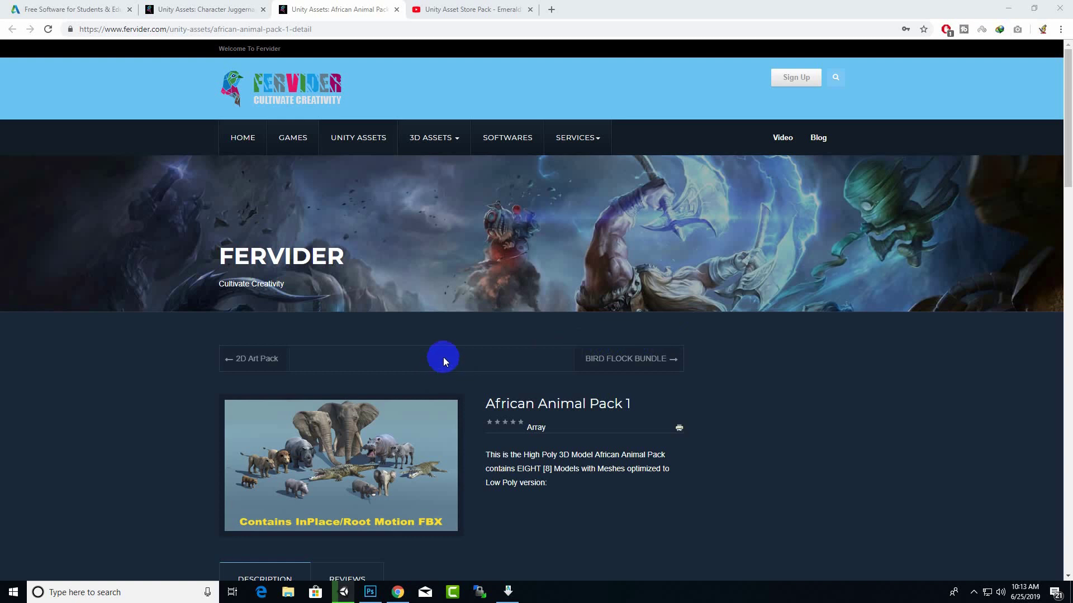
# Compare the Fervider asset pages for African Animal Pack 1 and Character Juggernaut, including their preview images and descriptions
pyautogui.scroll(-4, 440, 357)
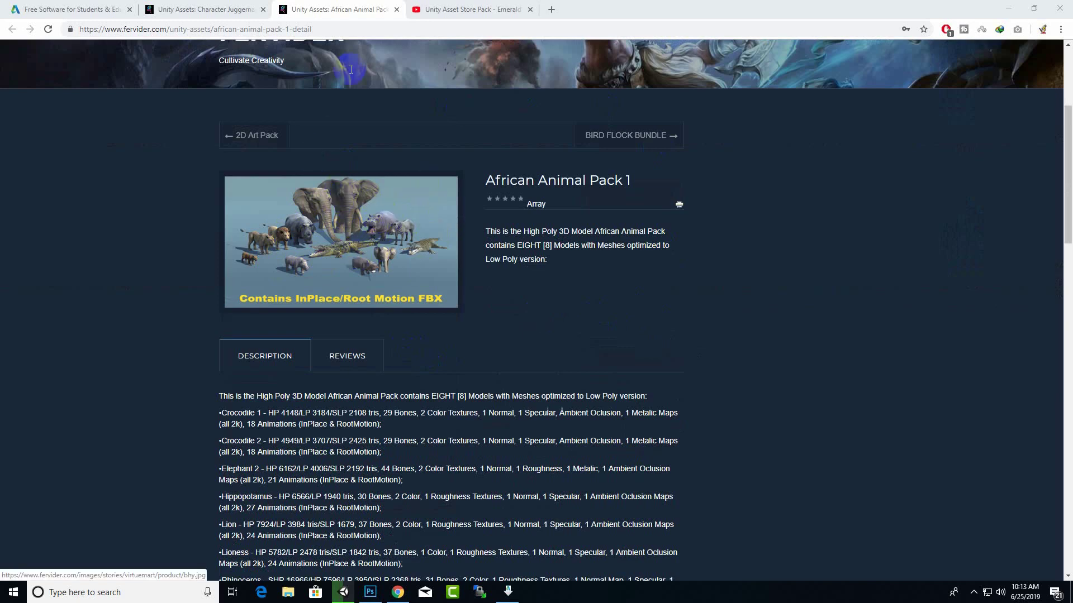
pyautogui.click(176, 9)
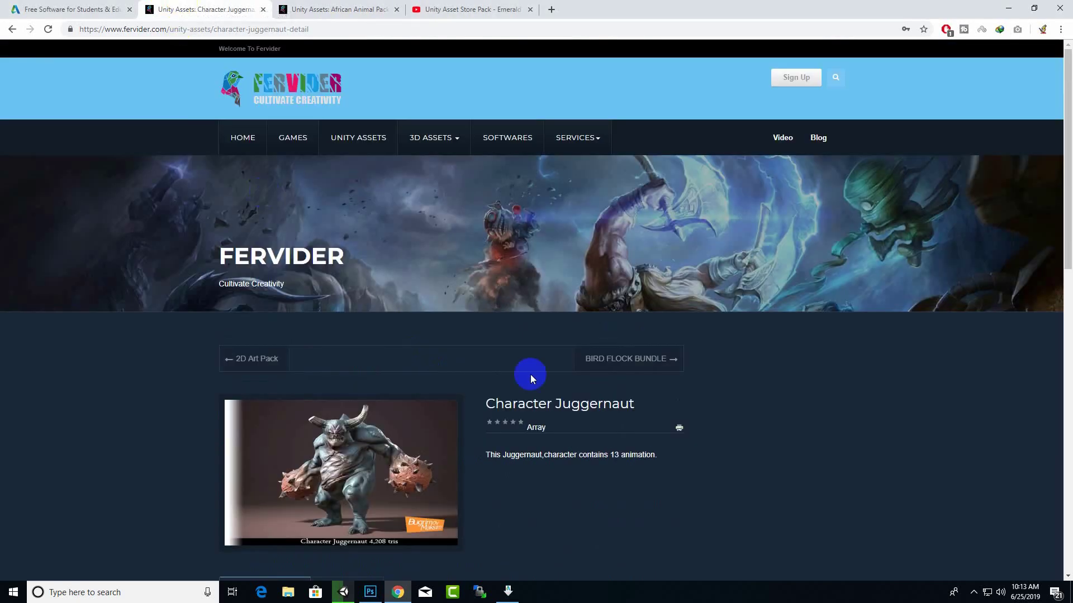
pyautogui.scroll(-5, 536, 385)
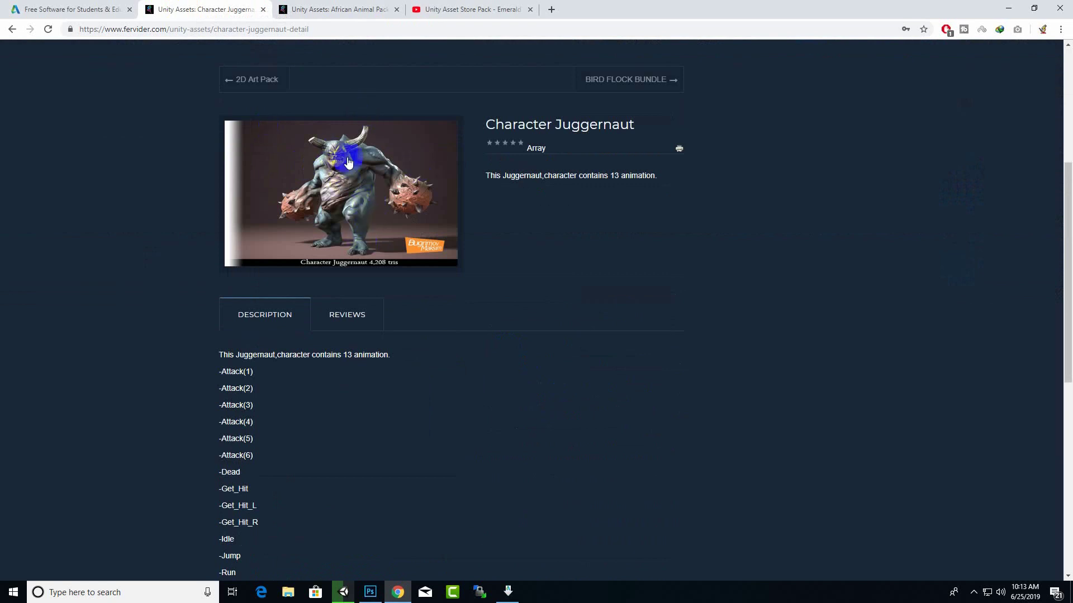
pyautogui.scroll(1, 391, 232)
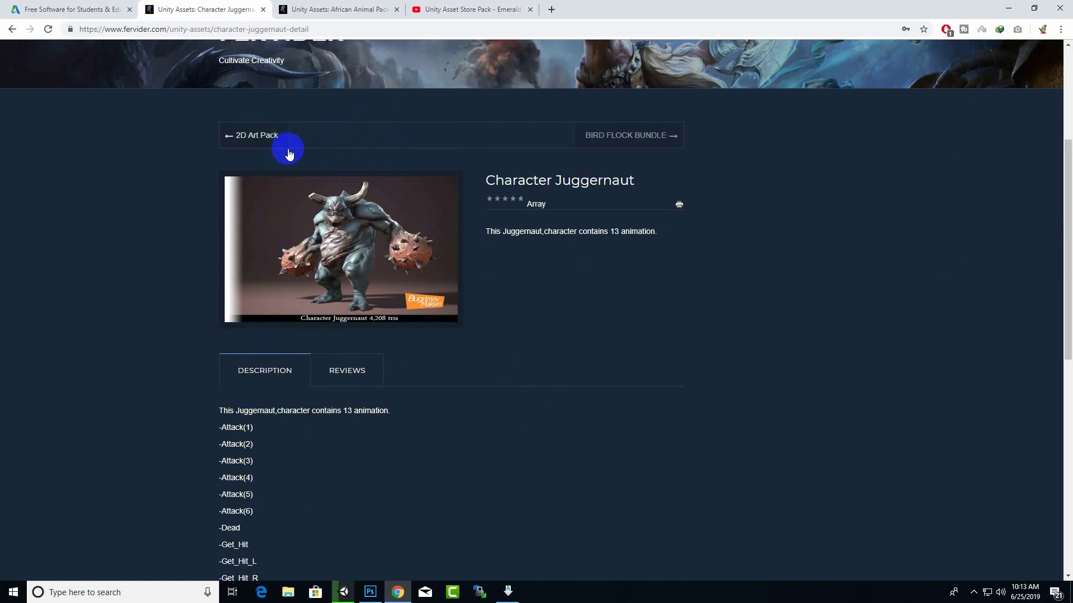
pyautogui.click(349, 4)
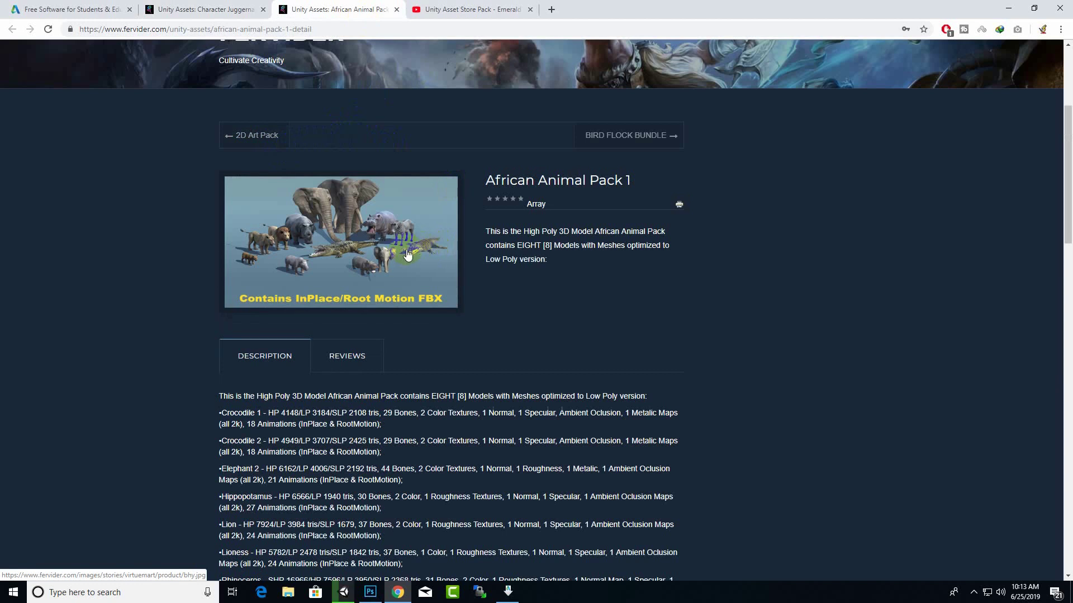
pyautogui.rightClick(381, 139)
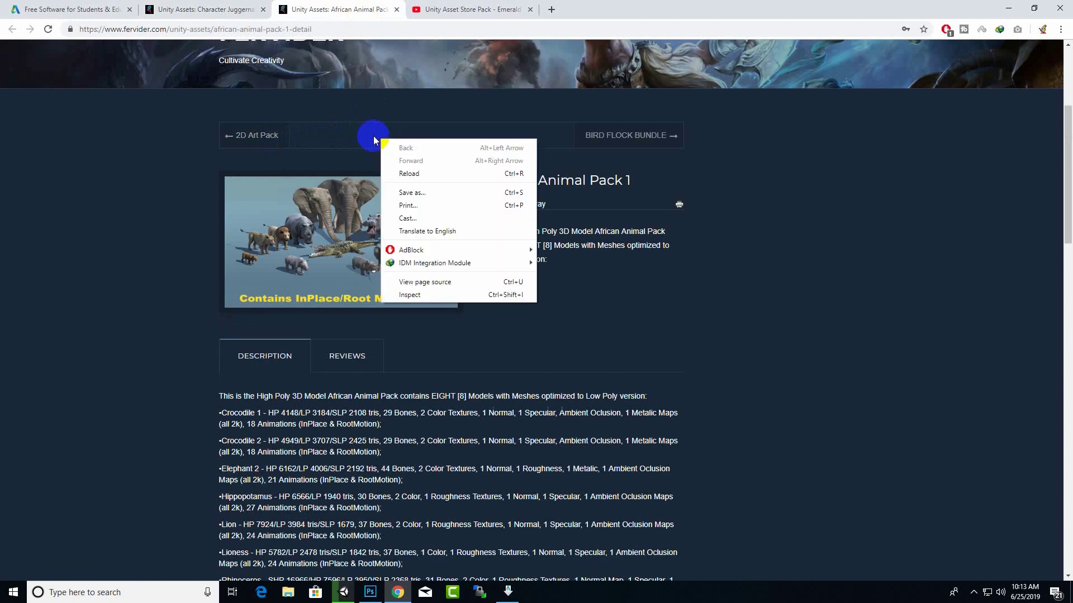
pyautogui.click(367, 138)
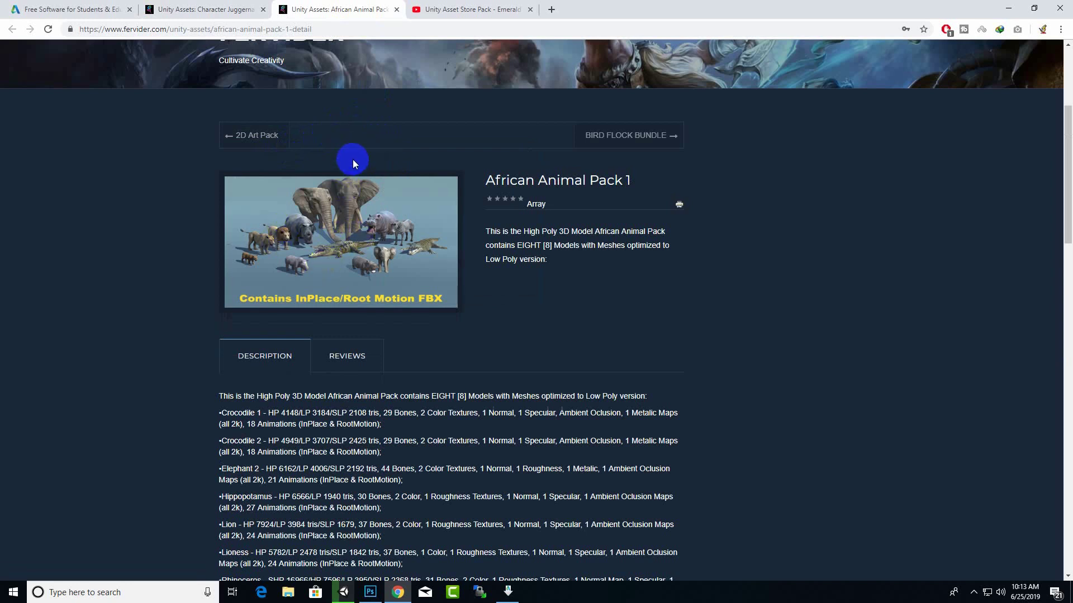
# Watch part of the Emerald NPC and Animal AI system video on YouTube, pause it and close its page
pyautogui.click(469, 10)
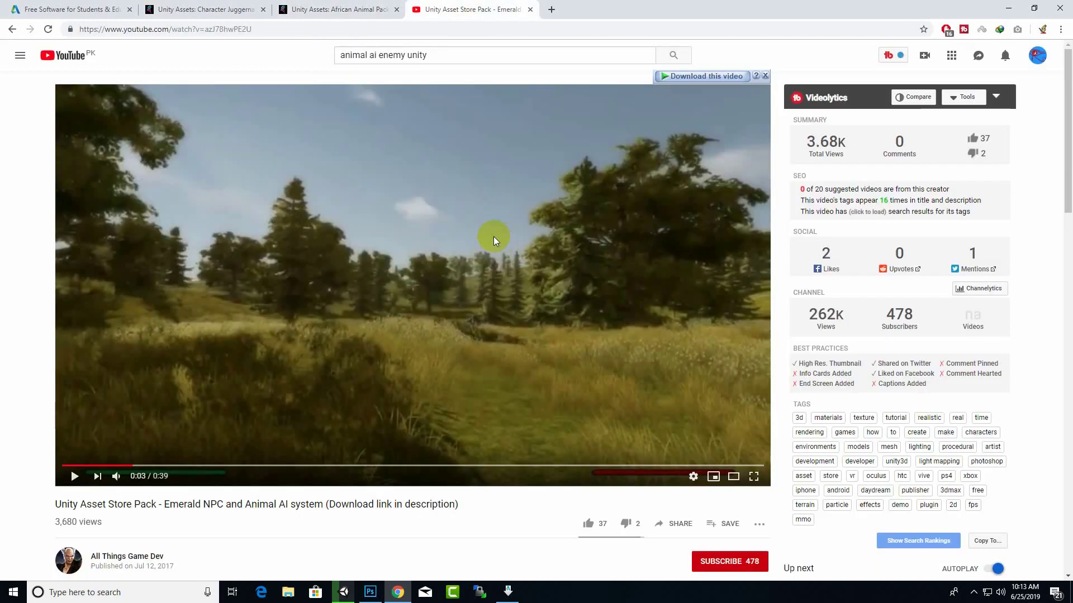
pyautogui.click(493, 239)
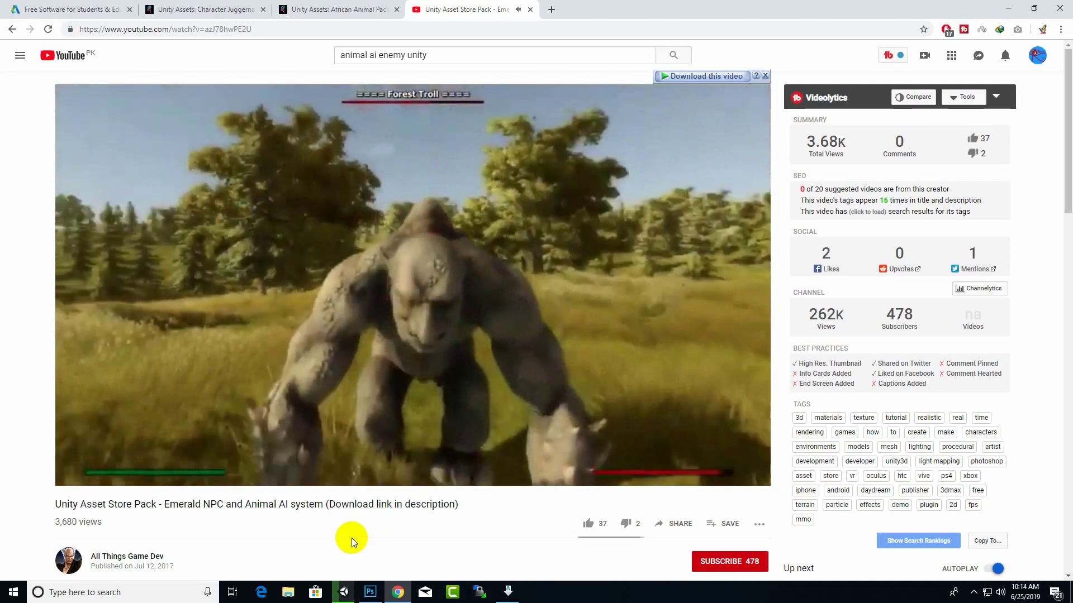
pyautogui.moveTo(451, 472)
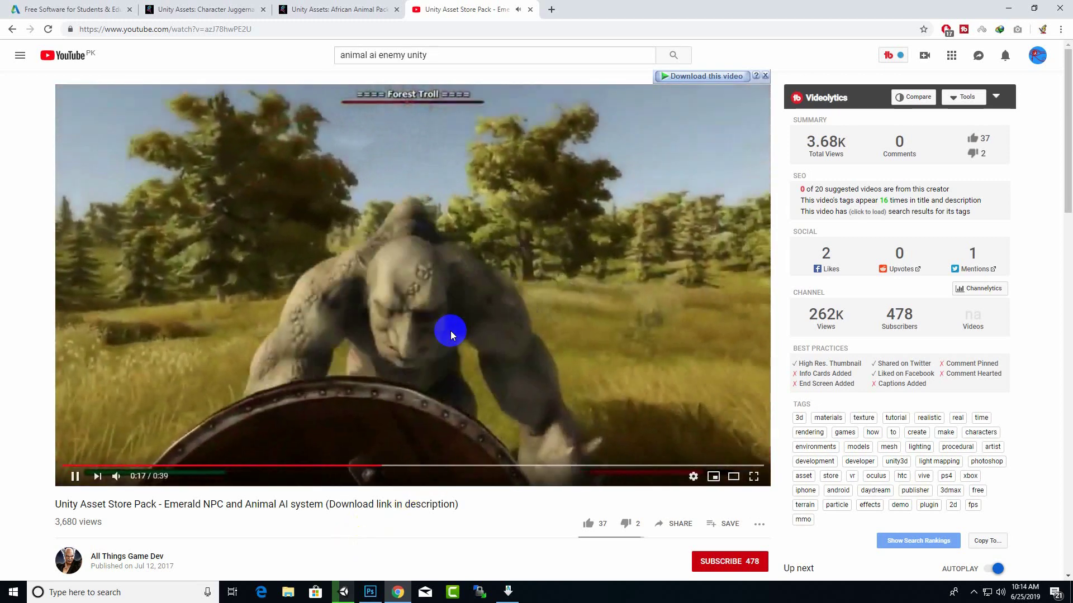
pyautogui.click(450, 330)
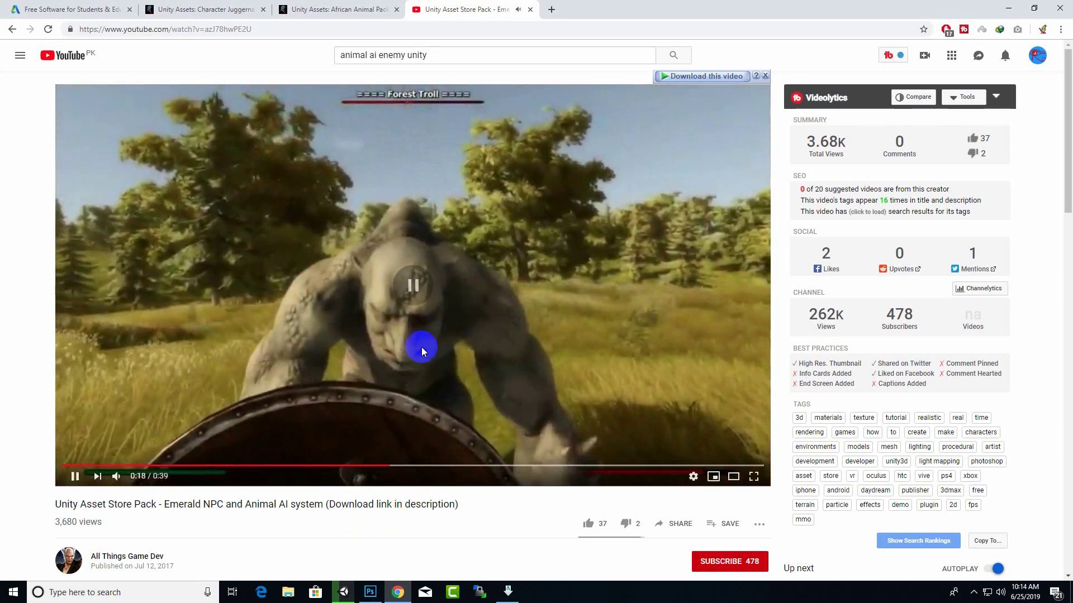
pyautogui.click(530, 10)
# Read through the African Animal Pack 1 description and return to the Character Juggernaut page
pyautogui.scroll(-10, 525, 350)
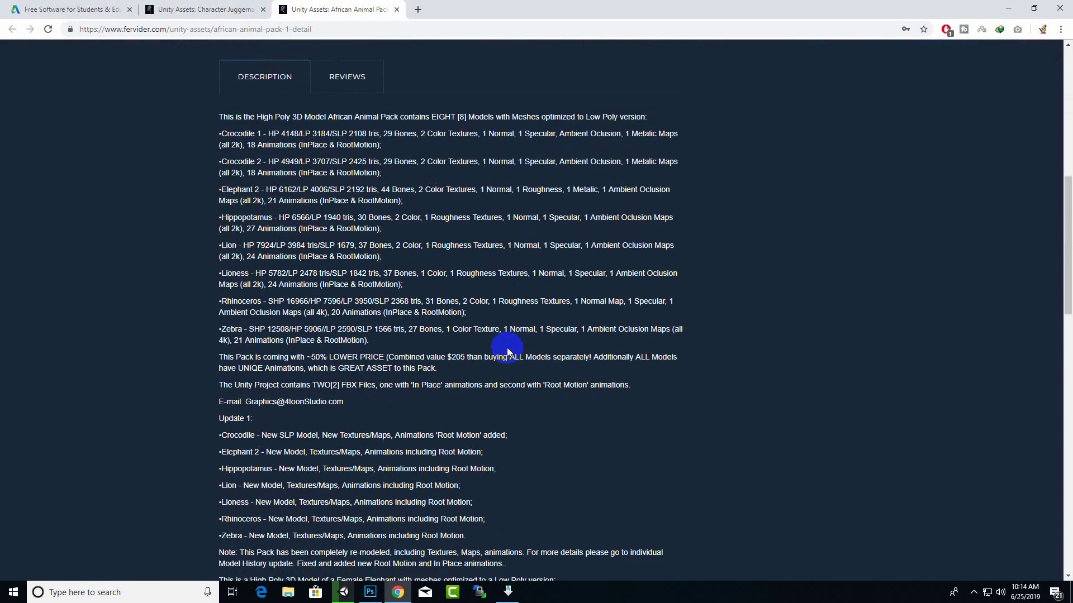
pyautogui.scroll(10, 524, 337)
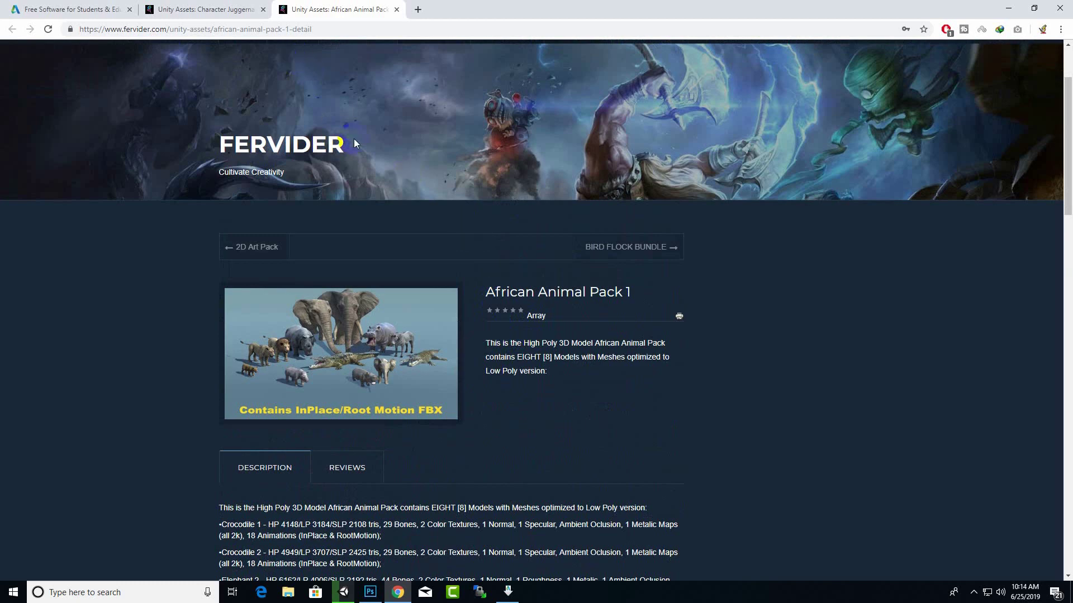
pyautogui.scroll(2, 362, 179)
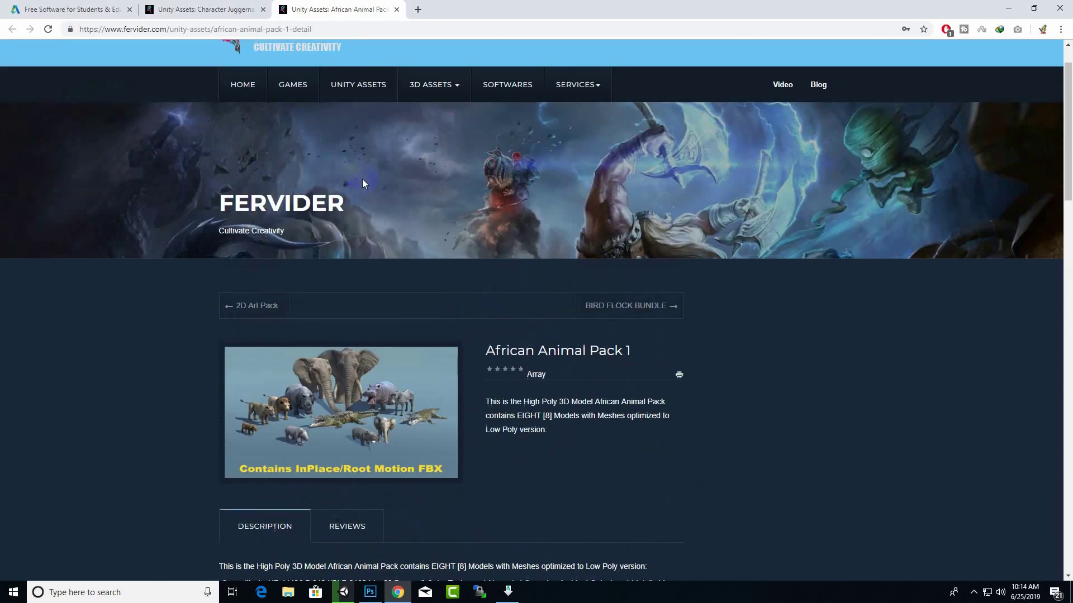
pyautogui.click(224, 9)
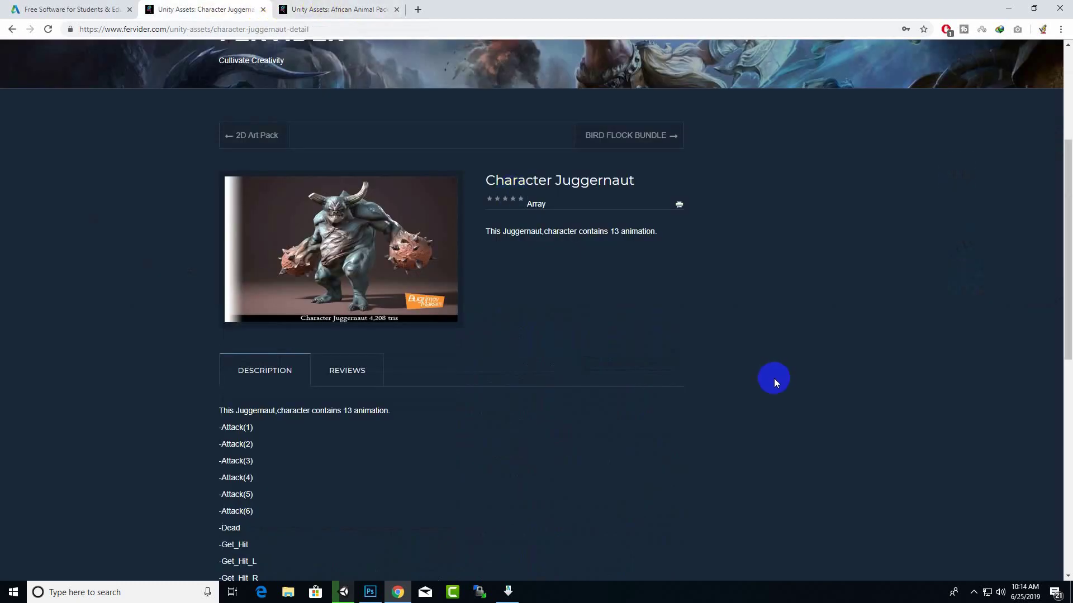
# Minimise the browser and check the Unity asset import progress on the desktop
pyautogui.click(1007, 8)
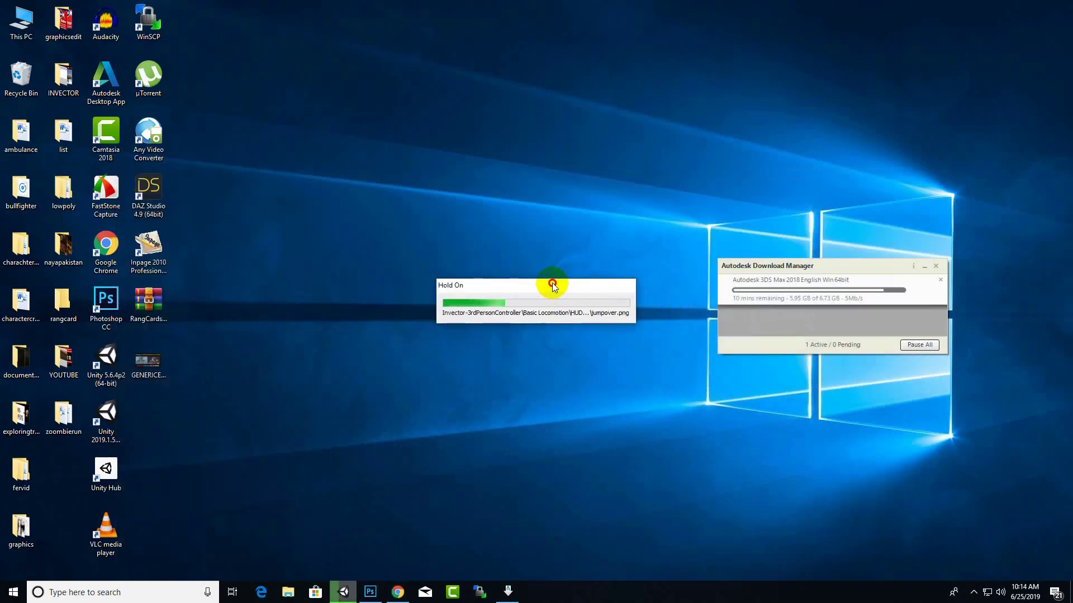
pyautogui.moveTo(553, 286); pyautogui.dragTo(536, 287)
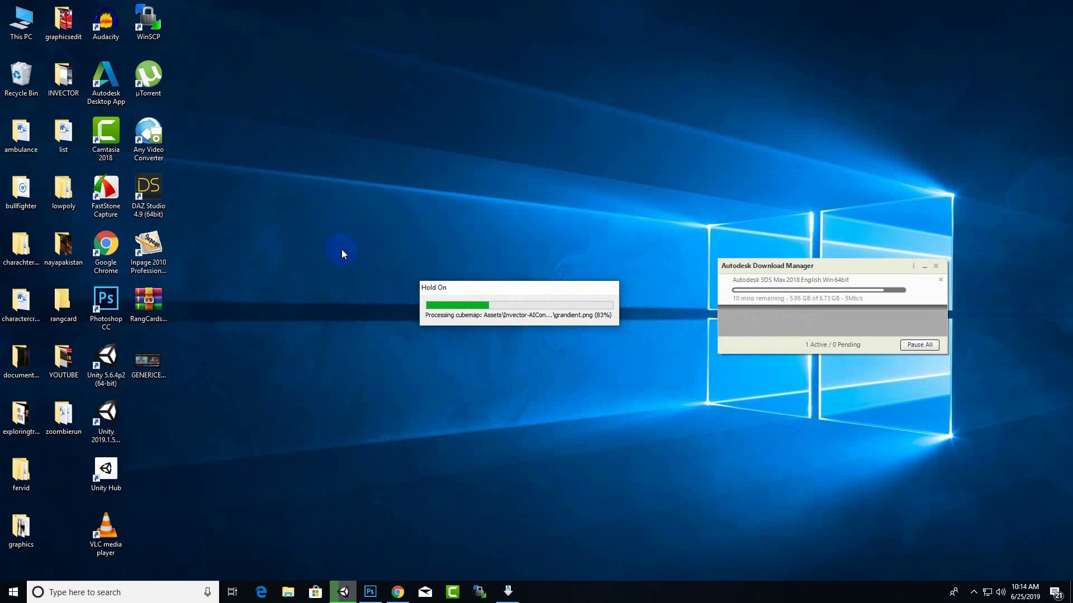
pyautogui.click(973, 592)
pyautogui.click(955, 547)
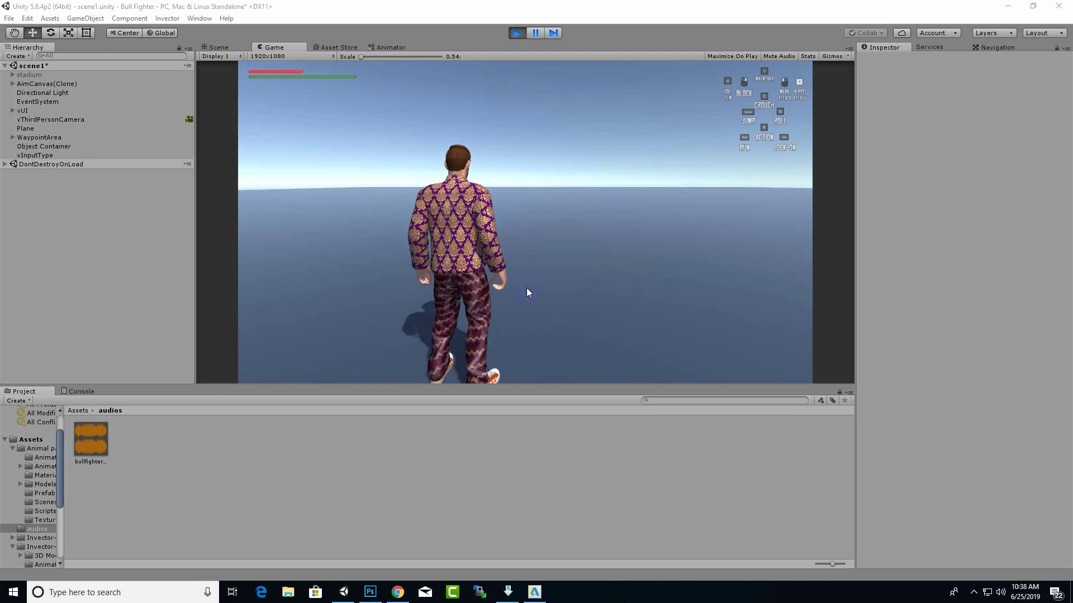
# Play-test the BullFighter character by walking in different directions and jumping on the plane, and stop the game
pyautogui.press('w')
pyautogui.press('a')
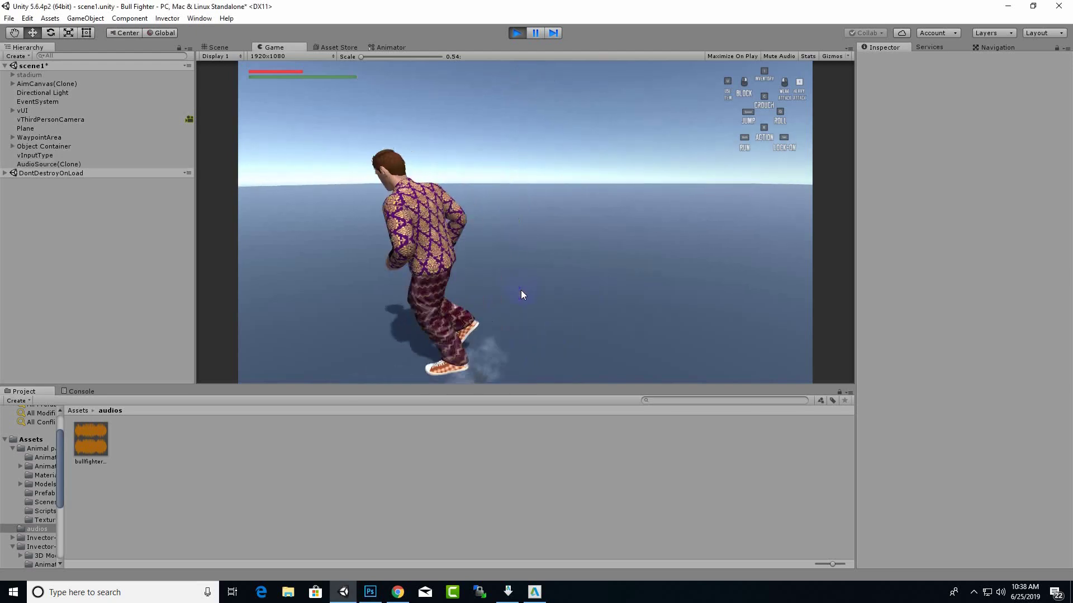
pyautogui.press('s')
pyautogui.press('space')
pyautogui.press('w')
pyautogui.press('d')
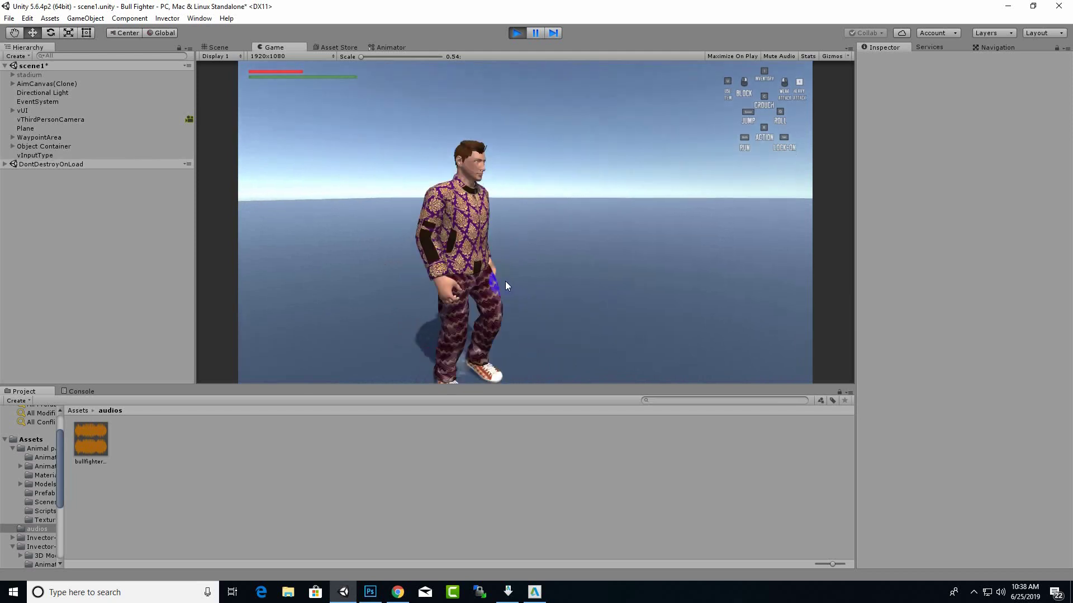
pyautogui.click(516, 33)
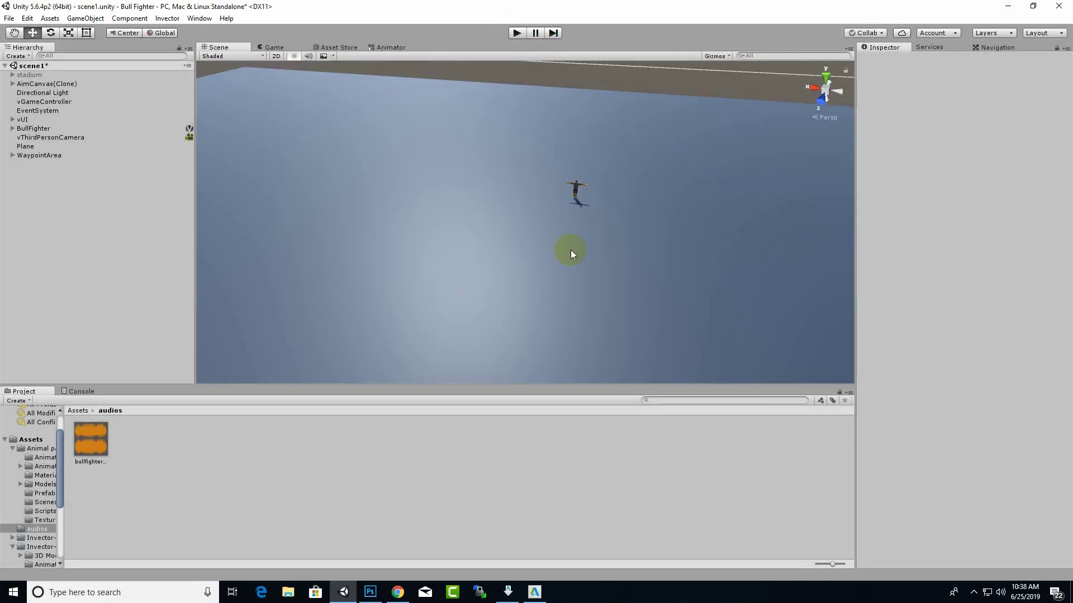
# Place the Ibex_prefab from the Animal pack deluxe Prefabs folder on the plane near the BullFighter character
pyautogui.scroll(4, 575, 242)
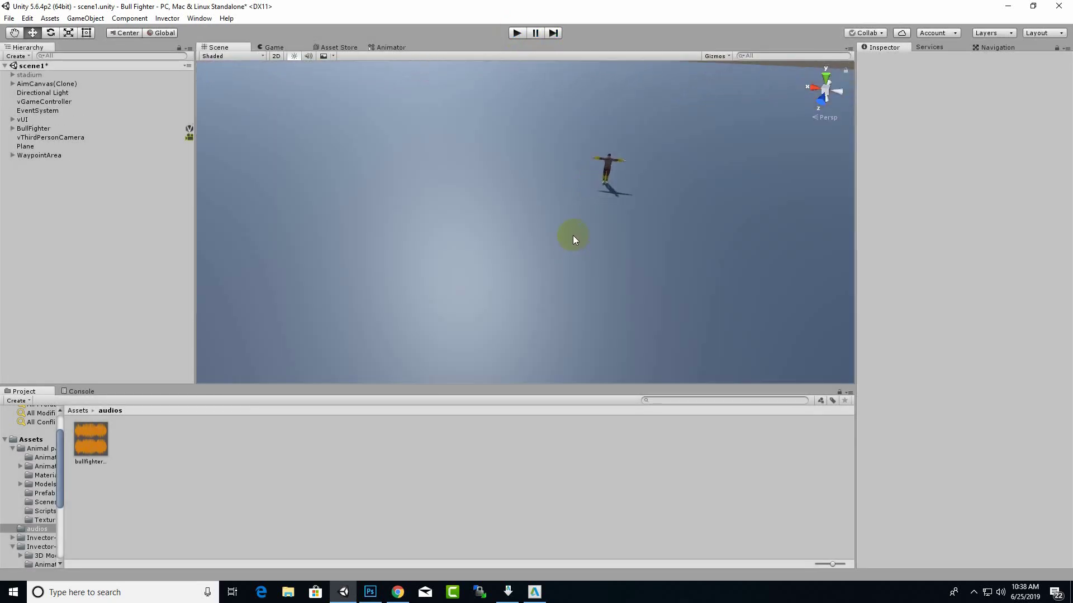
pyautogui.click(77, 411)
pyautogui.scroll(-1, 496, 300)
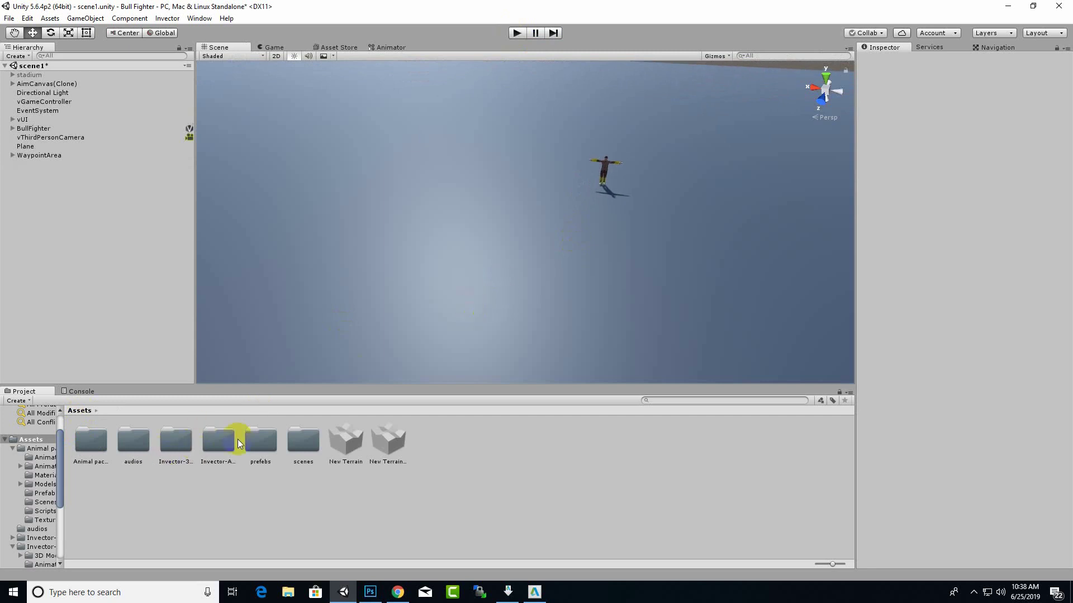
pyautogui.doubleClick(104, 440)
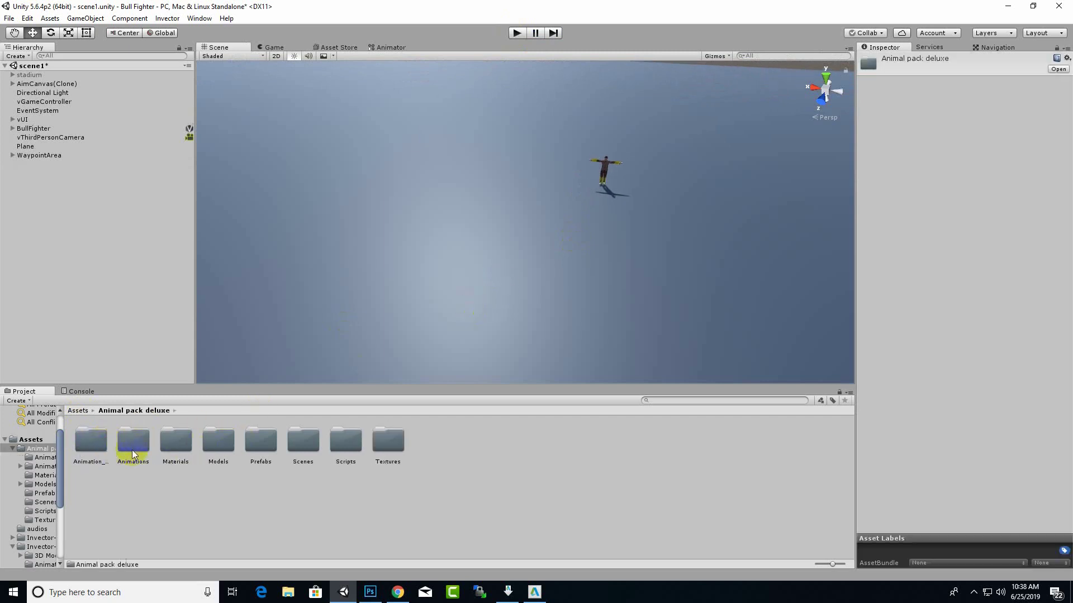
pyautogui.doubleClick(261, 440)
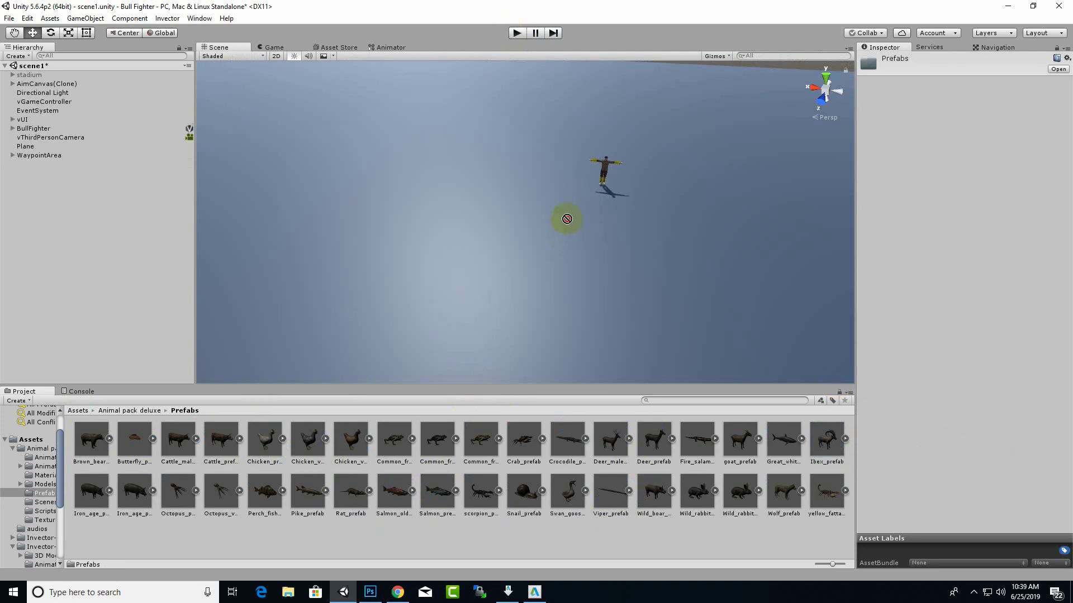
pyautogui.moveTo(588, 245); pyautogui.dragTo(589, 246)
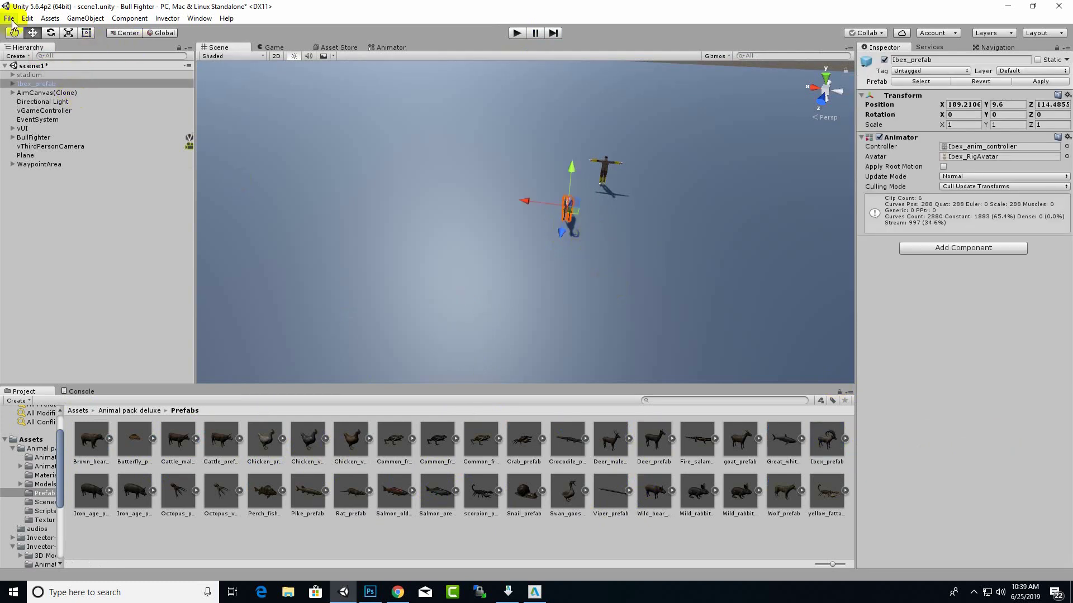
# Rotate the ibex about its vertical axis to a Y rotation of about -130.75 and inspect it from several sides
pyautogui.click(49, 32)
pyautogui.moveTo(610, 232); pyautogui.dragTo(773, 189)
pyautogui.press('f')
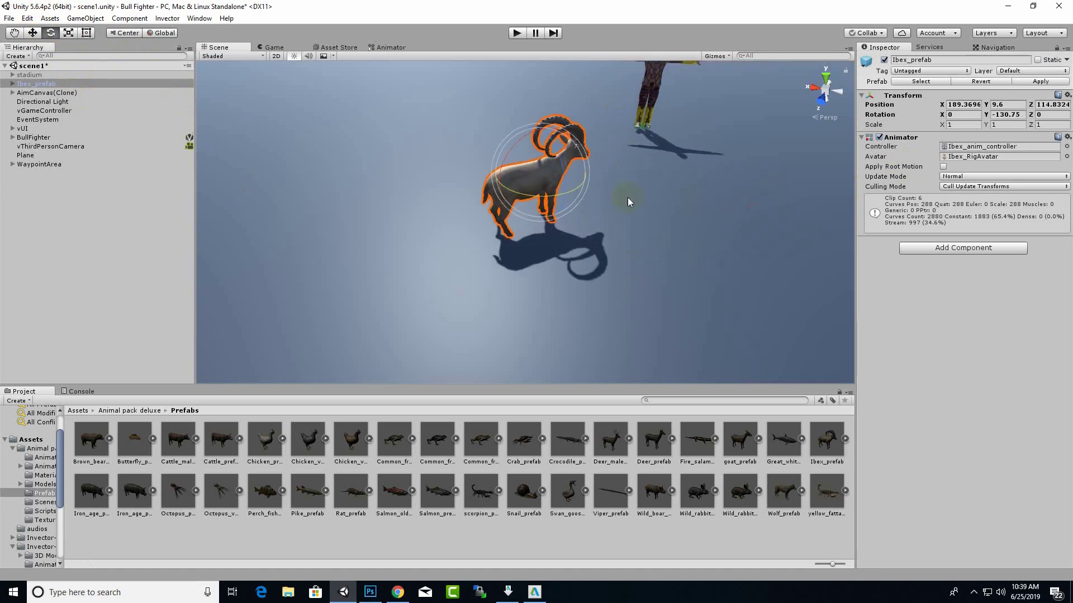
pyautogui.keyDown('alt'); pyautogui.moveTo(652, 196); pyautogui.dragTo(346, 144); pyautogui.keyUp('alt')
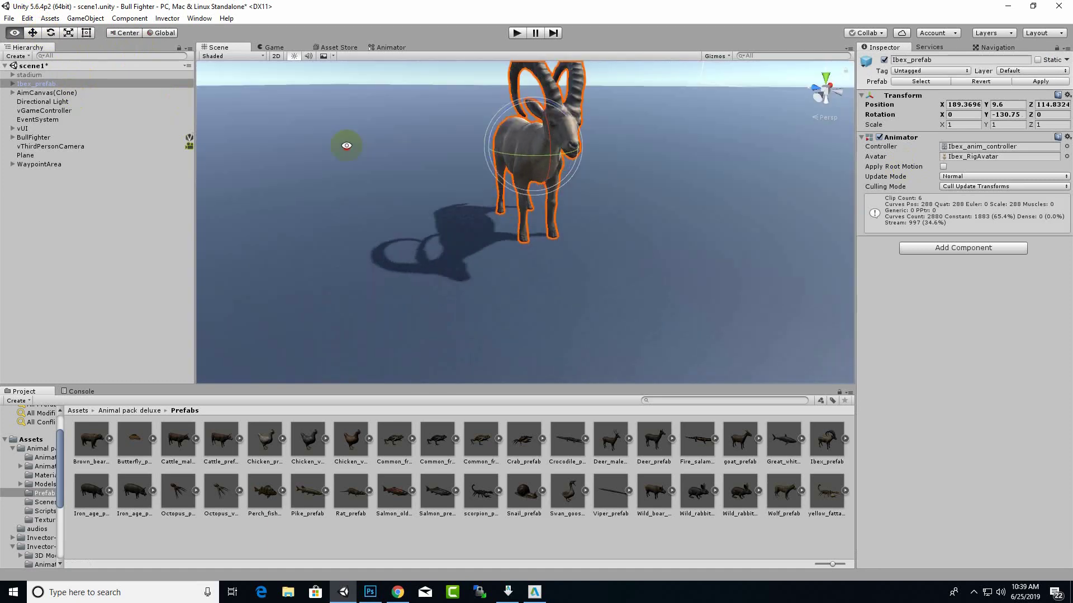
pyautogui.scroll(-6, 428, 272)
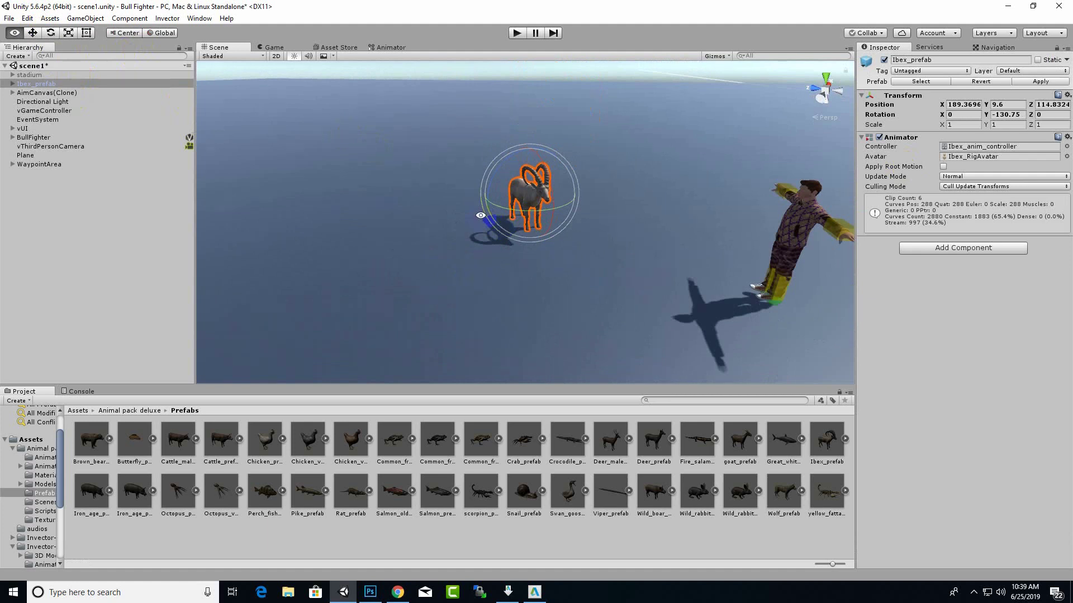
pyautogui.keyDown('alt'); pyautogui.moveTo(481, 216); pyautogui.dragTo(589, 225); pyautogui.keyUp('alt')
pyautogui.scroll(3, 569, 215)
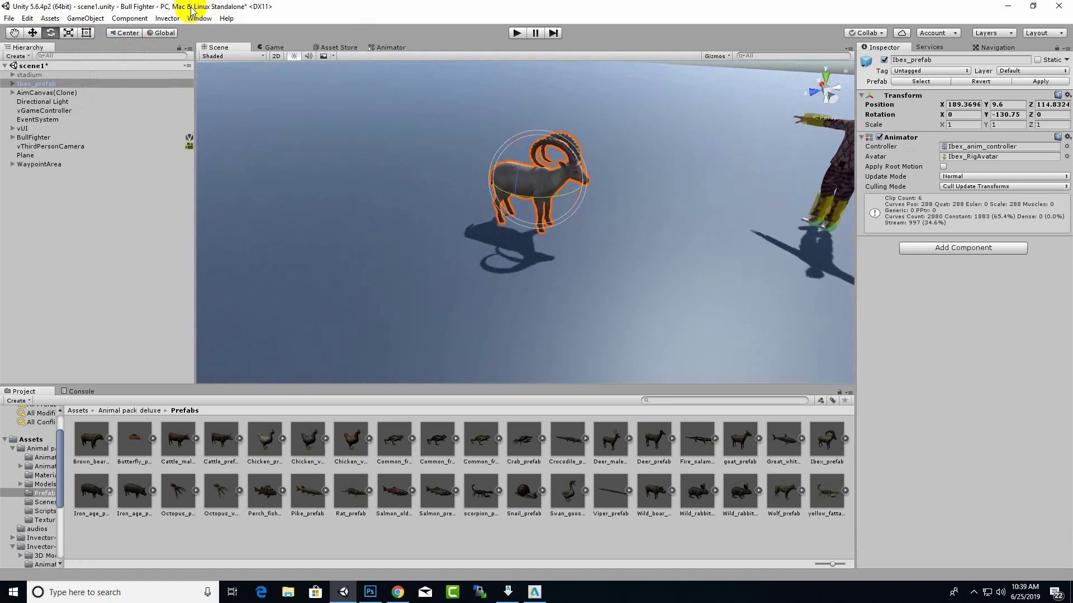
# Look at the Invector AI Controller options and return to the project's root Assets folder
pyautogui.click(167, 17)
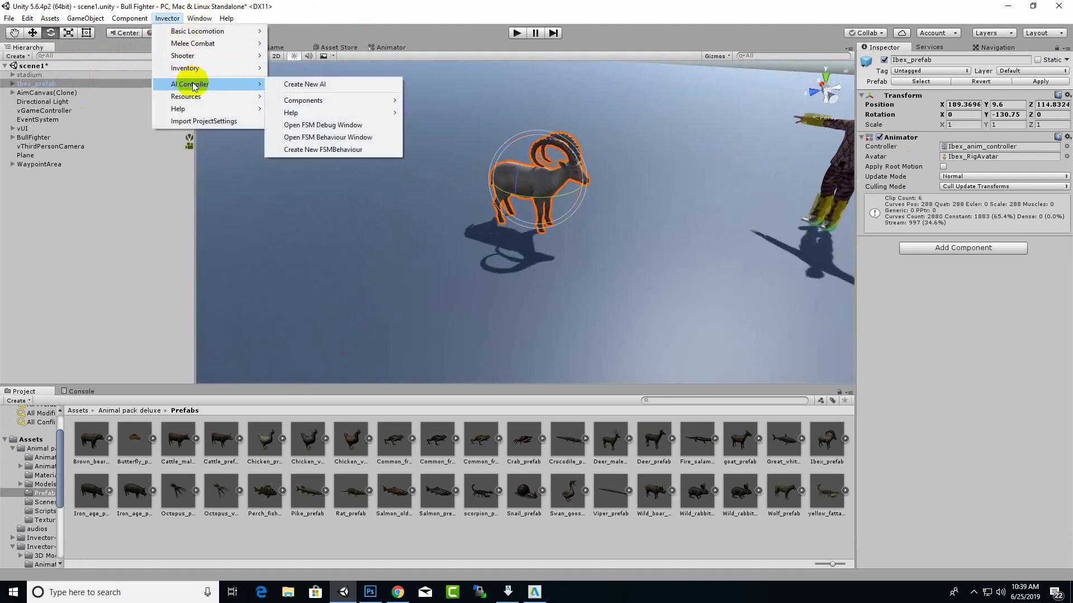
pyautogui.click(1017, 297)
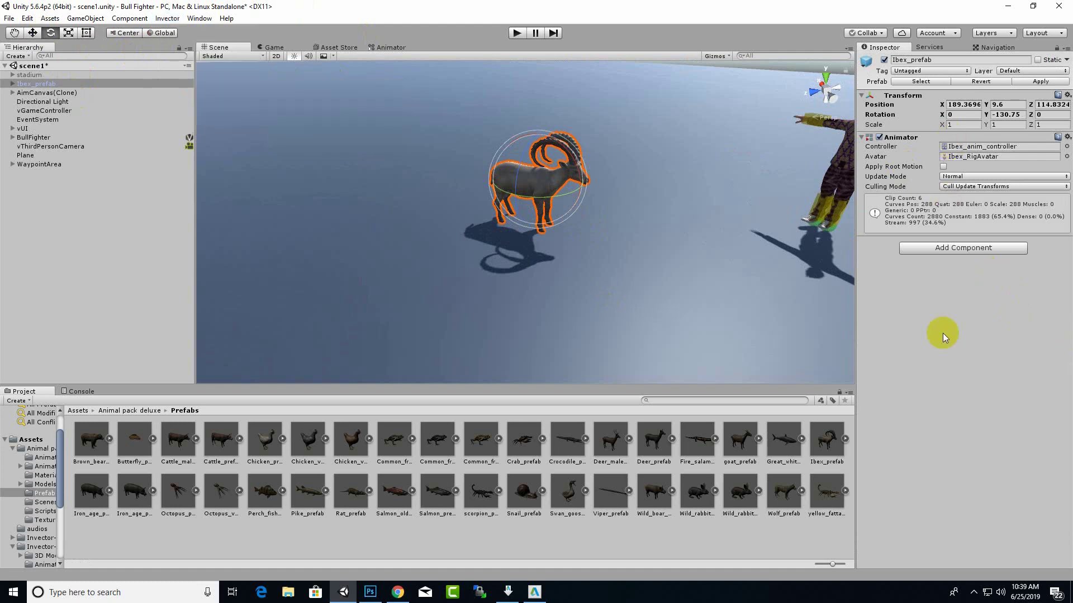
pyautogui.click(77, 410)
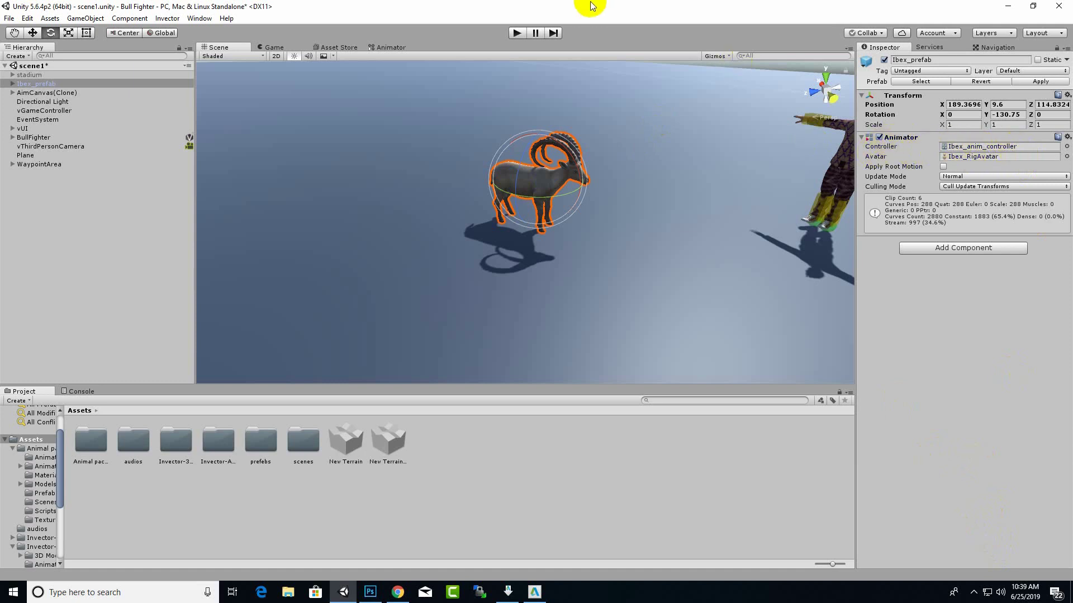
# Play-test the scene by walking the BullFighter character up to and around the ibex, and stop the game
pyautogui.click(516, 32)
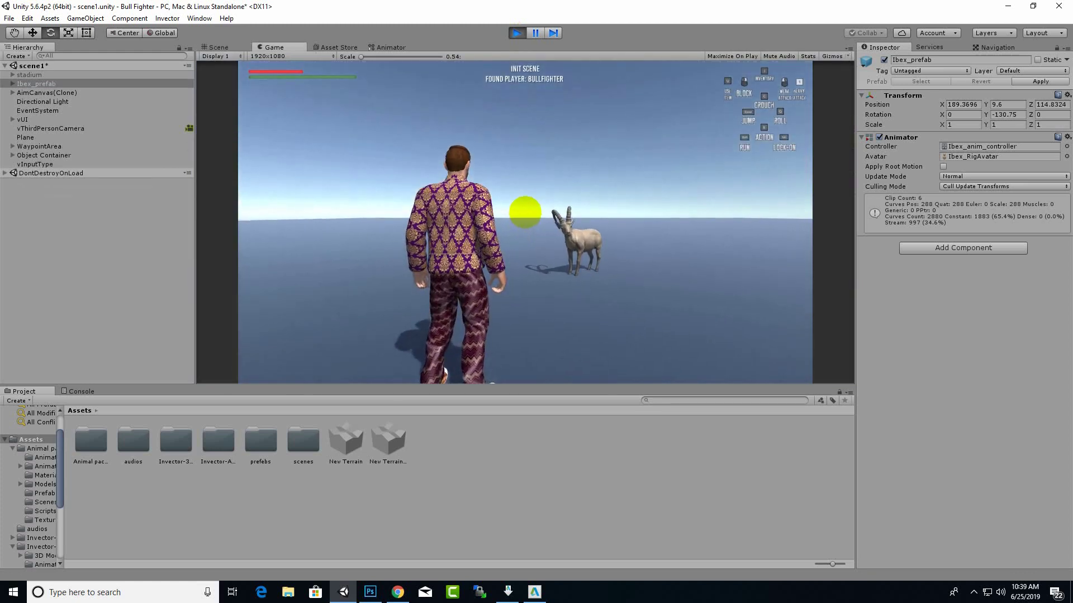
pyautogui.press('w')
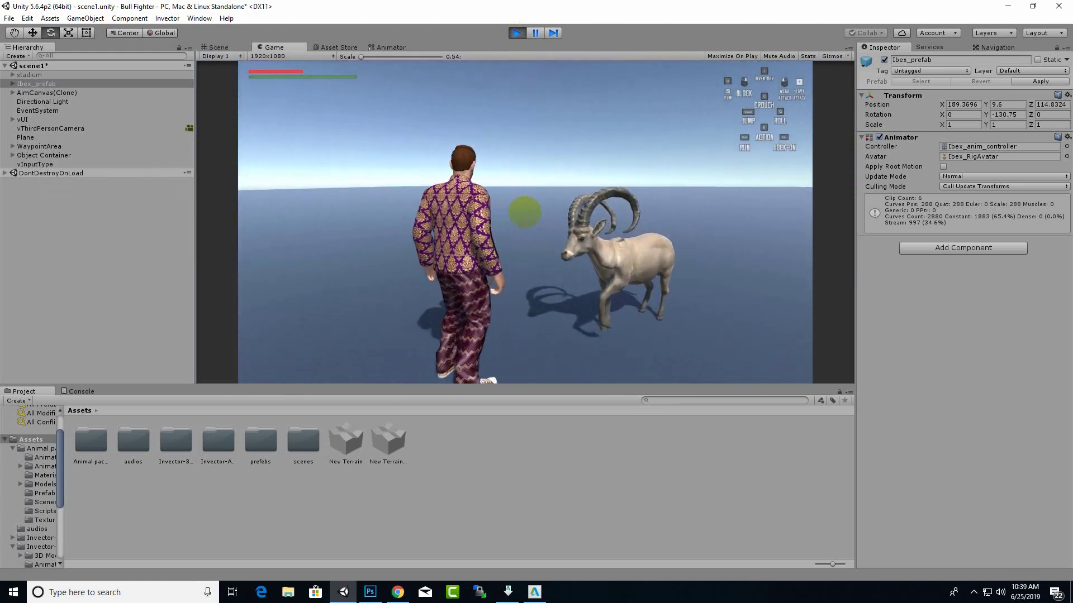
pyautogui.press('s')
pyautogui.press('w')
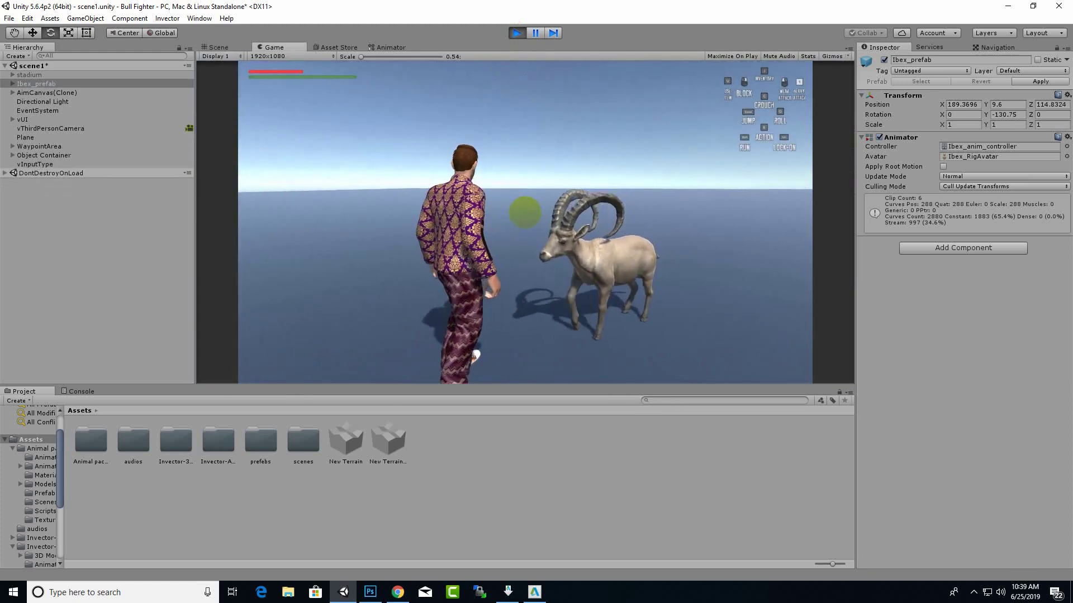
pyautogui.press('w')
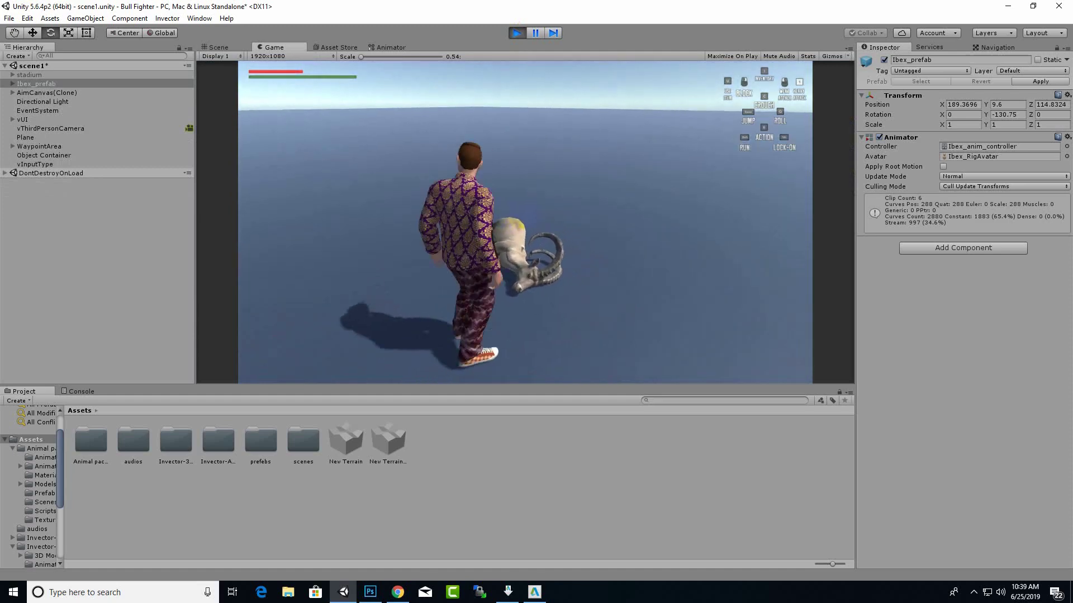
pyautogui.click(530, 33)
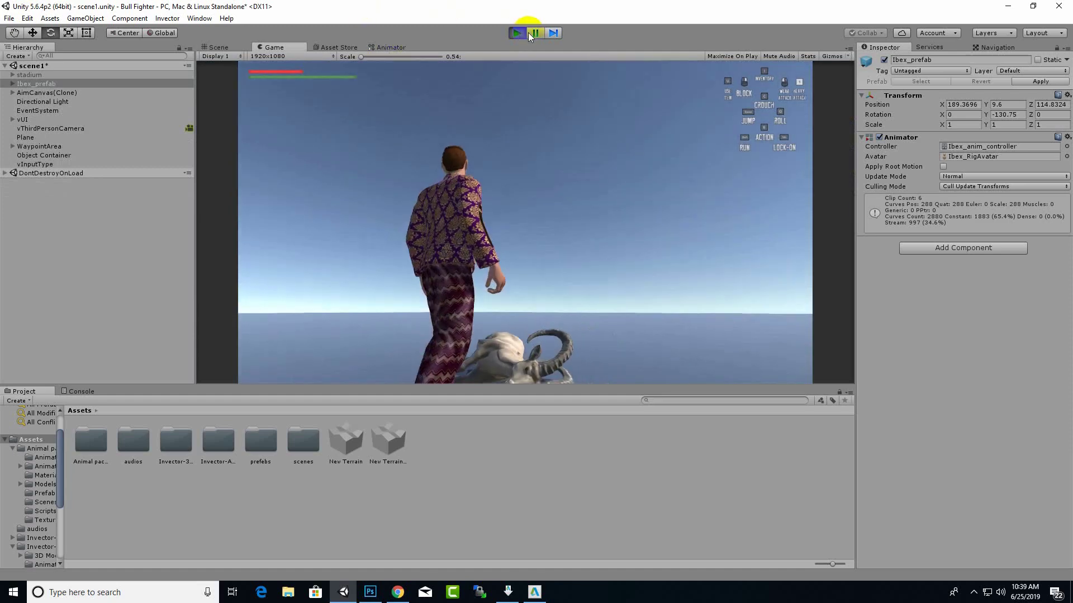
pyautogui.click(518, 33)
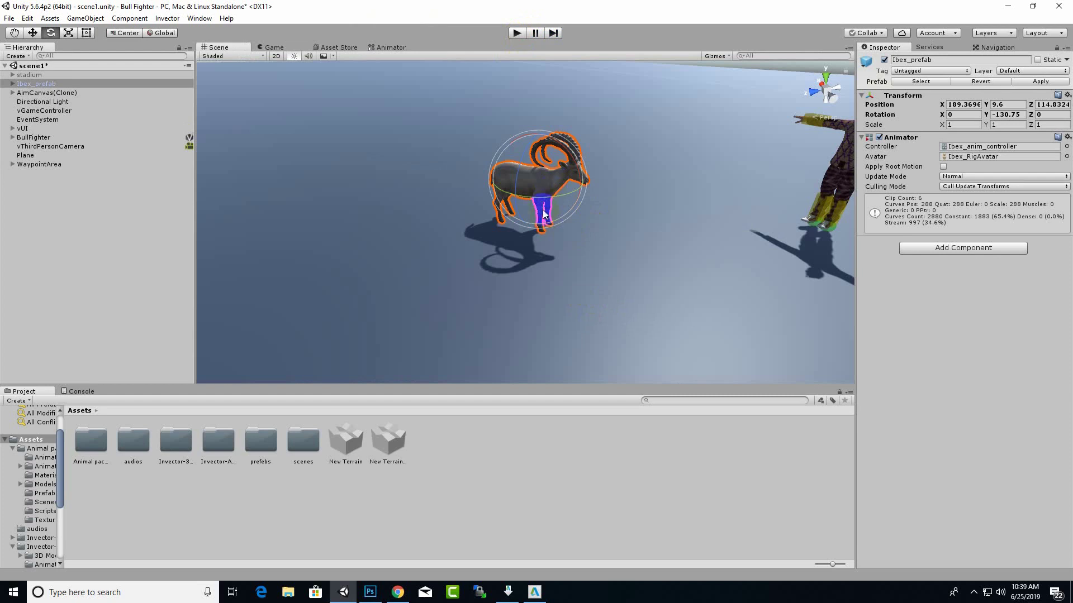
# Add a Capsule Collider component to the Ibex_prefab object
pyautogui.scroll(5, 543, 214)
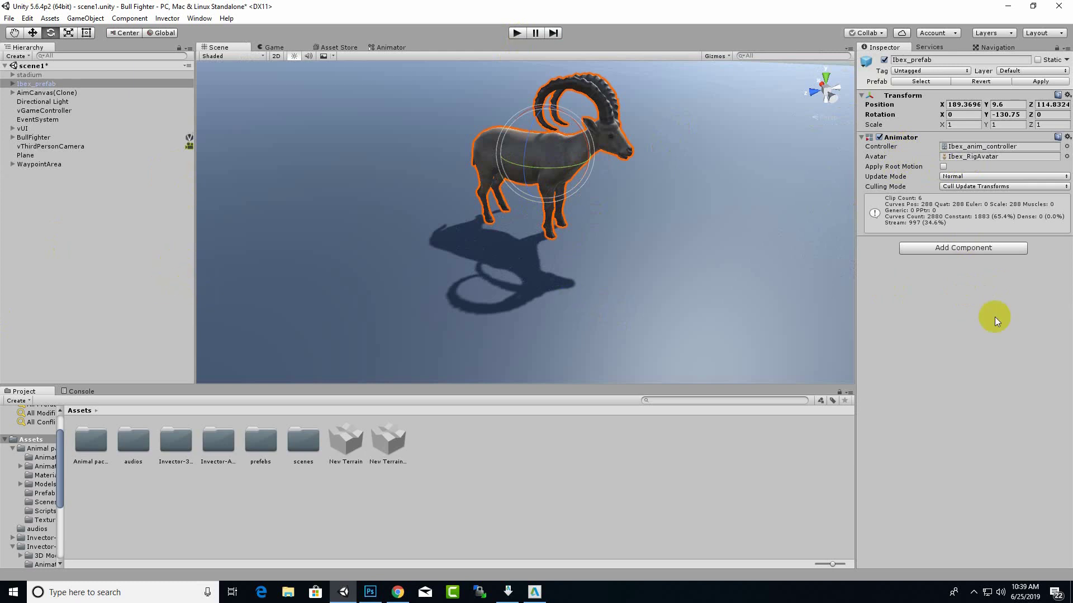
pyautogui.click(971, 250)
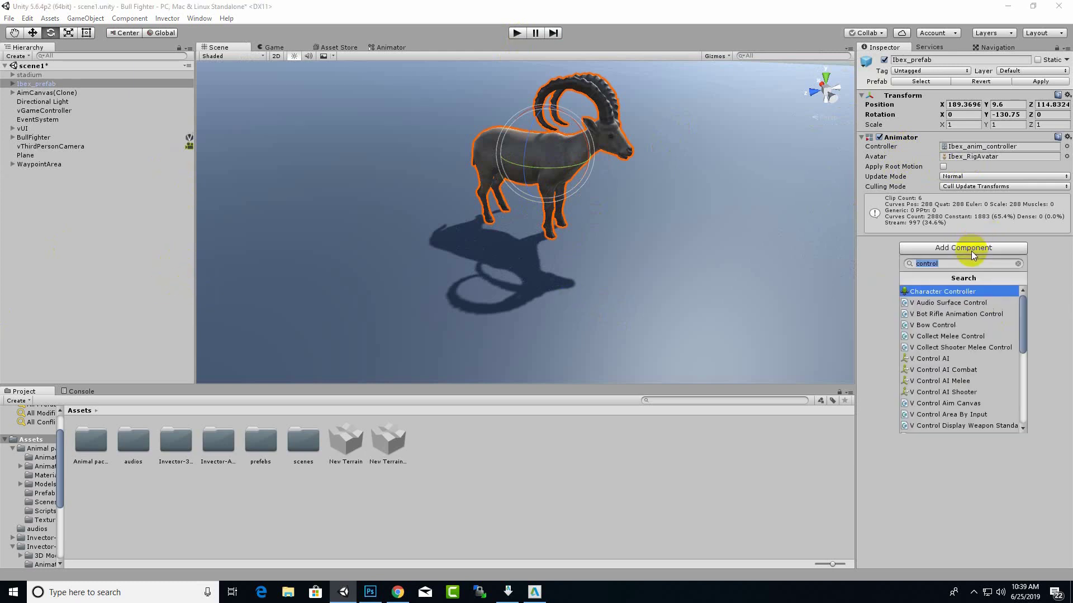
pyautogui.write('cap')
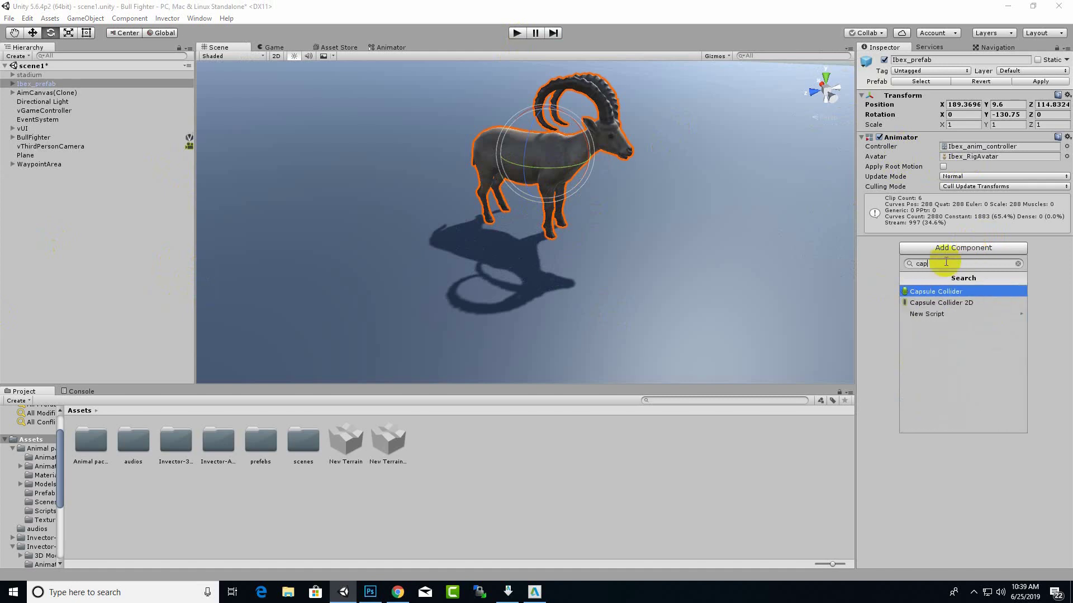
pyautogui.click(953, 291)
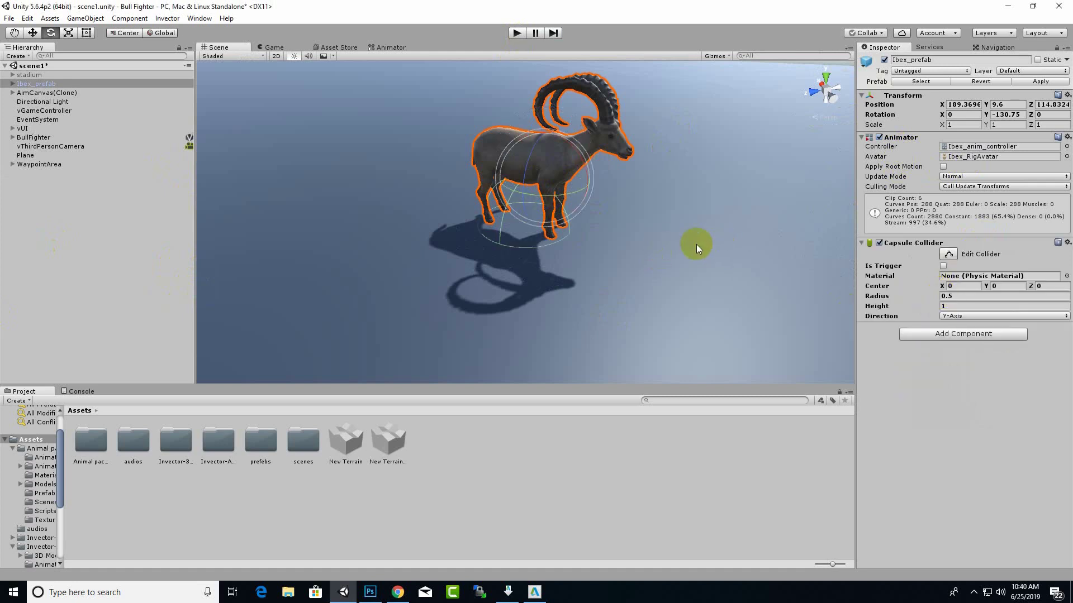
# Raise the ibex's capsule collider to a center Y of 0.52 so that it surrounds the body
pyautogui.click(953, 306)
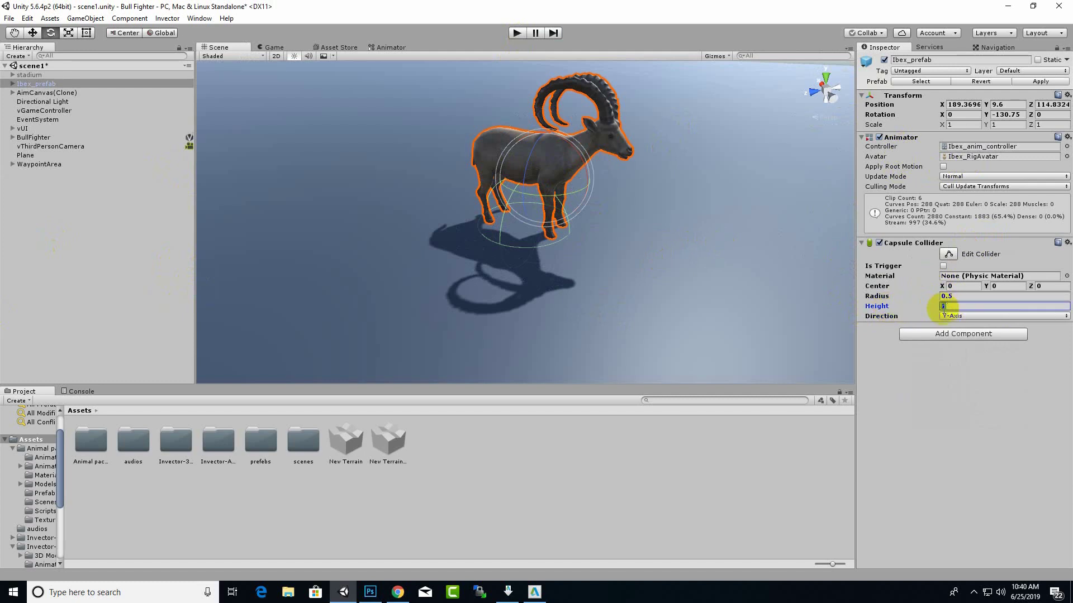
pyautogui.click(945, 307)
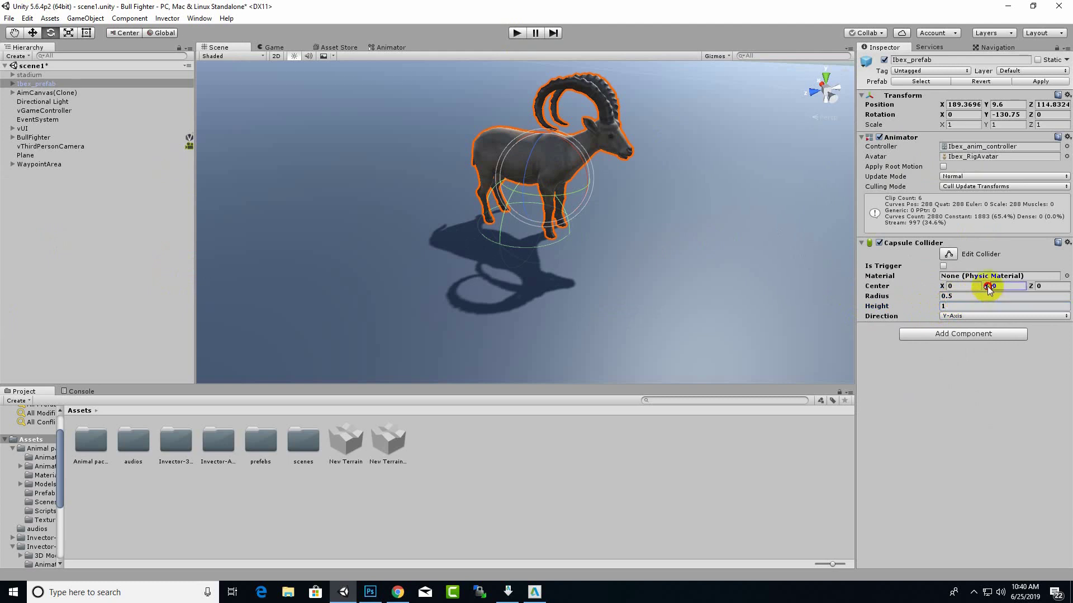
pyautogui.moveTo(987, 286); pyautogui.dragTo(999, 287)
pyautogui.moveTo(999, 287); pyautogui.dragTo(1002, 287)
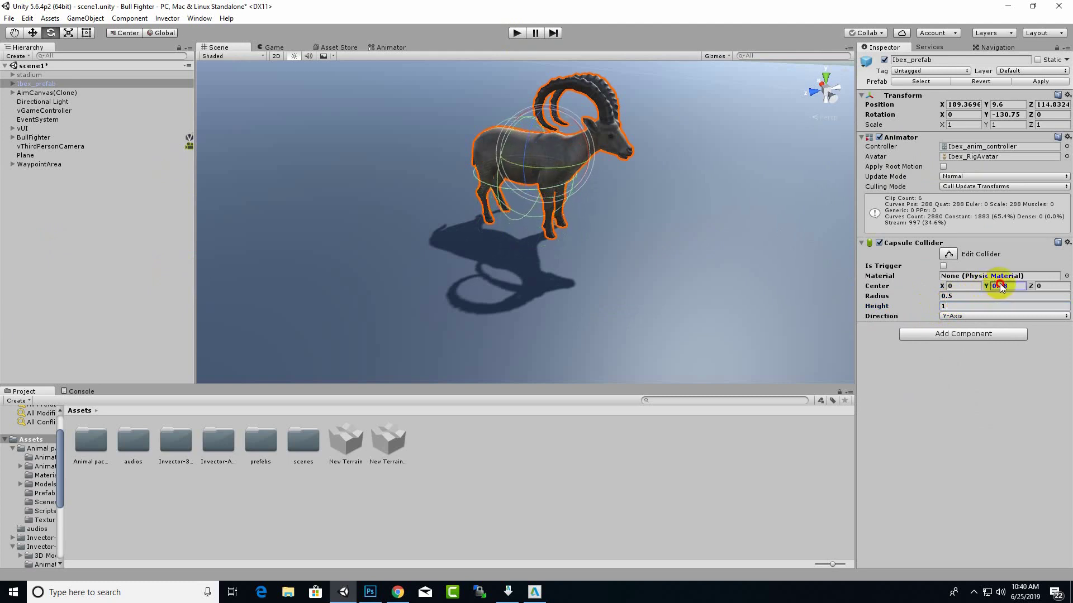
pyautogui.keyDown('alt'); pyautogui.moveTo(684, 216); pyautogui.dragTo(749, 199); pyautogui.keyUp('alt')
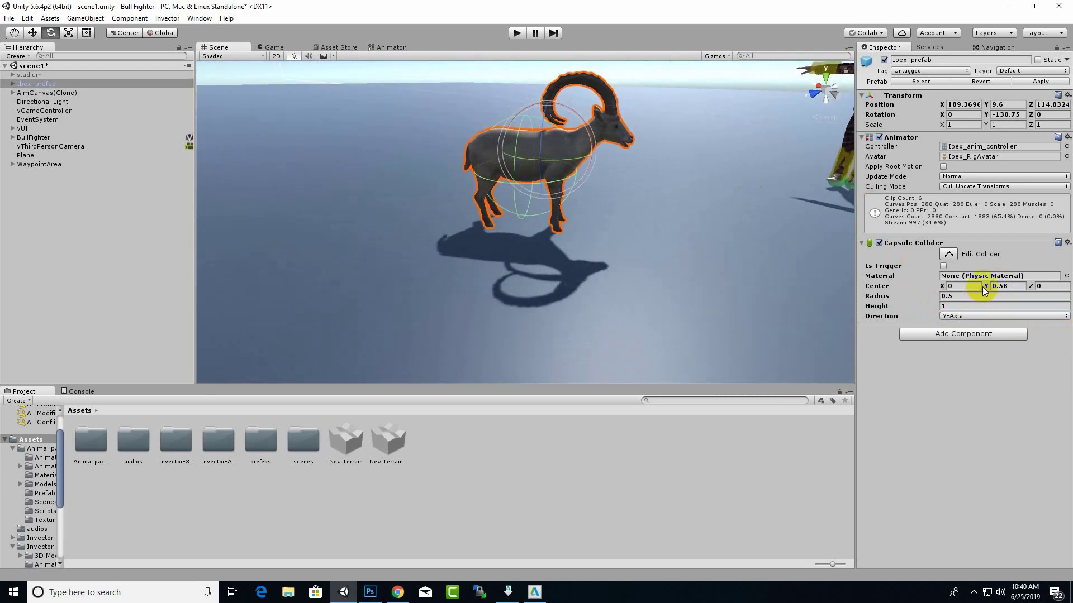
pyautogui.moveTo(986, 284); pyautogui.dragTo(989, 284)
pyautogui.keyDown('alt'); pyautogui.moveTo(610, 263); pyautogui.dragTo(759, 296); pyautogui.keyUp('alt')
# Add a Rigidbody to the ibex with mass 40 and rotation frozen on X and Z, and save the scene
pyautogui.click(981, 333)
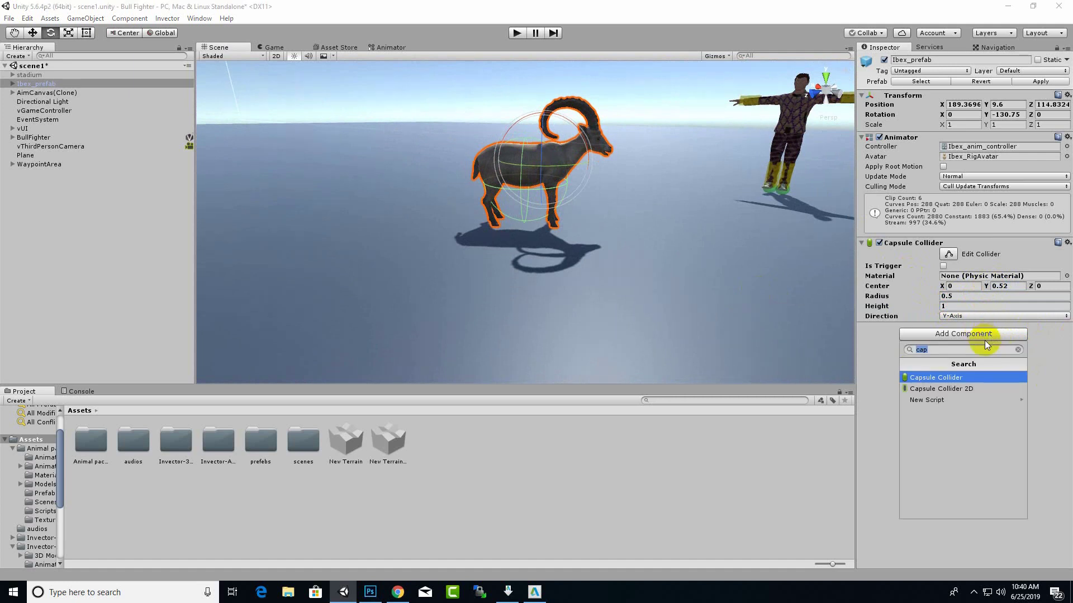
pyautogui.write('ri')
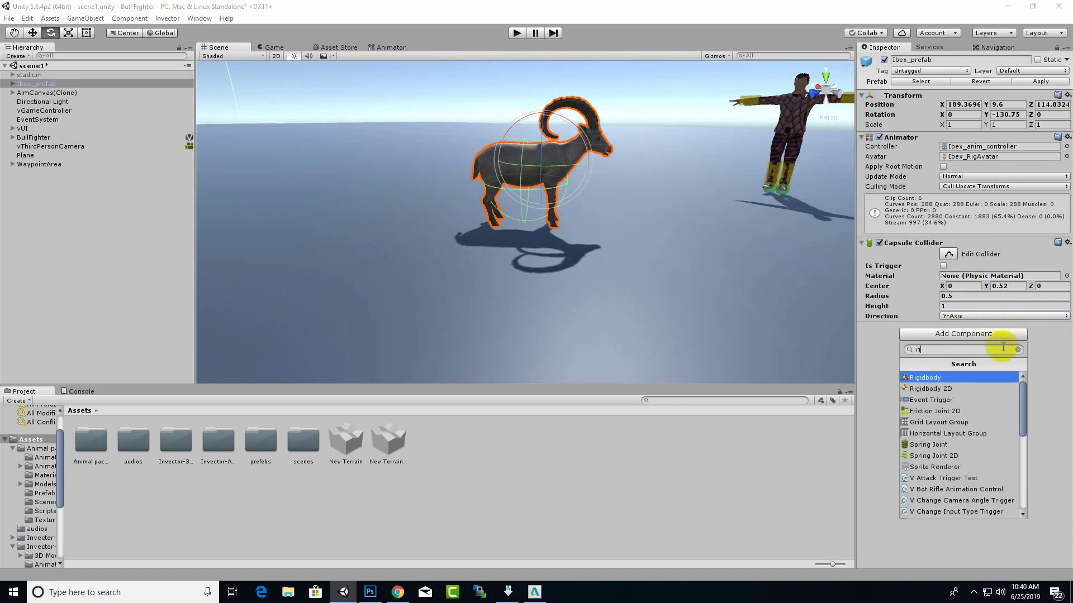
pyautogui.click(966, 377)
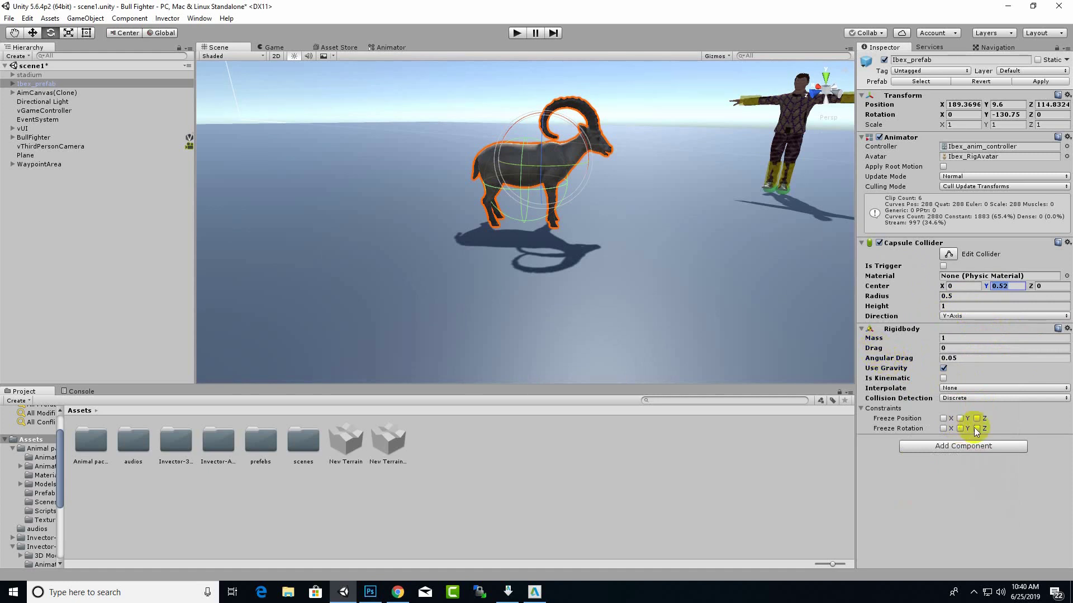
pyautogui.click(955, 340)
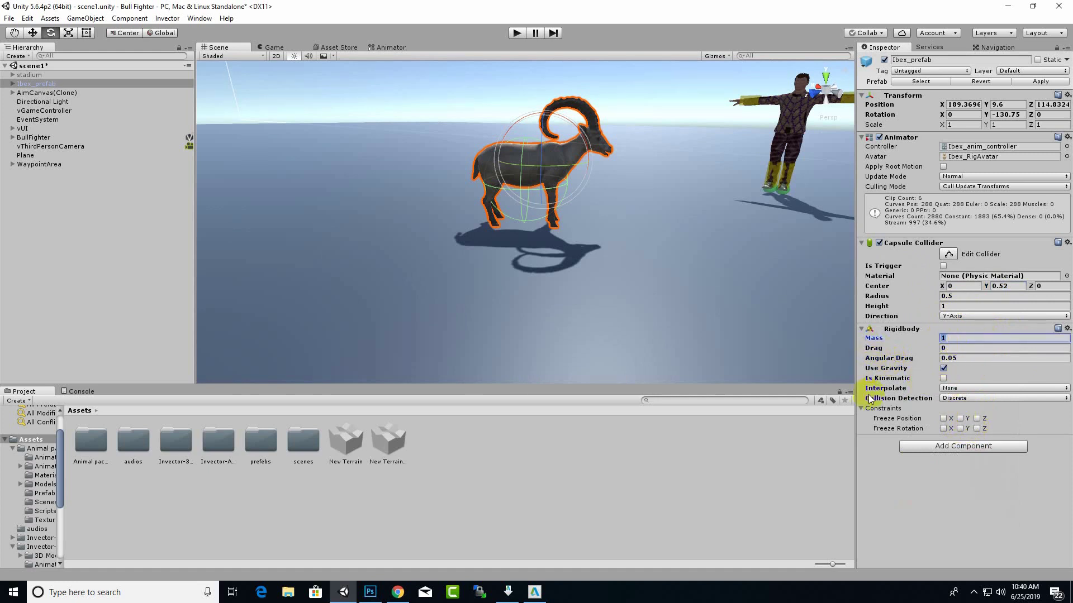
pyautogui.write('40')
pyautogui.click(943, 429)
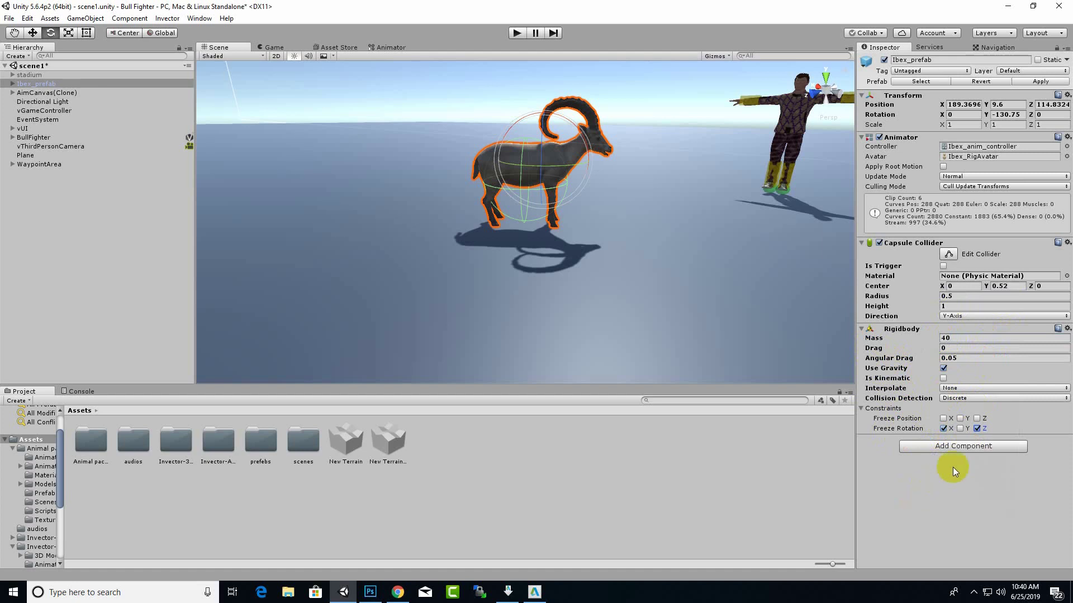
pyautogui.hotkey('ctrl', 's')
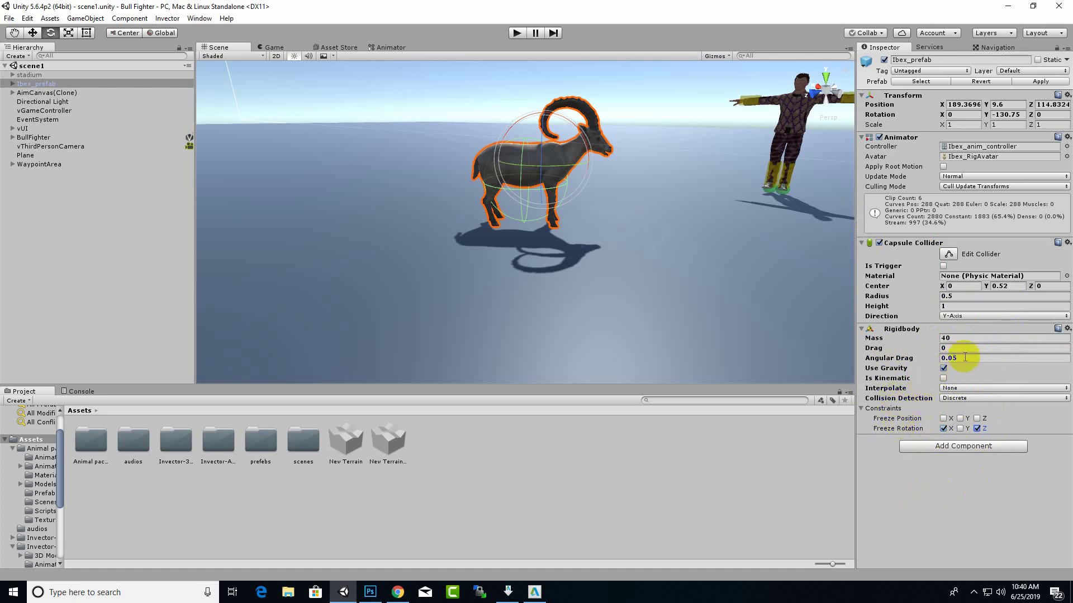
# Add a Nav Mesh Agent to the ibex and set its obstacle avoidance height to 1
pyautogui.click(942, 451)
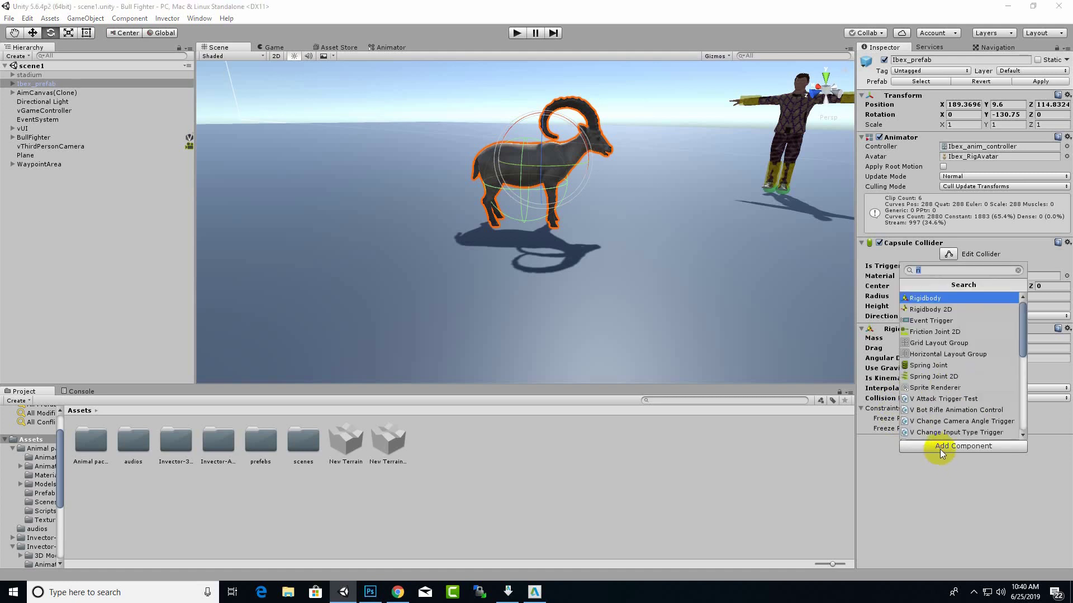
pyautogui.write('nav')
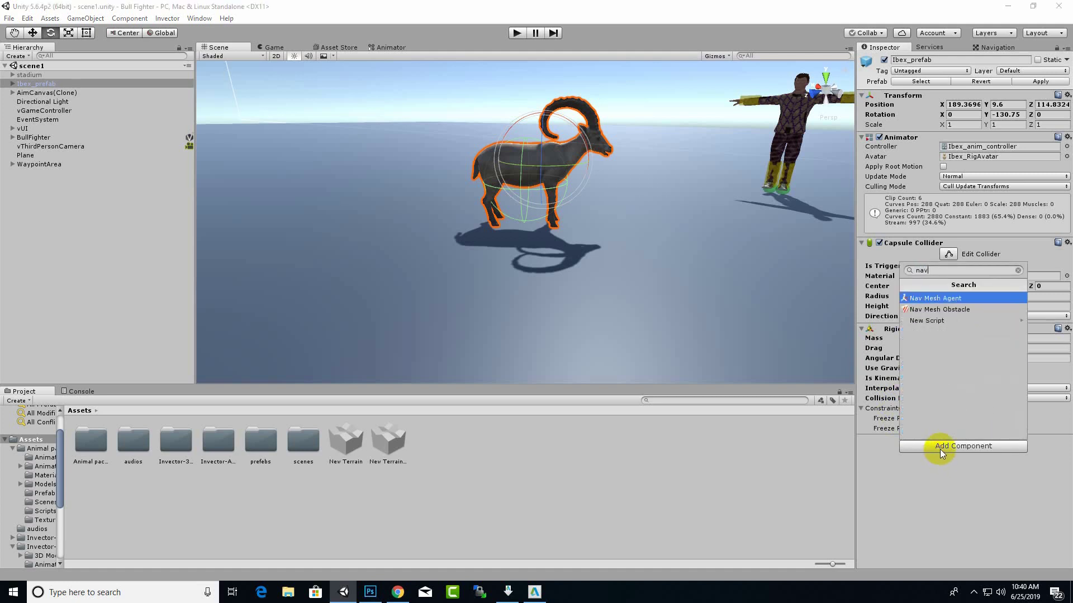
pyautogui.click(952, 299)
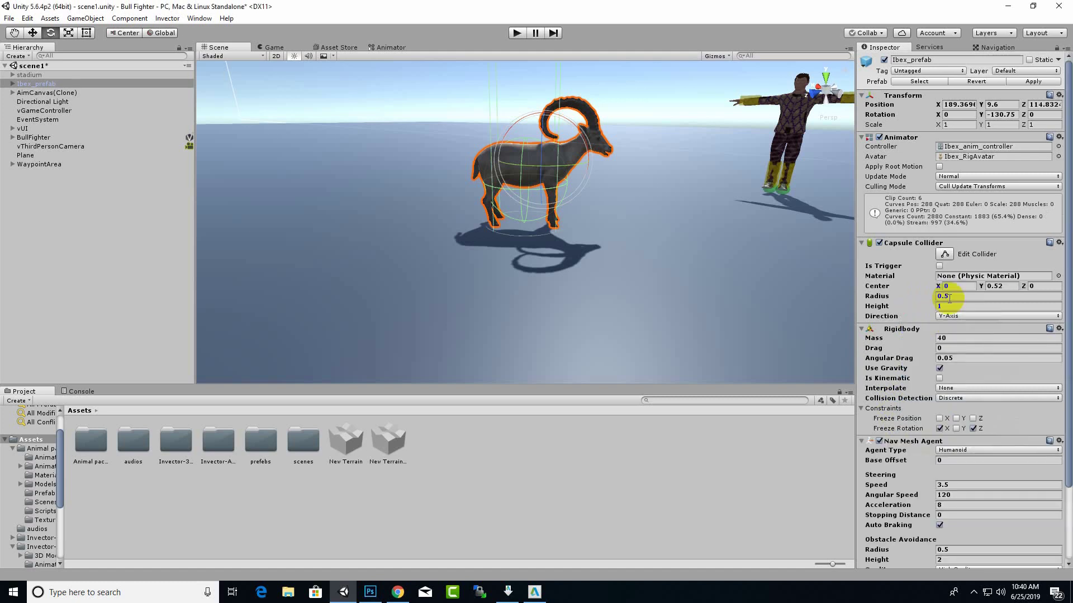
pyautogui.scroll(-2, 919, 371)
pyautogui.scroll(-1, 918, 371)
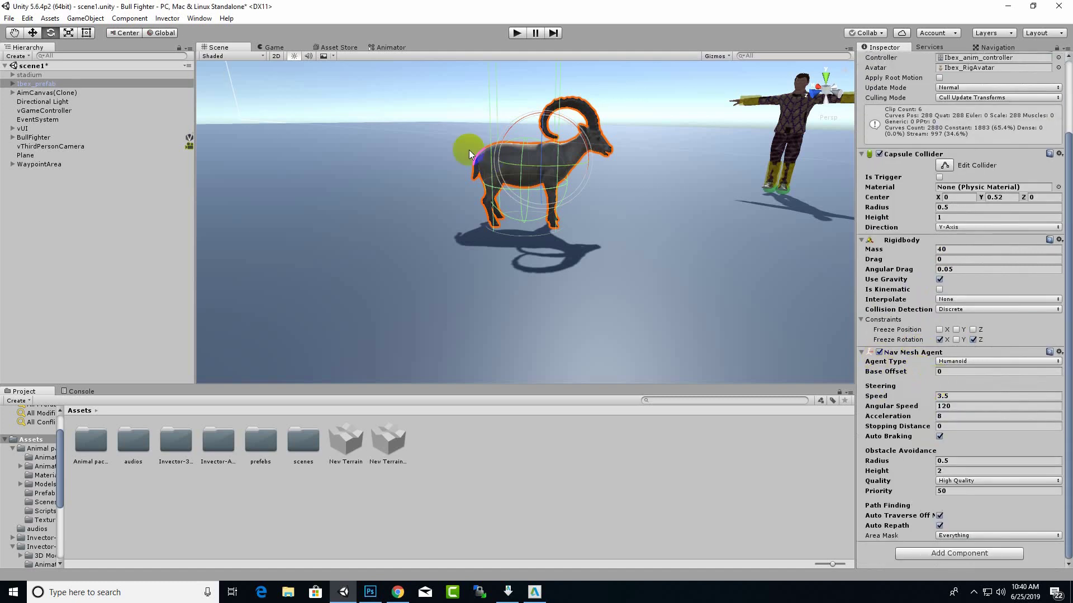
pyautogui.scroll(-2, 533, 183)
pyautogui.moveTo(526, 112); pyautogui.dragTo(582, 91, button='middle')
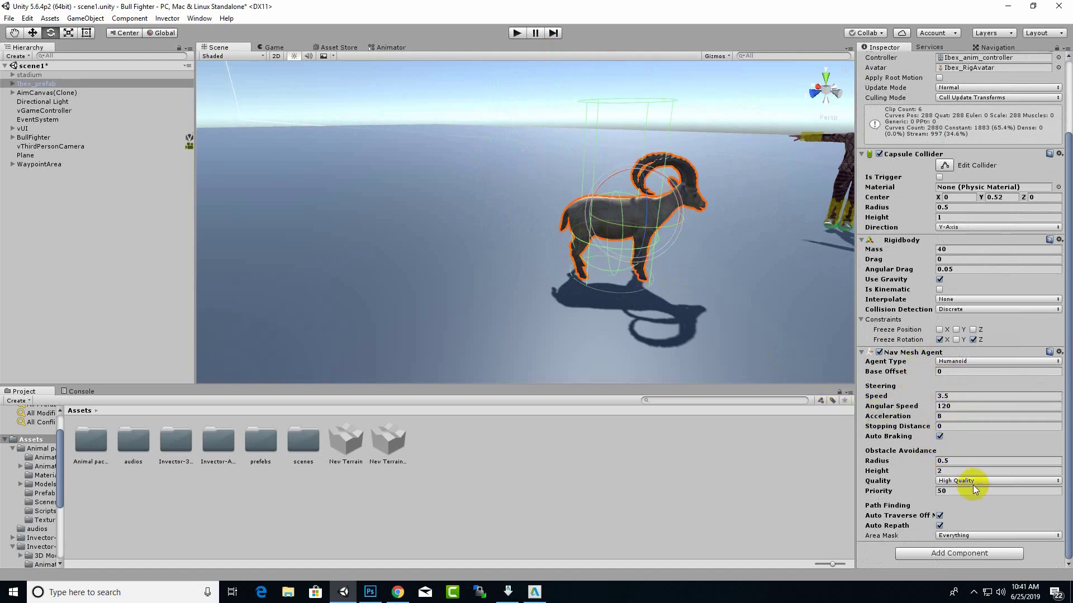
pyautogui.click(965, 473)
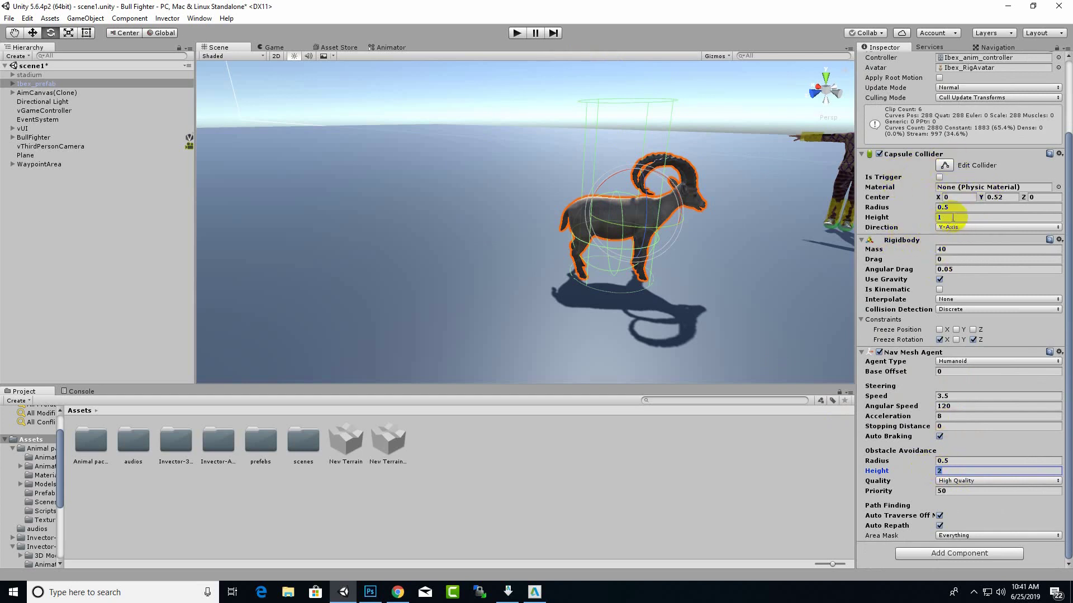
pyautogui.write('1')
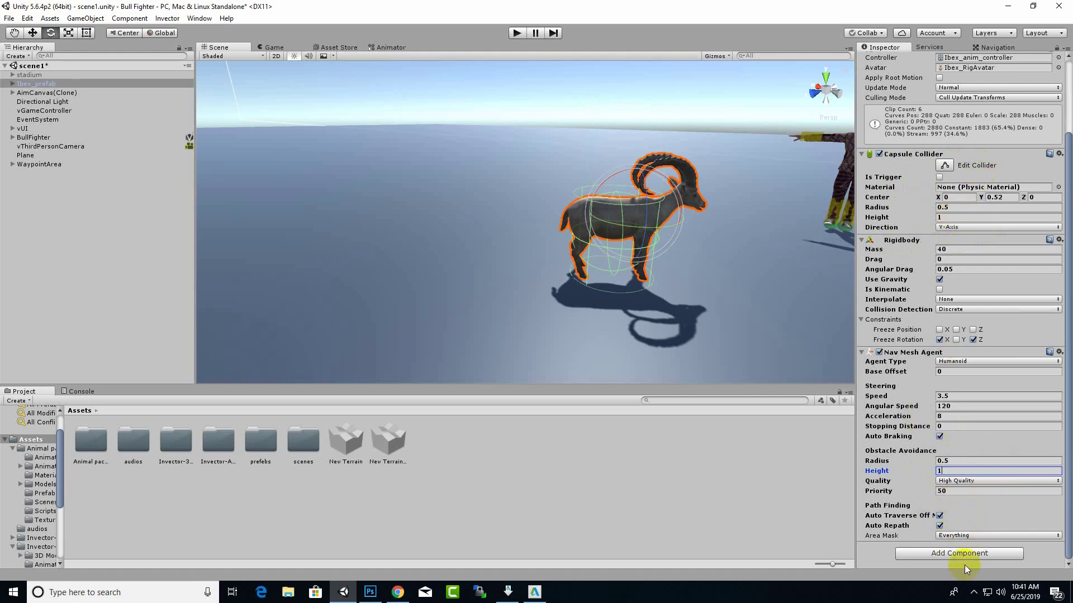
# Add a VFSM Behaviour Controller component to the ibex and expand its properties
pyautogui.click(952, 555)
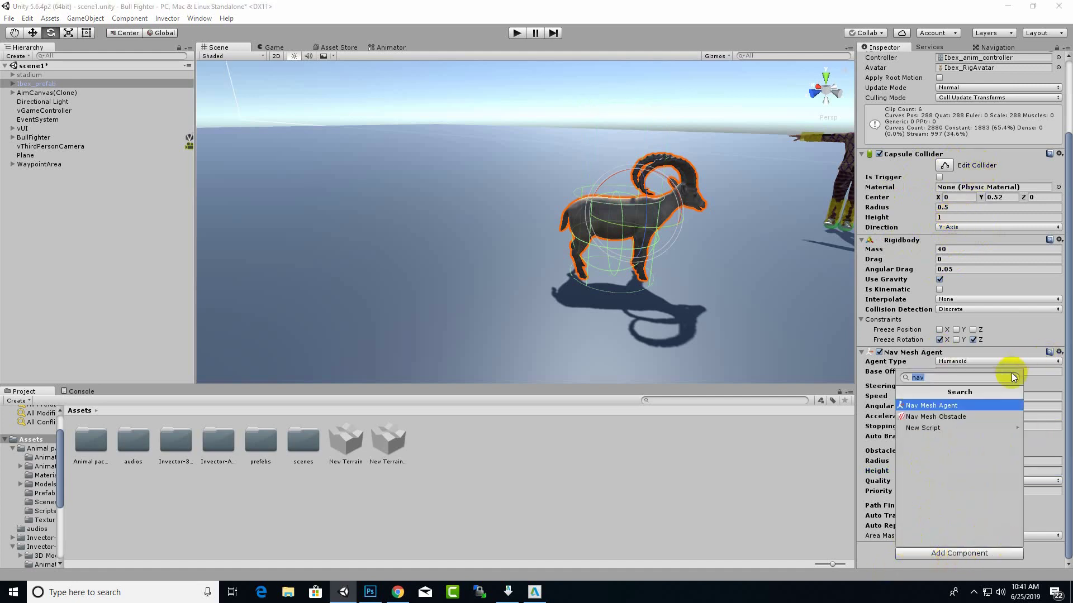
pyautogui.write('fs')
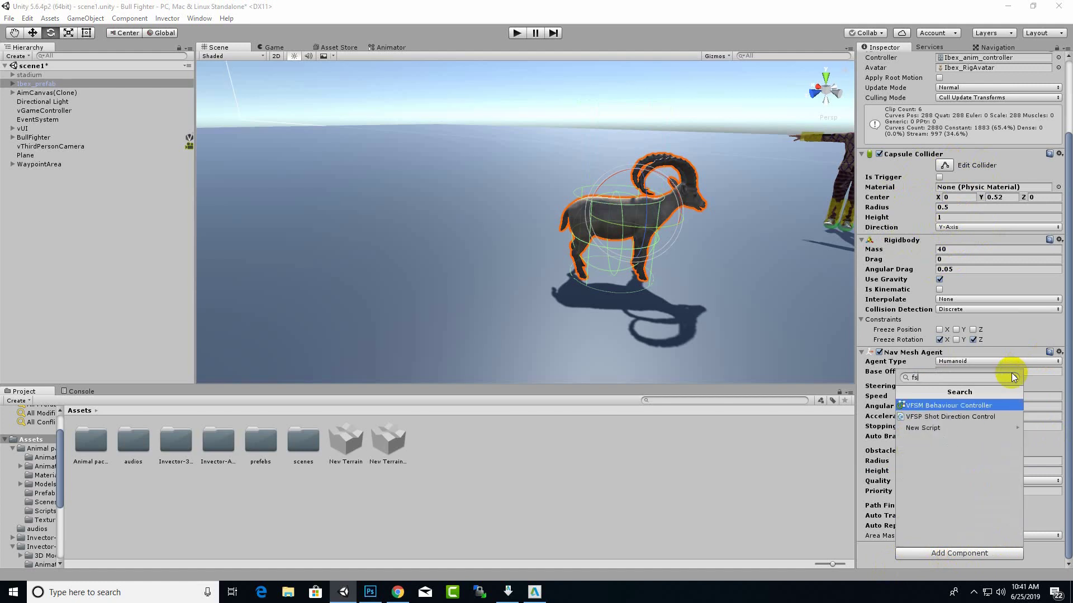
pyautogui.click(986, 407)
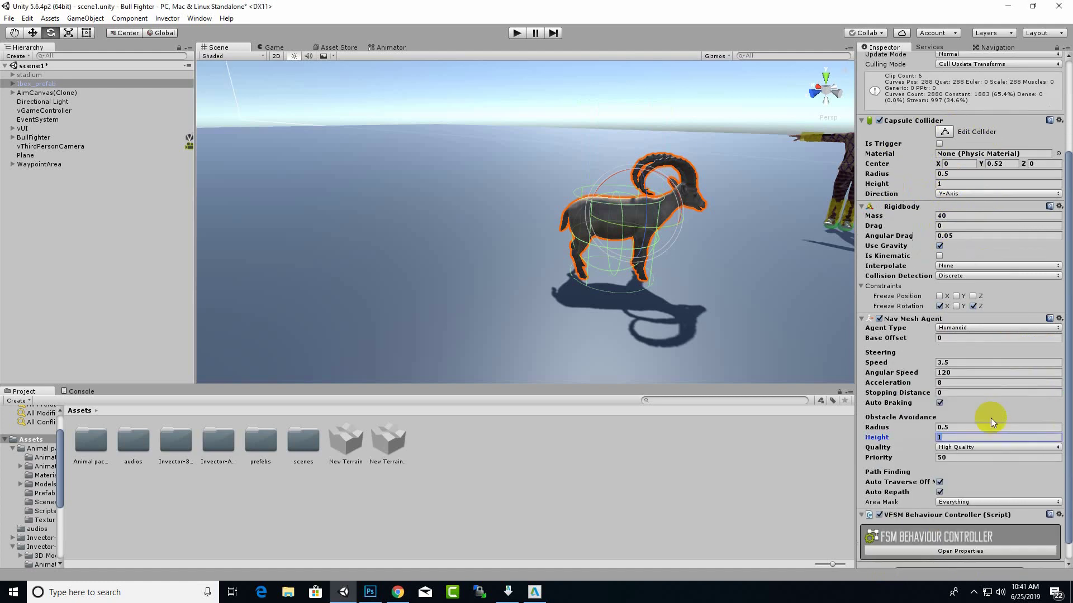
pyautogui.scroll(-2, 990, 418)
pyautogui.click(981, 531)
pyautogui.scroll(-2, 1011, 503)
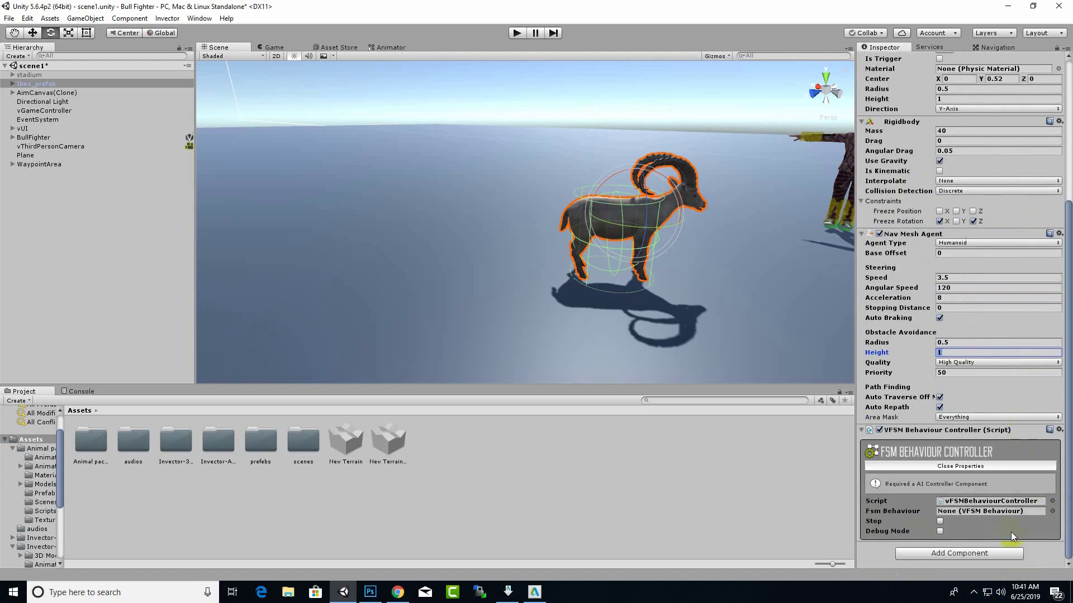
# Assign the FSM_CivlilianFighter asset as the FSM behaviour of the ibex's behaviour controller
pyautogui.click(1052, 511)
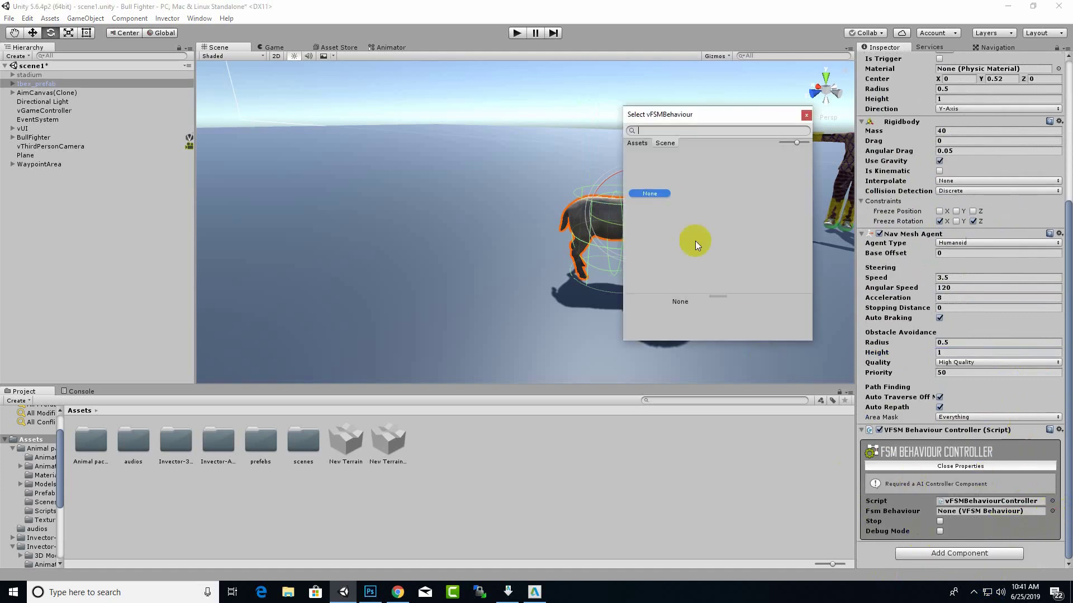
pyautogui.click(634, 143)
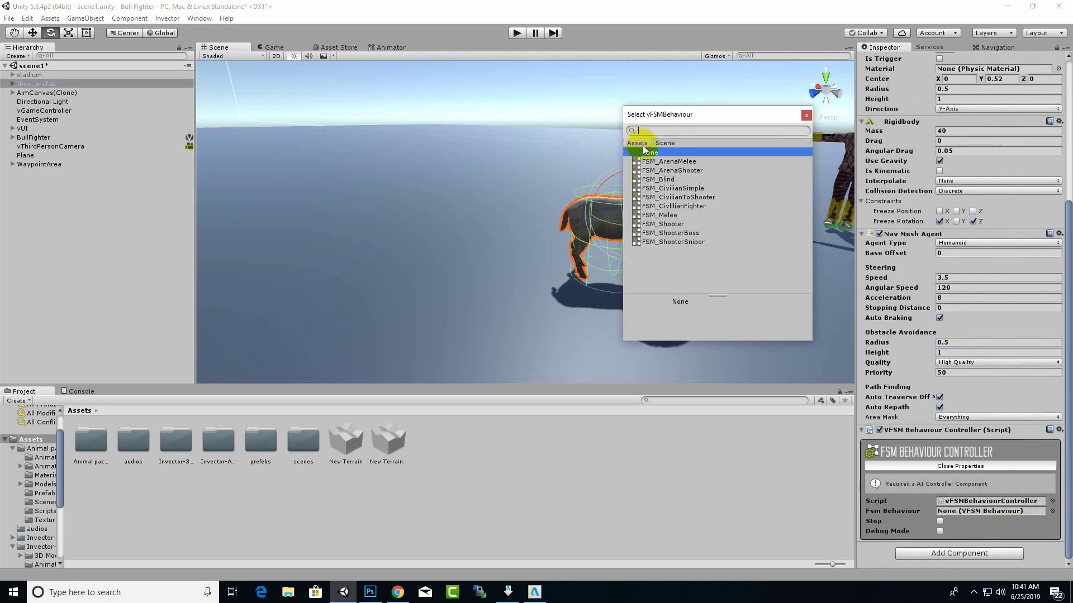
pyautogui.click(693, 206)
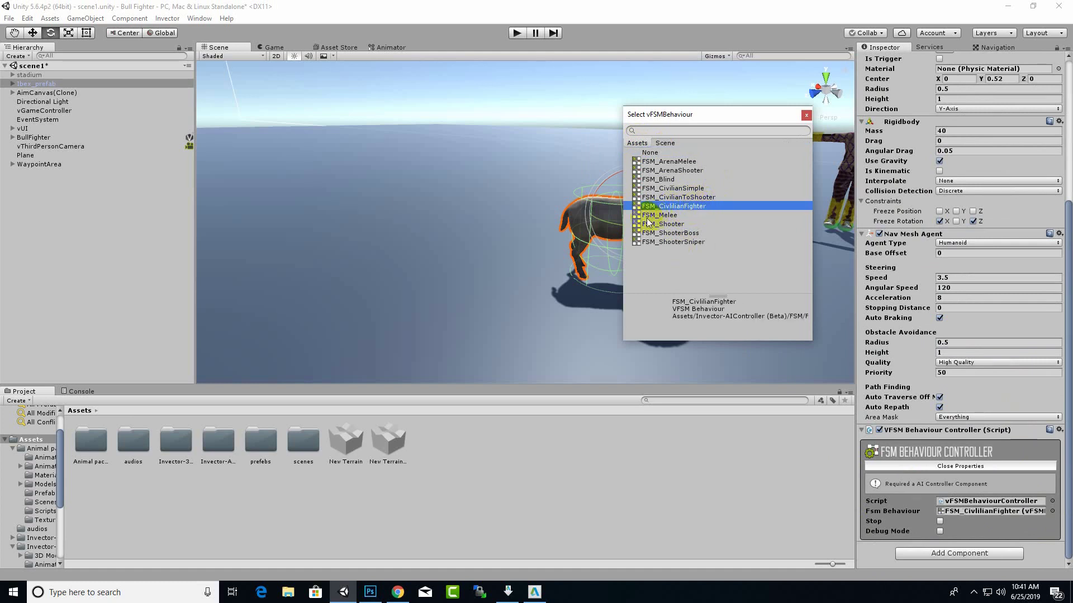
pyautogui.doubleClick(686, 206)
# Add a V Control AI Combat component to the ibex and expand its properties
pyautogui.click(1014, 553)
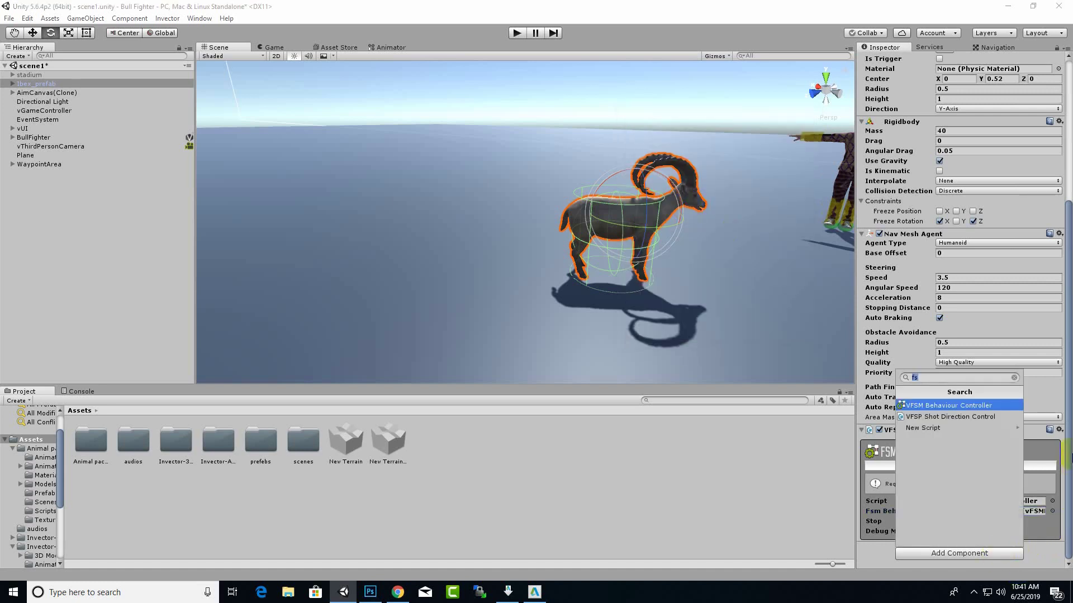
pyautogui.write('contr')
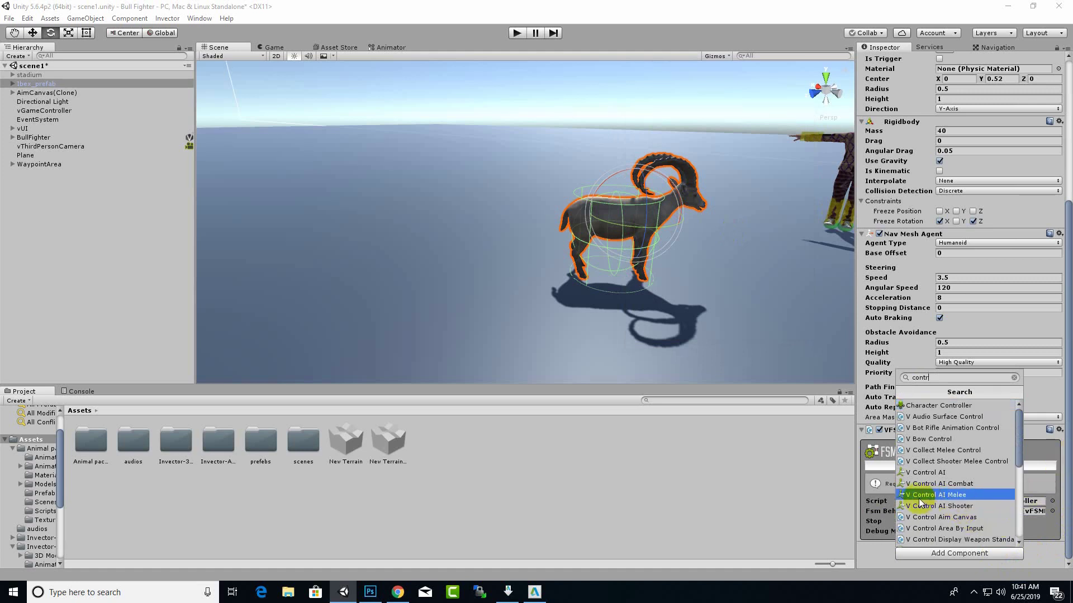
pyautogui.click(931, 484)
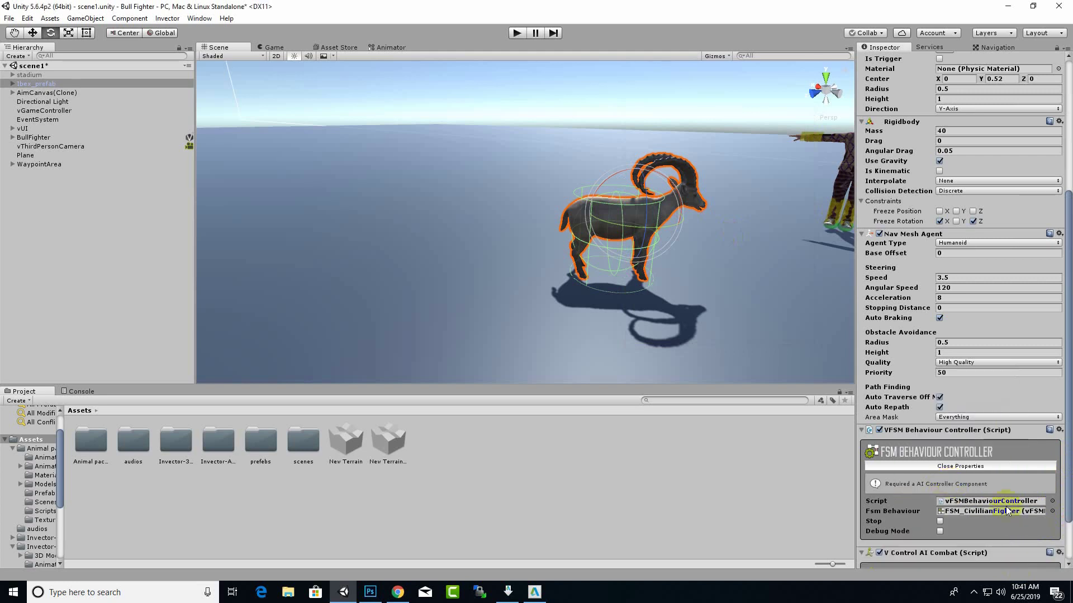
pyautogui.click(960, 530)
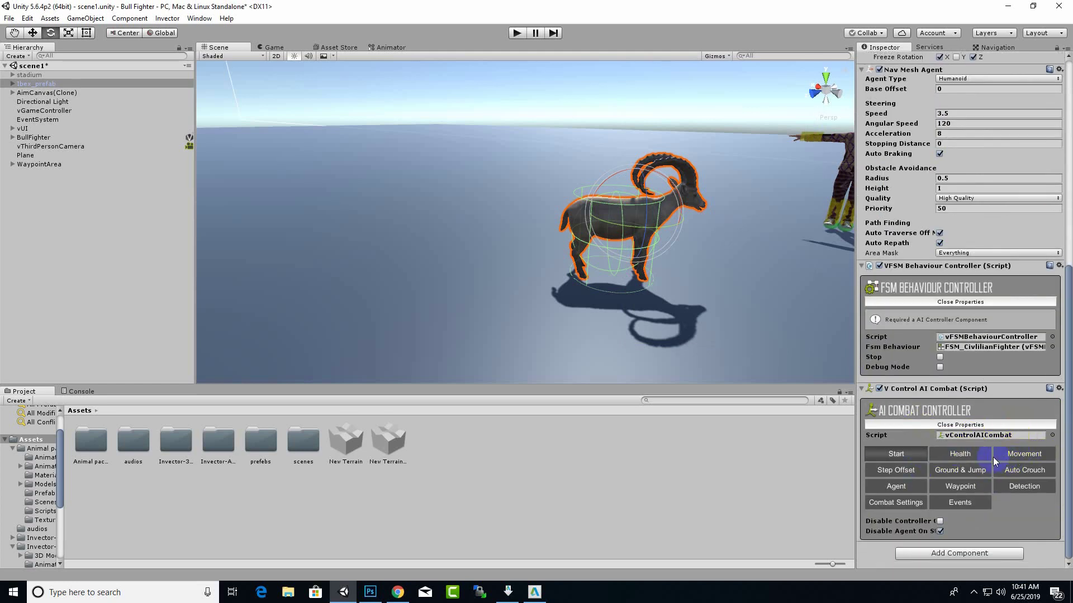
# Turn off Turn On Spot Anim in the movement settings of the ibex's AI combat controller
pyautogui.click(995, 456)
pyautogui.scroll(-3, 1022, 469)
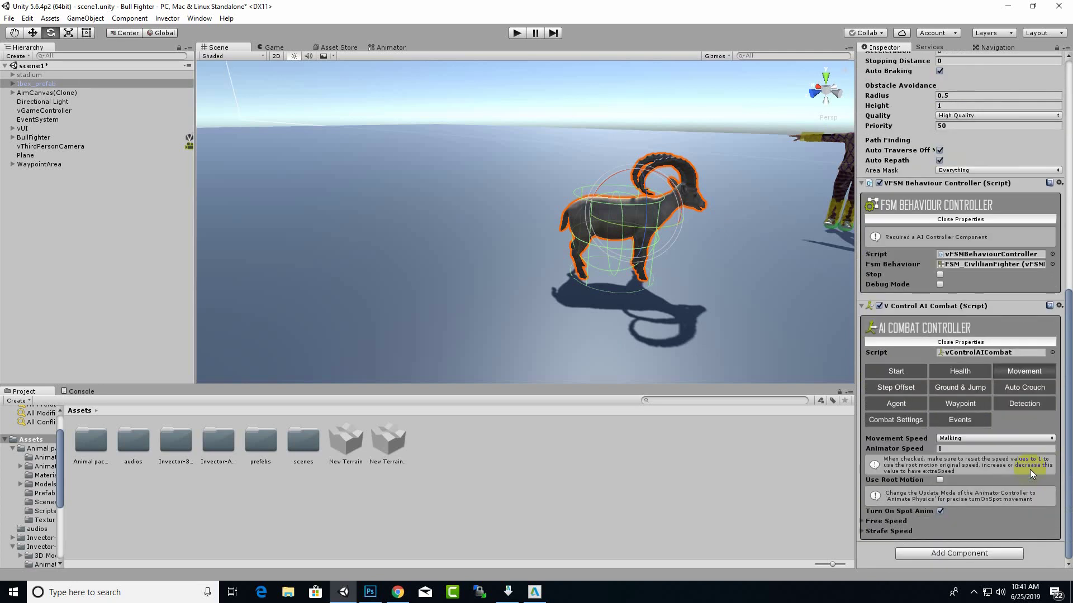
pyautogui.click(940, 511)
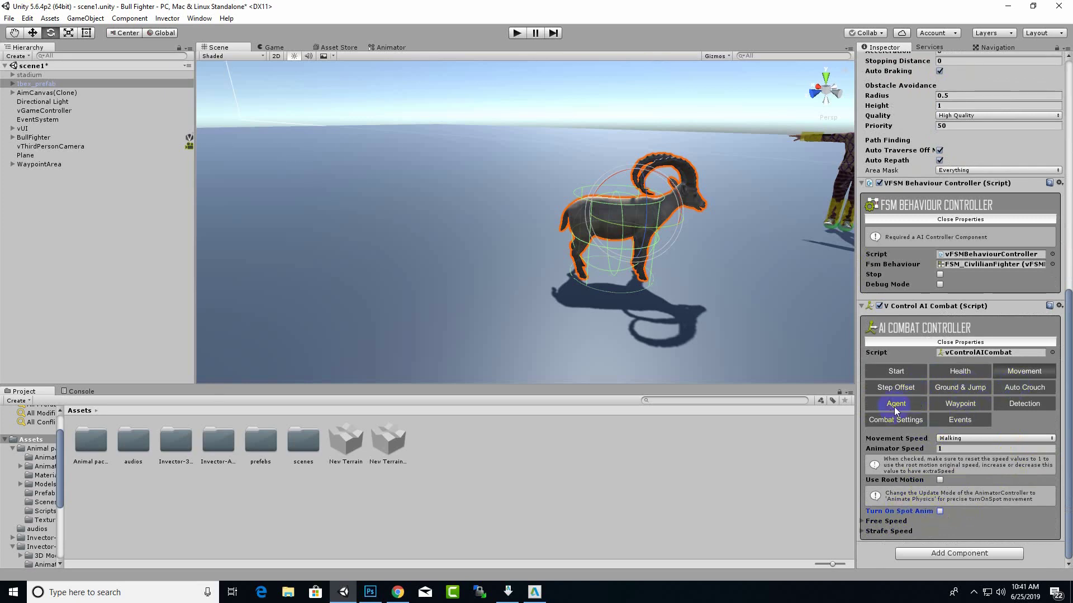
# Set the AI combat controller's detect layer and detect tags to Player, and turn off Strafe Combat Movement
pyautogui.click(1032, 404)
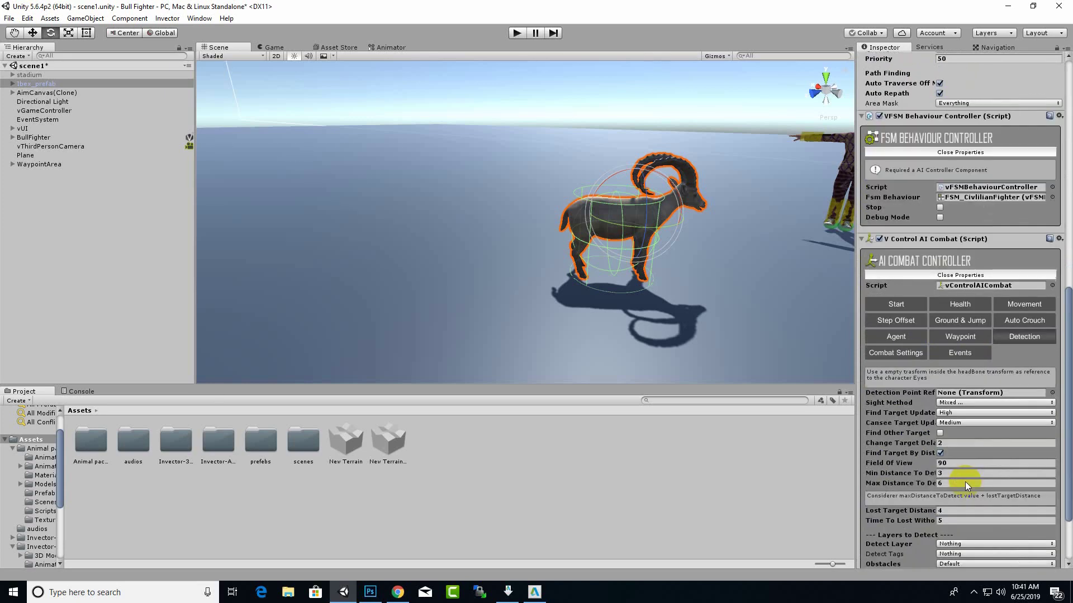
pyautogui.scroll(-5, 965, 475)
pyautogui.click(963, 457)
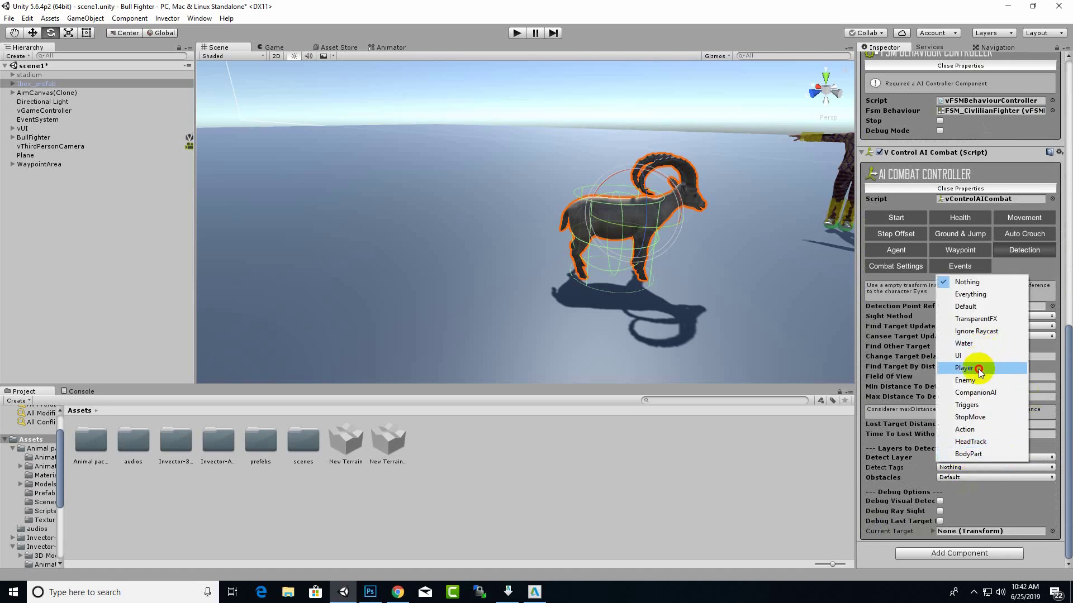
pyautogui.click(965, 368)
pyautogui.click(983, 467)
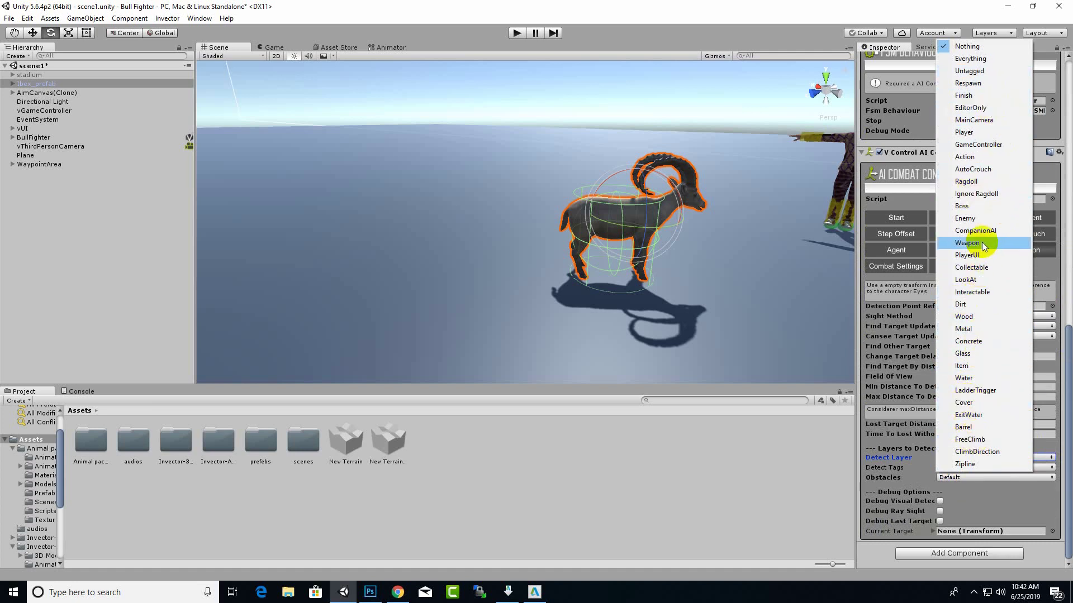
pyautogui.click(976, 133)
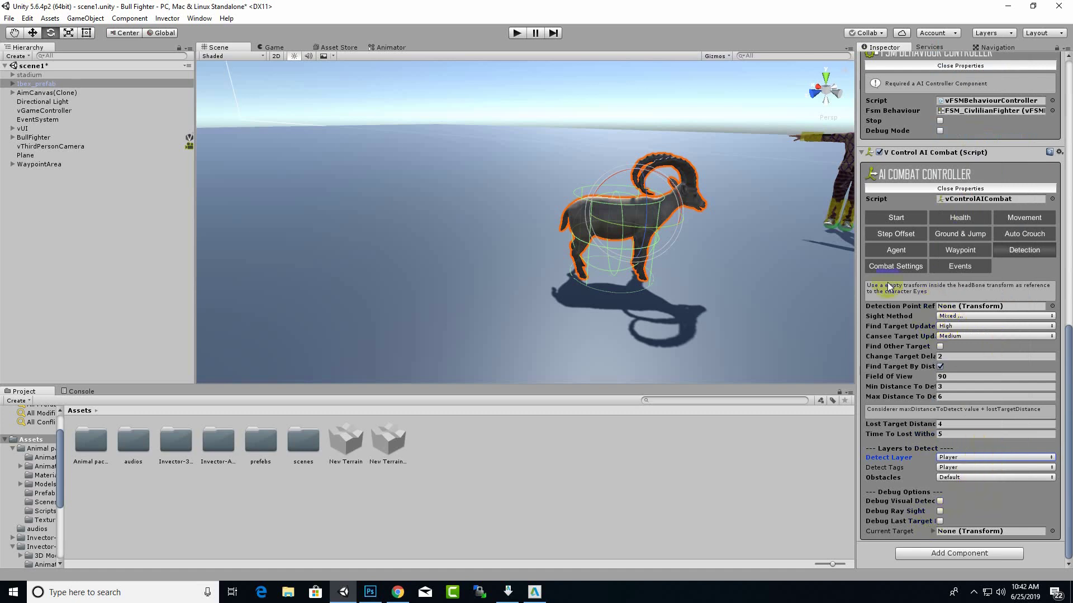
pyautogui.click(897, 267)
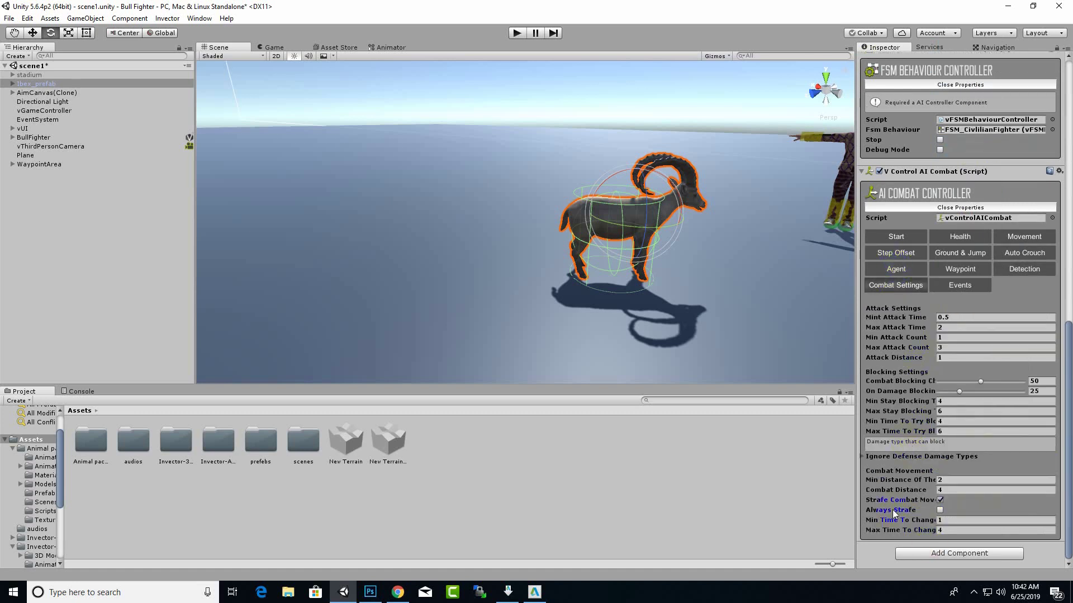
pyautogui.click(940, 500)
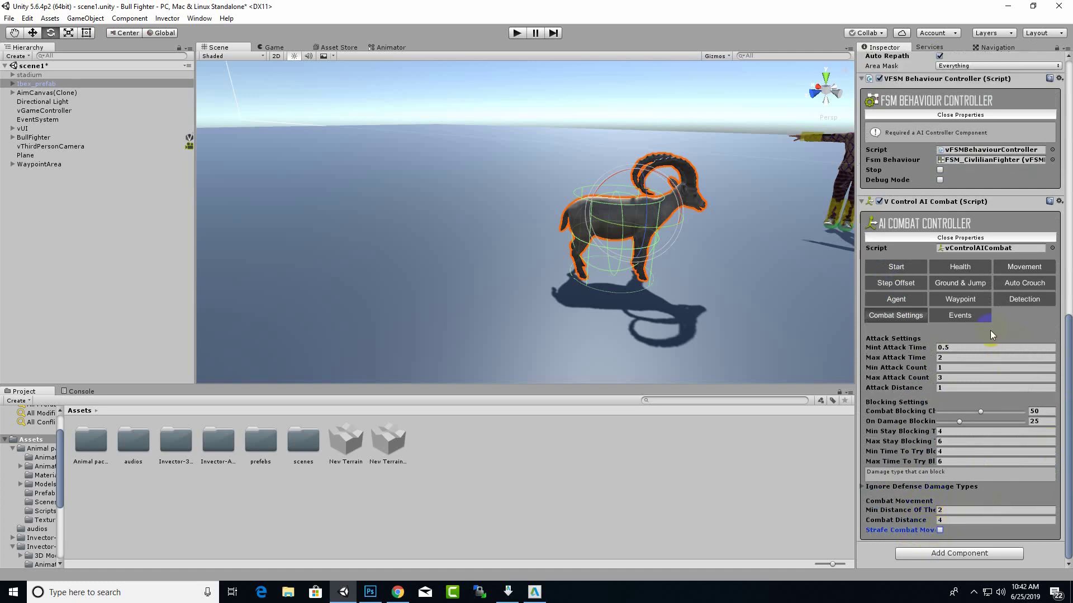
# Show the AI combat controller's waypoint settings and examine the waypoint layout of the WaypointArea object
pyautogui.click(964, 300)
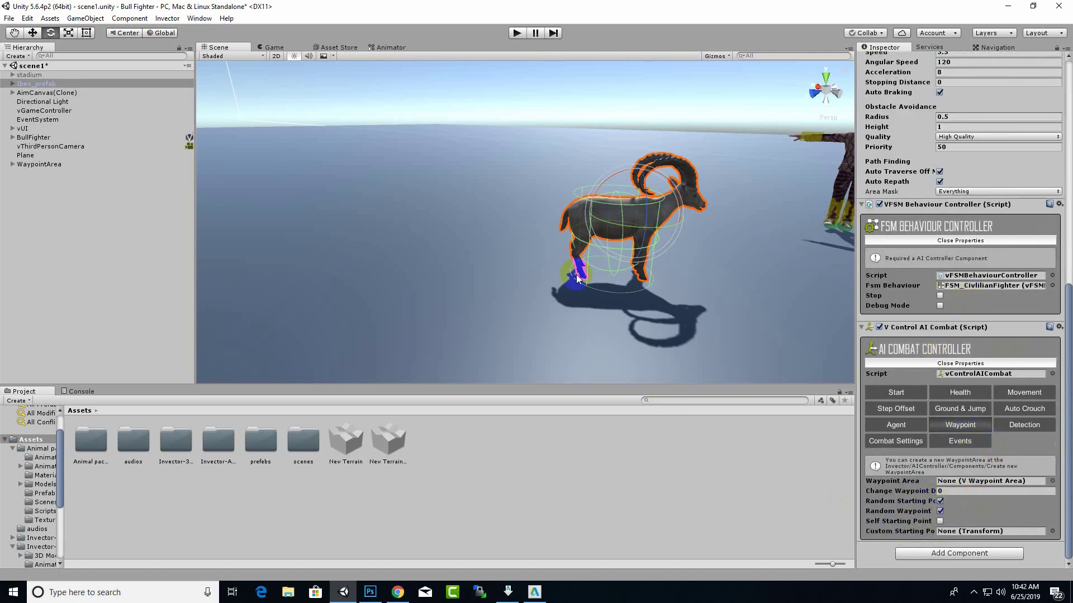
pyautogui.scroll(-3, 687, 302)
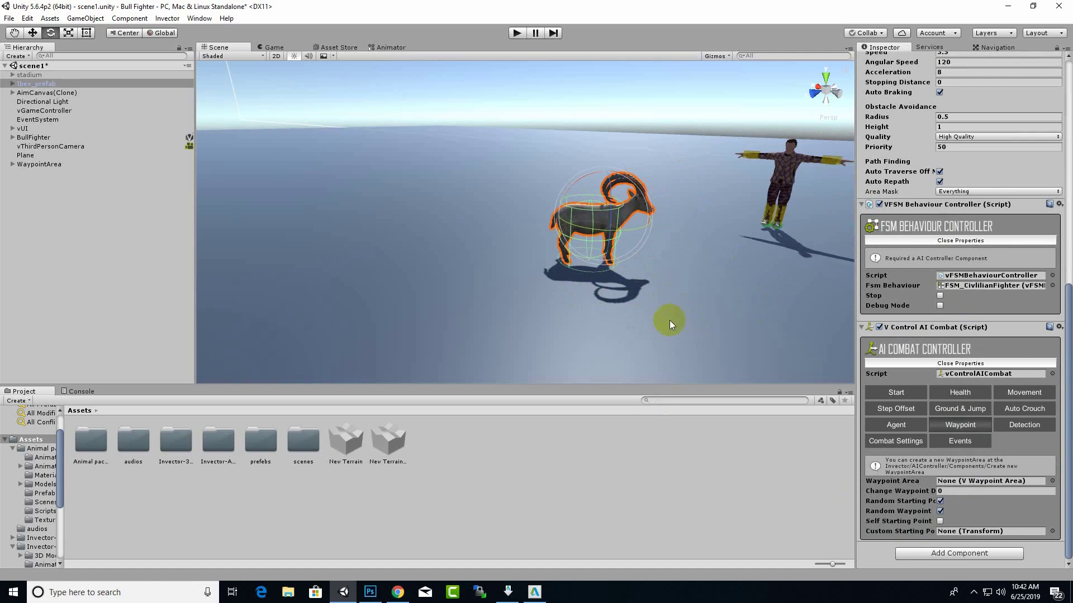
pyautogui.click(66, 165)
pyautogui.scroll(-5, 508, 238)
pyautogui.scroll(-5, 507, 238)
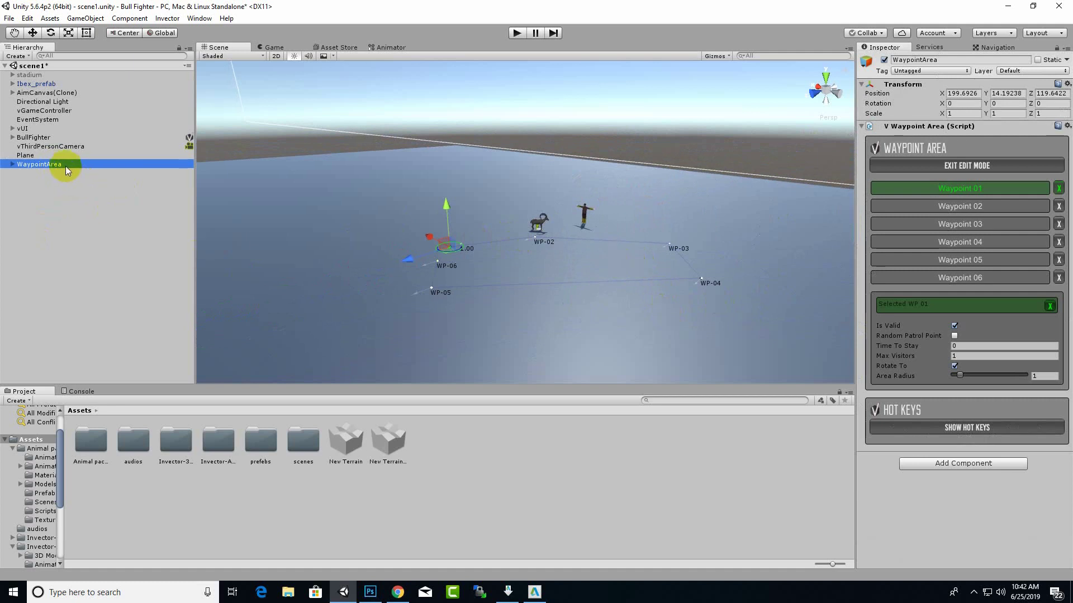
# Reselect the ibex and look up the Invector AI Controller component for creating a new waypoint area
pyautogui.click(34, 84)
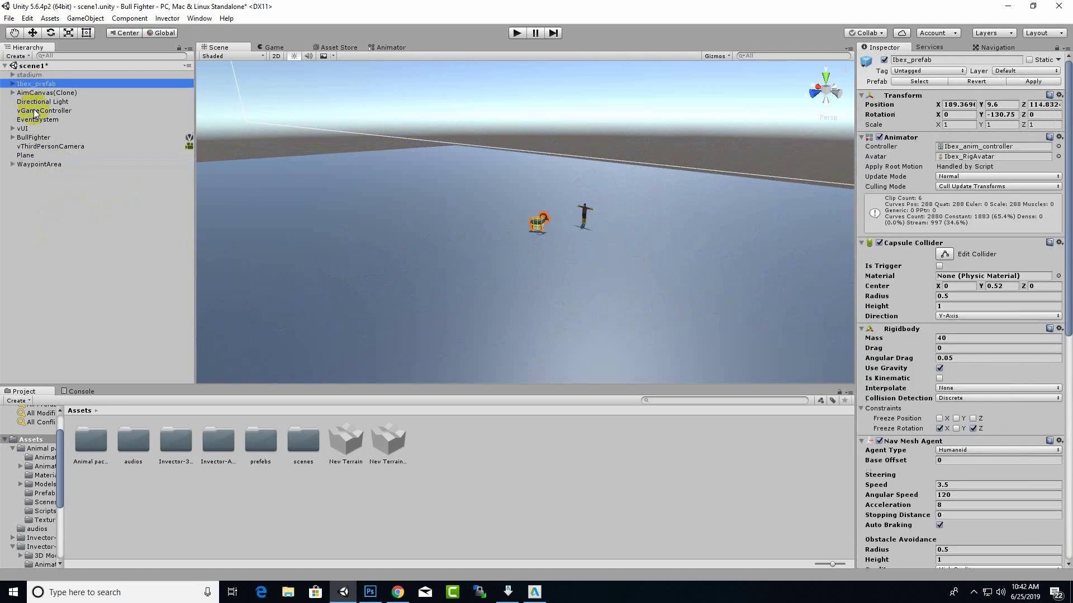
pyautogui.click(167, 18)
pyautogui.moveTo(202, 86)
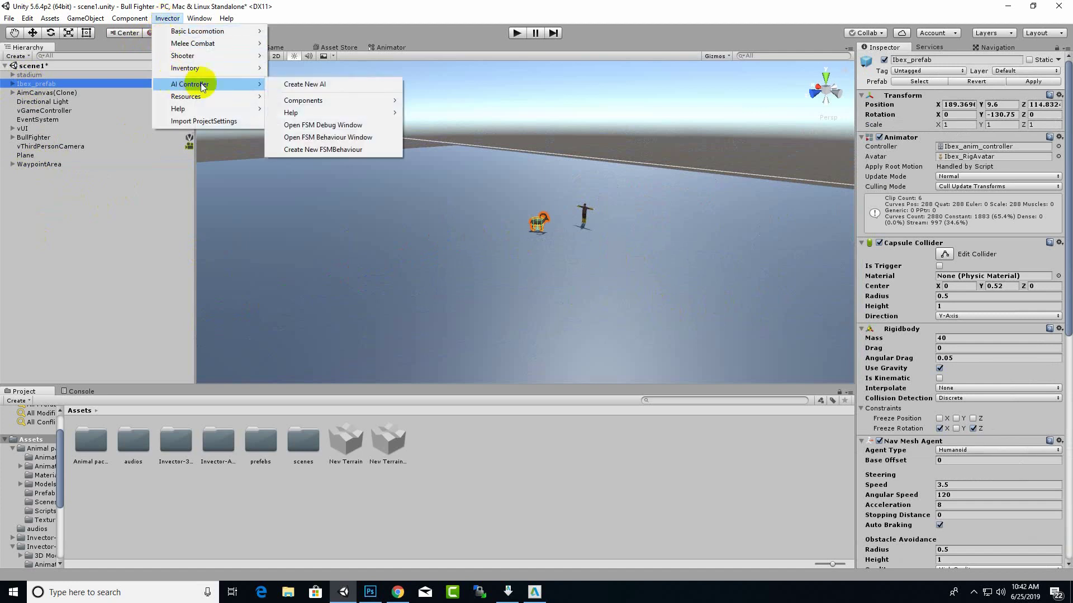
pyautogui.moveTo(310, 100)
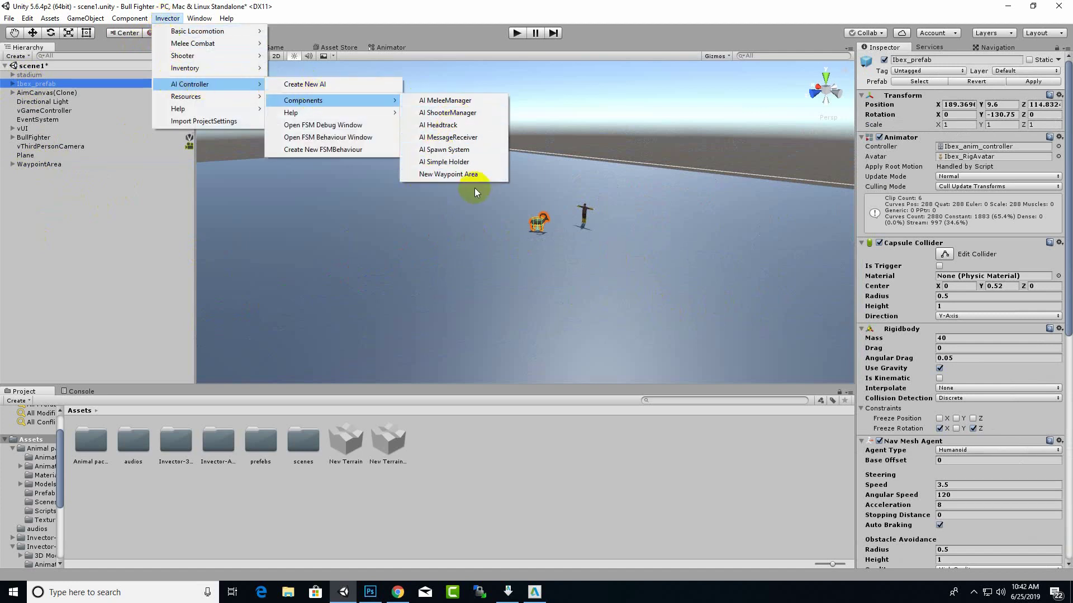
pyautogui.click(309, 2)
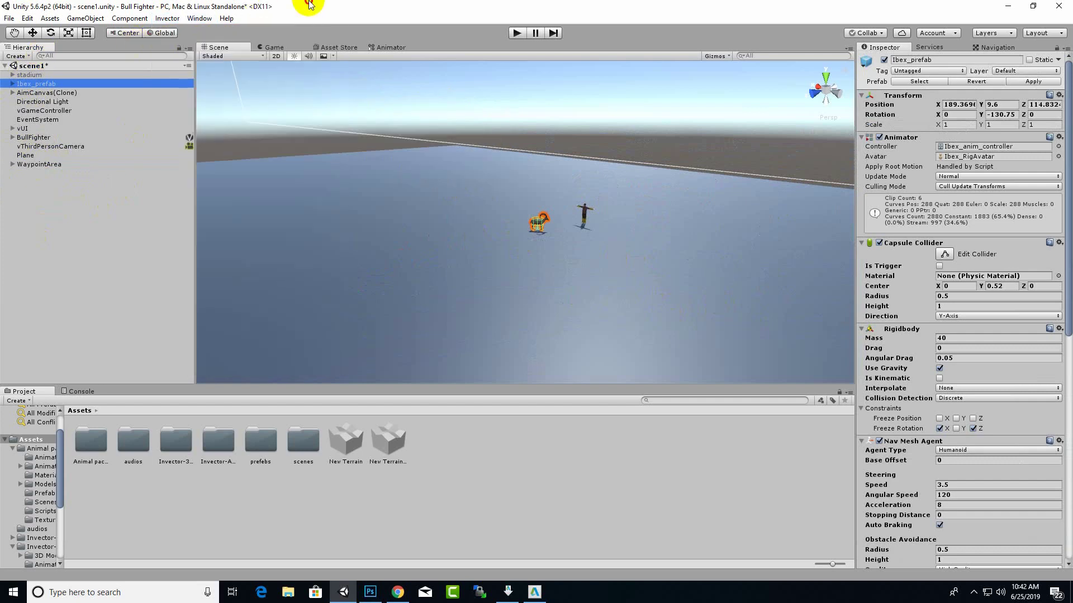
# Assign the WaypointArea object as the waypoint area of the ibex's AI combat controller
pyautogui.scroll(-10, 922, 395)
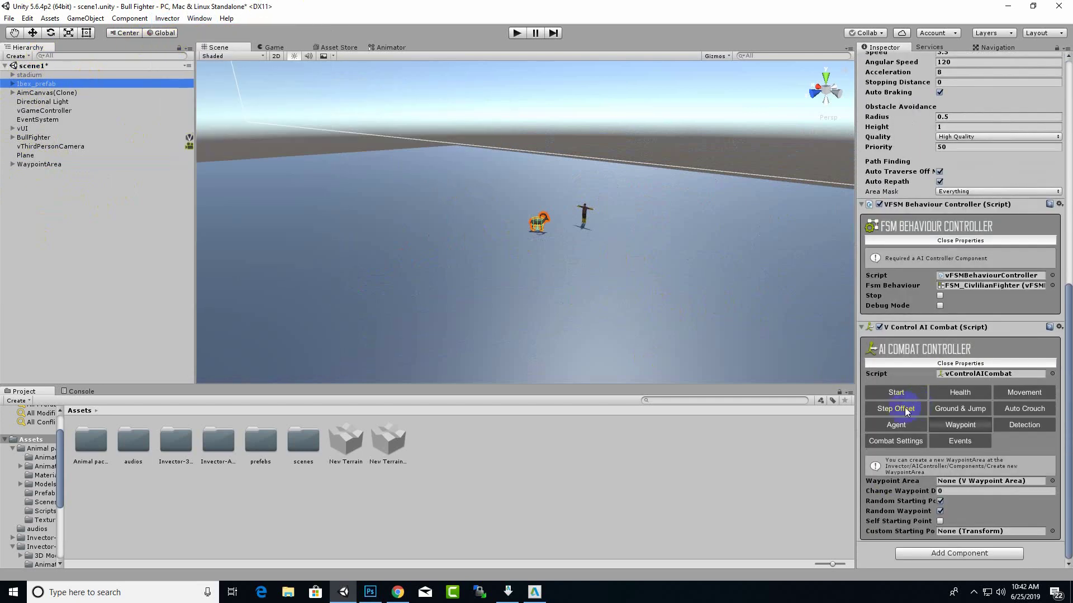
pyautogui.click(959, 429)
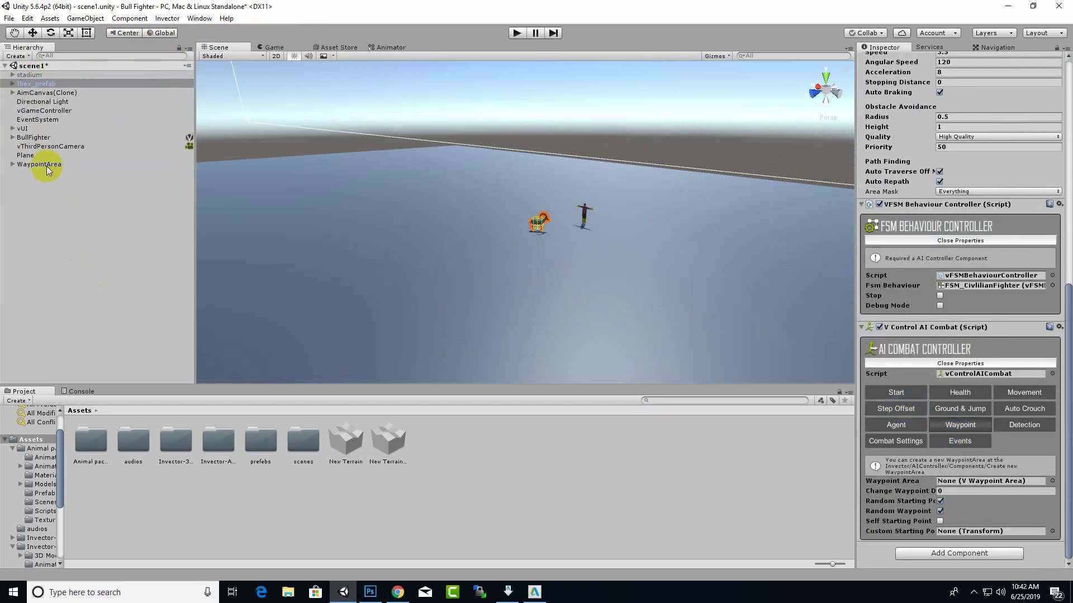
pyautogui.moveTo(46, 166); pyautogui.dragTo(975, 485)
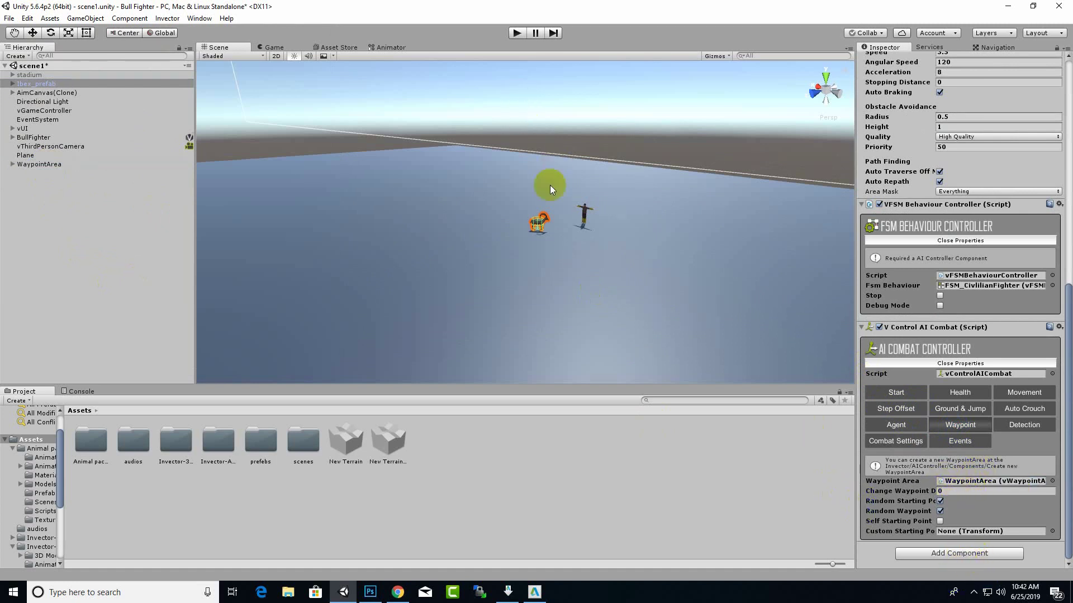
# Add Invector's AI MeleeManager component to the ibex
pyautogui.click(59, 82)
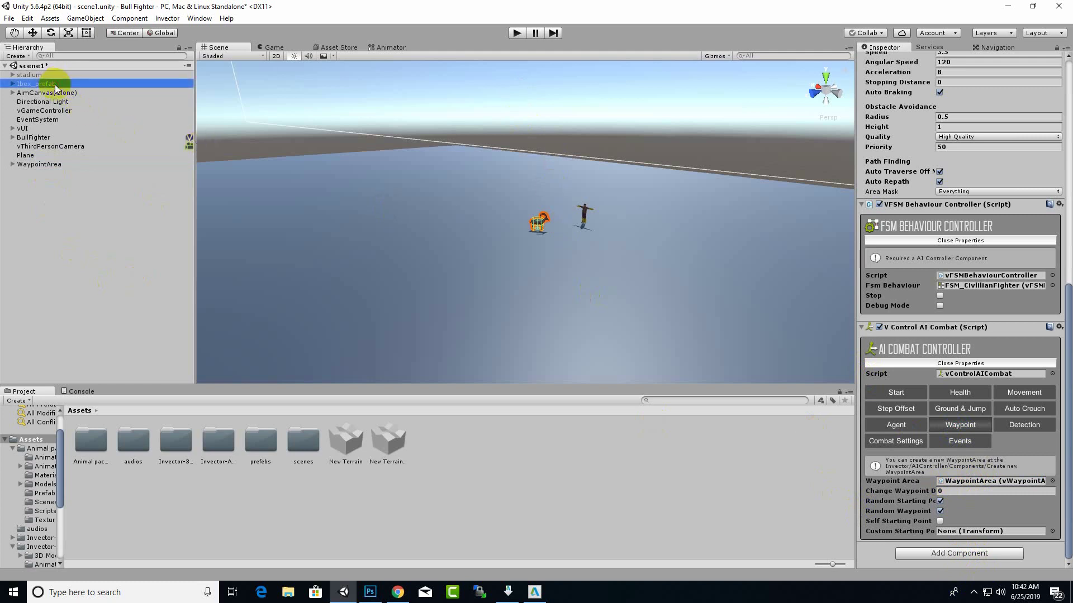
pyautogui.click(167, 19)
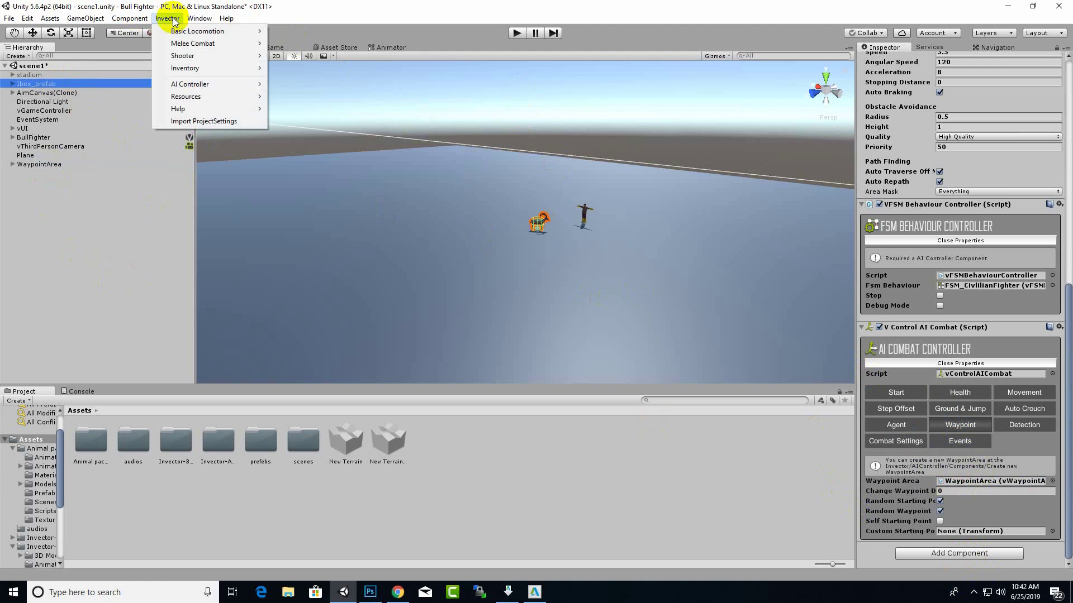
pyautogui.moveTo(215, 83)
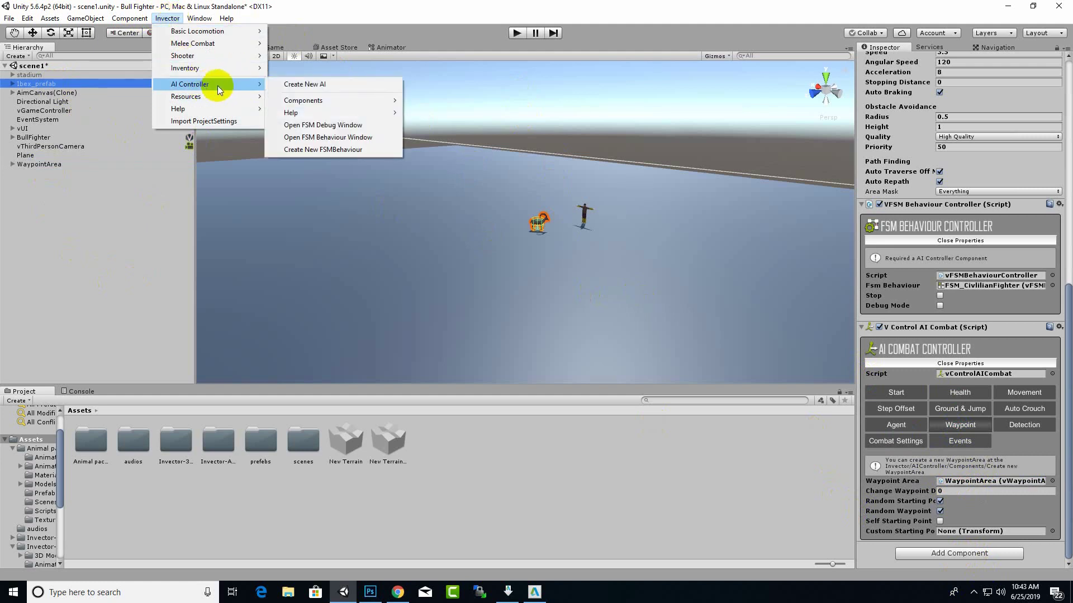
pyautogui.moveTo(299, 100)
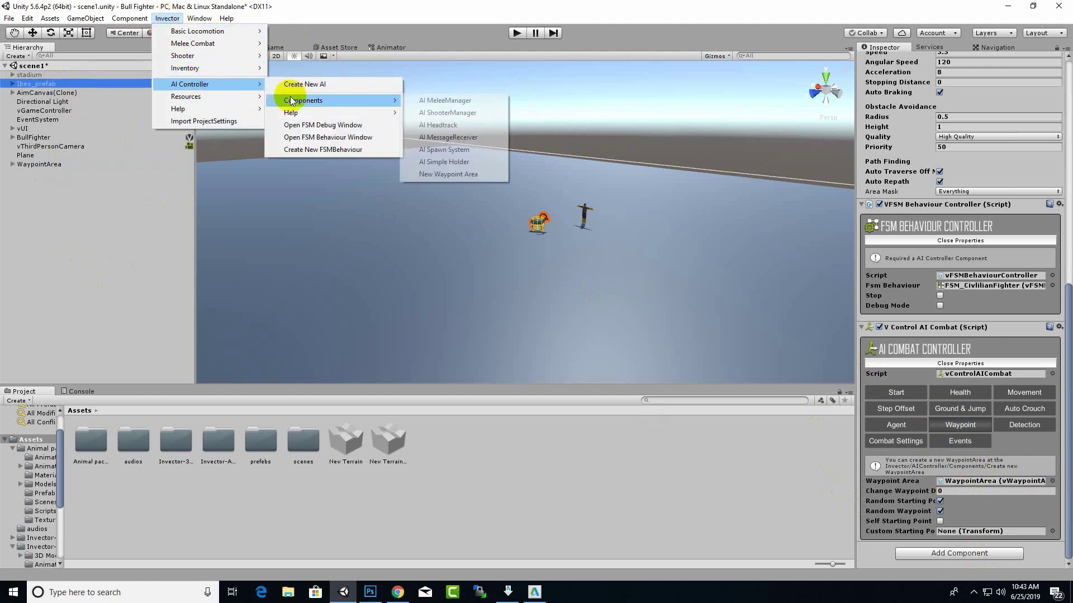
pyautogui.click(433, 102)
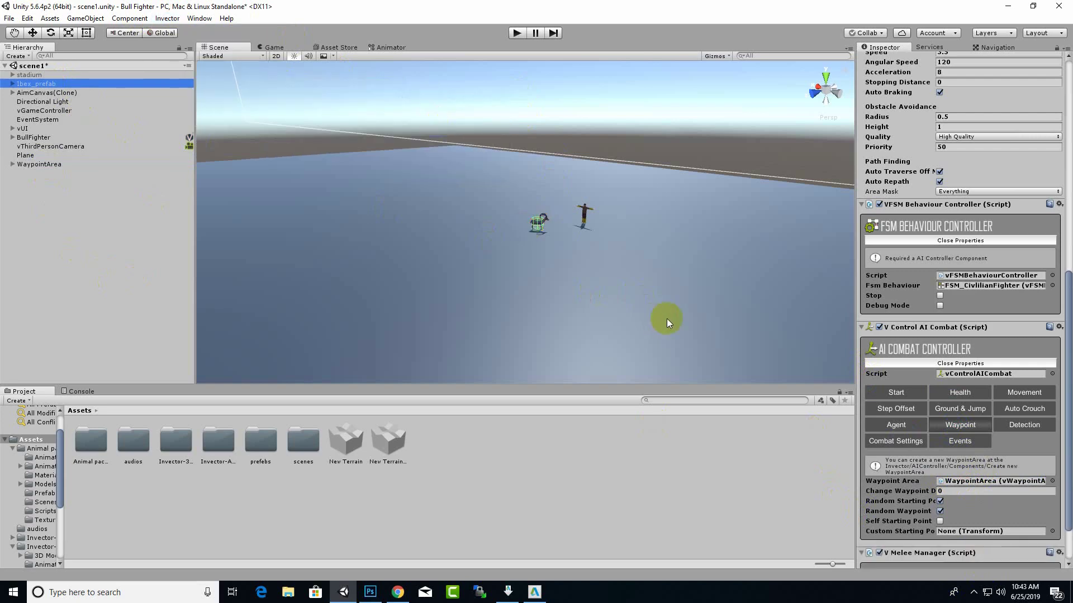
# Set Element 0 of the melee manager's hit damage tags to Player and save the scene
pyautogui.scroll(-2, 1012, 521)
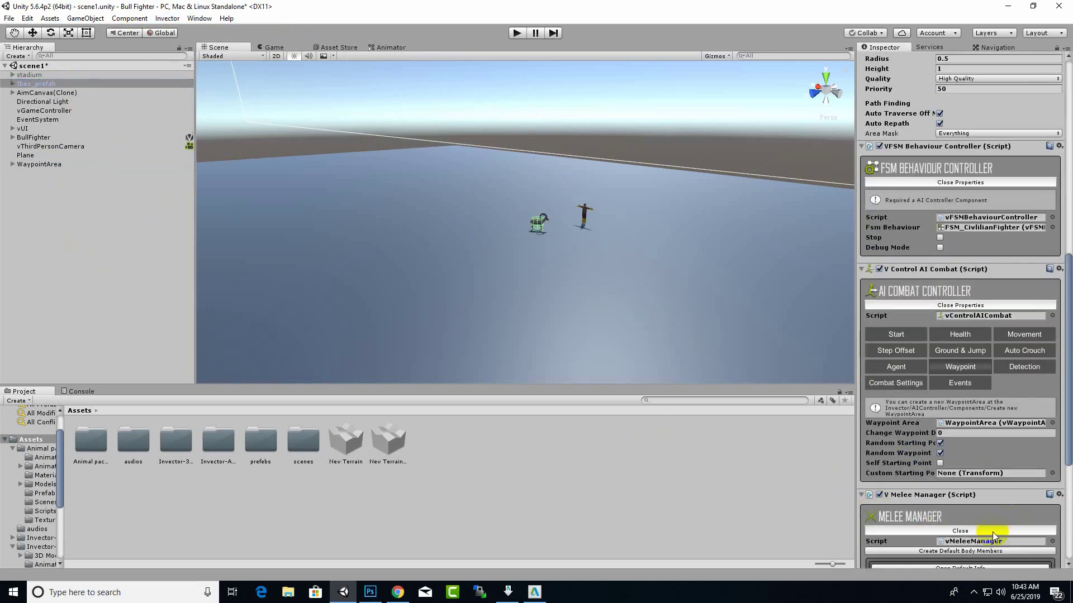
pyautogui.click(1070, 435)
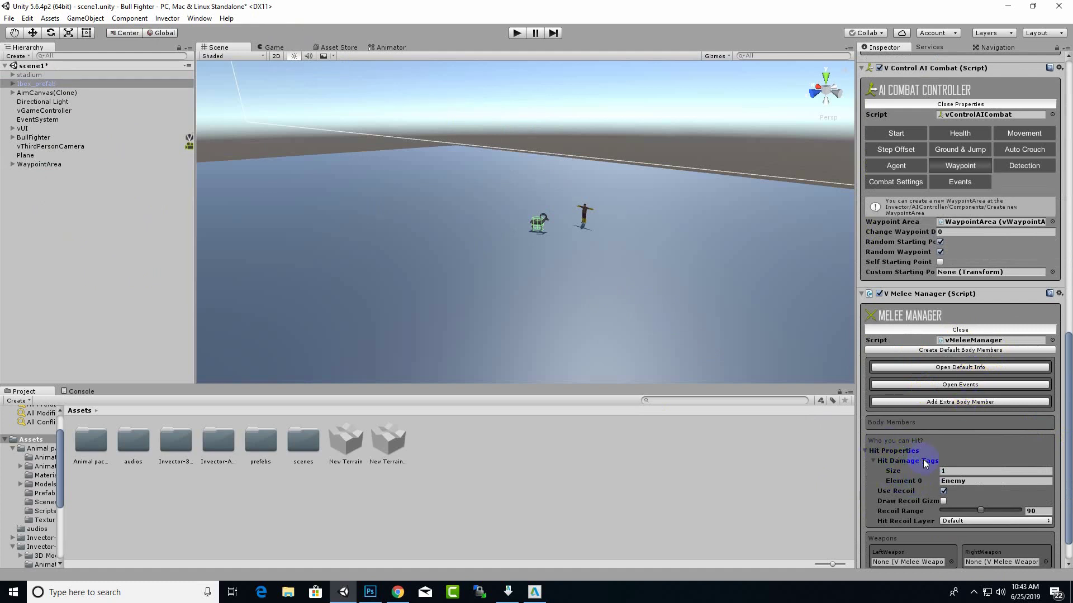
pyautogui.click(970, 484)
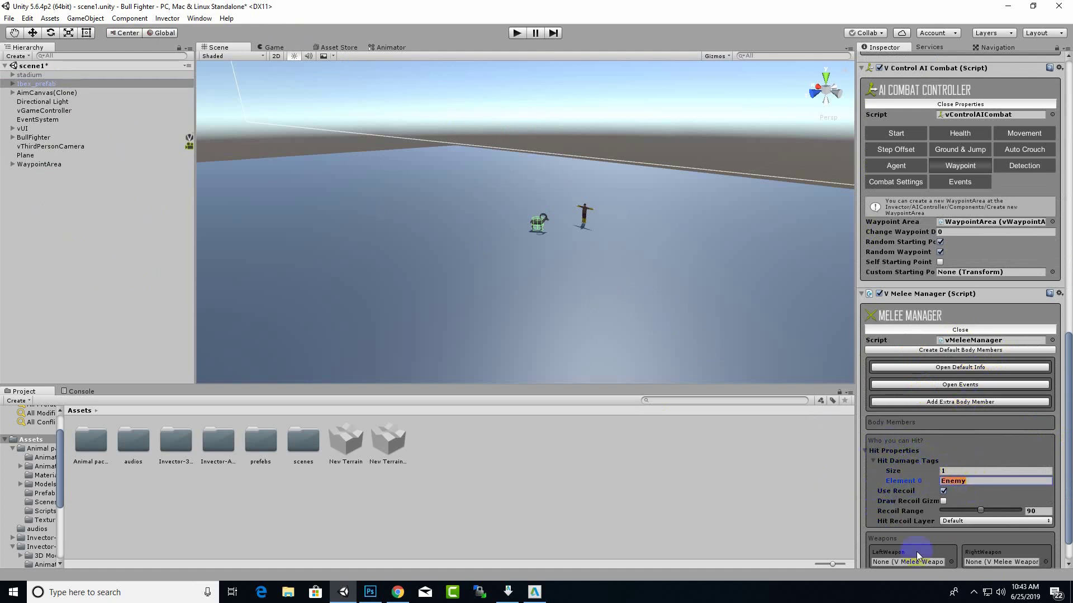
pyautogui.write('Player')
pyautogui.hotkey('ctrl', 's')
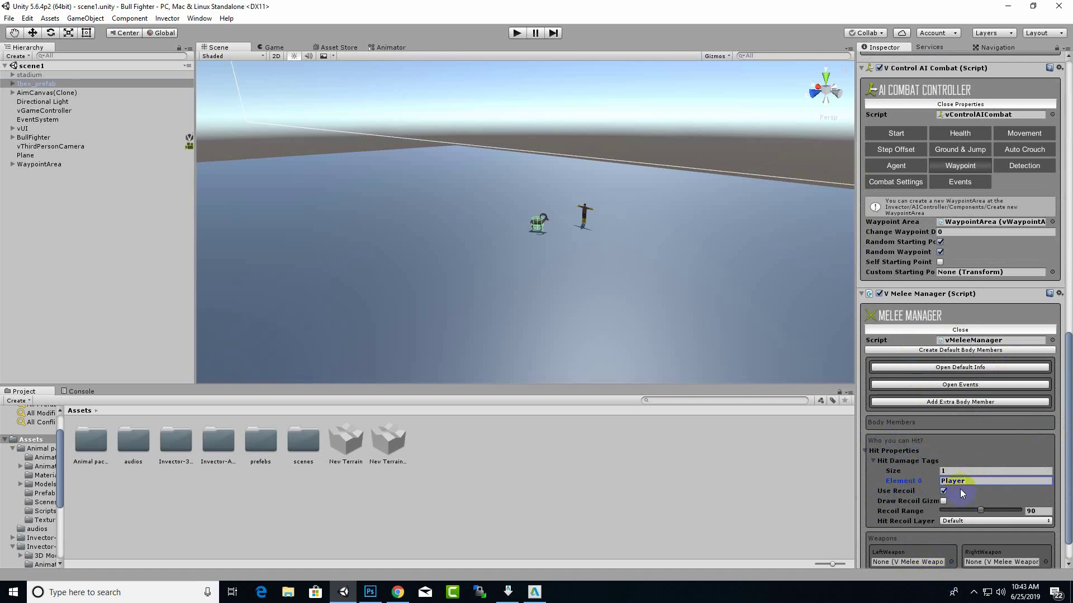
# Open the Invector-AIController (Beta) folder in the project assets
pyautogui.scroll(5, 521, 225)
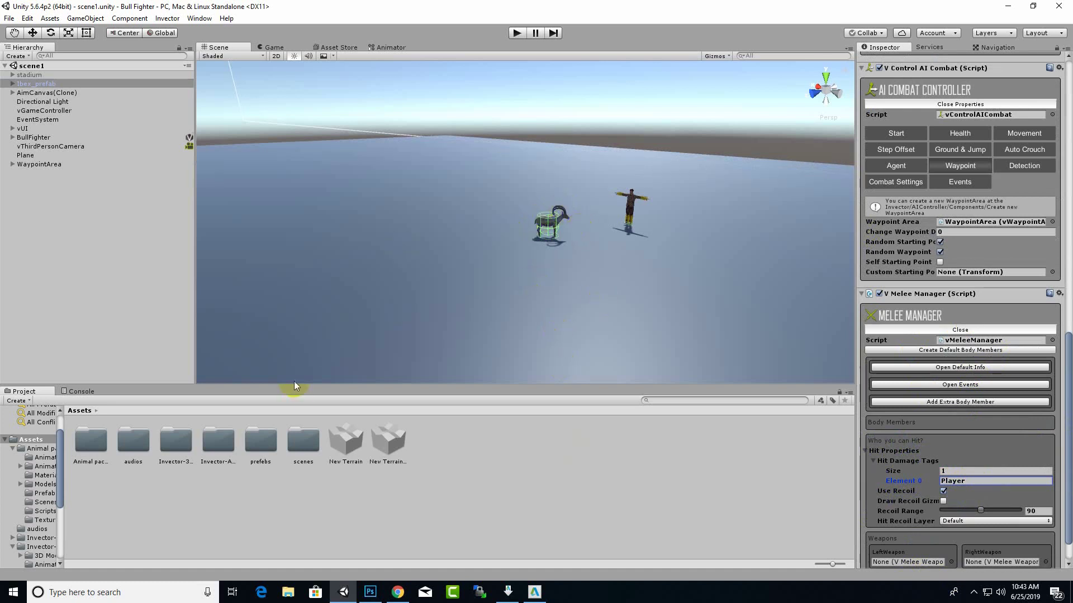
pyautogui.scroll(2, 614, 253)
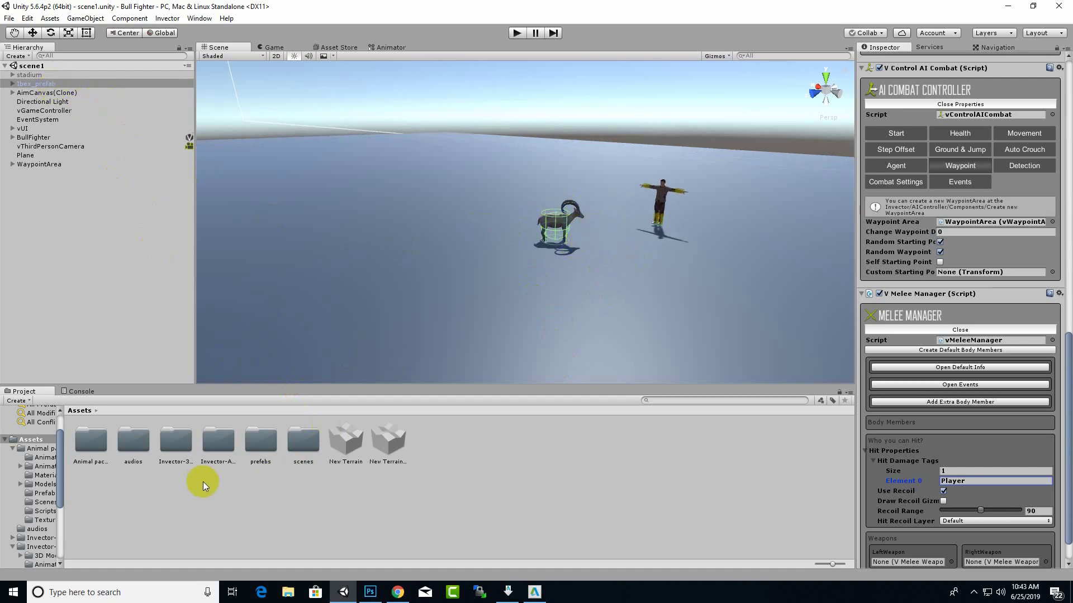
pyautogui.click(219, 463)
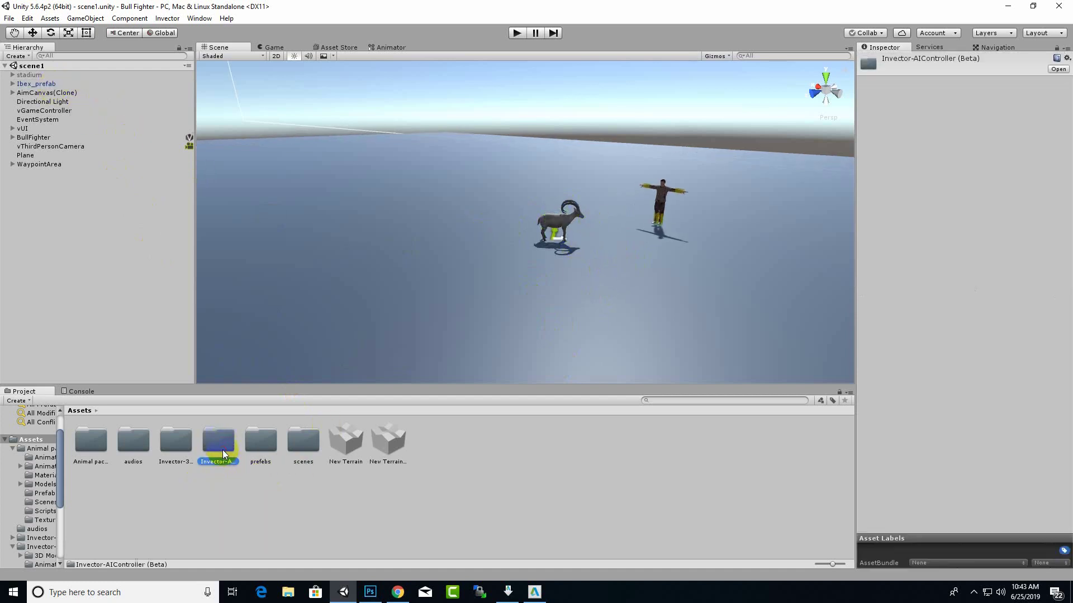
pyautogui.doubleClick(223, 453)
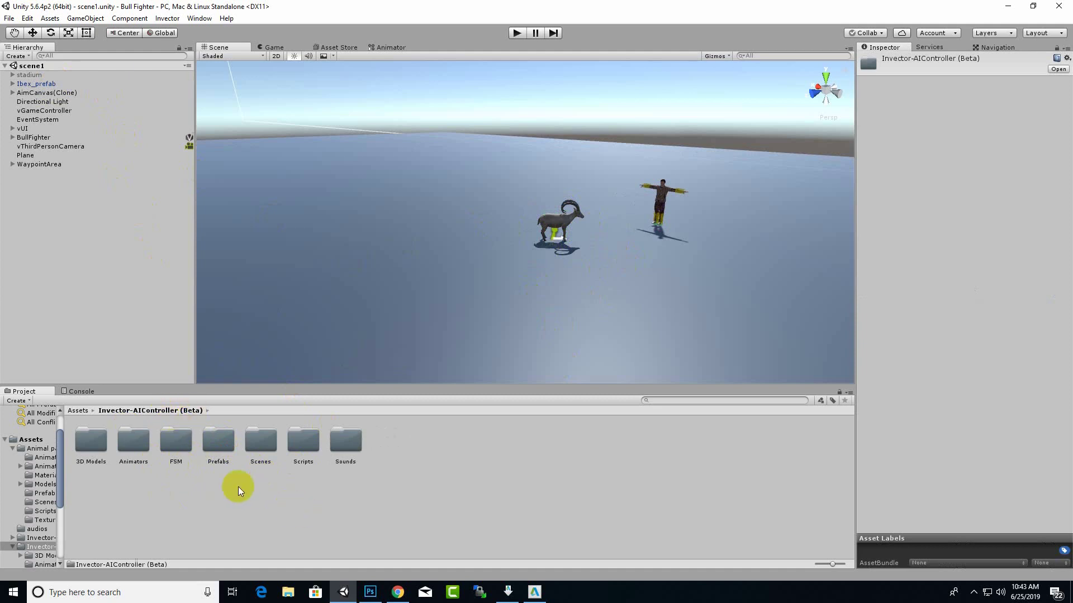
# Duplicate the Invector@AI_MeleeCombat controller in the Animators folder
pyautogui.doubleClick(133, 442)
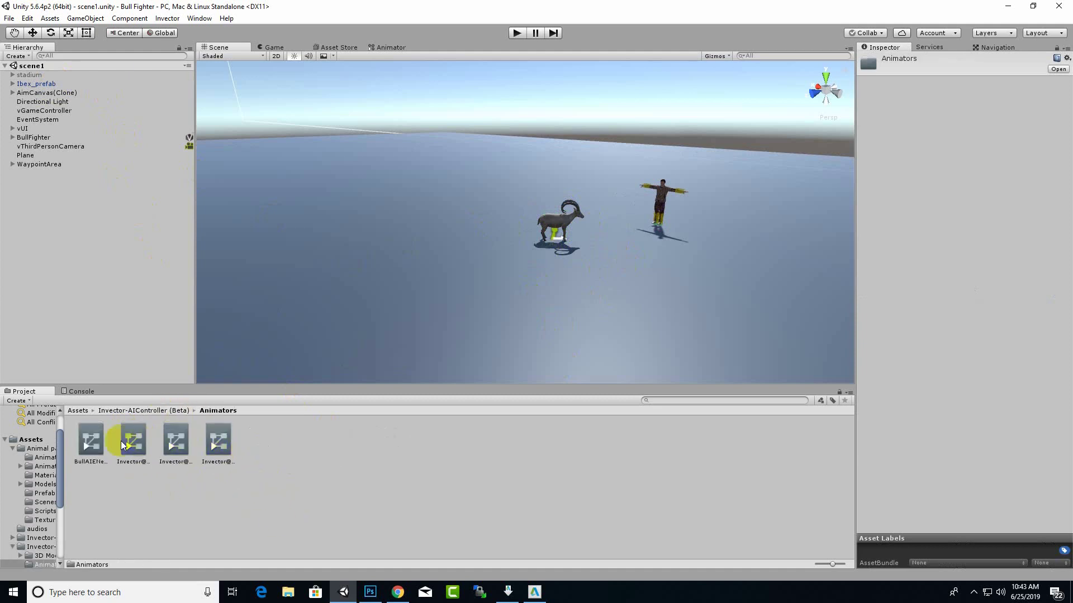
pyautogui.click(175, 442)
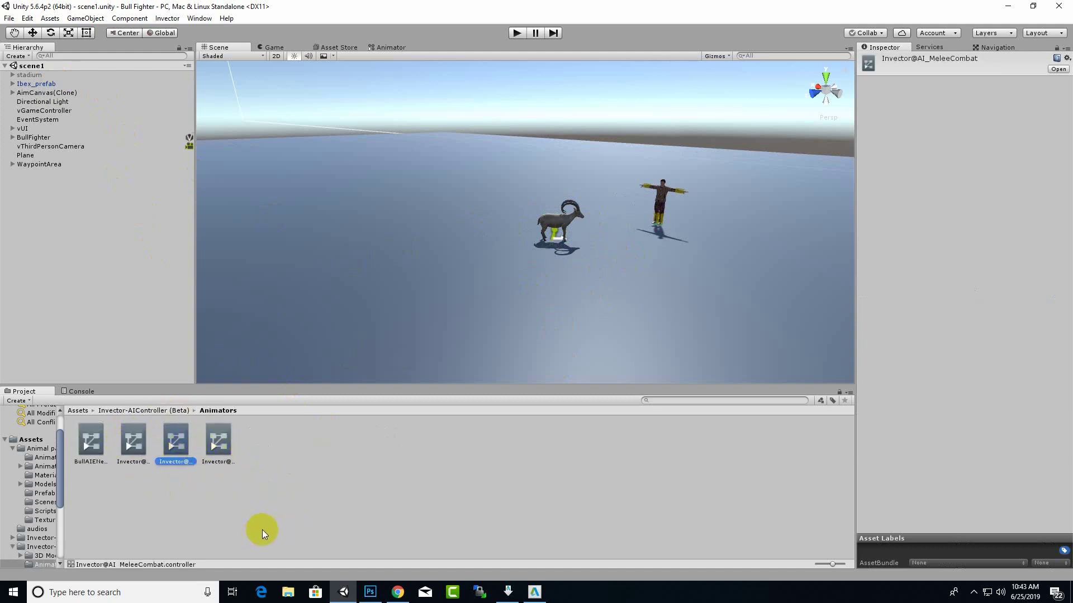
pyautogui.click(263, 500)
pyautogui.click(174, 445)
pyautogui.hotkey('ctrl', 'd')
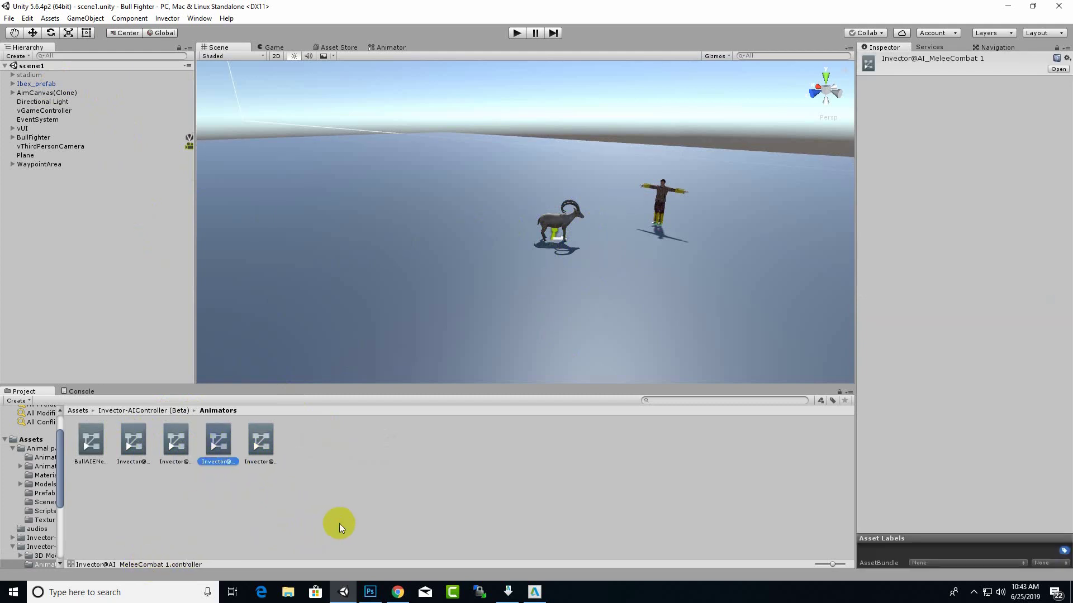
# Switch to File Explorer and open the Bull Fighter project's Assets\Invector-AIController (Beta)\Animators folder
pyautogui.click(288, 592)
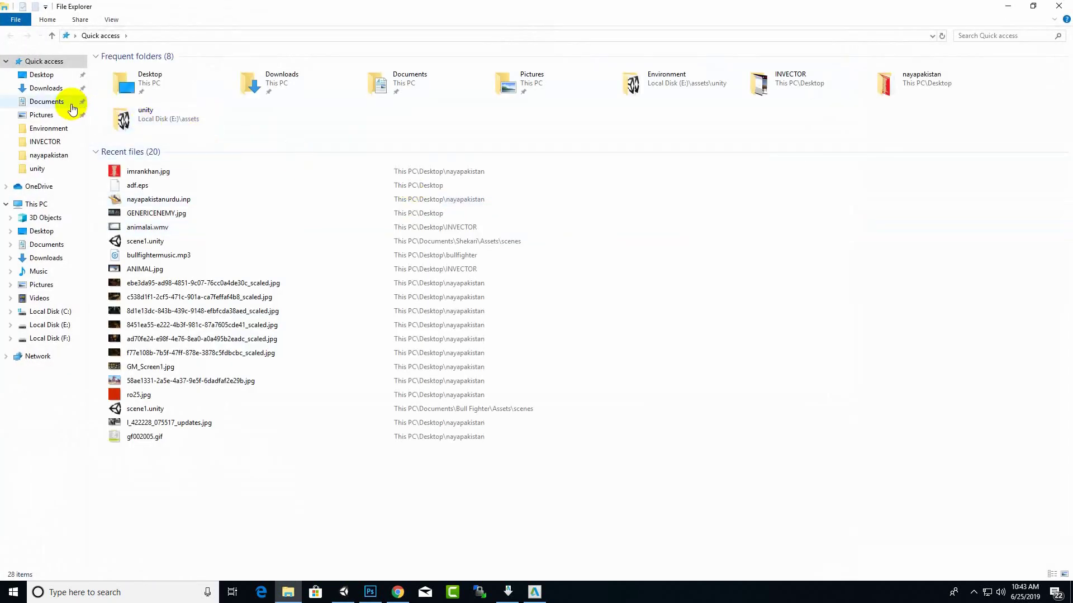
pyautogui.click(72, 104)
pyautogui.doubleClick(114, 116)
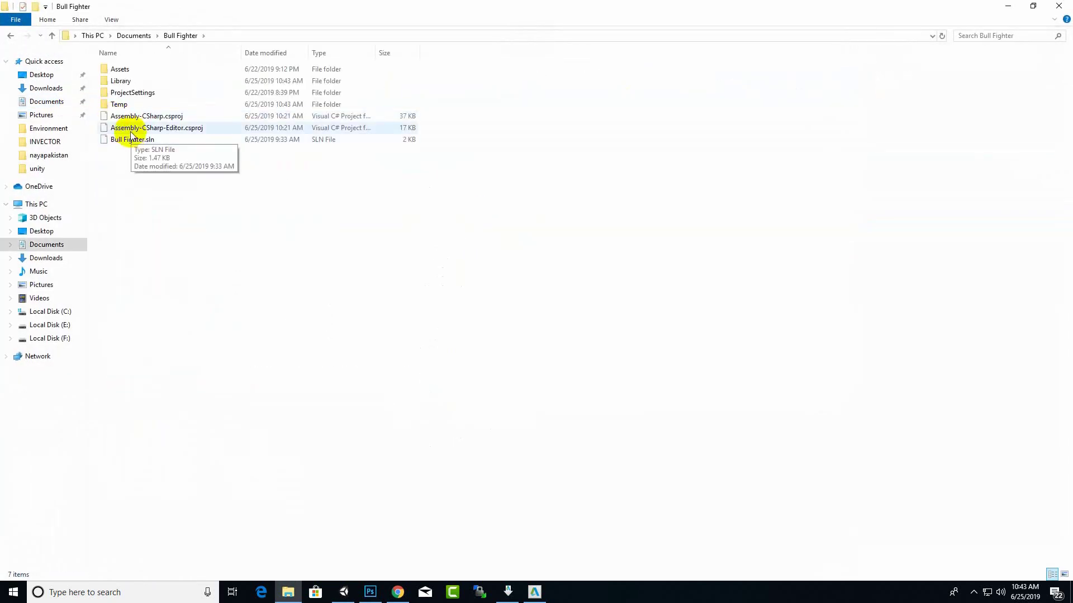
pyautogui.doubleClick(136, 69)
pyautogui.click(122, 117)
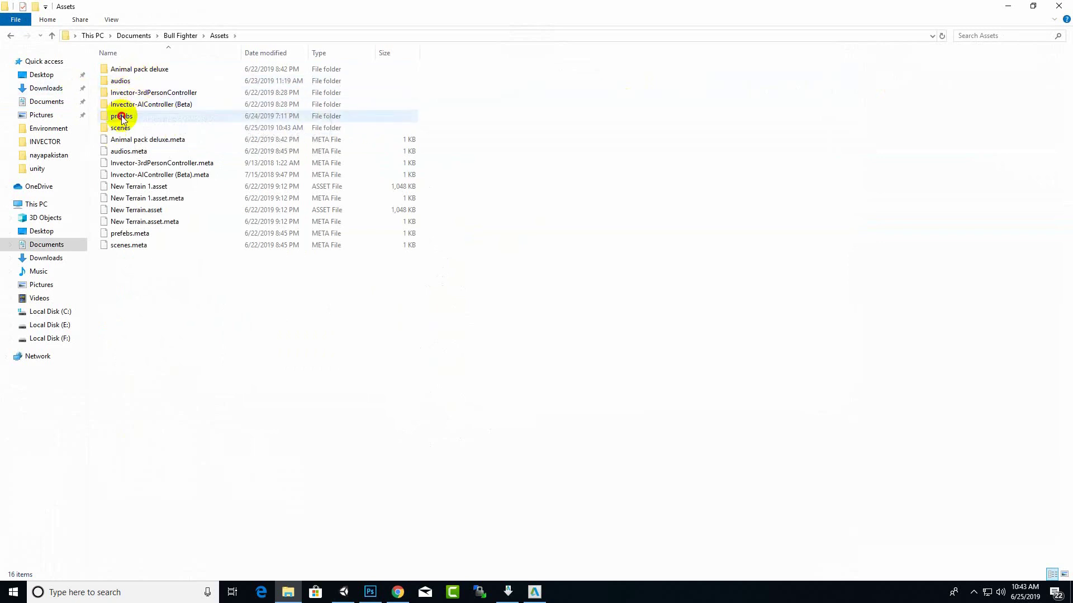
pyautogui.doubleClick(134, 105)
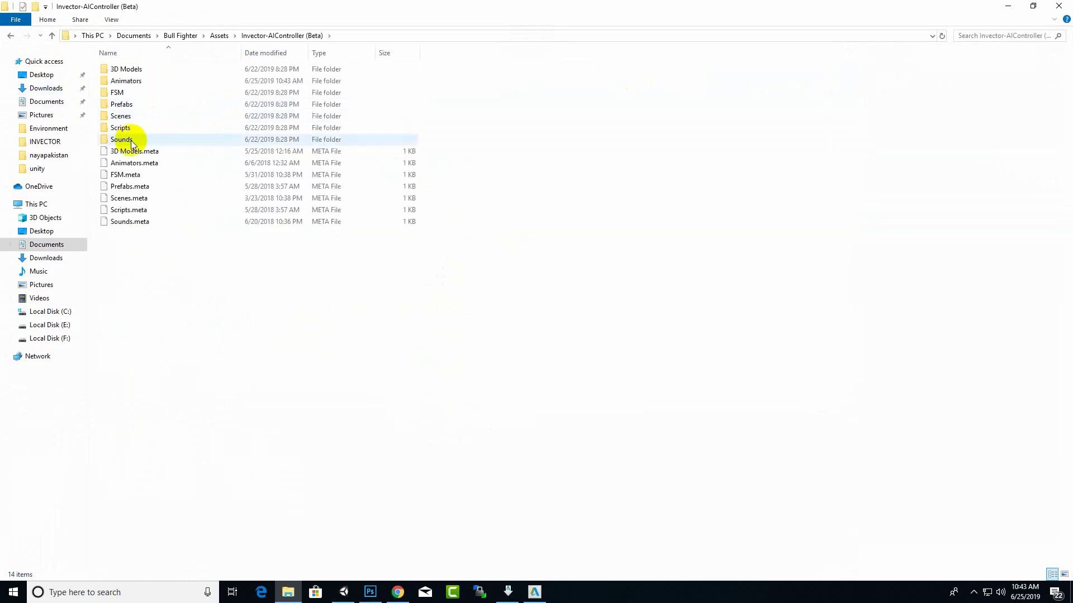
pyautogui.doubleClick(131, 80)
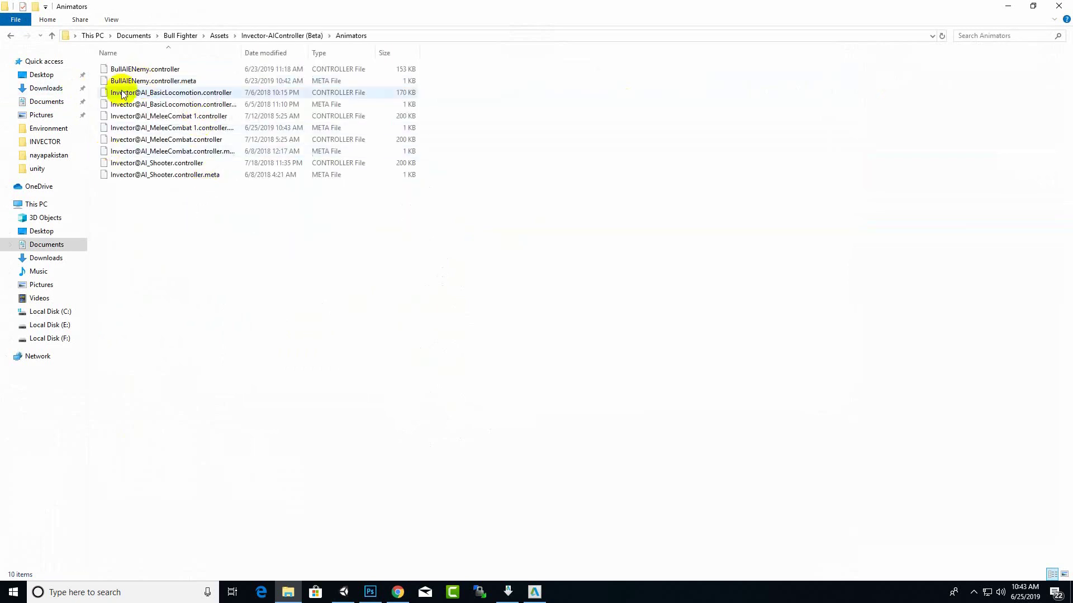
# Rename Invector@AI_MeleeCombat 1.controller as AIAnimal.controller and close the File Explorer window
pyautogui.click(202, 118)
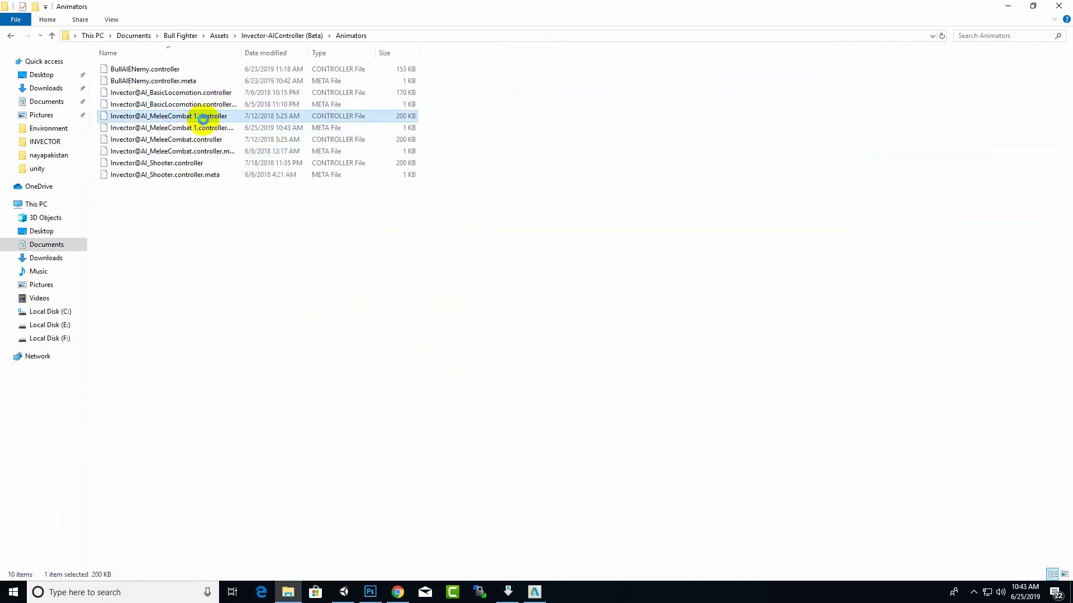
pyautogui.rightClick(202, 118)
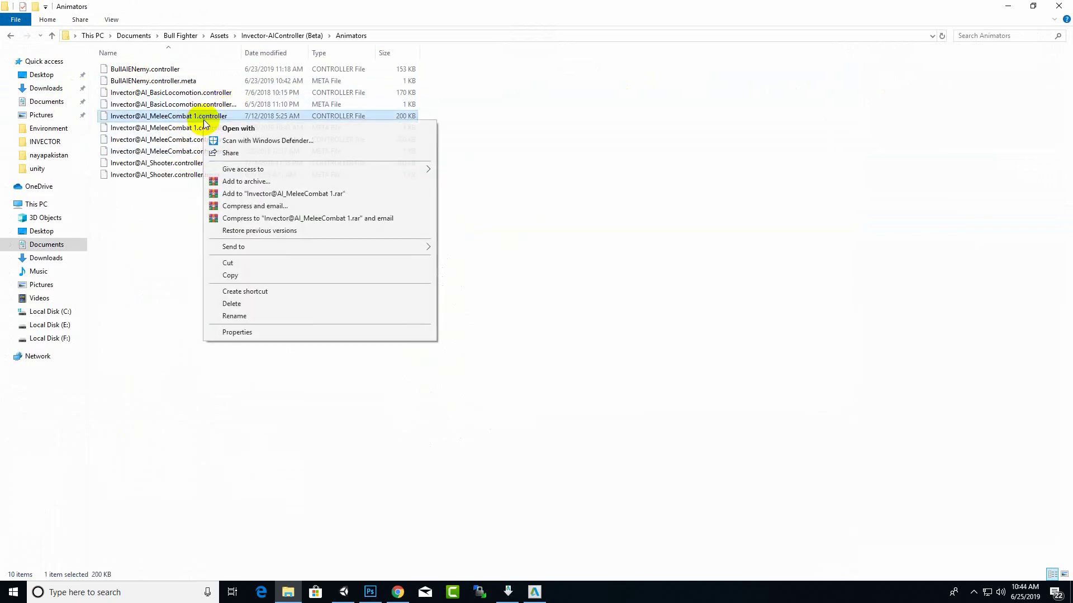
pyautogui.click(233, 314)
pyautogui.write('AIA')
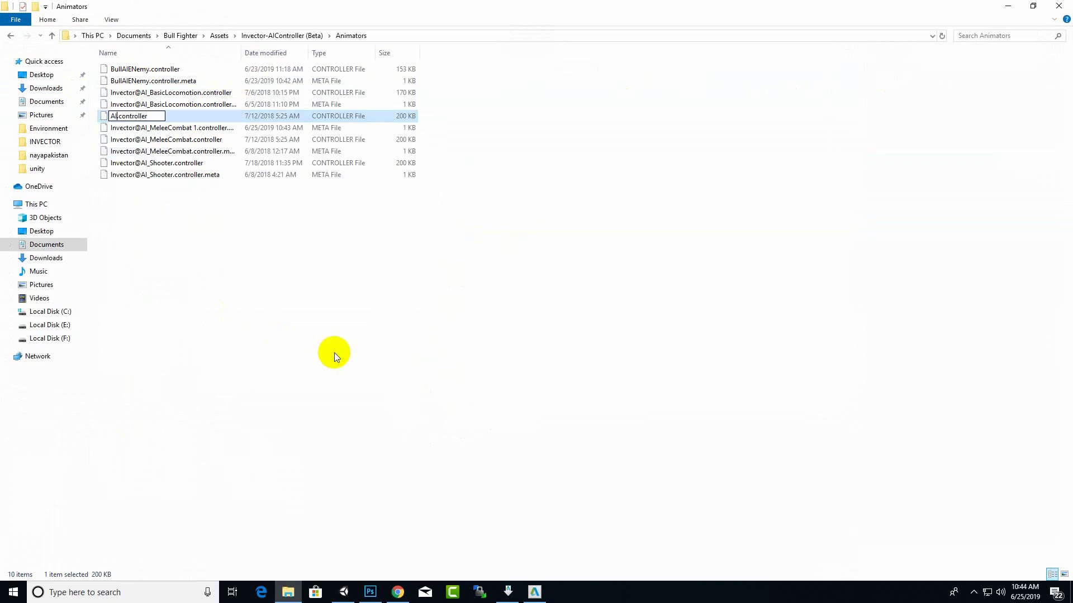
pyautogui.write('nimal')
pyautogui.press('Return')
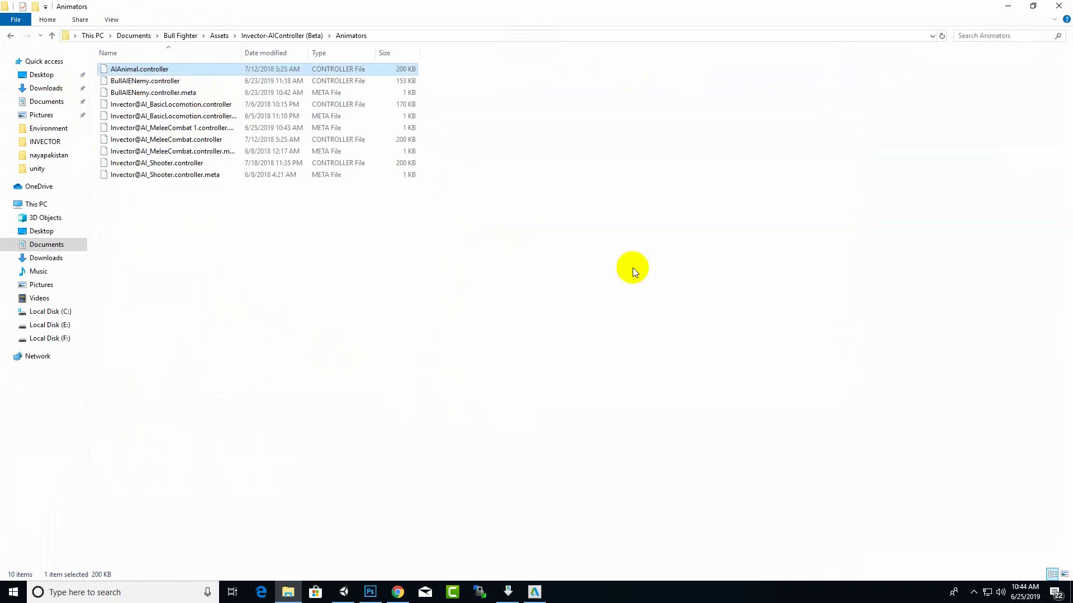
pyautogui.click(1054, 7)
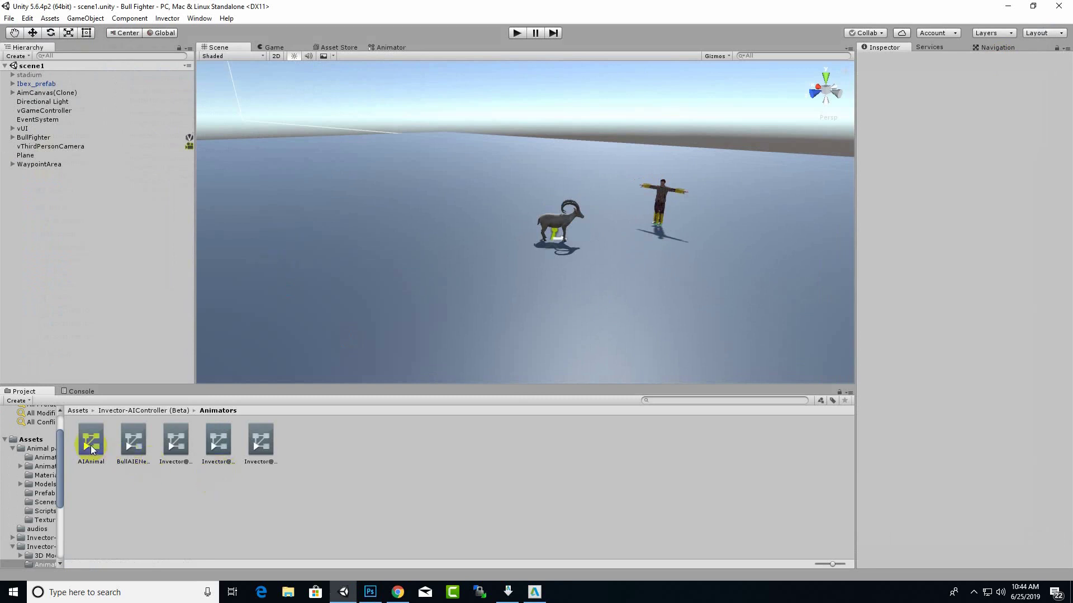
# Assign the AIAnimal controller to the Animator component of Ibex_prefab
pyautogui.click(91, 445)
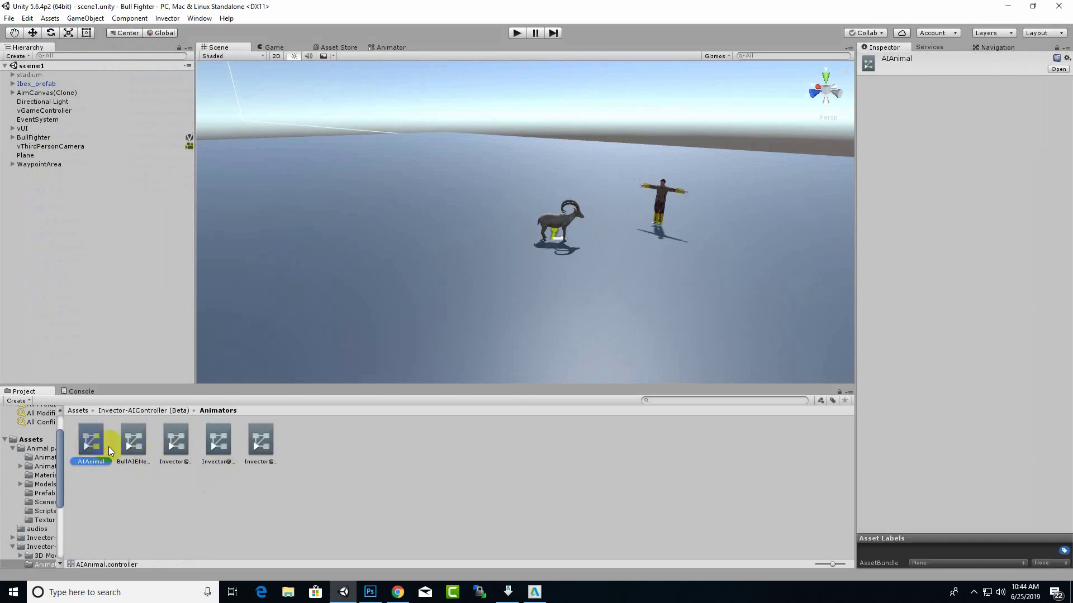
pyautogui.click(29, 87)
pyautogui.moveTo(88, 447); pyautogui.dragTo(961, 148)
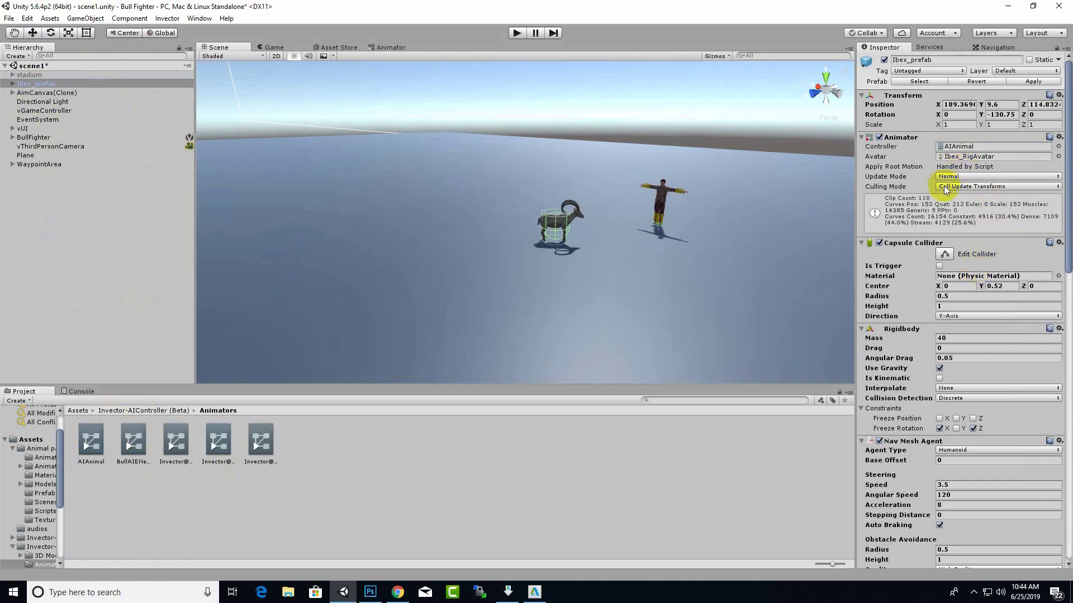
# Open the AIAnimal controller for editing and show its layer list
pyautogui.click(93, 461)
pyautogui.doubleClick(94, 461)
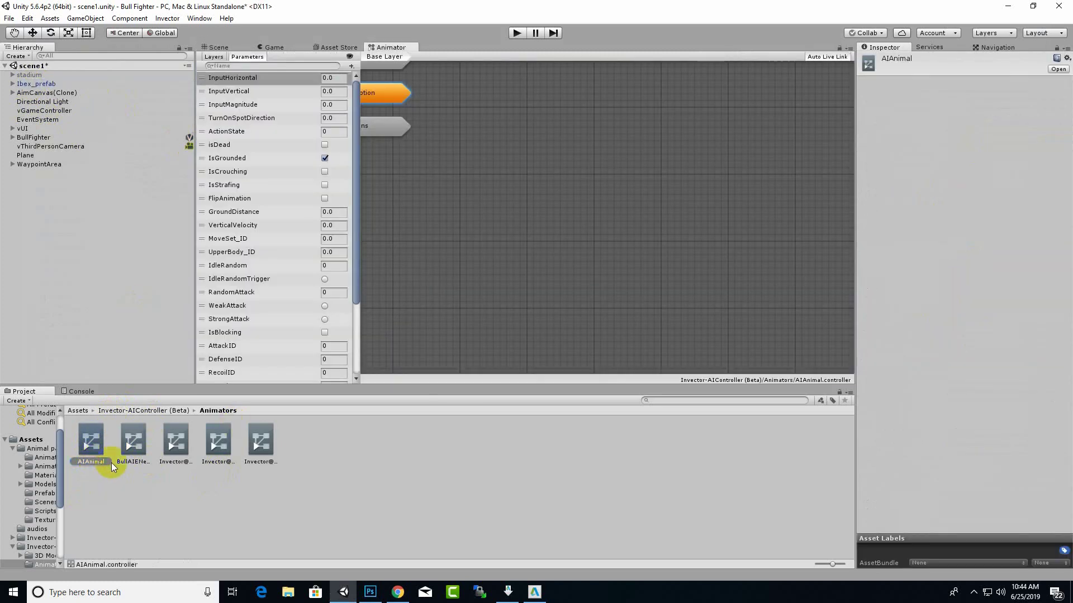
pyautogui.click(213, 57)
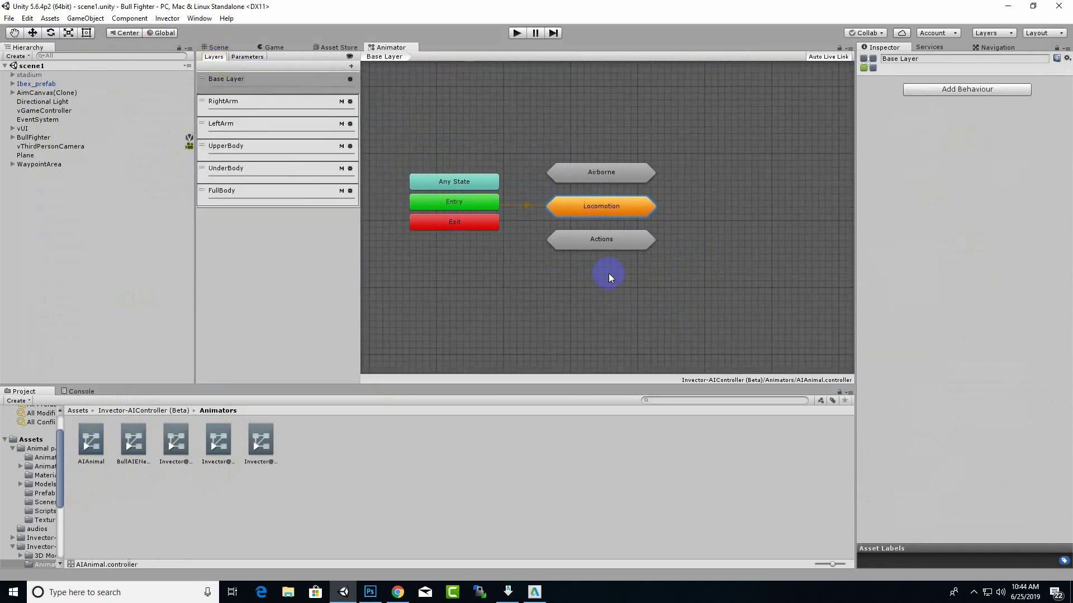
pyautogui.click(974, 592)
pyautogui.click(453, 222)
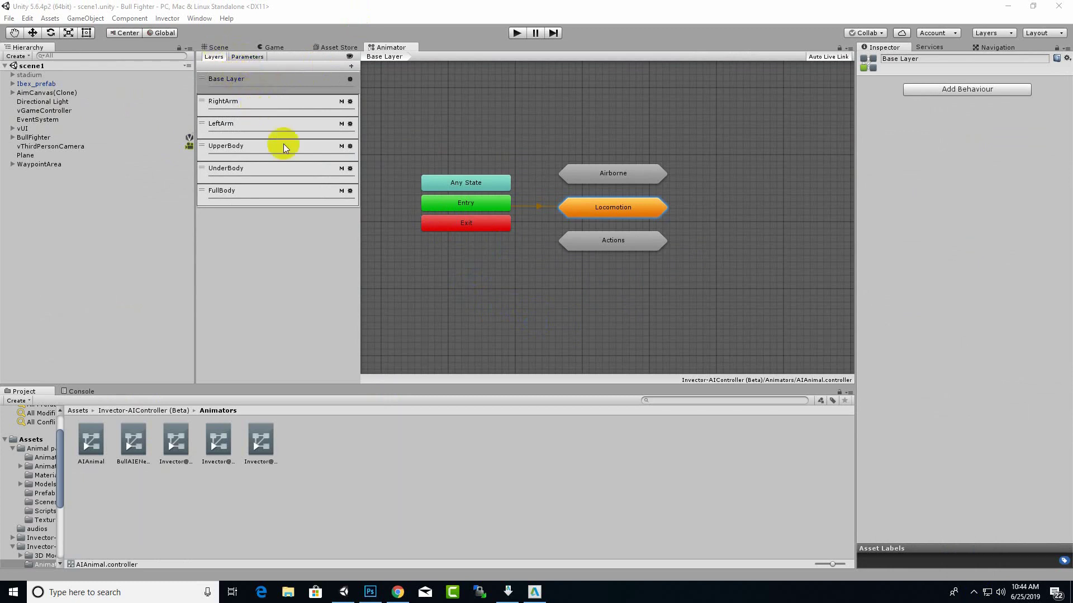
# Delete the RightArm, LeftArm, UpperBody and UnderBody layers from the AIAnimal controller
pyautogui.click(246, 107)
pyautogui.click(236, 131)
pyautogui.click(241, 106)
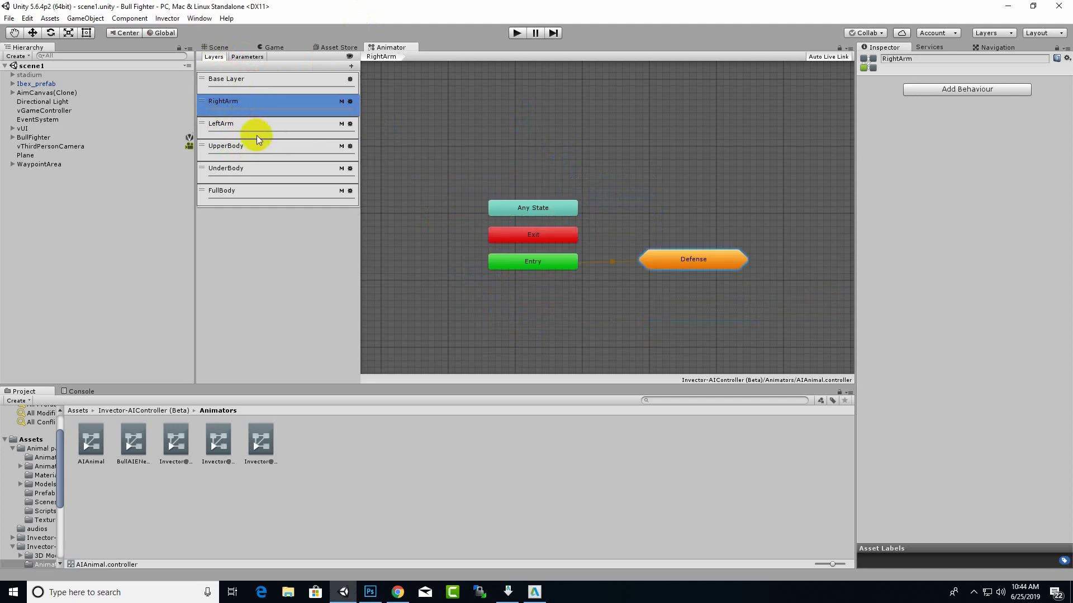
pyautogui.press('Delete')
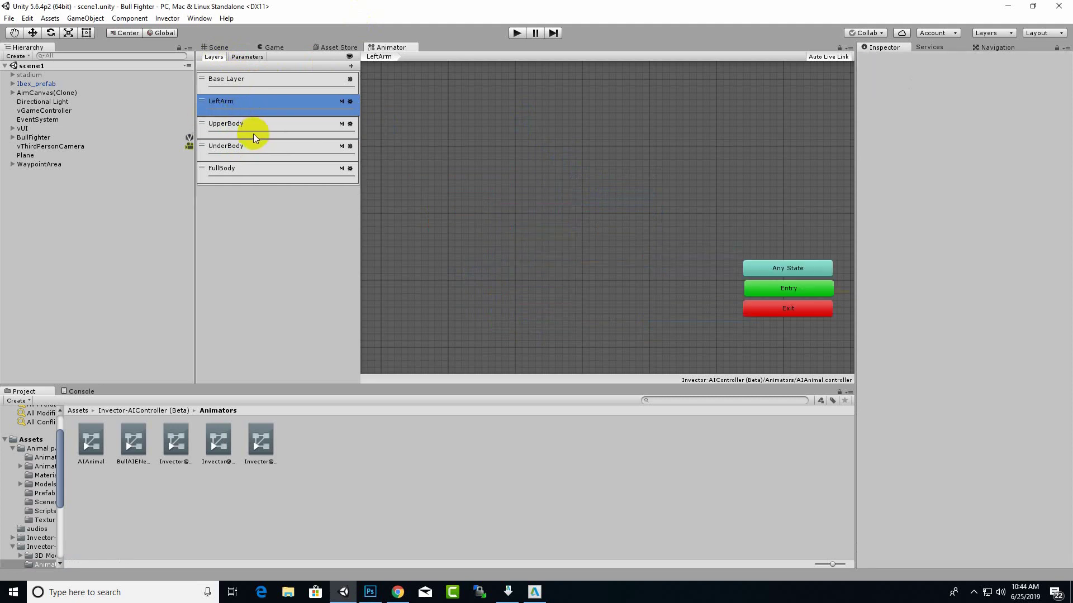
pyautogui.press('Delete')
pyautogui.press('Delete')
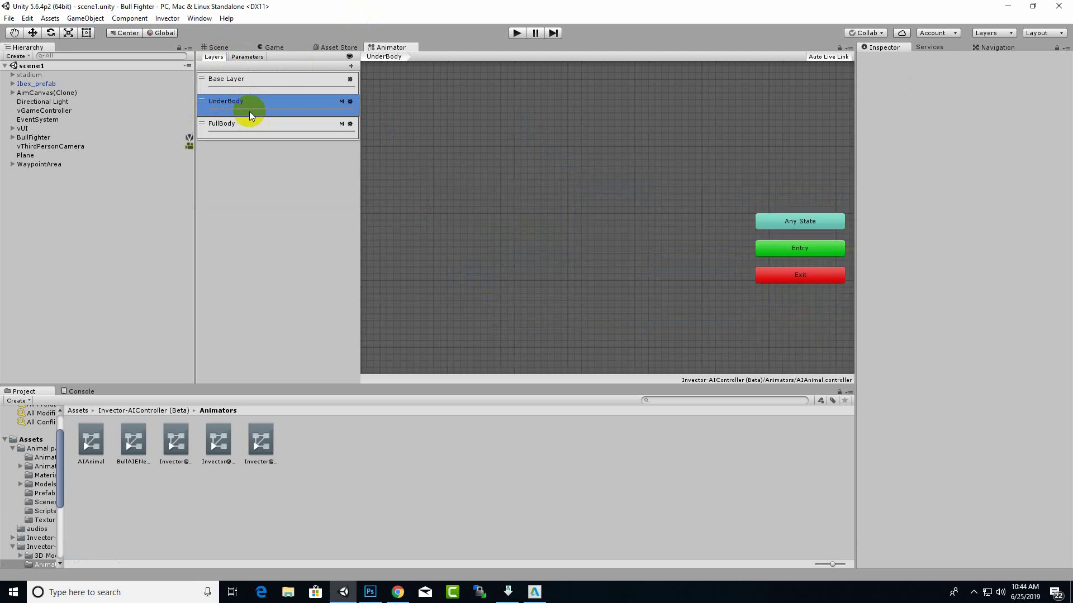
pyautogui.press('Delete')
# Delete the Airborne sub-state machine from the Base Layer
pyautogui.click(248, 83)
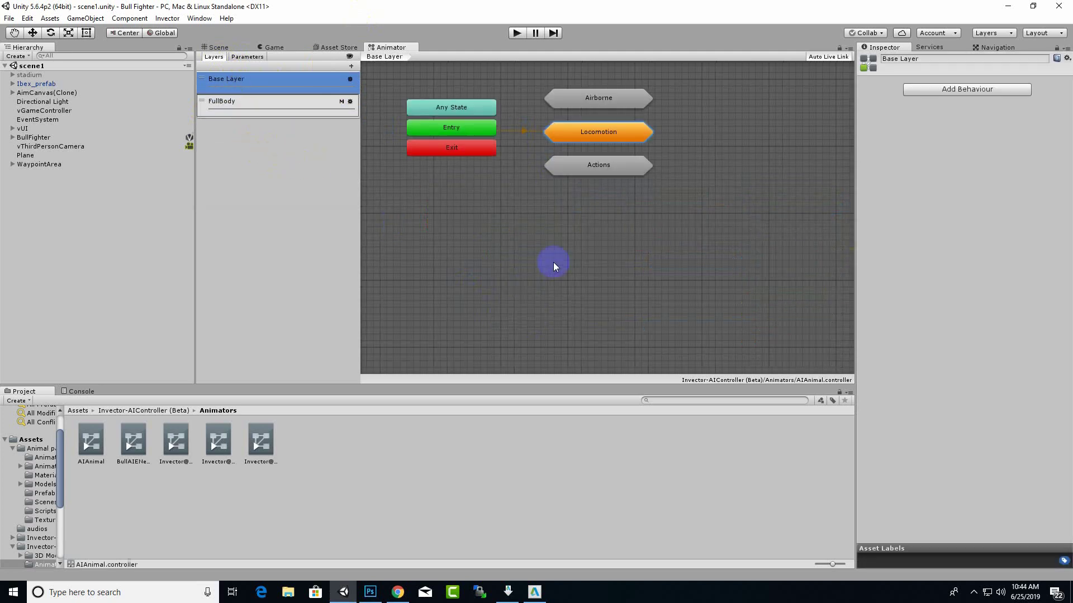
pyautogui.moveTo(485, 196); pyautogui.dragTo(514, 287, button='middle')
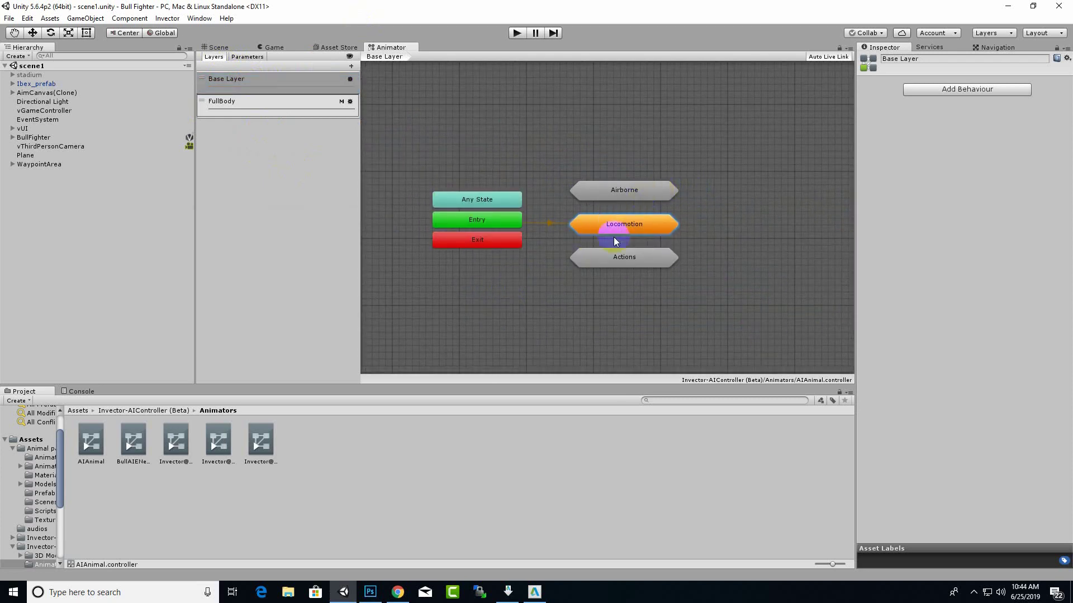
pyautogui.click(659, 226)
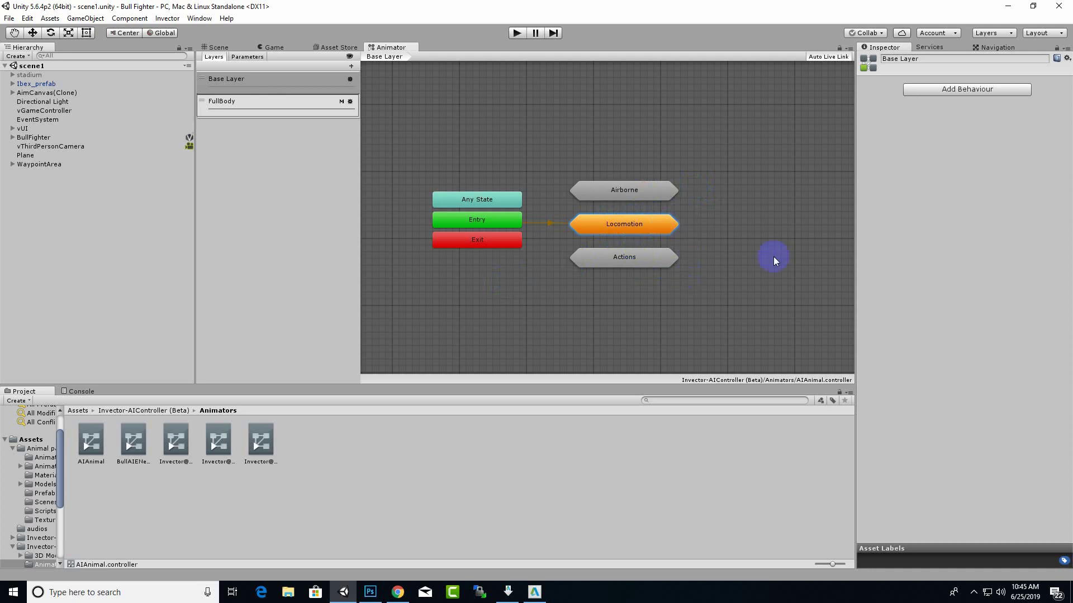
pyautogui.click(674, 195)
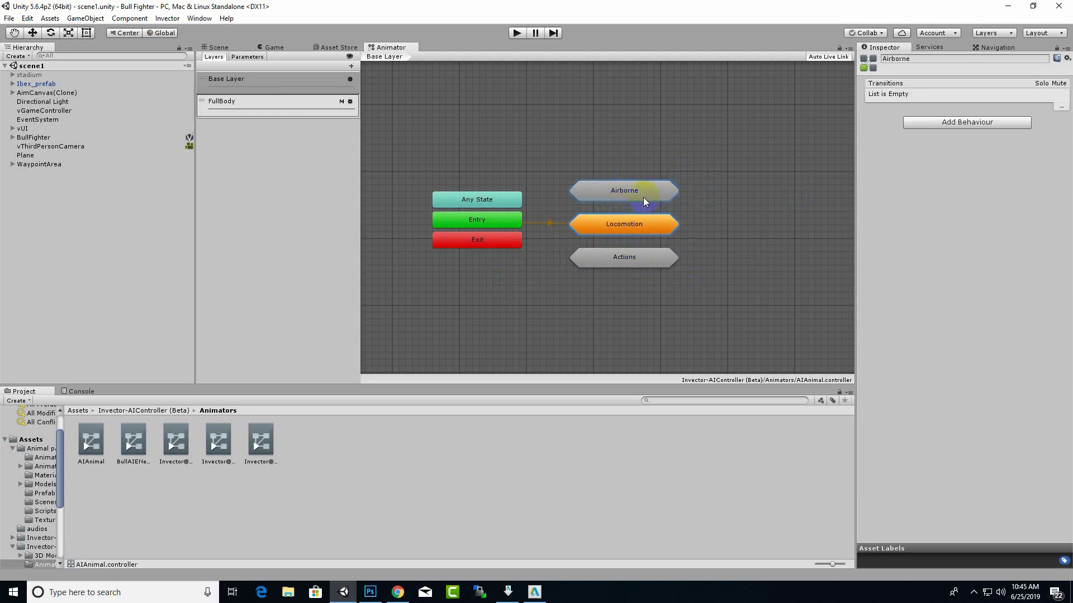
pyautogui.press('Delete')
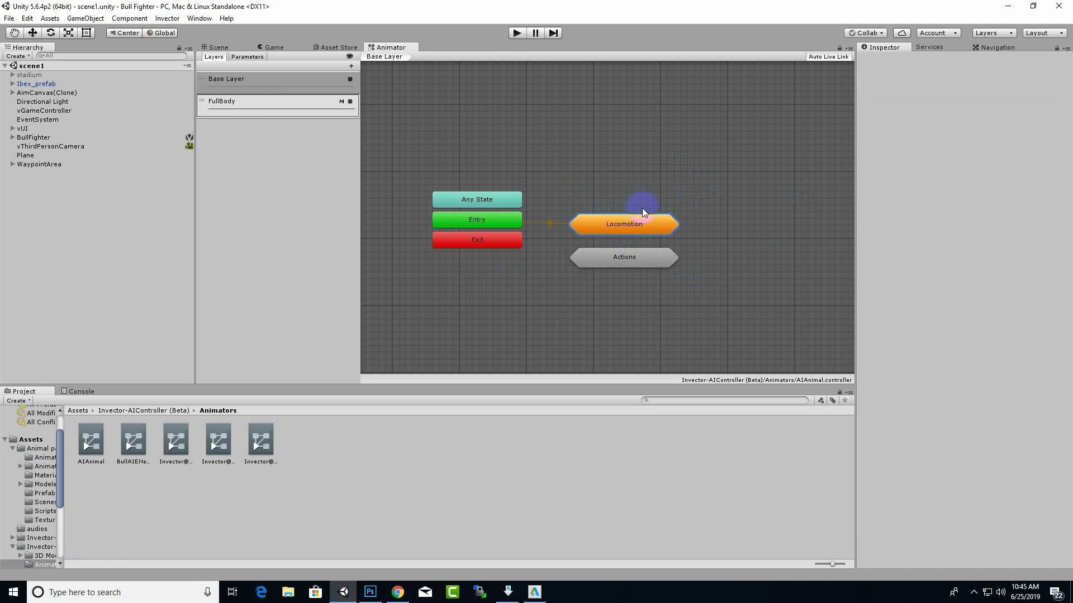
# Inspect the Free Locomotion blend tree within the Locomotion sub-state machine and copy its Free Locomotion state
pyautogui.doubleClick(640, 222)
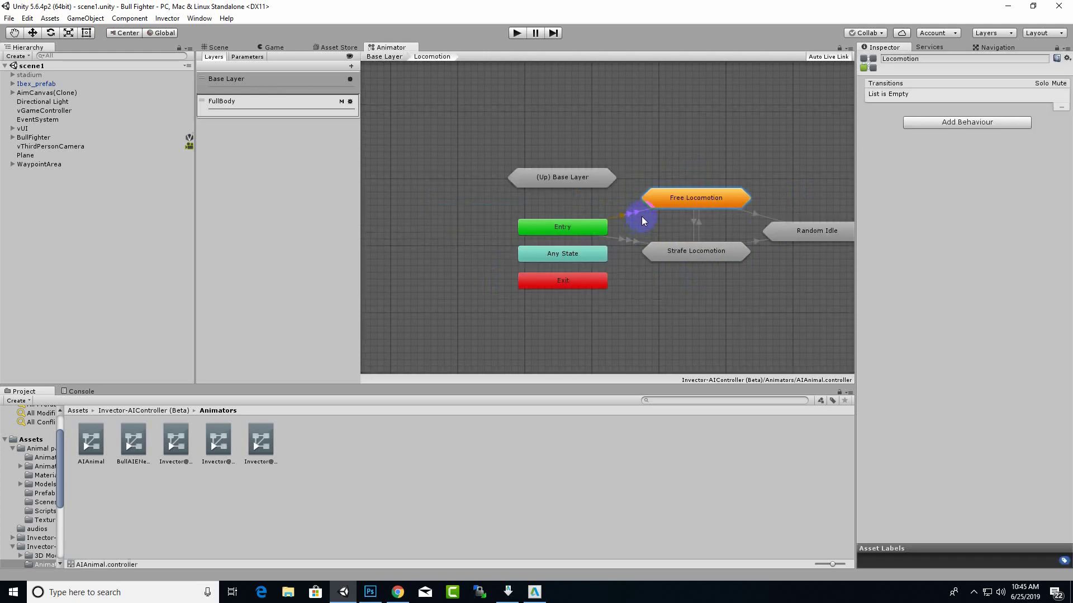
pyautogui.moveTo(641, 217); pyautogui.dragTo(469, 216, button='middle')
pyautogui.doubleClick(535, 199)
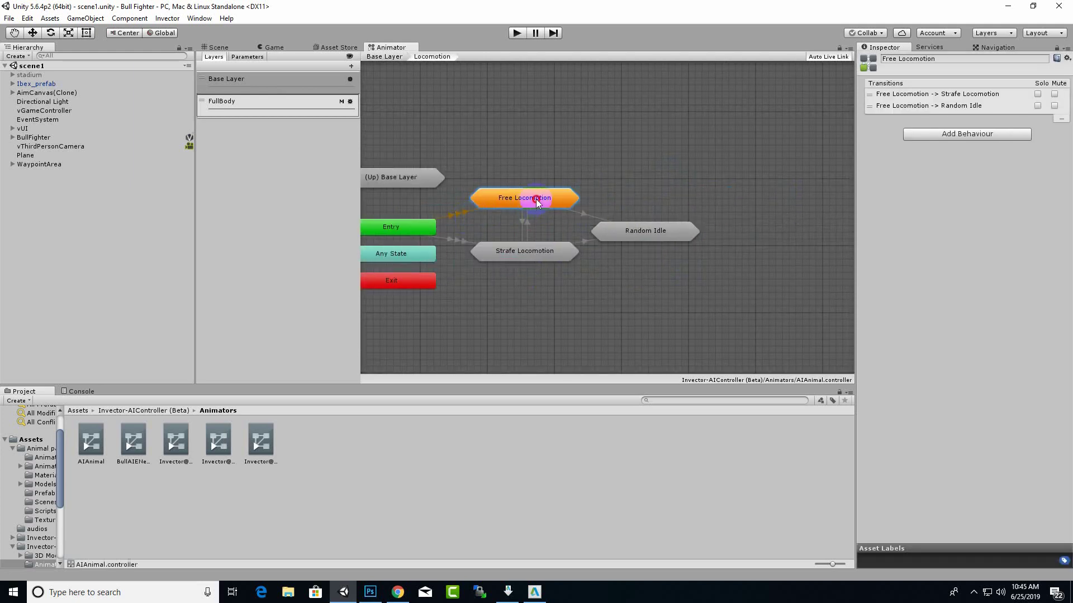
pyautogui.moveTo(555, 231); pyautogui.dragTo(492, 212, button='middle')
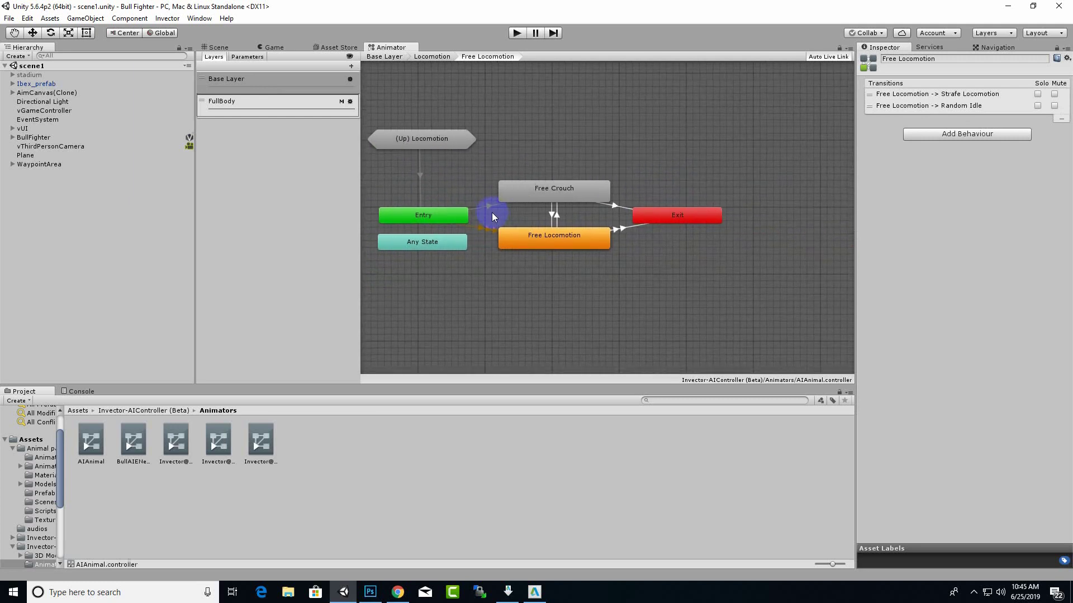
pyautogui.doubleClick(538, 240)
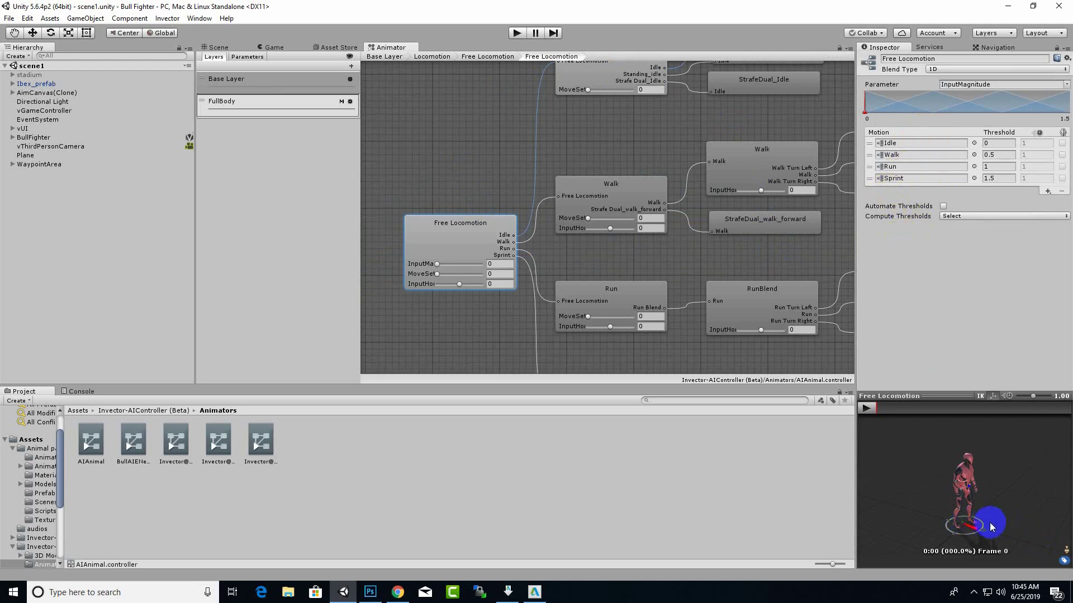
pyautogui.click(481, 57)
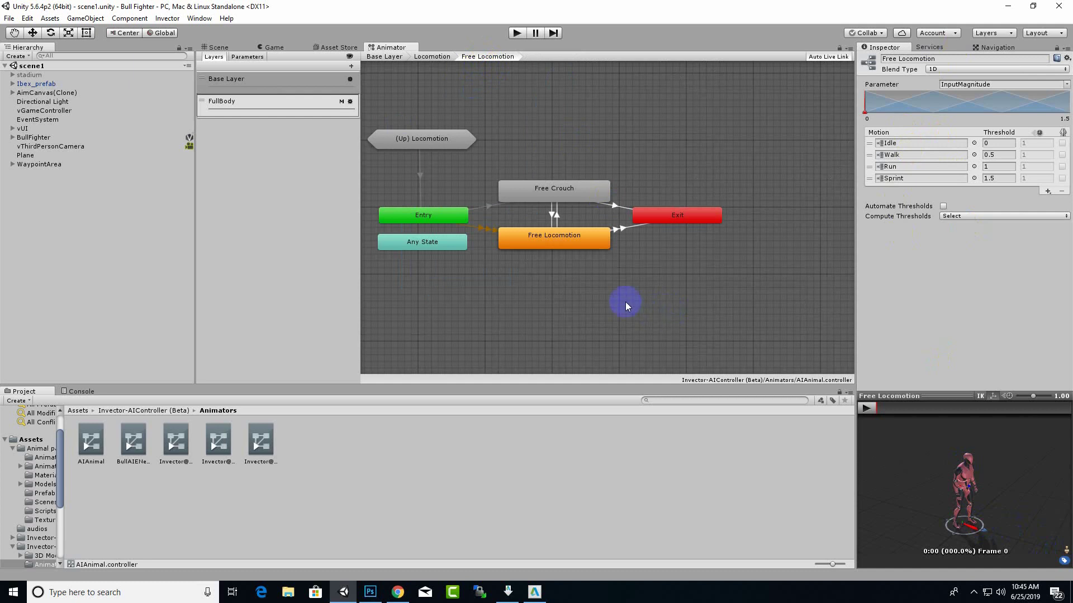
pyautogui.click(559, 244)
pyautogui.rightClick(533, 240)
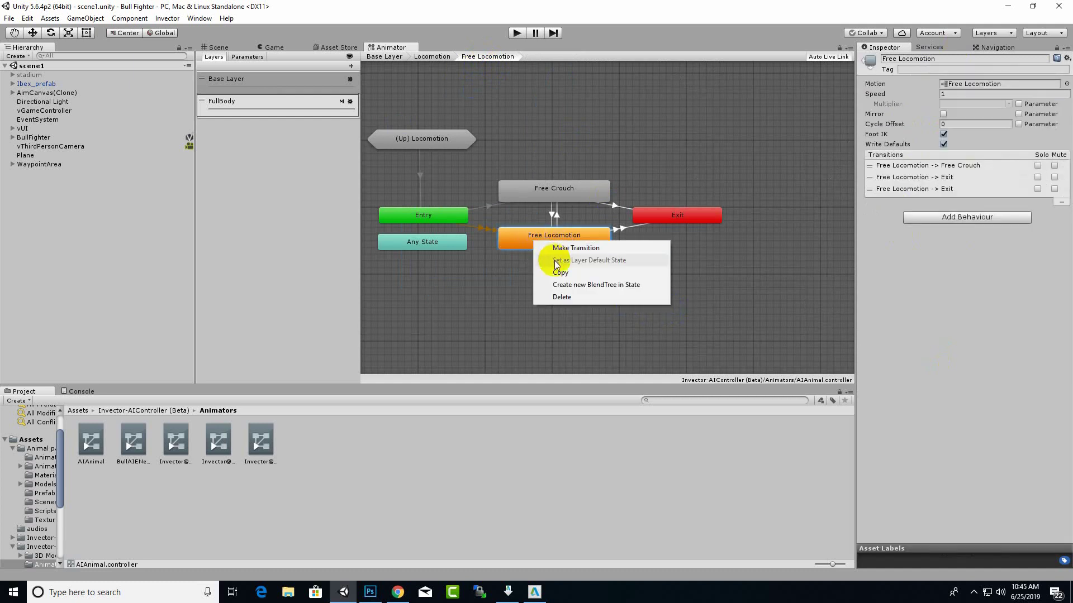
pyautogui.click(559, 273)
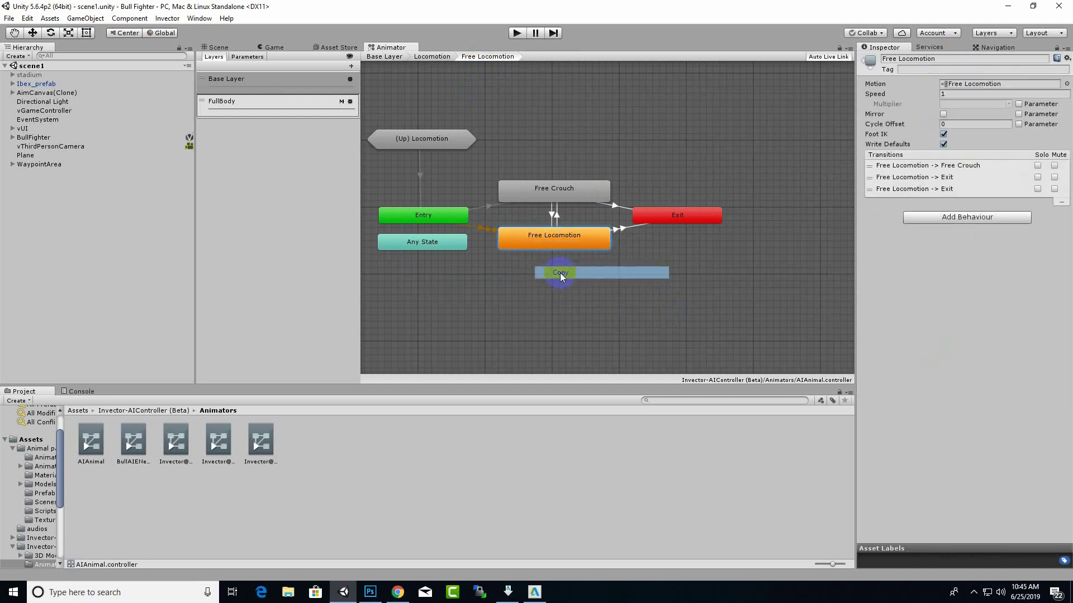
# Return from the Free Locomotion sub-state machine to the Base Layer's top level
pyautogui.click(572, 197)
pyautogui.click(442, 57)
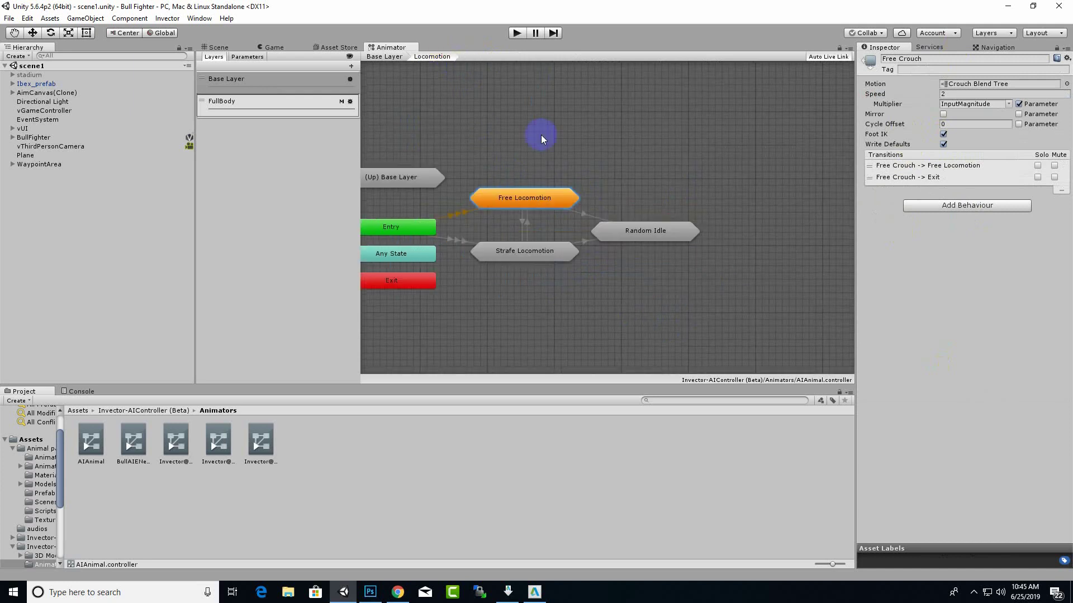
pyautogui.click(384, 57)
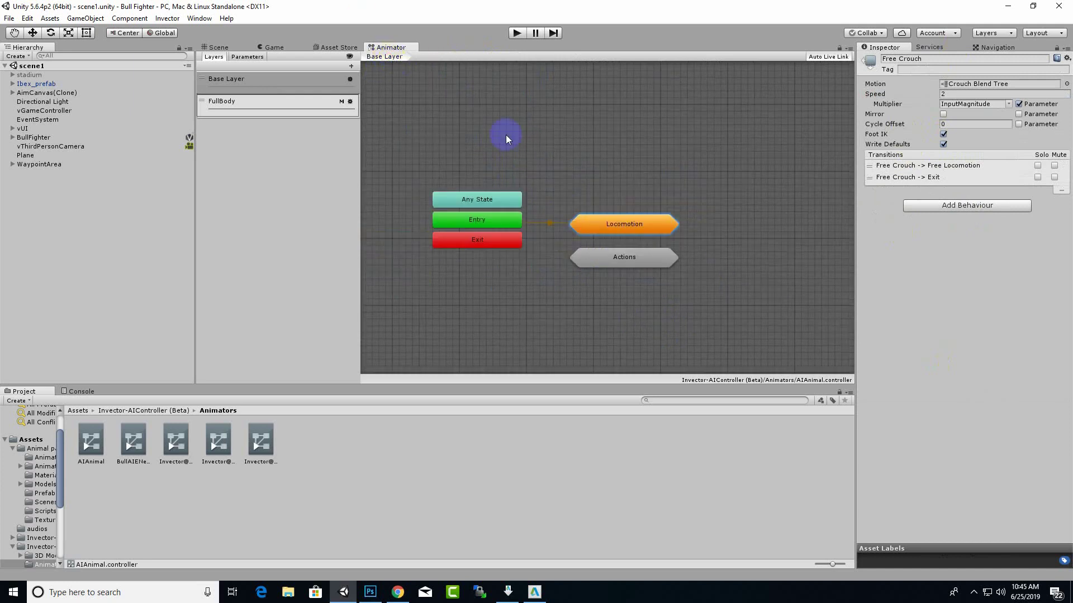
# Paste the copied Free Locomotion state into the Base Layer and place it just above the Locomotion sub-state machine
pyautogui.rightClick(595, 169)
pyautogui.click(637, 201)
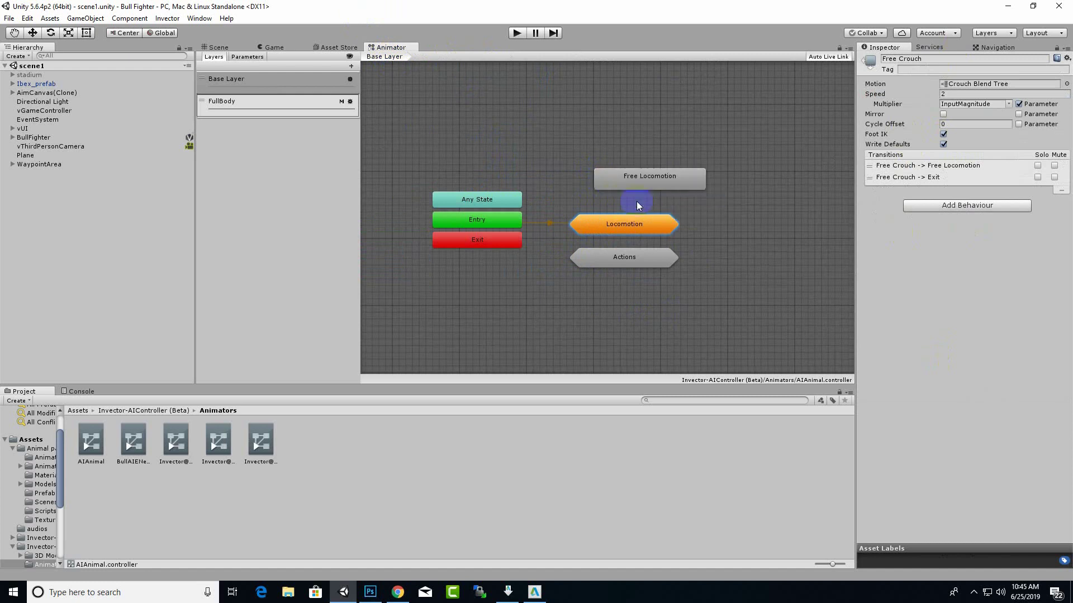
pyautogui.click(655, 182)
pyautogui.moveTo(655, 183); pyautogui.dragTo(636, 187)
# Delete the Locomotion sub-state machine from the Base Layer and move the Free Locomotion state down beside Entry
pyautogui.moveTo(639, 225); pyautogui.dragTo(638, 226)
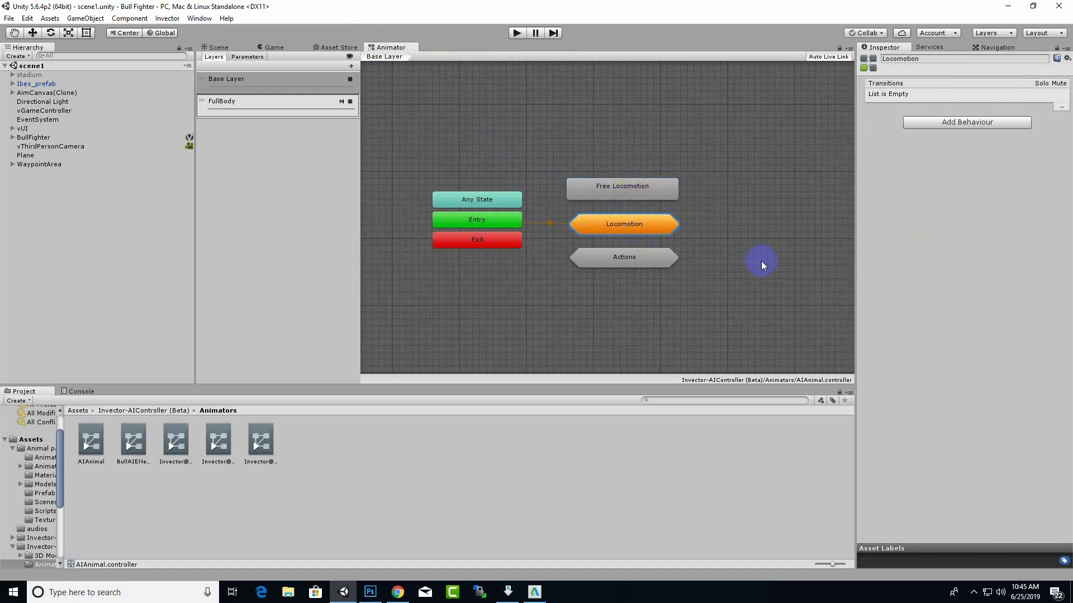
pyautogui.press('Delete')
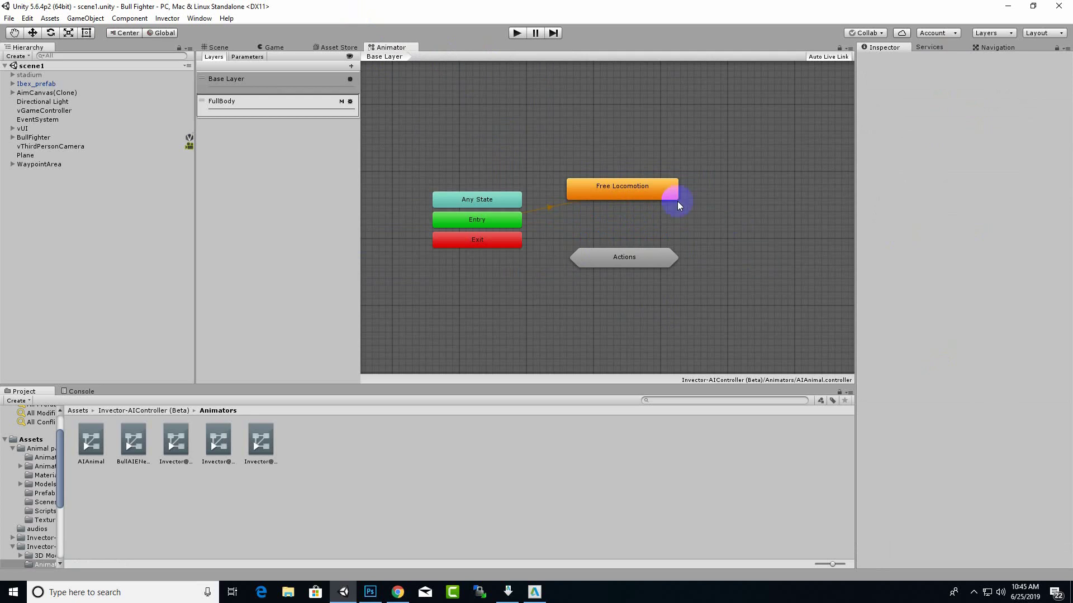
pyautogui.moveTo(639, 190); pyautogui.dragTo(648, 209)
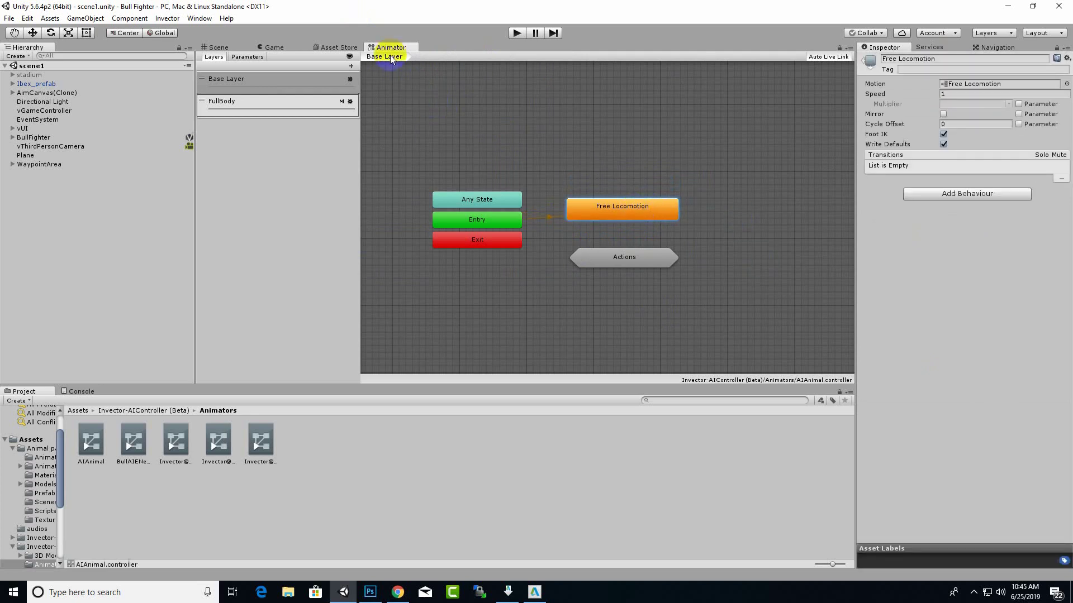
# Open the Free Locomotion blend tree and find the ibex animations in the project's Animal pack deluxe > Animations folder
pyautogui.doubleClick(652, 213)
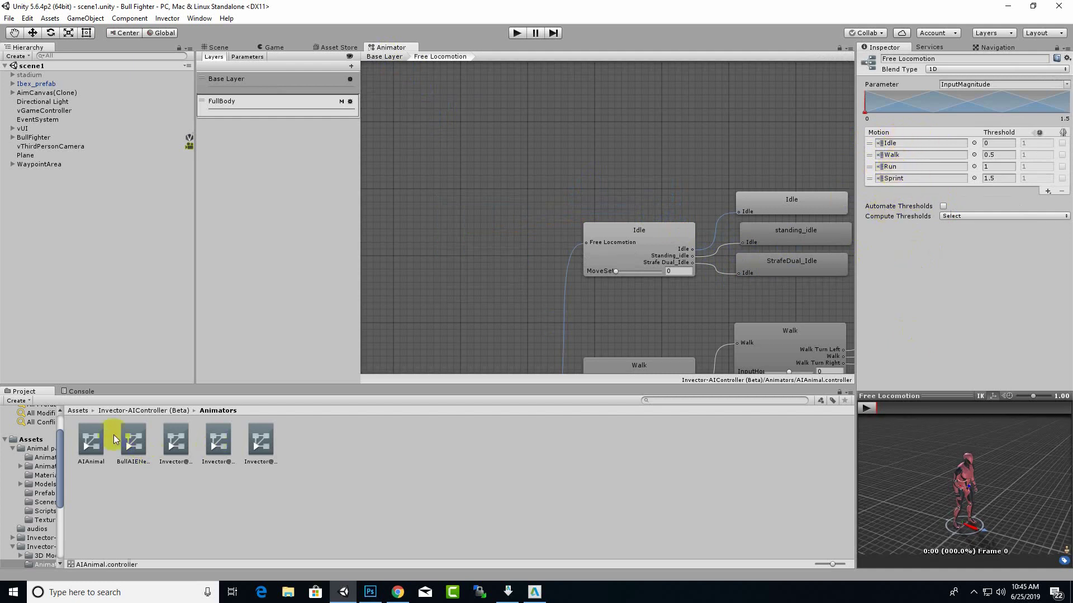
pyautogui.click(78, 411)
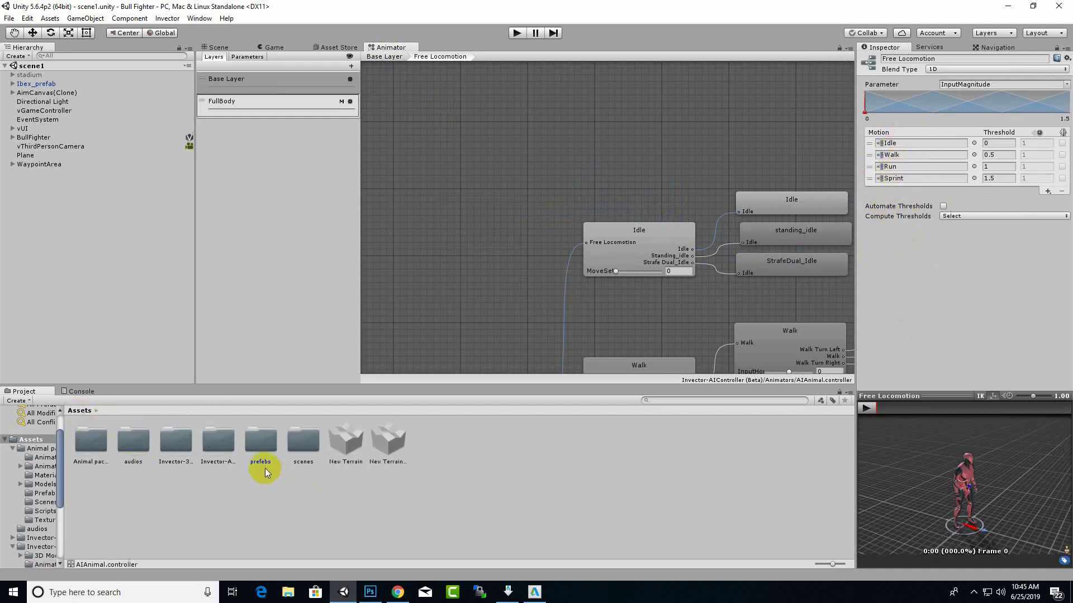
pyautogui.doubleClick(93, 447)
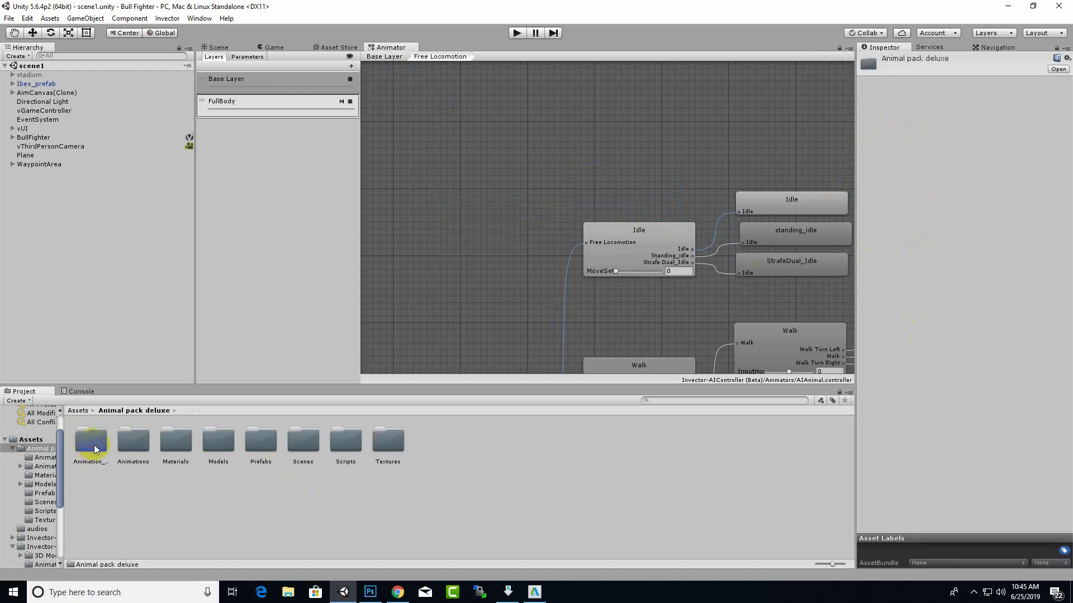
pyautogui.doubleClick(134, 445)
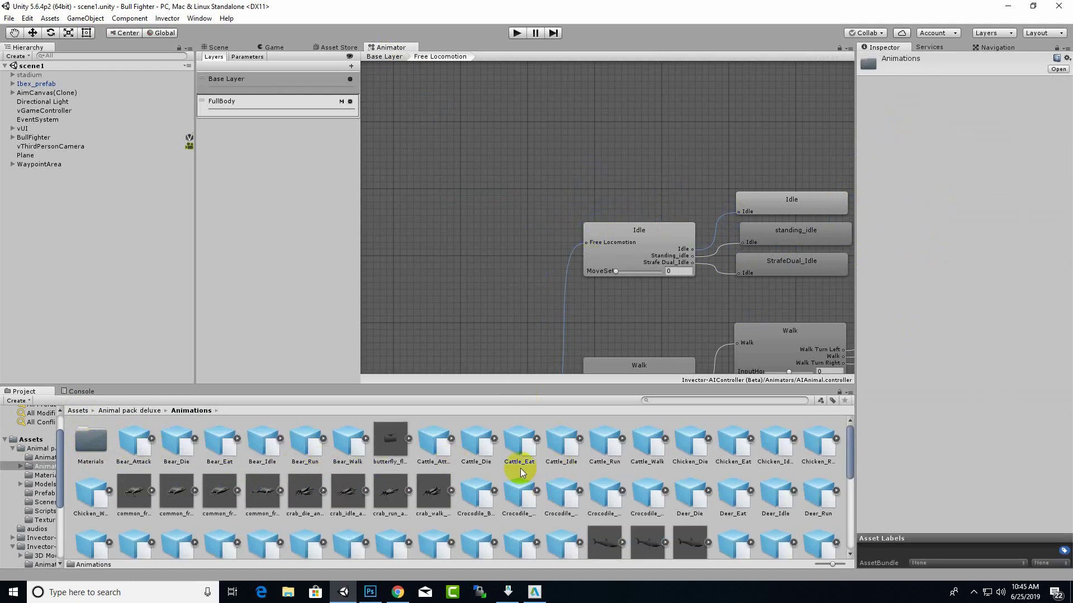
pyautogui.scroll(-4, 521, 469)
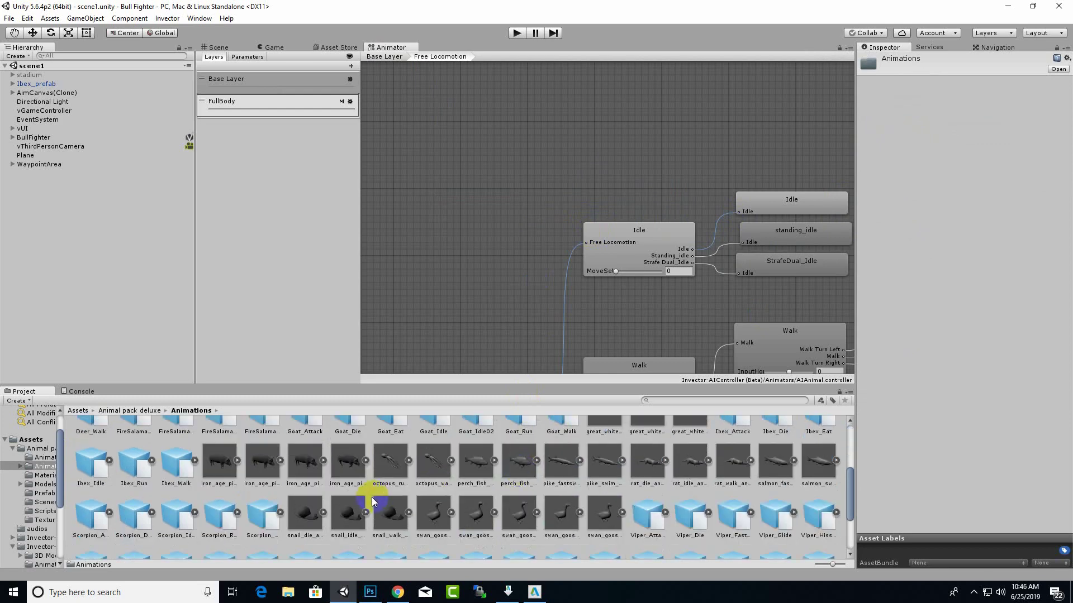
pyautogui.scroll(3, 371, 497)
pyautogui.scroll(1, 609, 447)
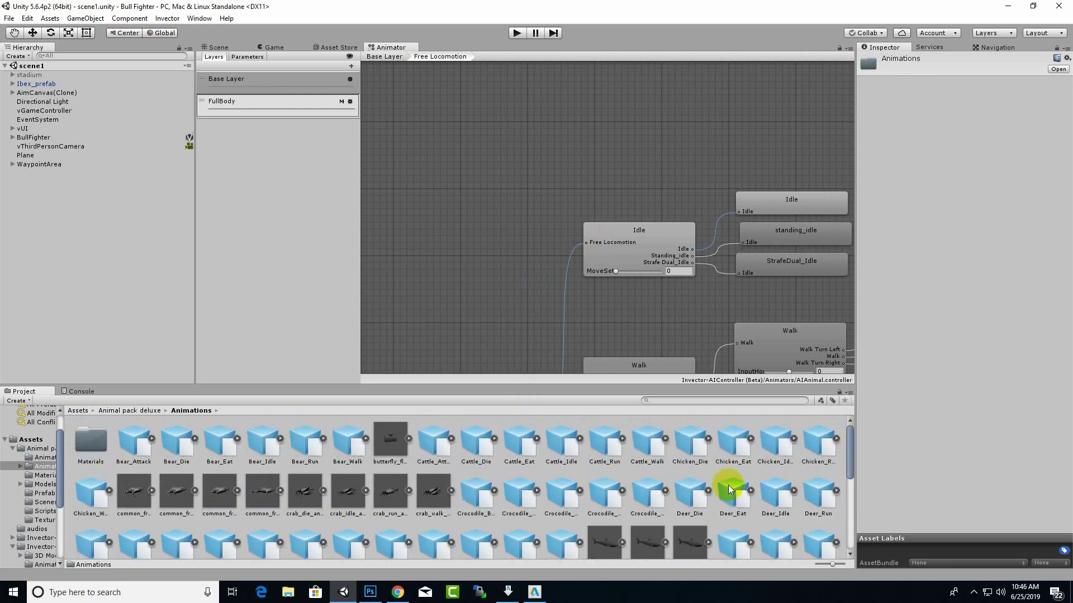
pyautogui.scroll(-2, 322, 454)
pyautogui.scroll(-2, 313, 456)
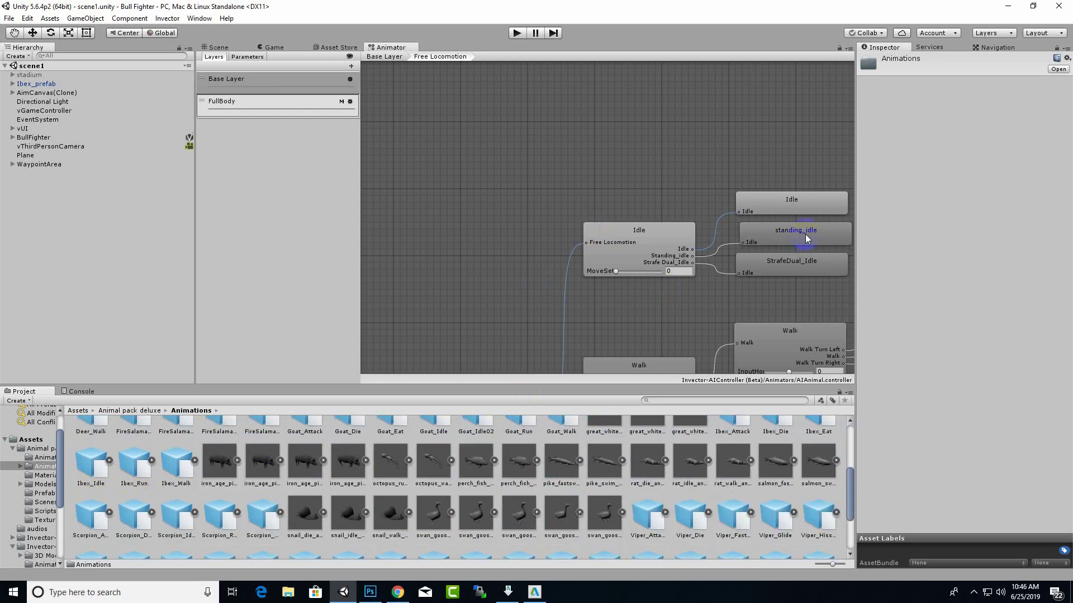
# Replace the Idle motion of the Free Locomotion blend tree with the Ibex_idle clip, deleting the previous Idle blend tree
pyautogui.click(640, 247)
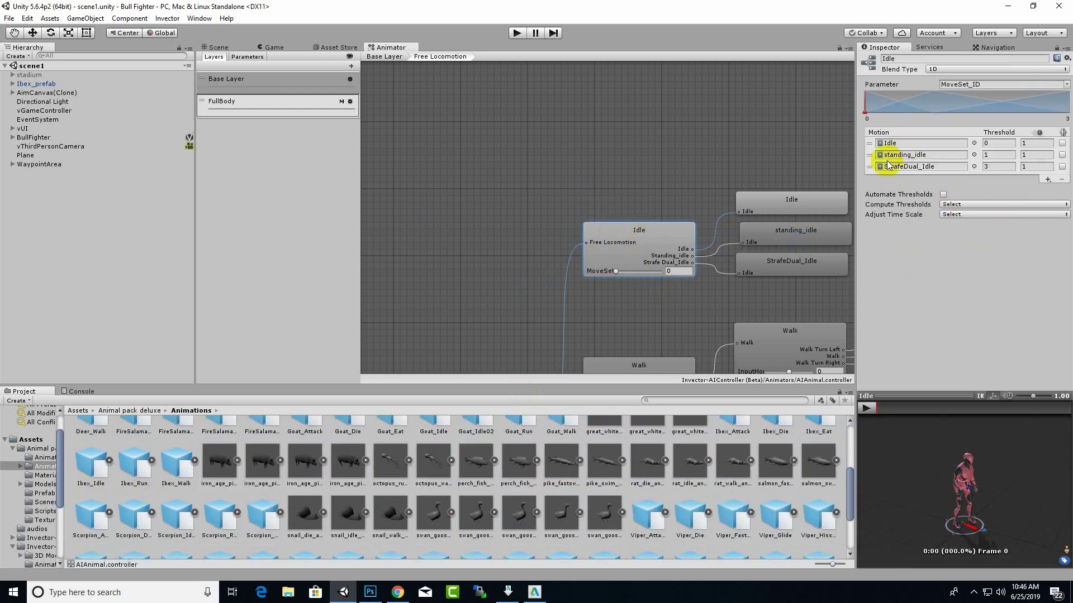
pyautogui.click(632, 367)
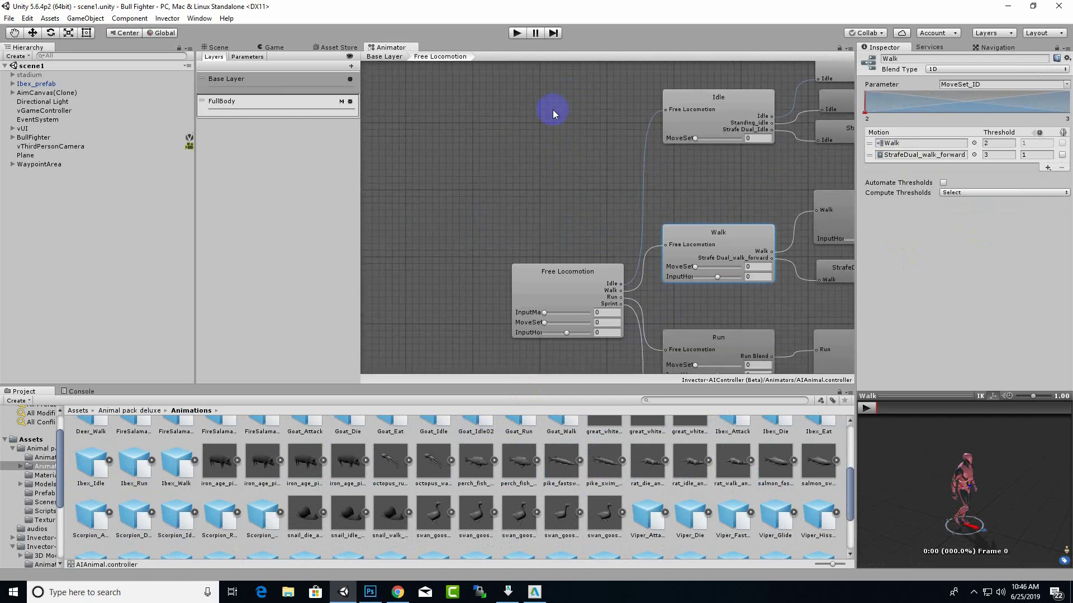
pyautogui.click(577, 293)
pyautogui.click(227, 470)
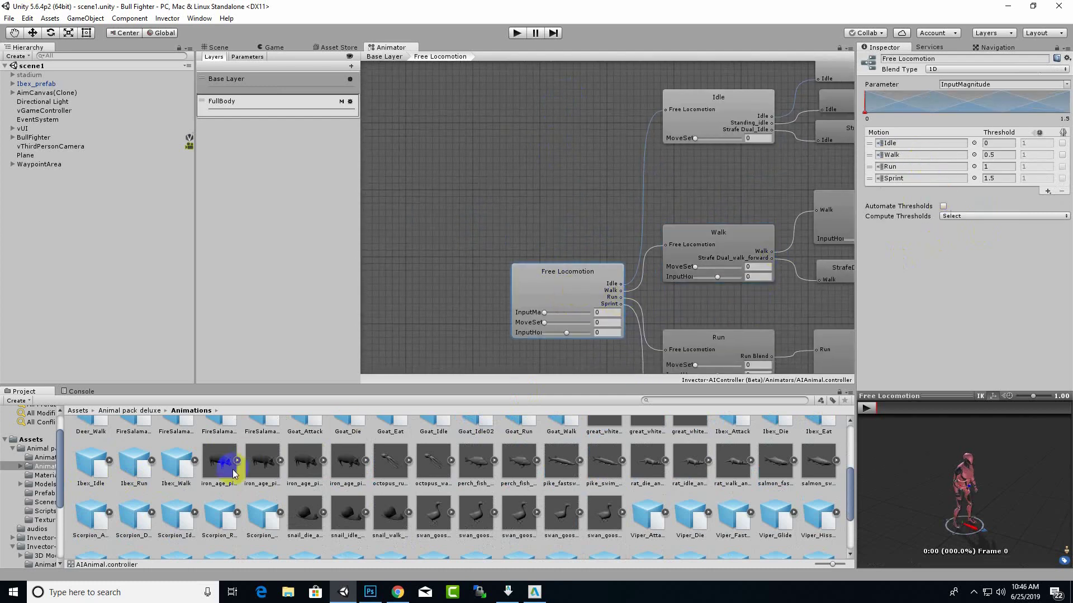
pyautogui.click(109, 463)
pyautogui.moveTo(176, 461); pyautogui.dragTo(918, 144)
pyautogui.click(573, 318)
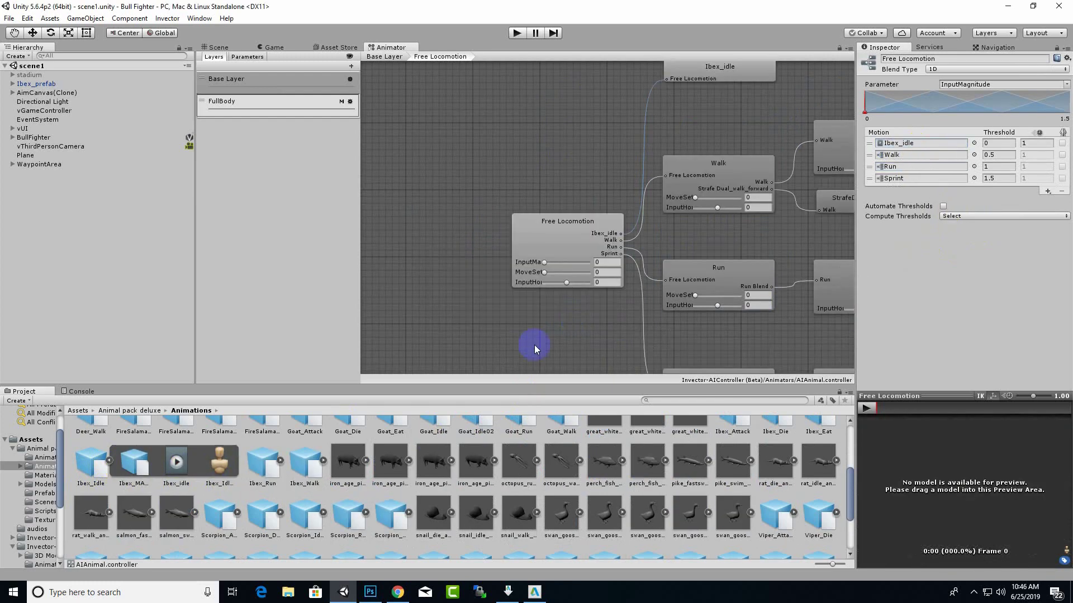
# Replace the Walk motion with the Ibex_walk clip, deleting the previous Walk blend tree
pyautogui.click(323, 460)
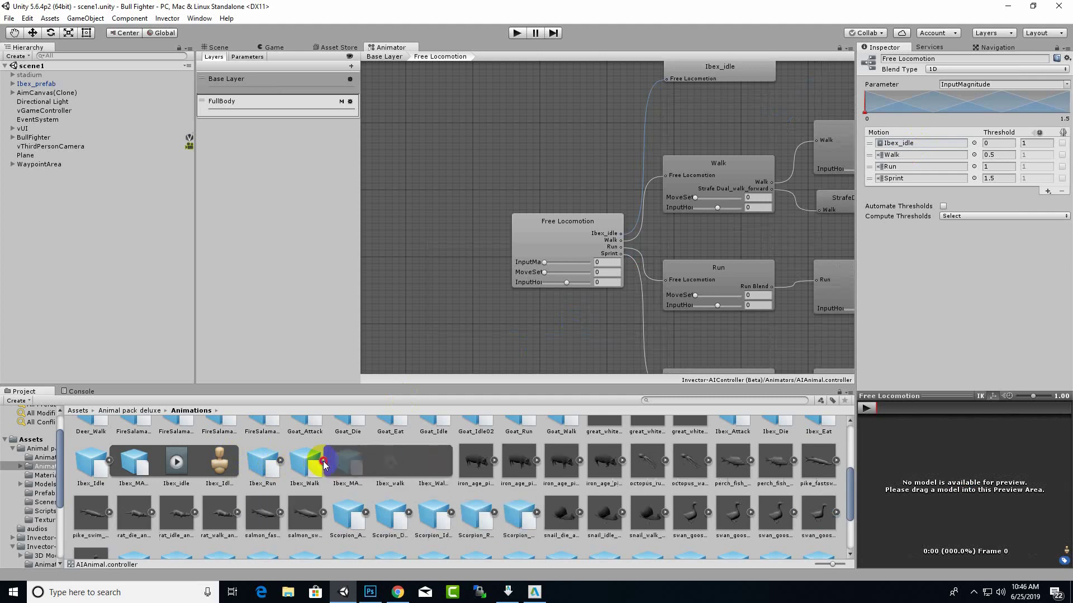
pyautogui.moveTo(395, 472); pyautogui.dragTo(905, 155)
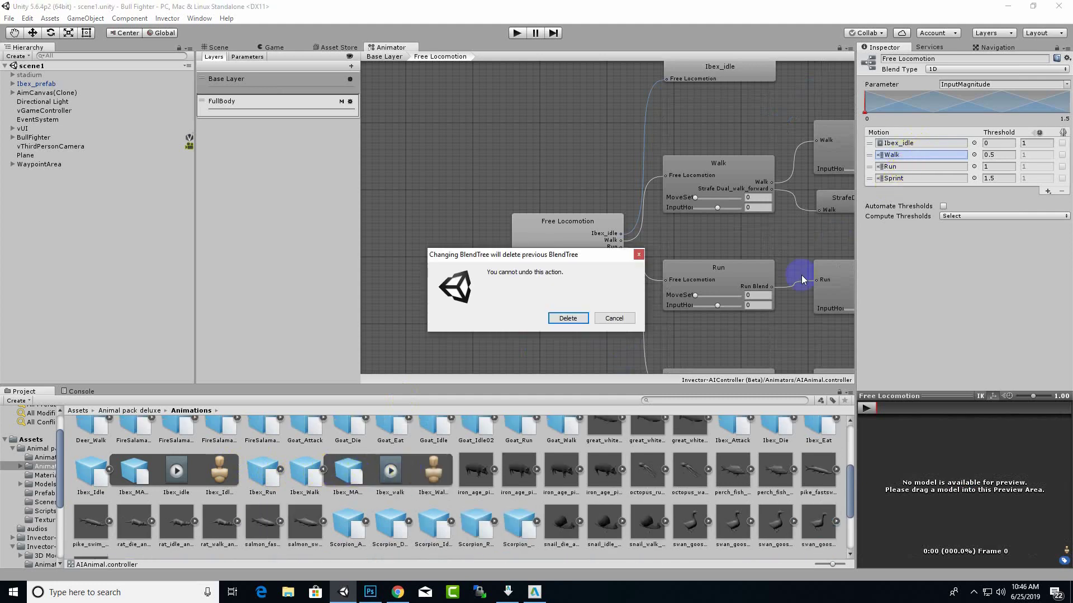
pyautogui.click(567, 319)
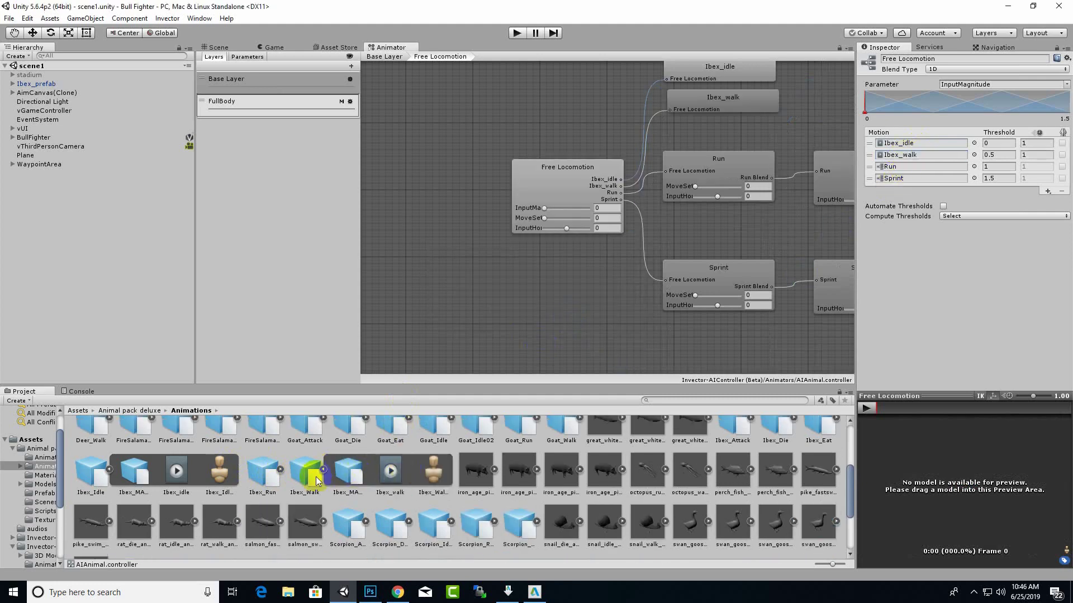
# Replace the Run motion with the Ibex_run clip, deleting the previous Run blend tree
pyautogui.click(280, 469)
pyautogui.moveTo(338, 486); pyautogui.dragTo(894, 168)
pyautogui.click(575, 318)
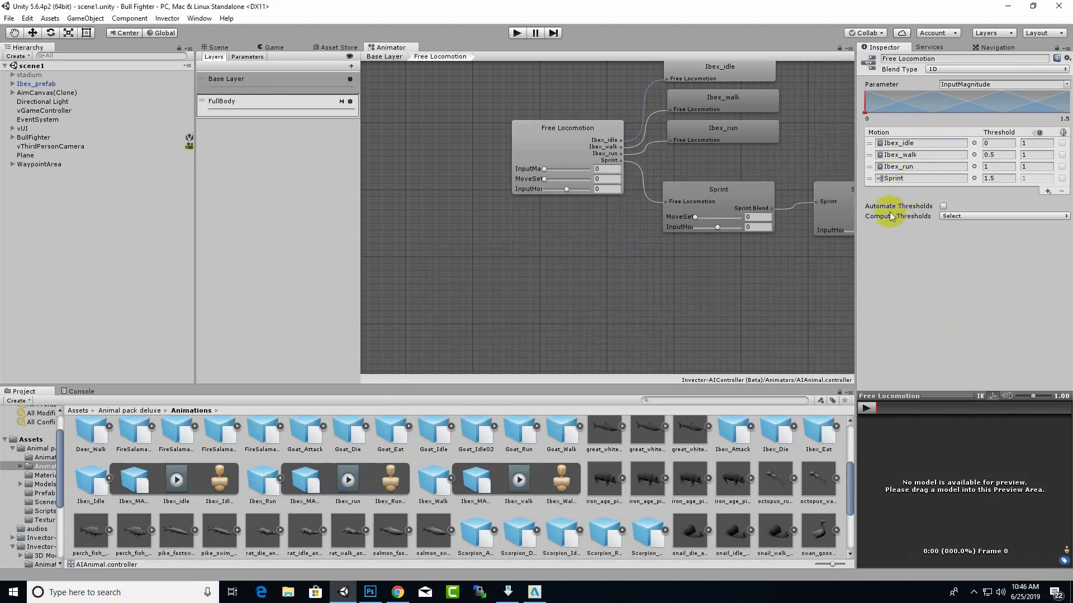
# Replace the Sprint motion with the Ibex_eat clip, deleting the previous Sprint blend tree
pyautogui.click(561, 503)
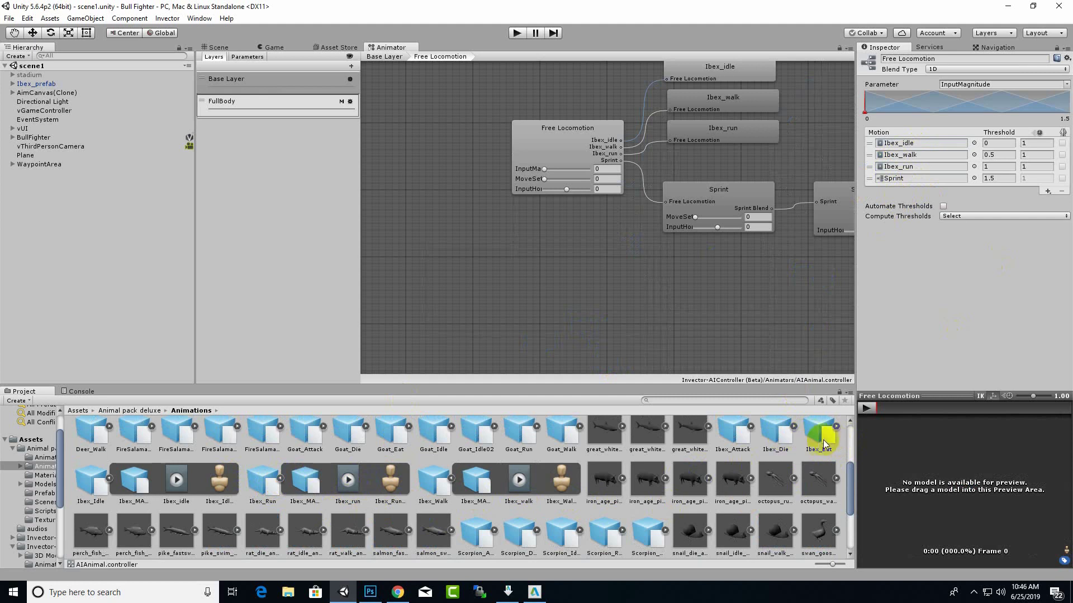
pyautogui.click(837, 427)
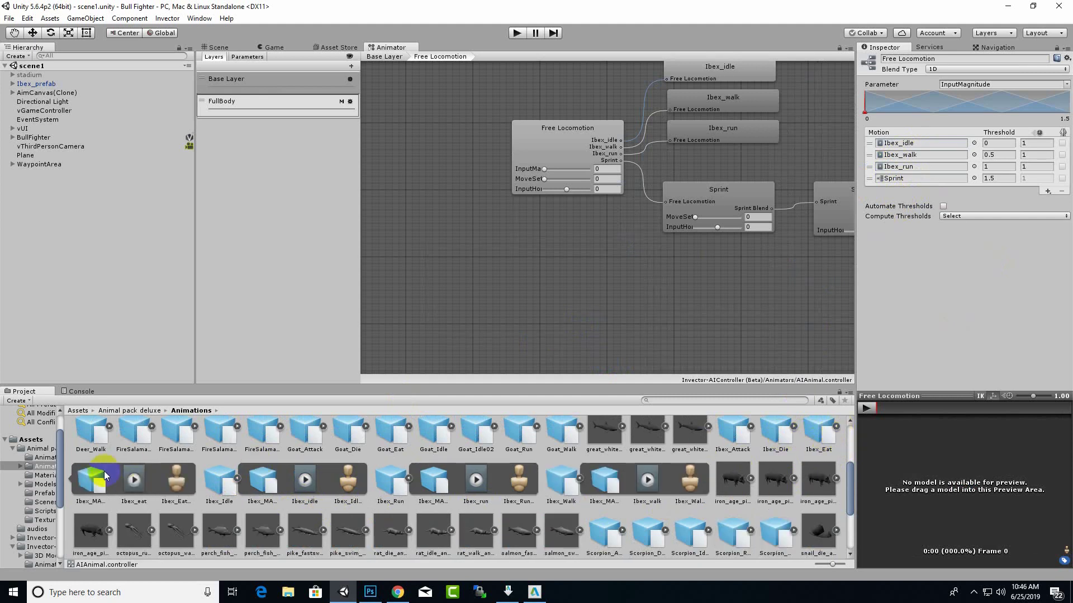
pyautogui.moveTo(133, 478); pyautogui.dragTo(911, 177)
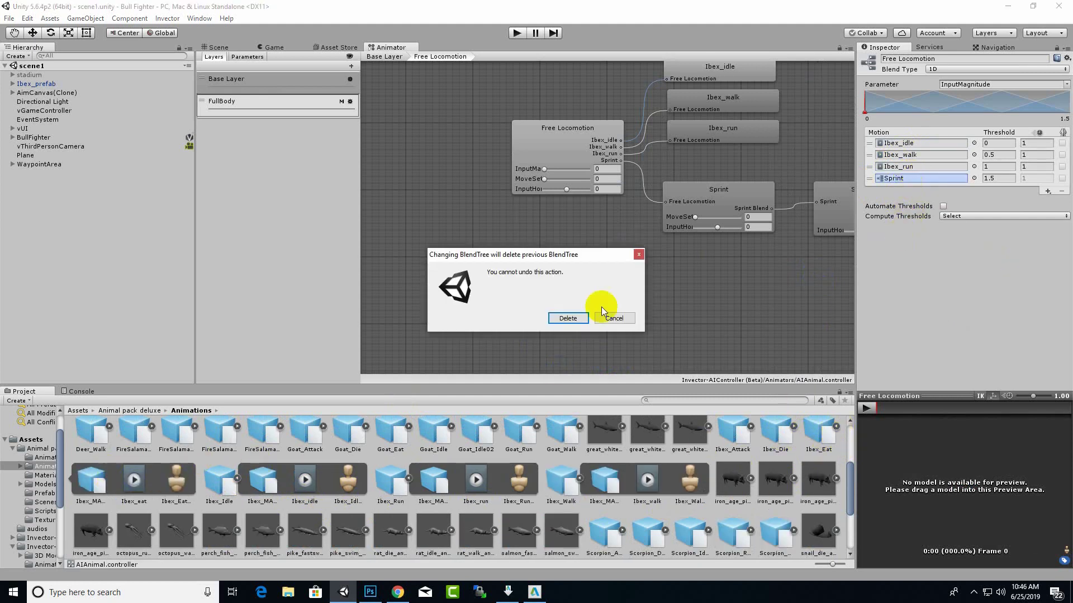
pyautogui.click(555, 318)
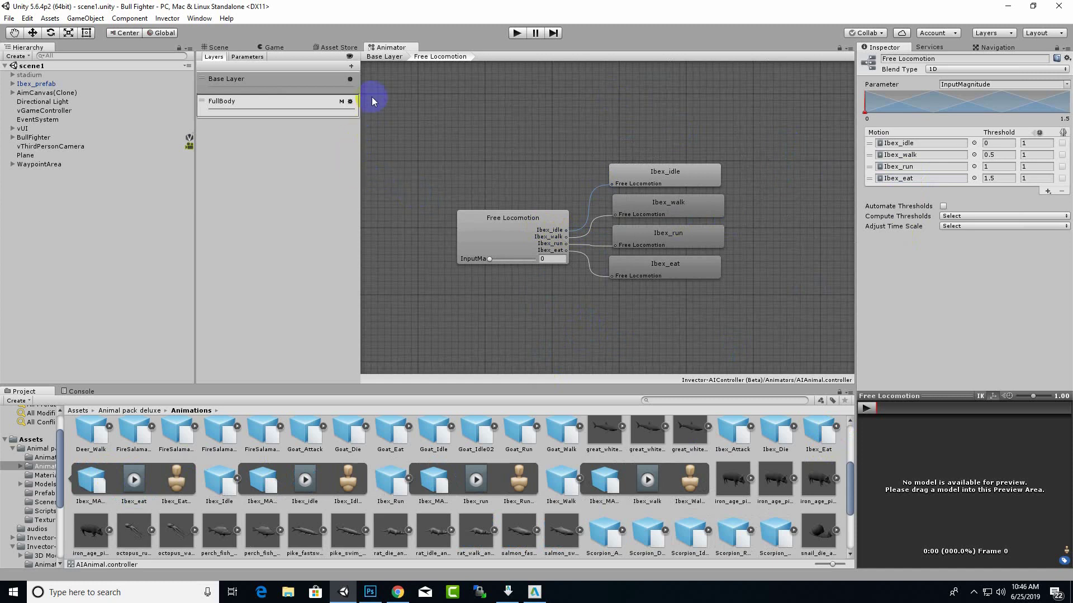
# Return to the Base Layer's top level and move the Actions sub-state machine slightly closer to Free Locomotion
pyautogui.click(378, 57)
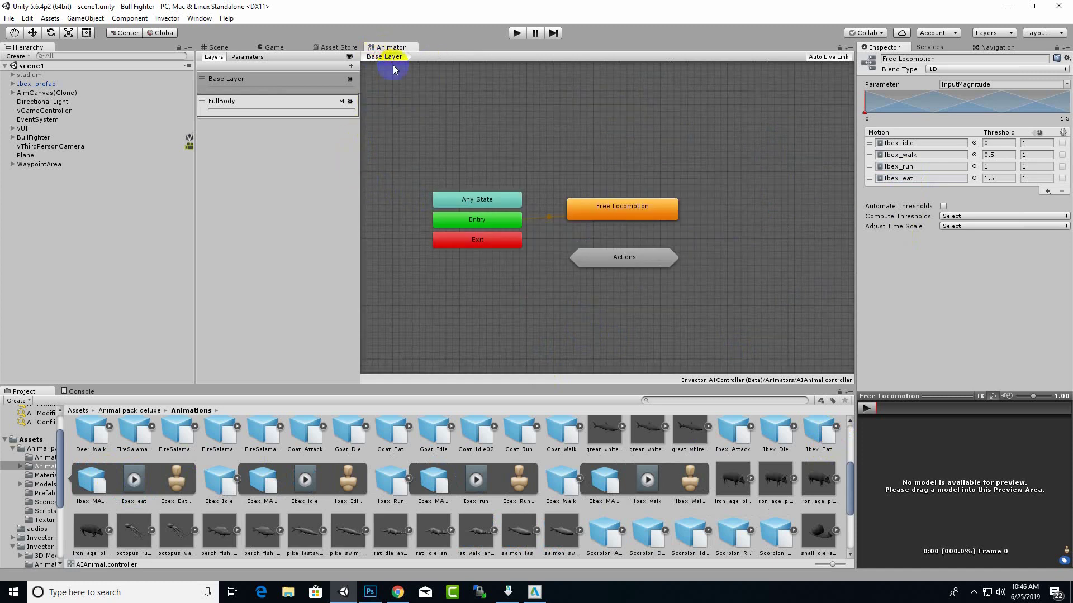
pyautogui.moveTo(625, 267); pyautogui.dragTo(623, 256)
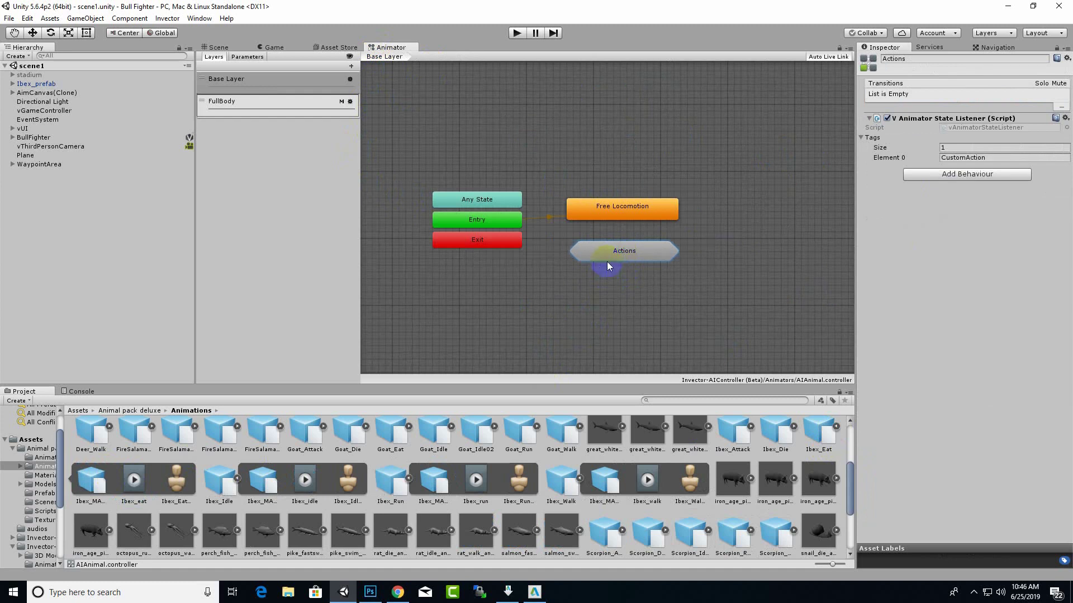
pyautogui.click(608, 263)
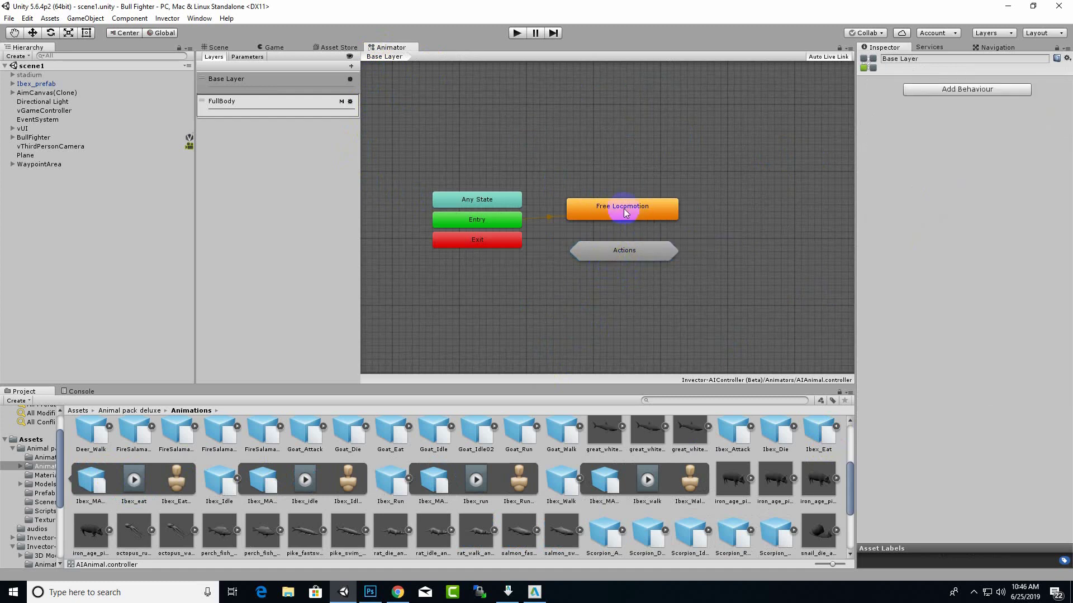
pyautogui.click(636, 255)
# Delete the Keycard and Get Item sub-state machines inside the Actions sub-state machine
pyautogui.doubleClick(641, 257)
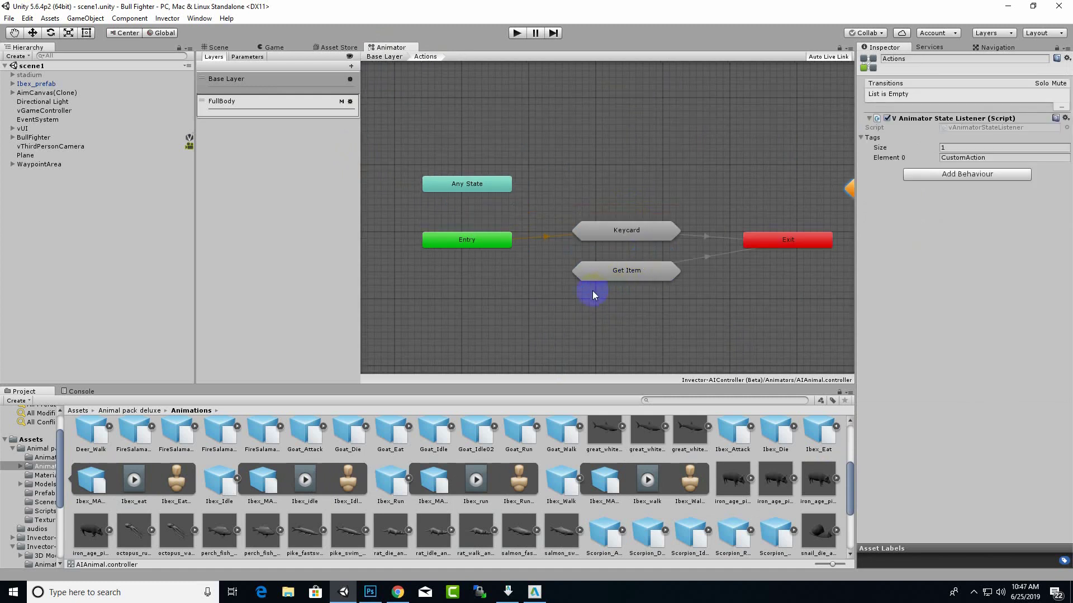
pyautogui.click(618, 274)
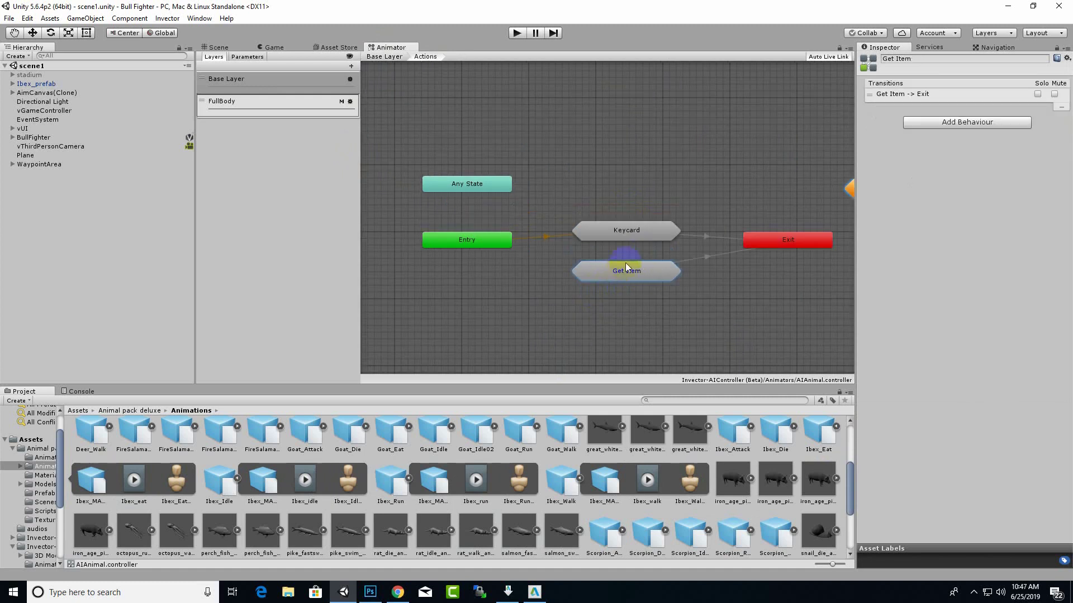
pyautogui.keyDown('shift'); pyautogui.click(626, 231); pyautogui.keyUp('shift')
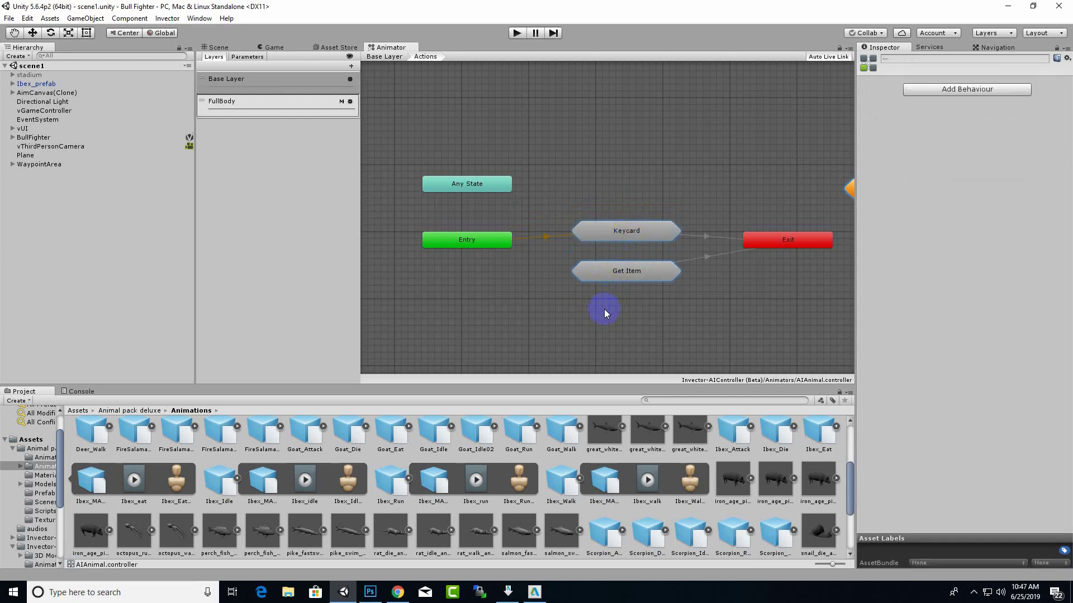
pyautogui.press('Delete')
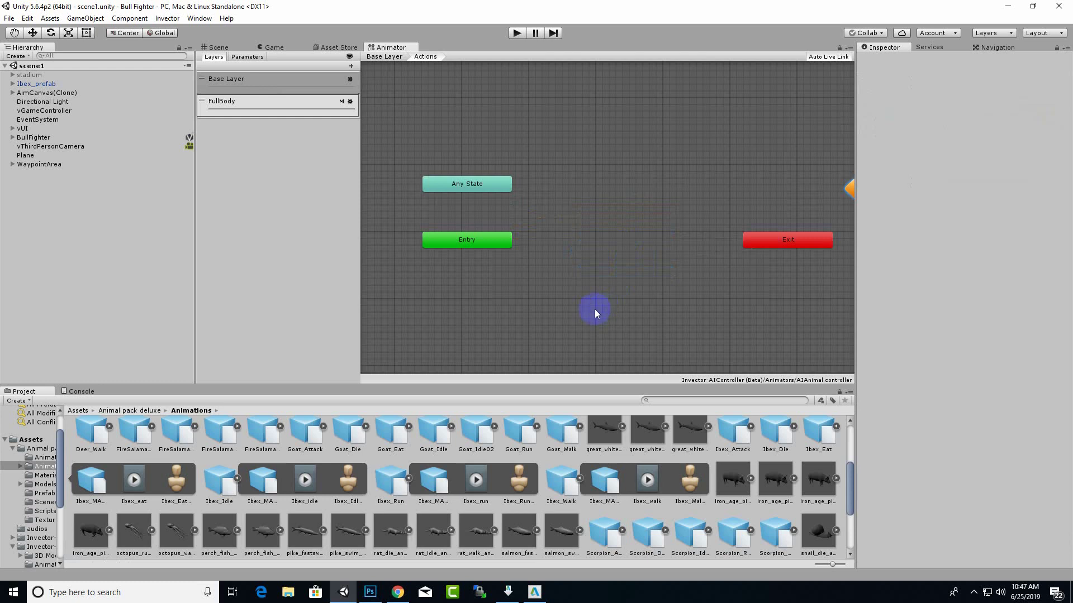
# Create a sub-state machine named GetHit inside Actions, placed between Any State and Exit
pyautogui.rightClick(589, 167)
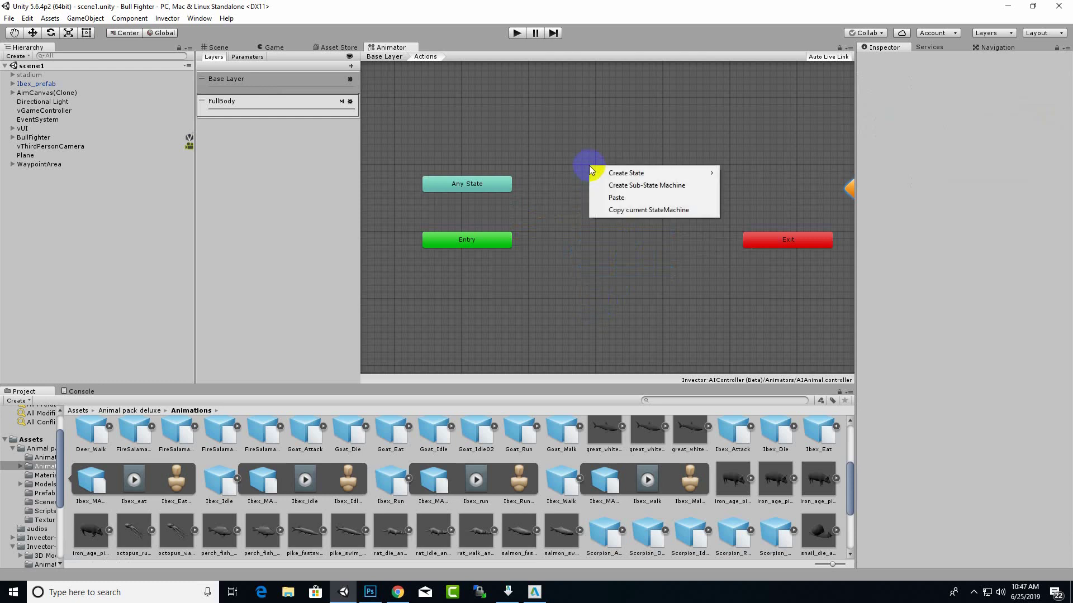
pyautogui.click(612, 186)
pyautogui.moveTo(642, 199); pyautogui.dragTo(617, 201)
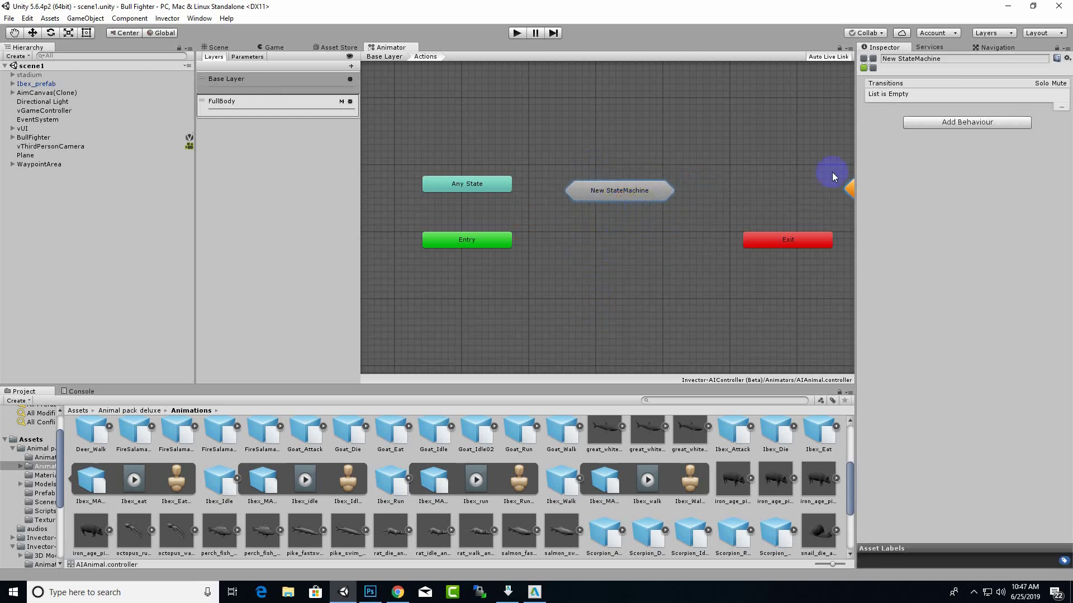
pyautogui.click(929, 58)
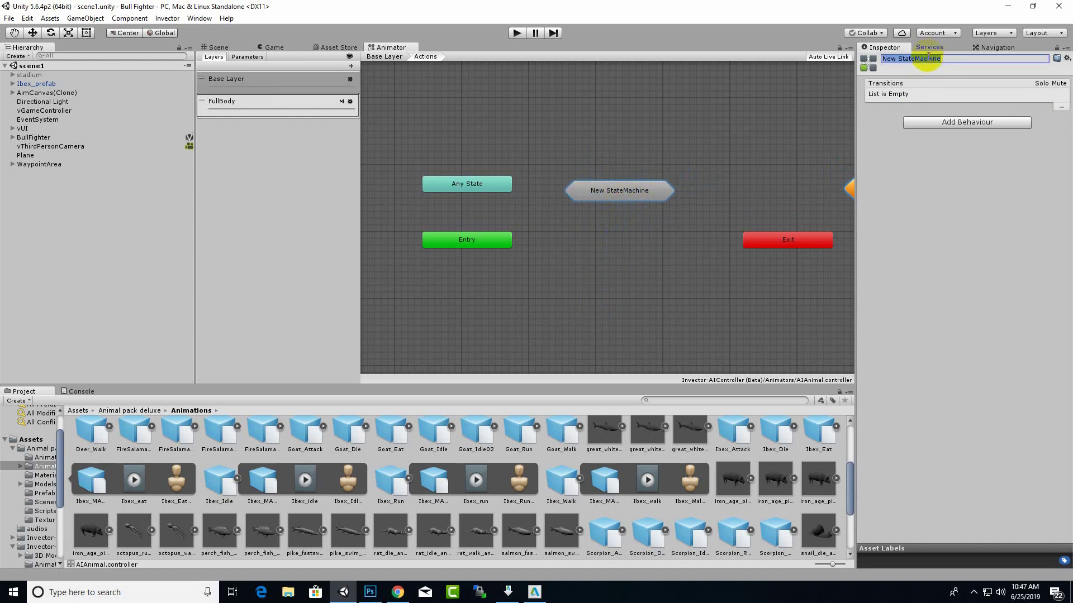
pyautogui.write('GetHit')
pyautogui.press('Return')
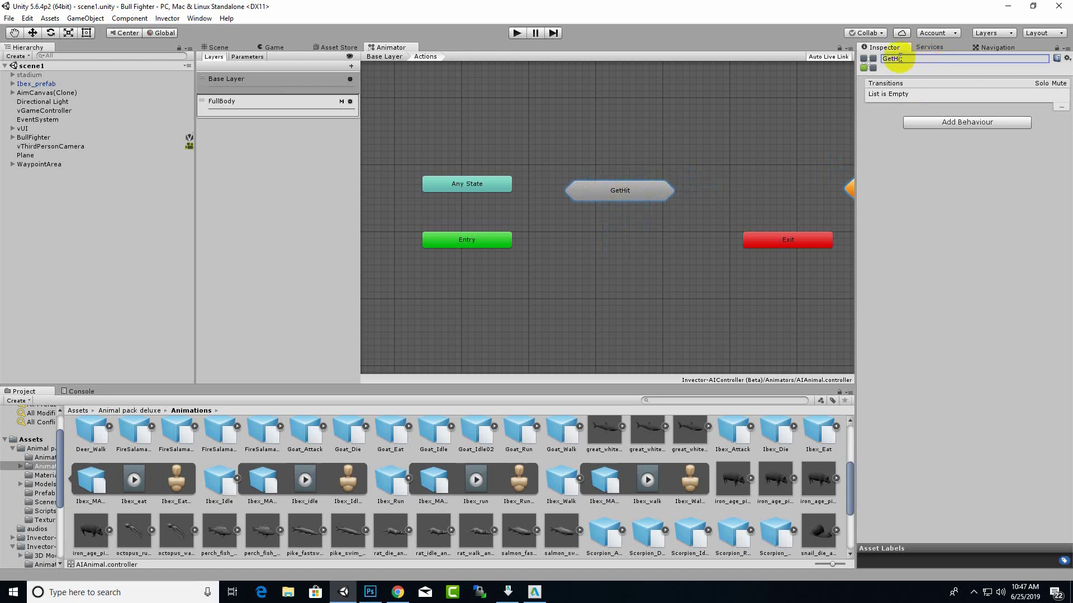
pyautogui.click(682, 135)
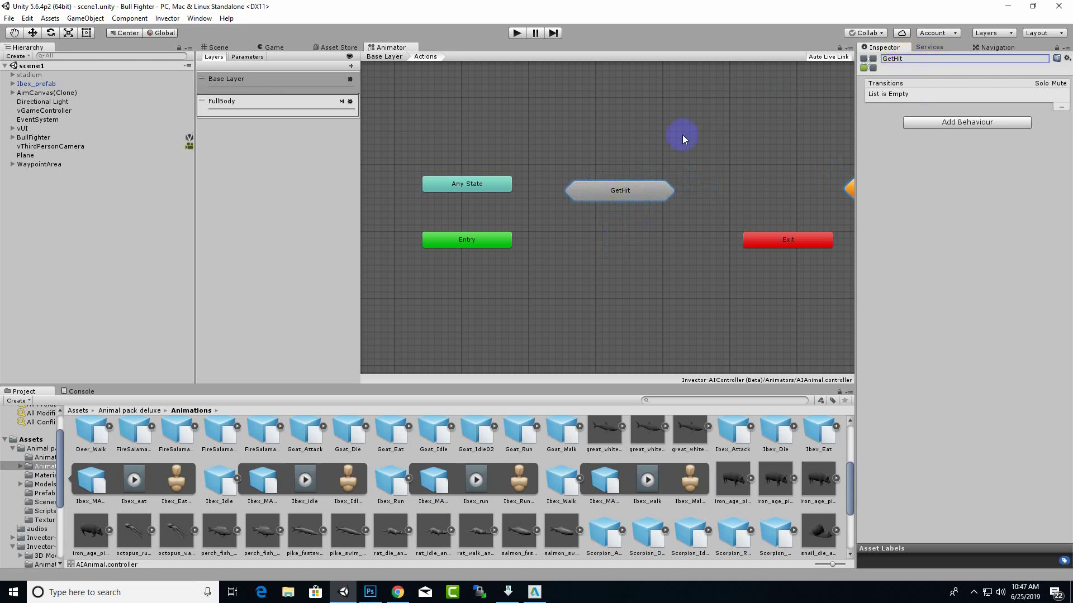
# Add the Ibex_run clip as a state inside the GetHit sub-state machine of Actions
pyautogui.doubleClick(604, 197)
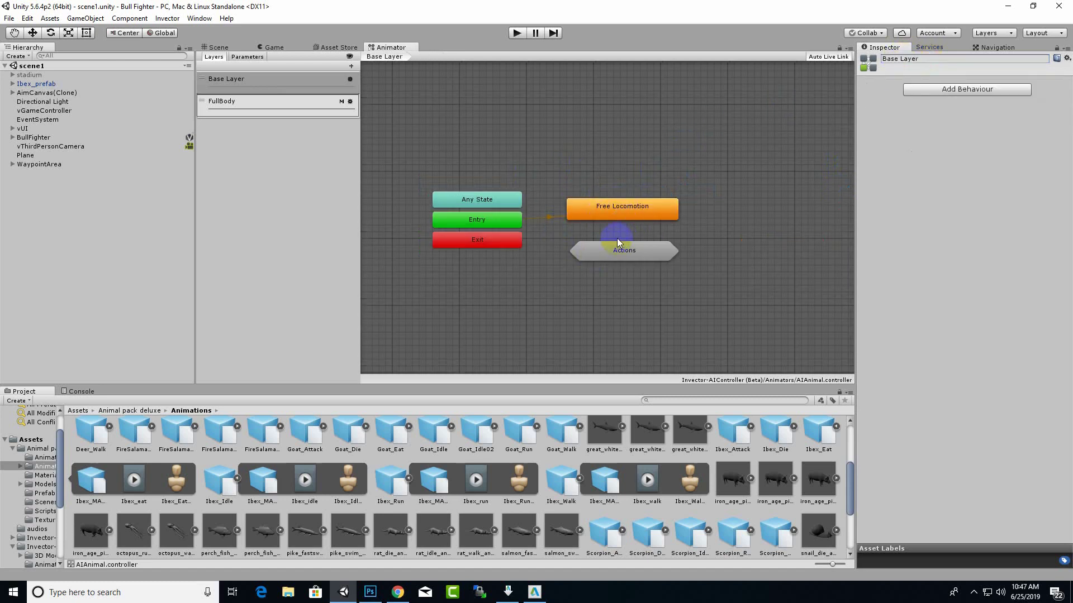
pyautogui.doubleClick(616, 238)
pyautogui.doubleClick(642, 201)
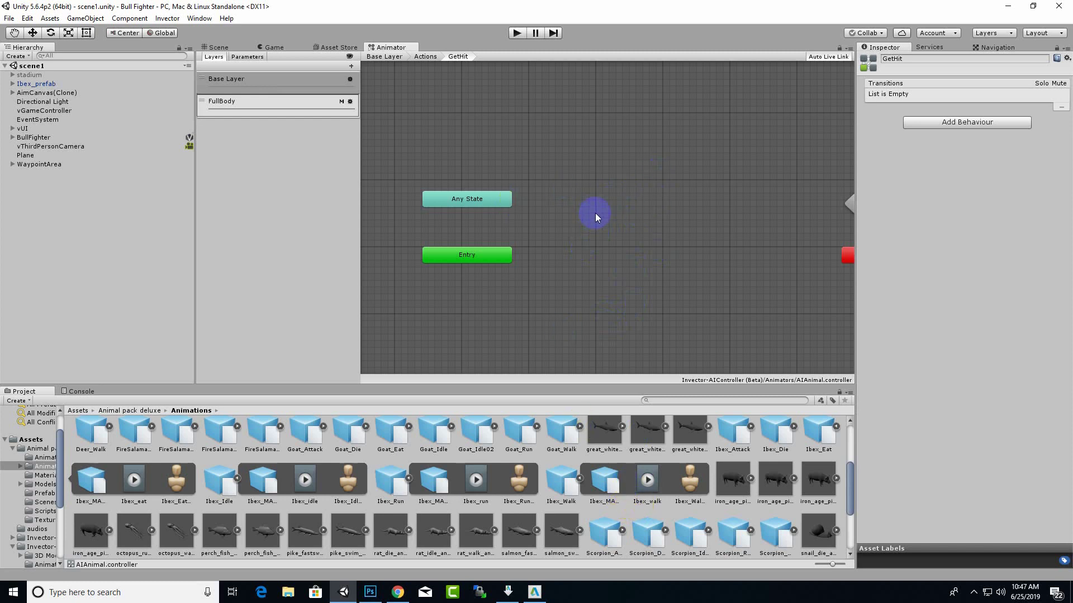
pyautogui.moveTo(477, 500); pyautogui.dragTo(624, 212)
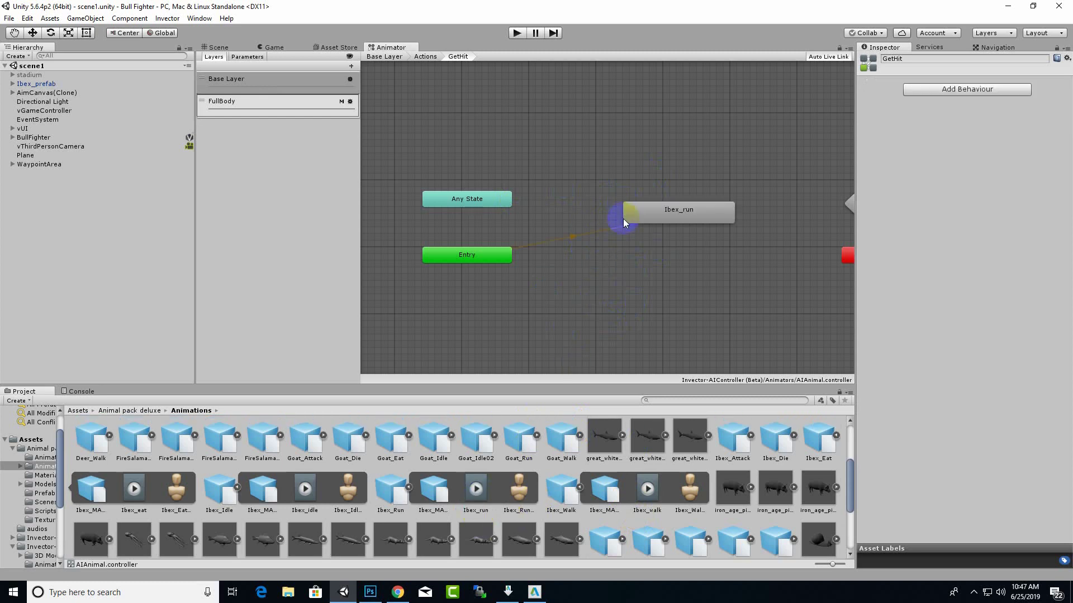
# Tag the Ibex_run state as LockMovement and move the state slightly lower, between Entry and Exit
pyautogui.click(681, 216)
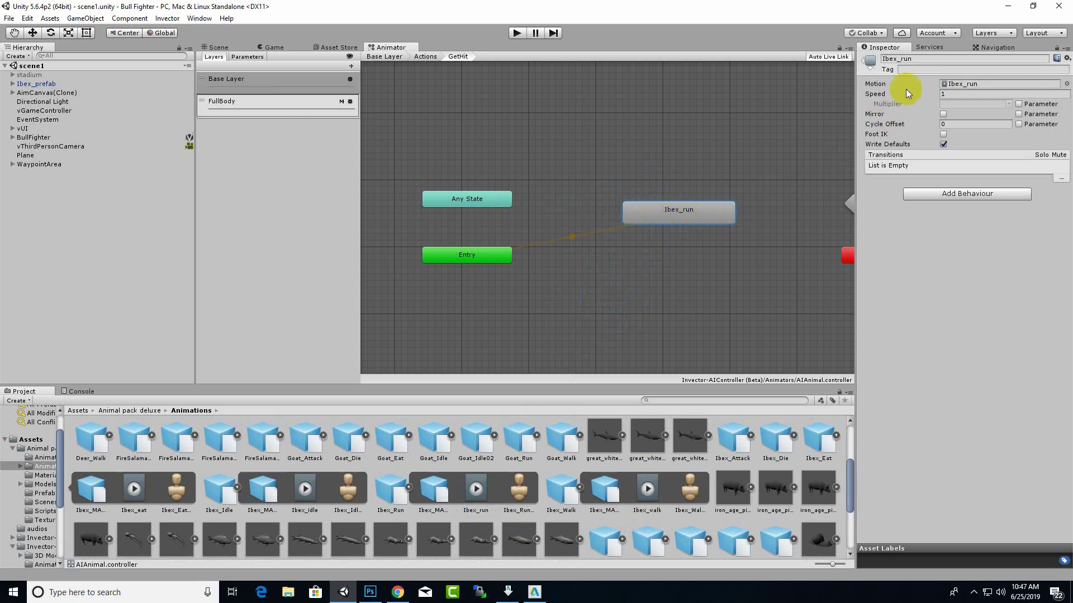
pyautogui.click(922, 69)
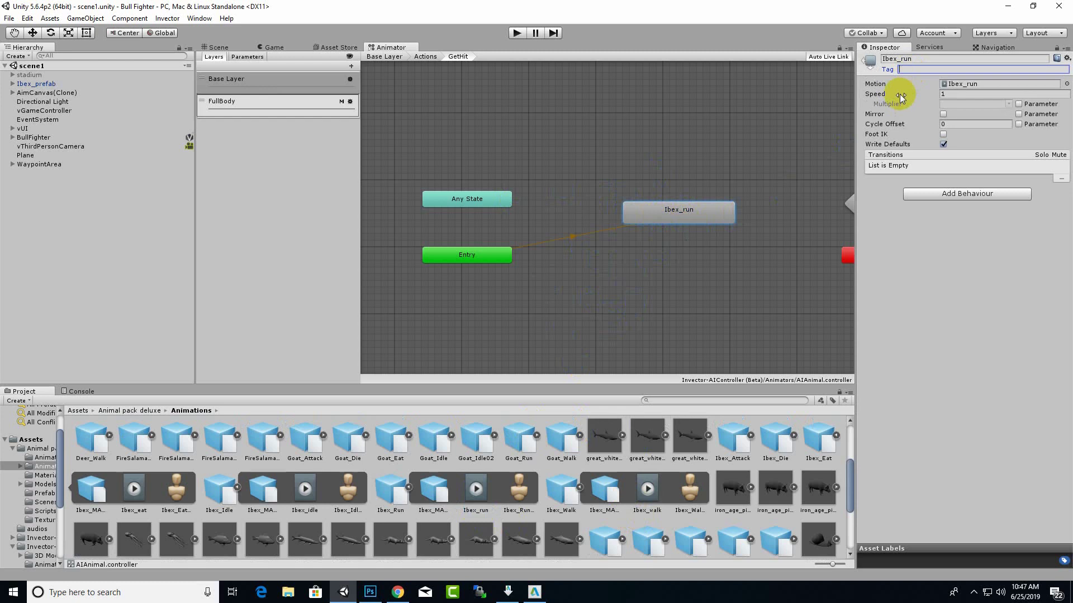
pyautogui.write('LockMovement')
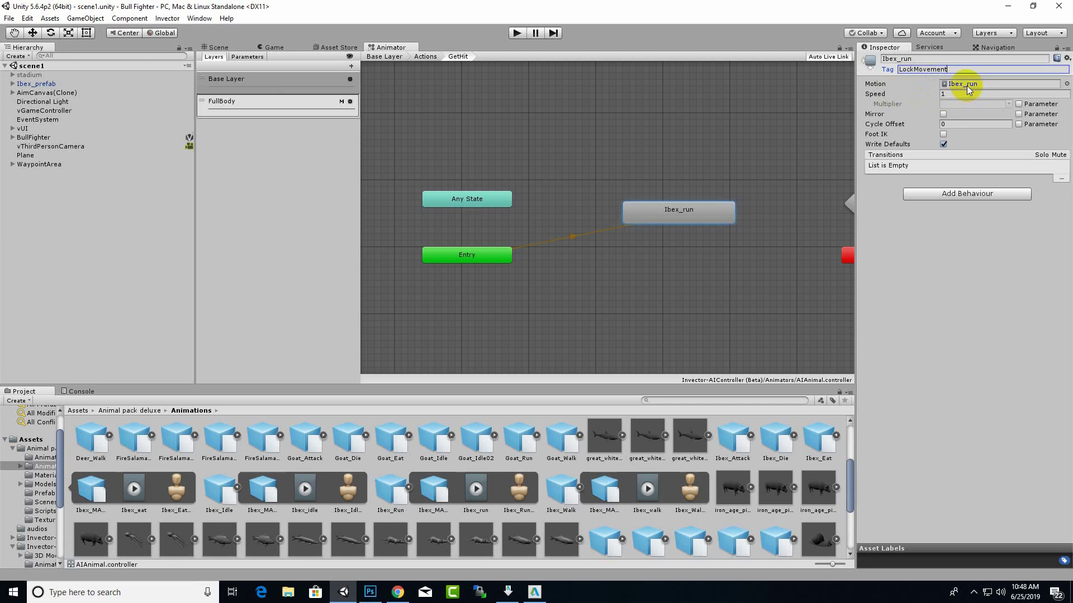
pyautogui.moveTo(696, 213); pyautogui.dragTo(686, 232)
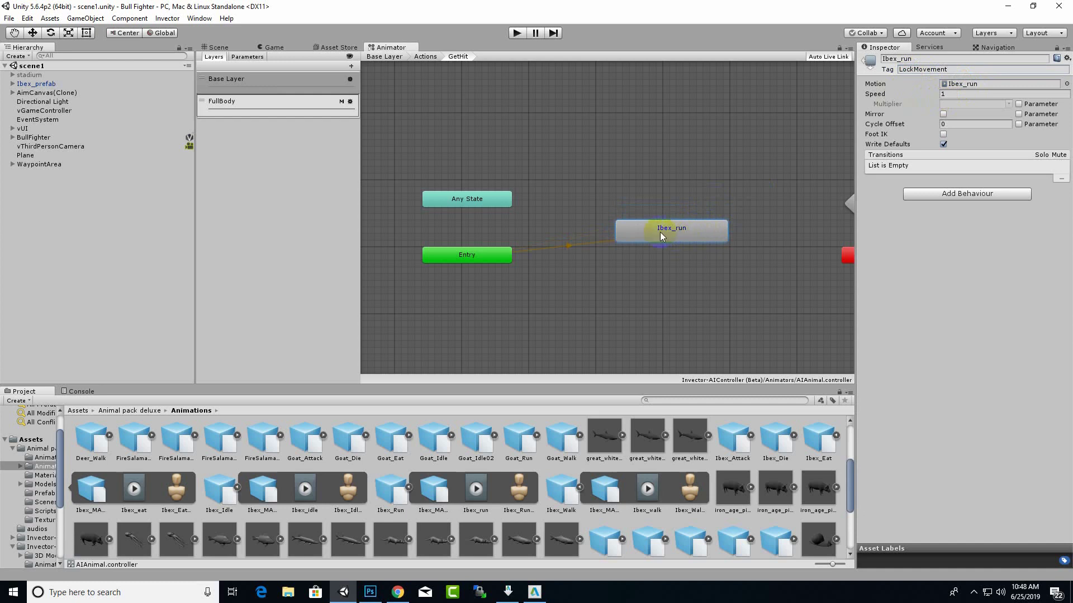
# Create a transition from Any State to Ibex_run with TriggerReaction as its condition
pyautogui.rightClick(484, 210)
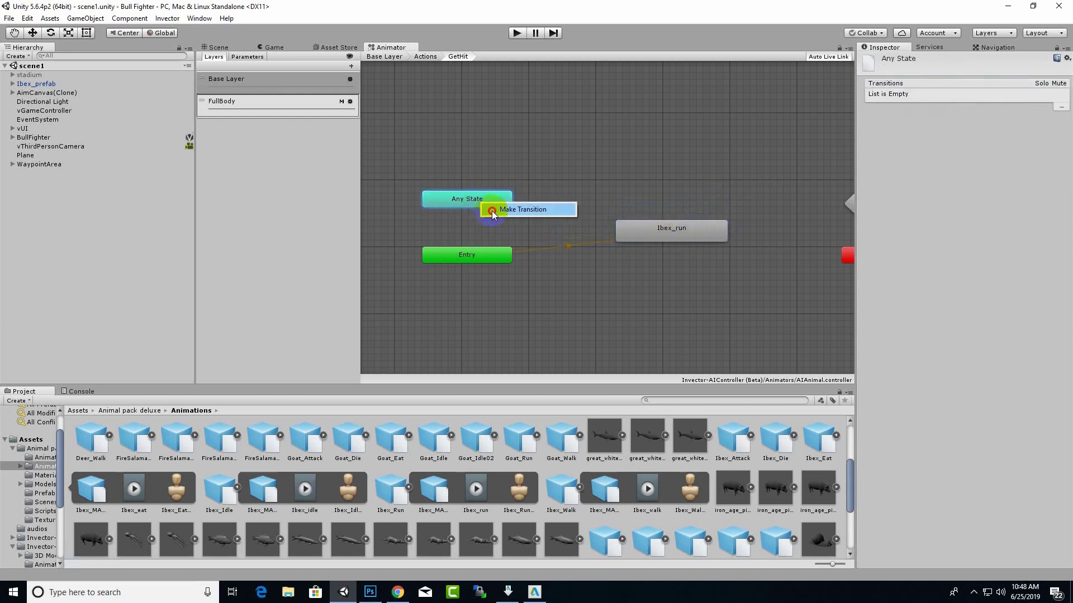
pyautogui.click(494, 210)
pyautogui.click(631, 231)
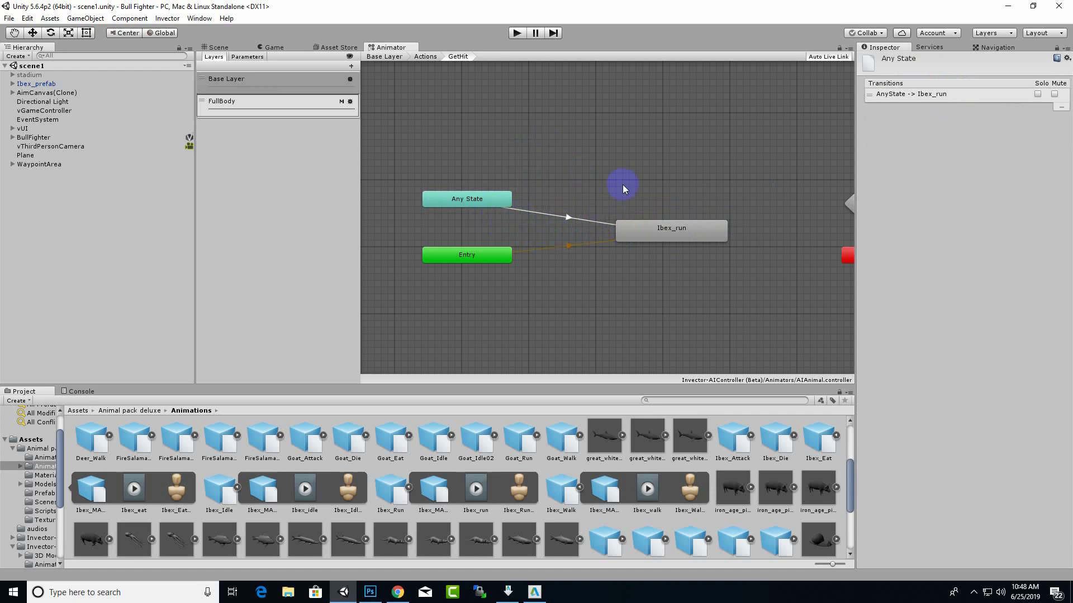
pyautogui.click(563, 229)
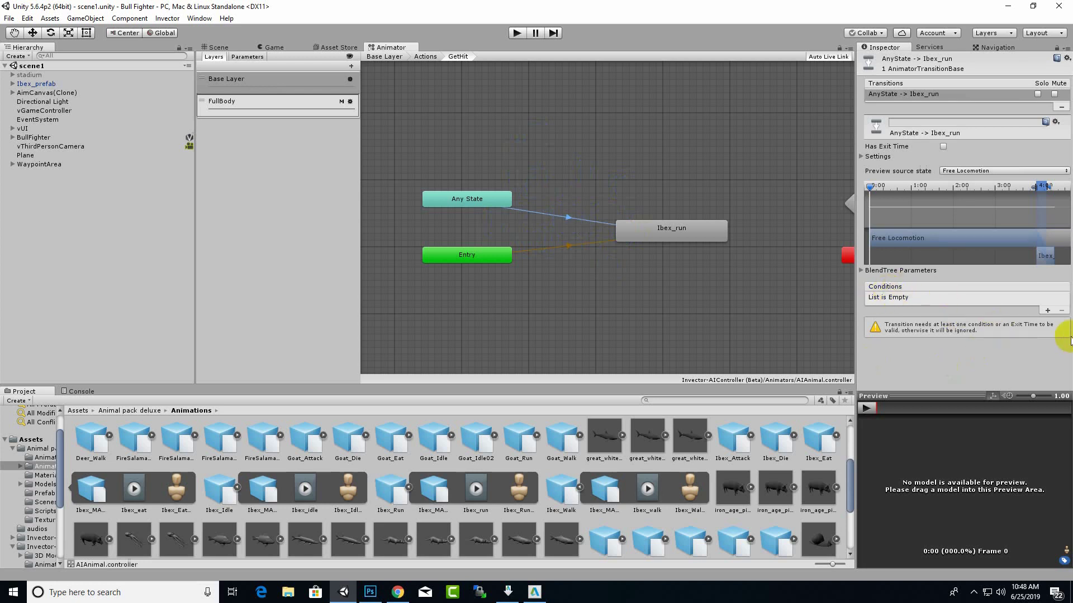
pyautogui.click(1048, 311)
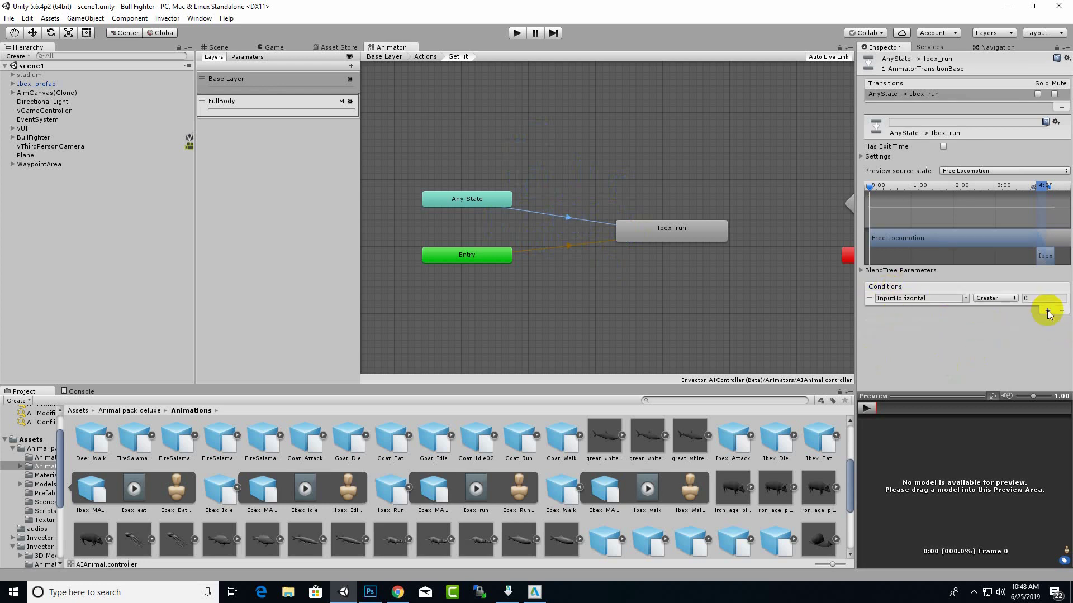
pyautogui.click(966, 298)
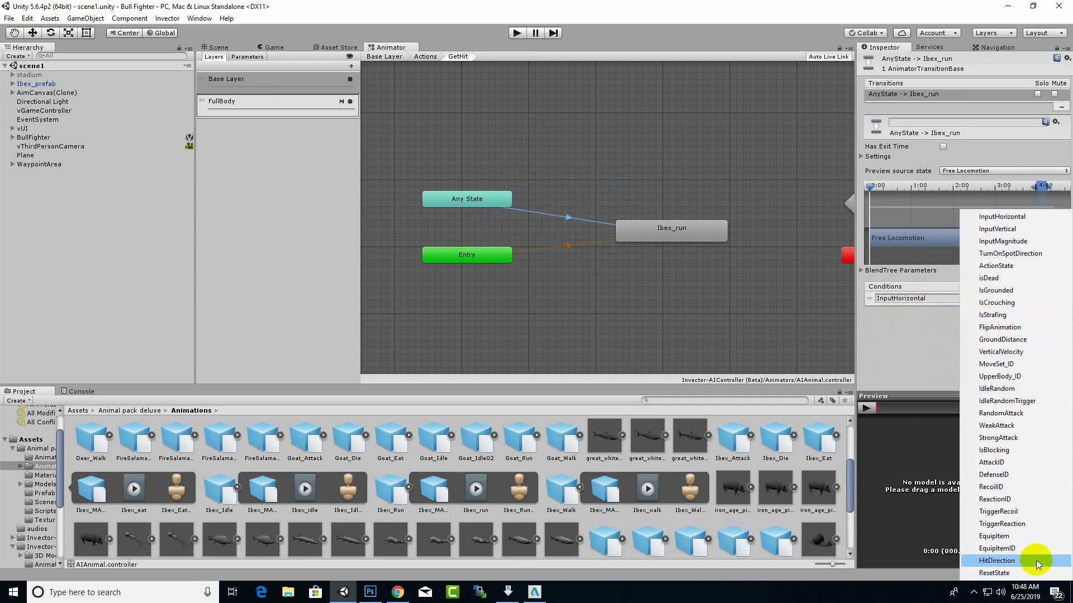
pyautogui.click(1013, 525)
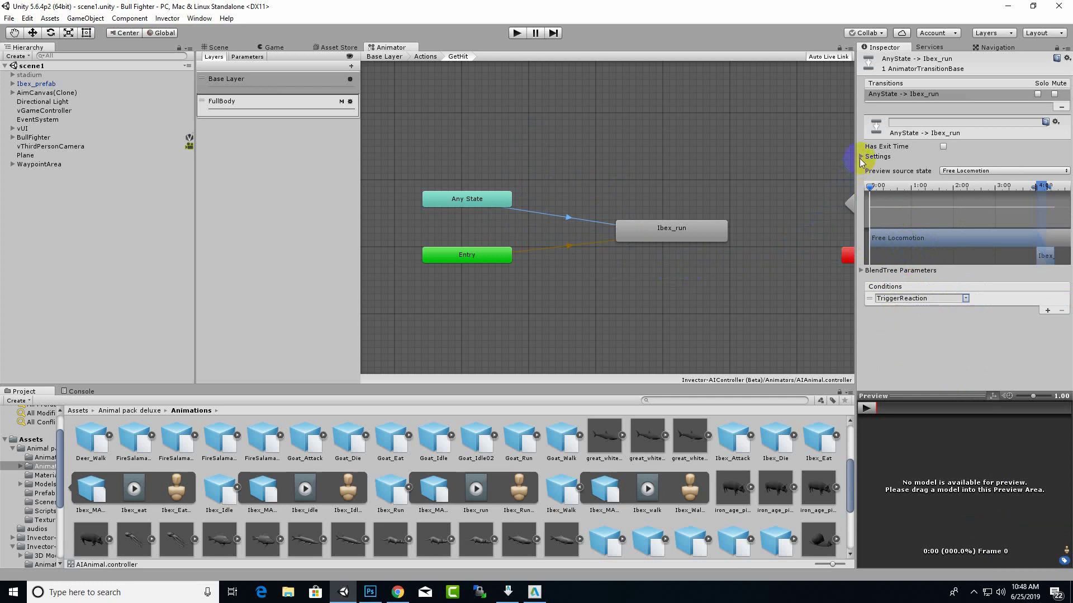
# Create a transition from the Ibex_run state to Exit inside GetHit
pyautogui.click(689, 232)
pyautogui.rightClick(689, 230)
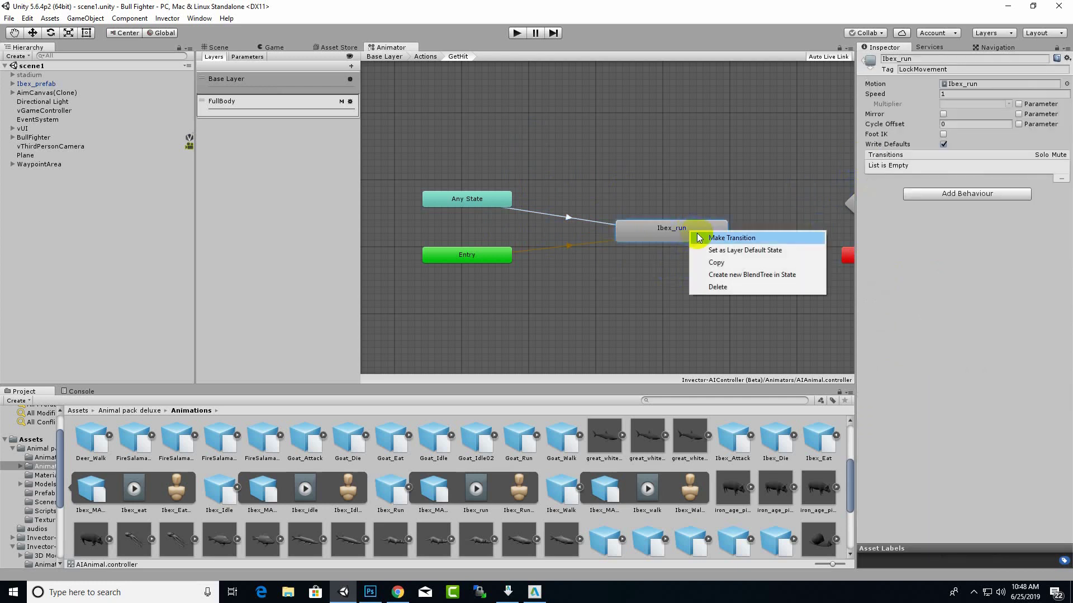
pyautogui.click(726, 238)
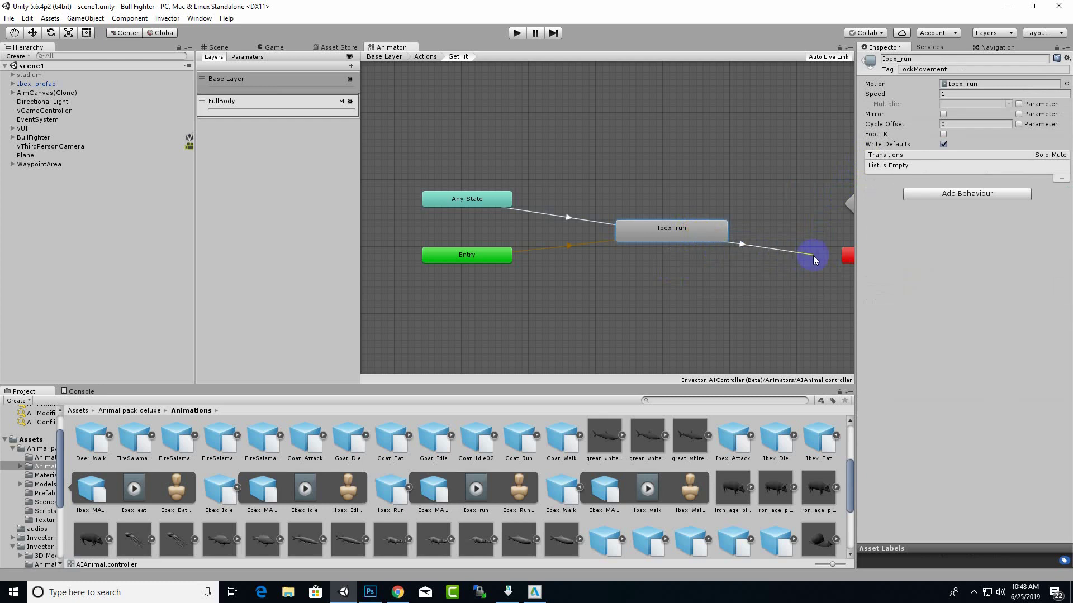
pyautogui.click(846, 255)
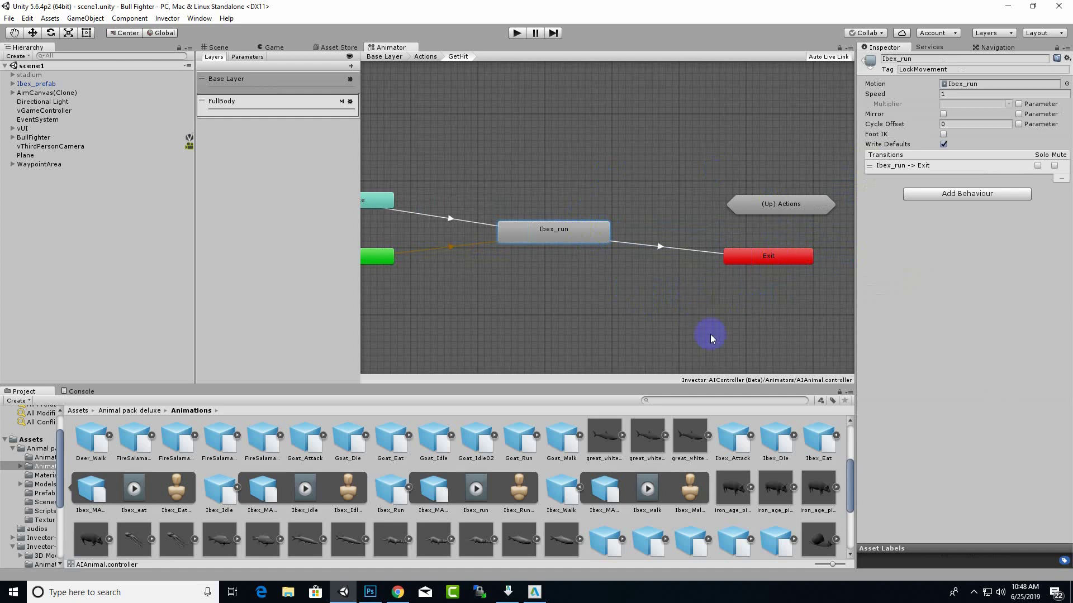
pyautogui.moveTo(709, 334); pyautogui.dragTo(816, 323, button='middle')
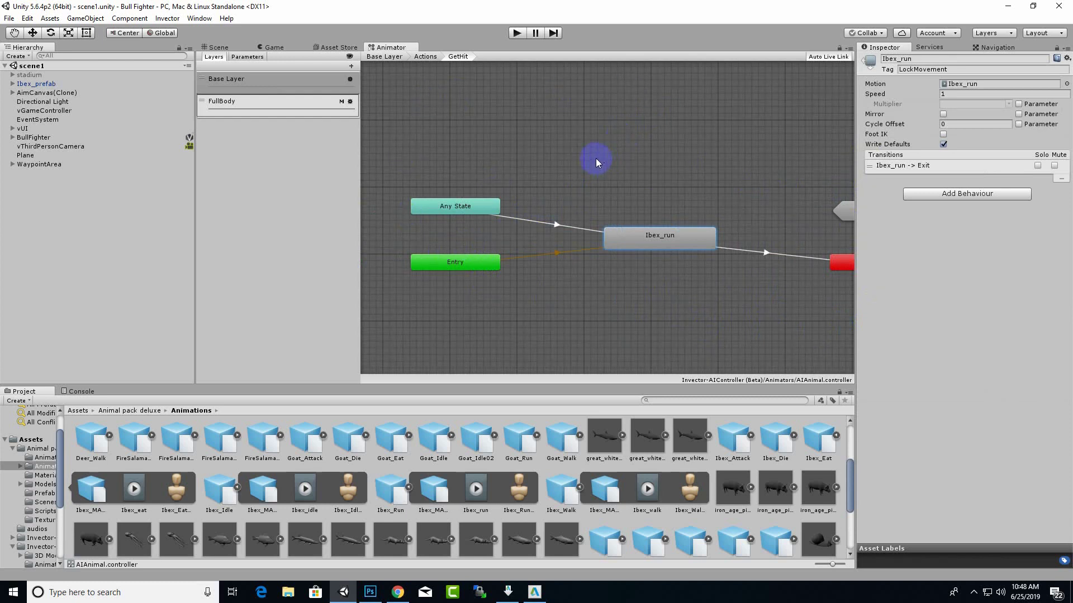
# Return to the Actions sub-state machine and create a transition from GetHit to Exit
pyautogui.click(431, 58)
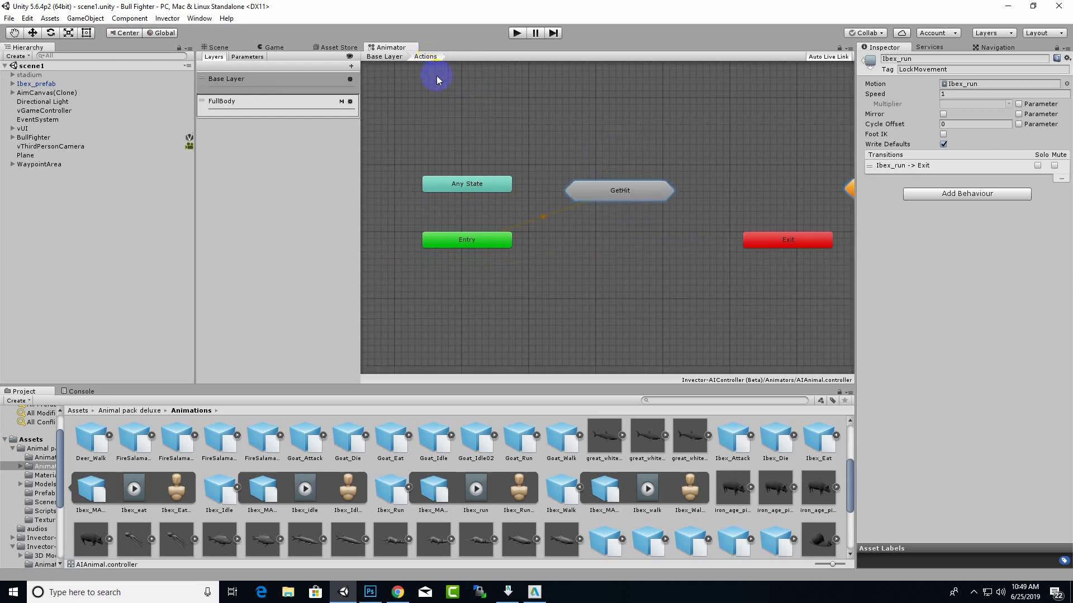
pyautogui.rightClick(634, 197)
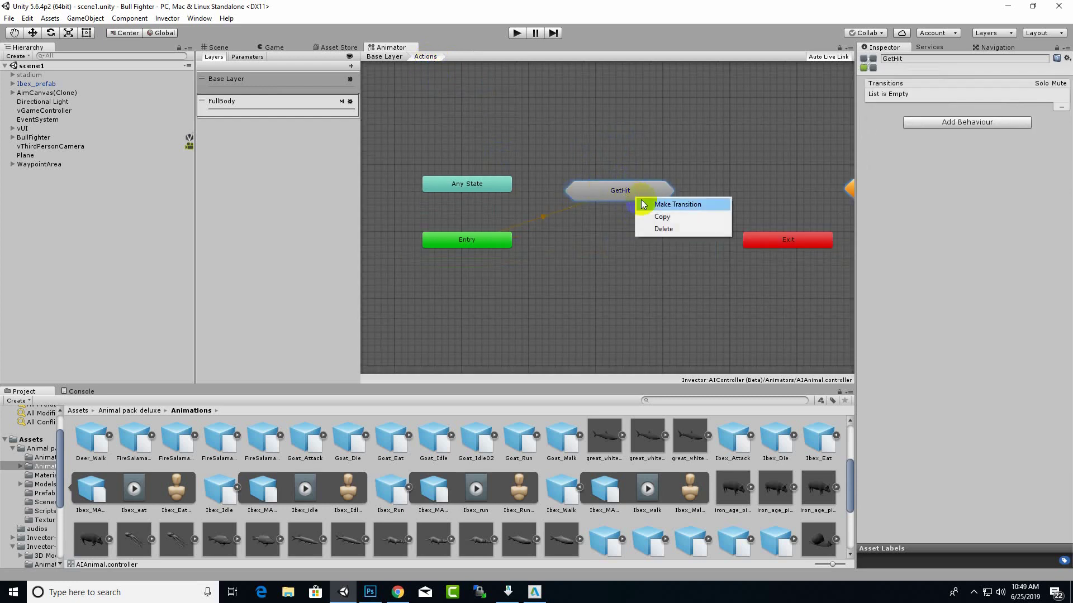
pyautogui.click(655, 205)
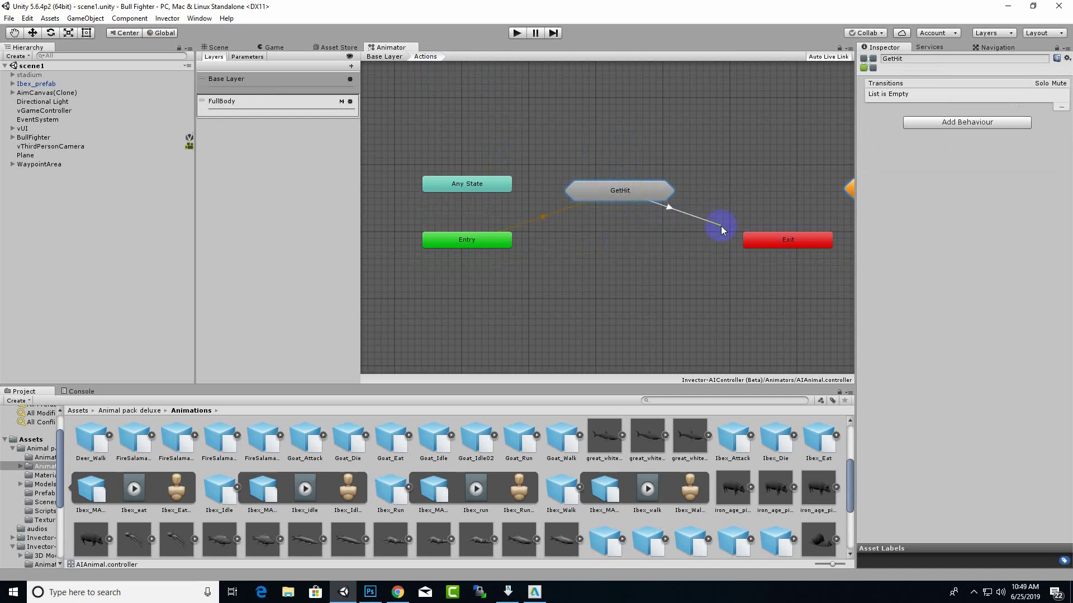
pyautogui.click(756, 240)
# Create a sub-state machine named DeadState inside Actions, aligned directly below GetHit
pyautogui.rightClick(585, 261)
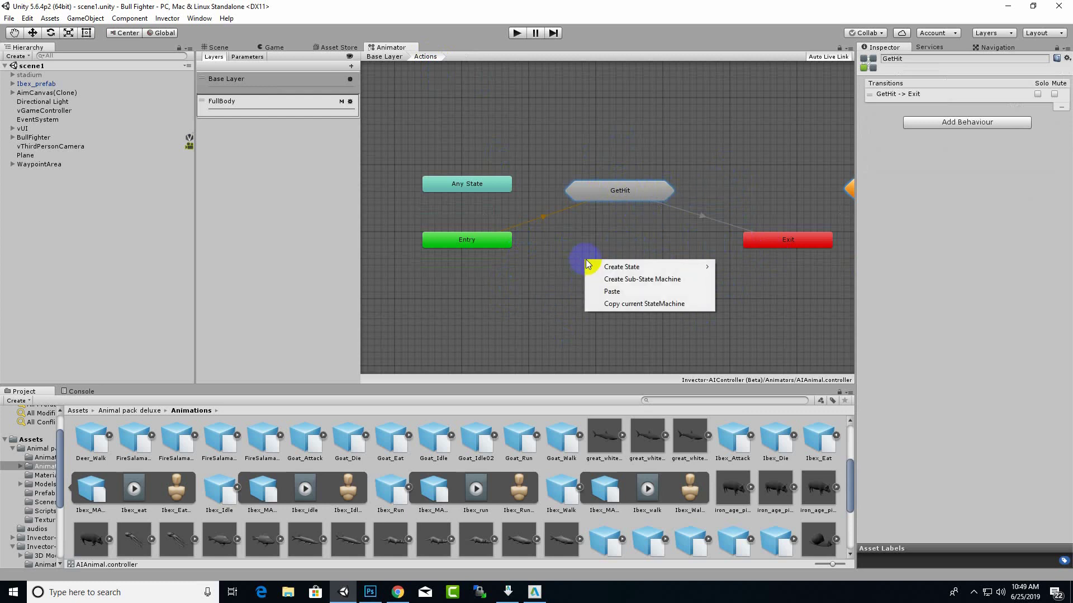
pyautogui.click(600, 279)
pyautogui.click(624, 268)
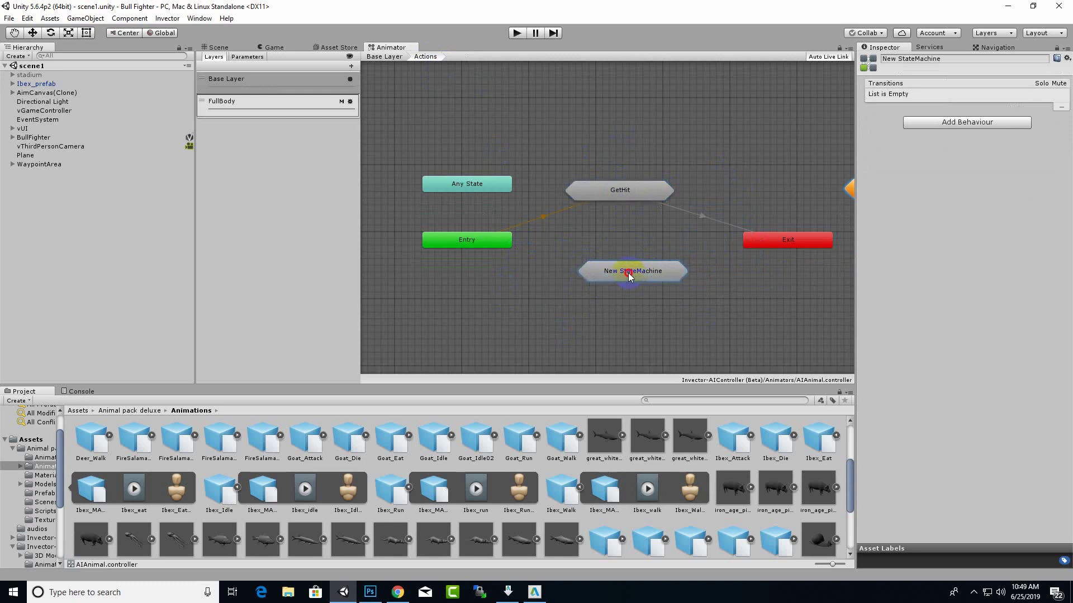
pyautogui.click(914, 61)
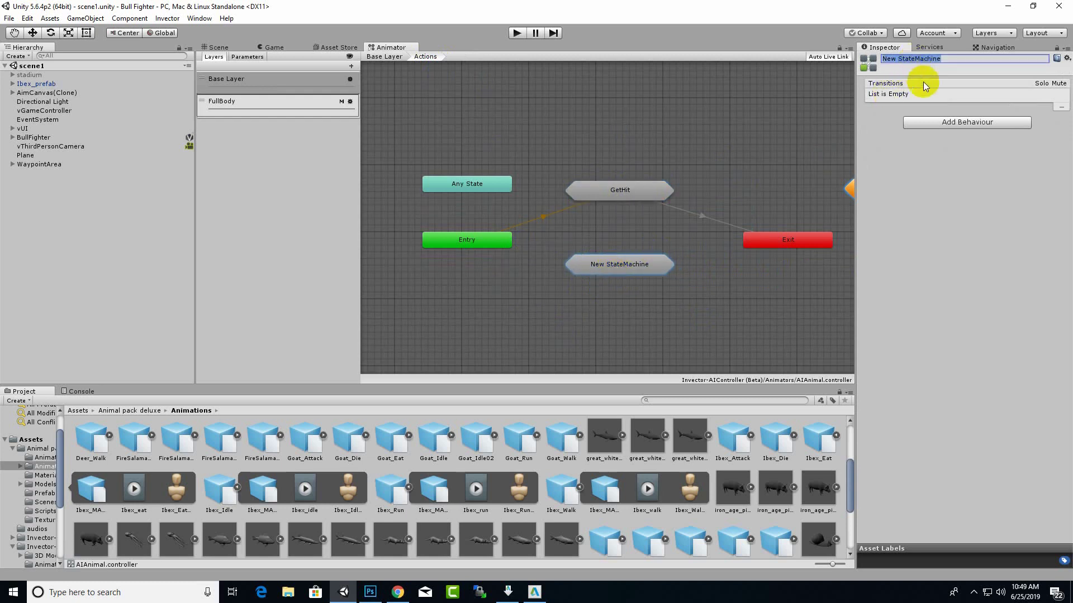
pyautogui.write('DeadState')
pyautogui.press('Return')
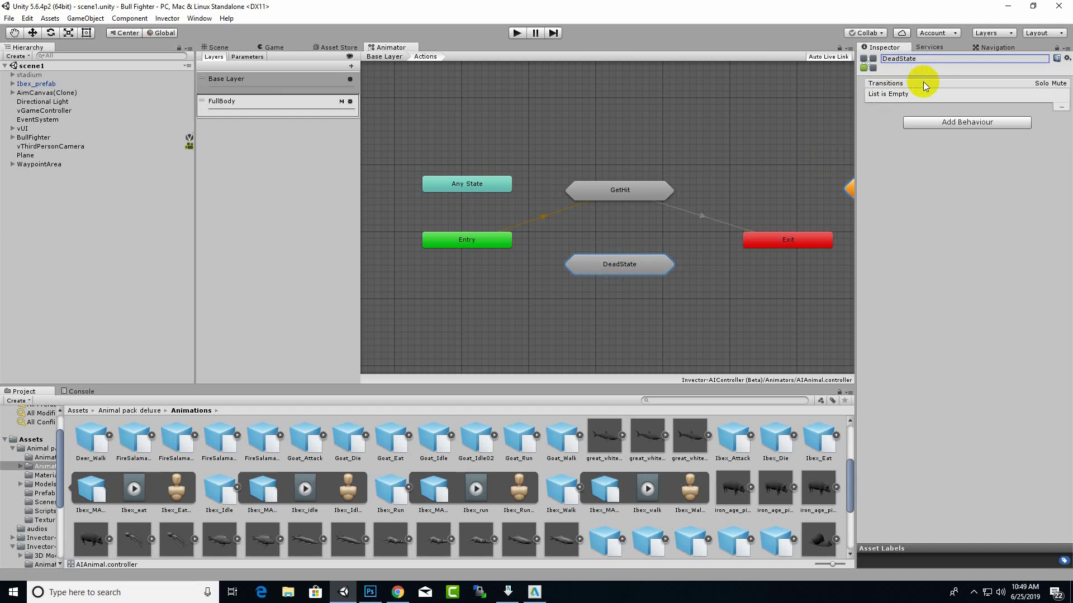
# Open DeadState and add the Ibex_die clip from the Ibex_Die model as a state
pyautogui.doubleClick(661, 267)
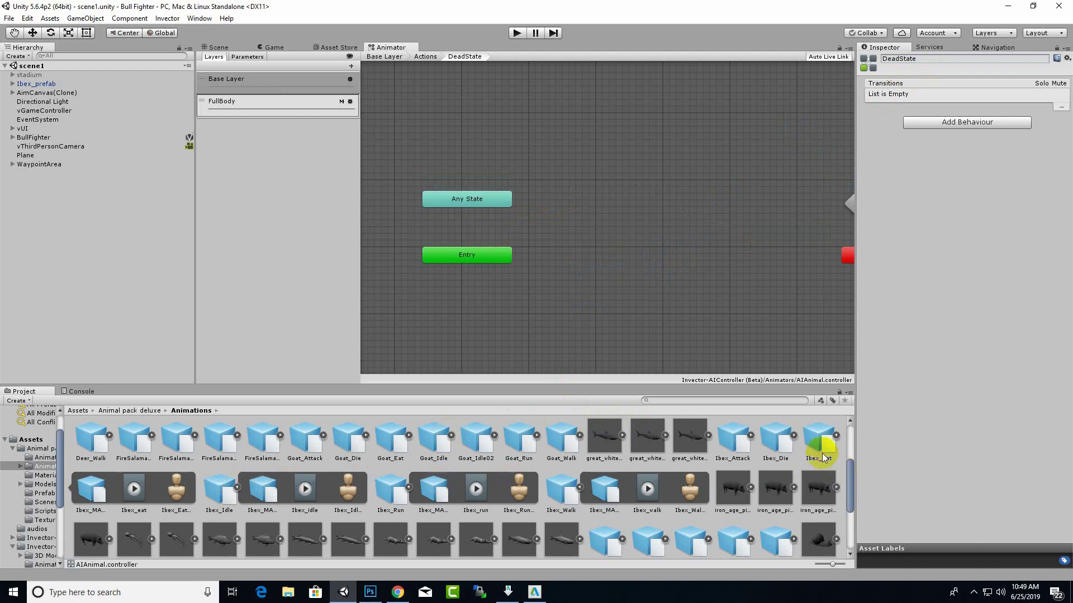
pyautogui.click(793, 435)
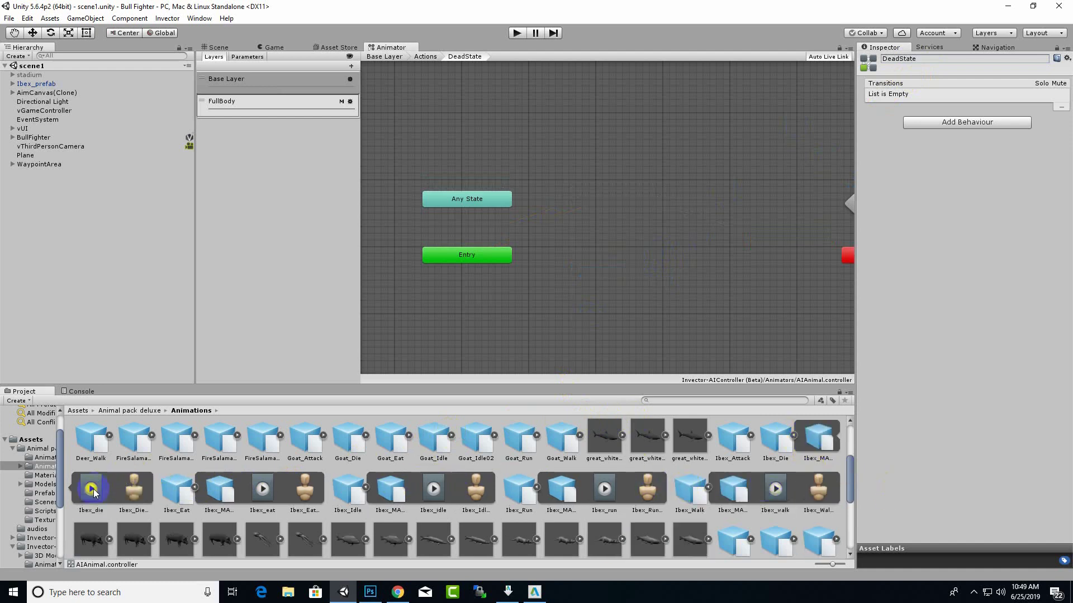
pyautogui.moveTo(91, 489); pyautogui.dragTo(618, 199)
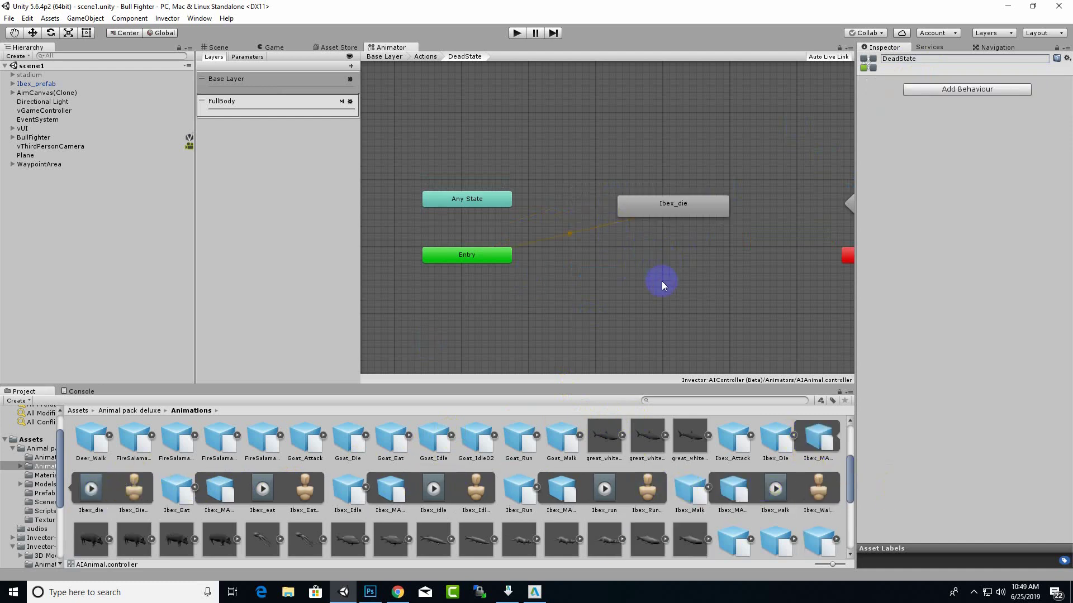
pyautogui.moveTo(713, 243); pyautogui.dragTo(692, 250, button='middle')
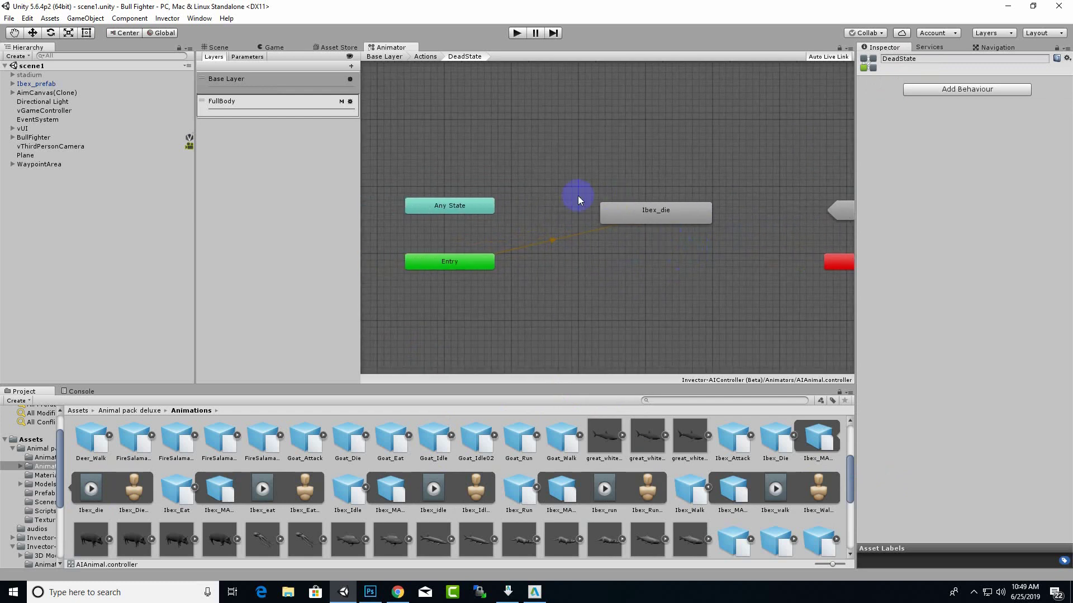
# Create a transition from Any State to Ibex_die with the condition isDead set to true
pyautogui.rightClick(467, 202)
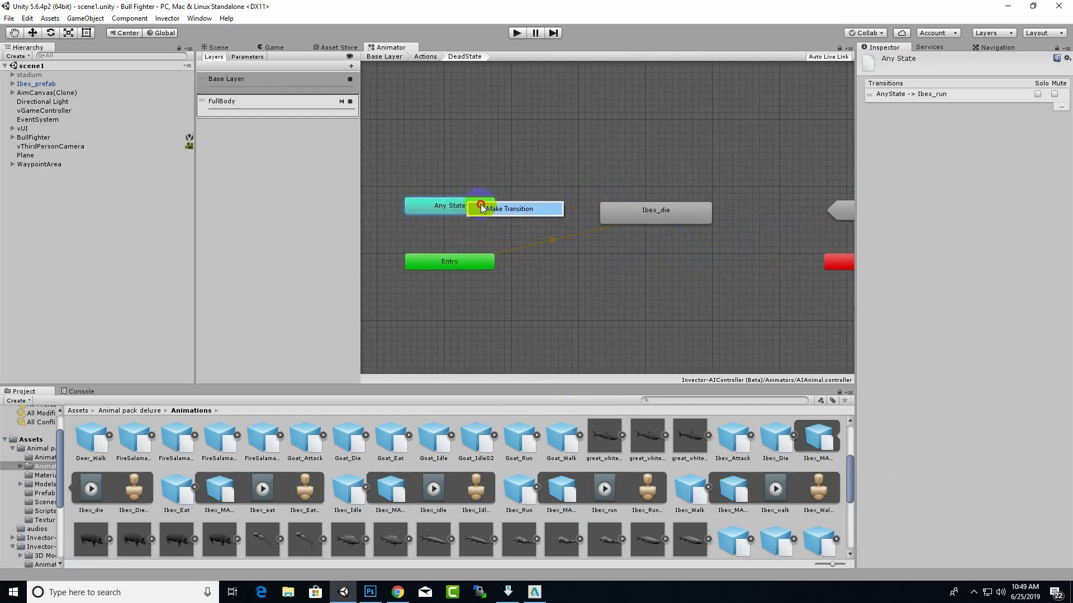
pyautogui.click(483, 209)
pyautogui.click(623, 213)
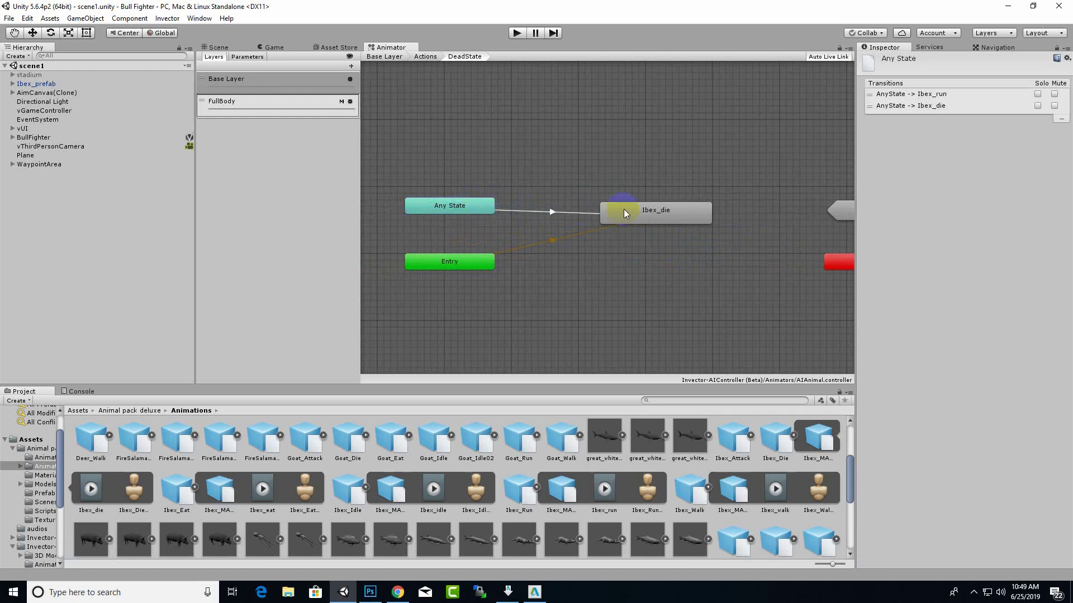
pyautogui.click(550, 213)
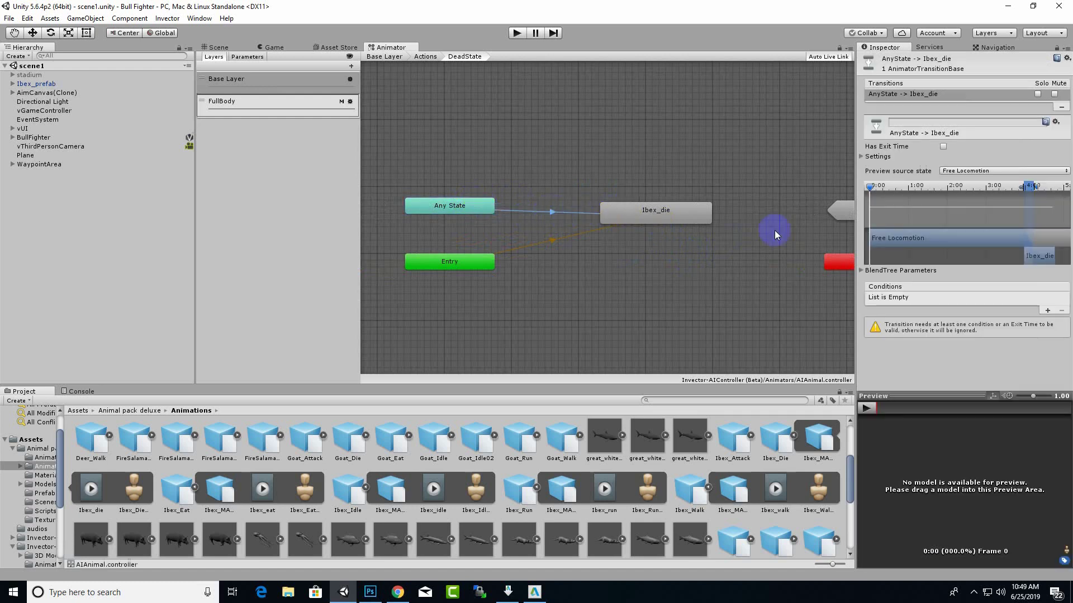
pyautogui.click(1047, 311)
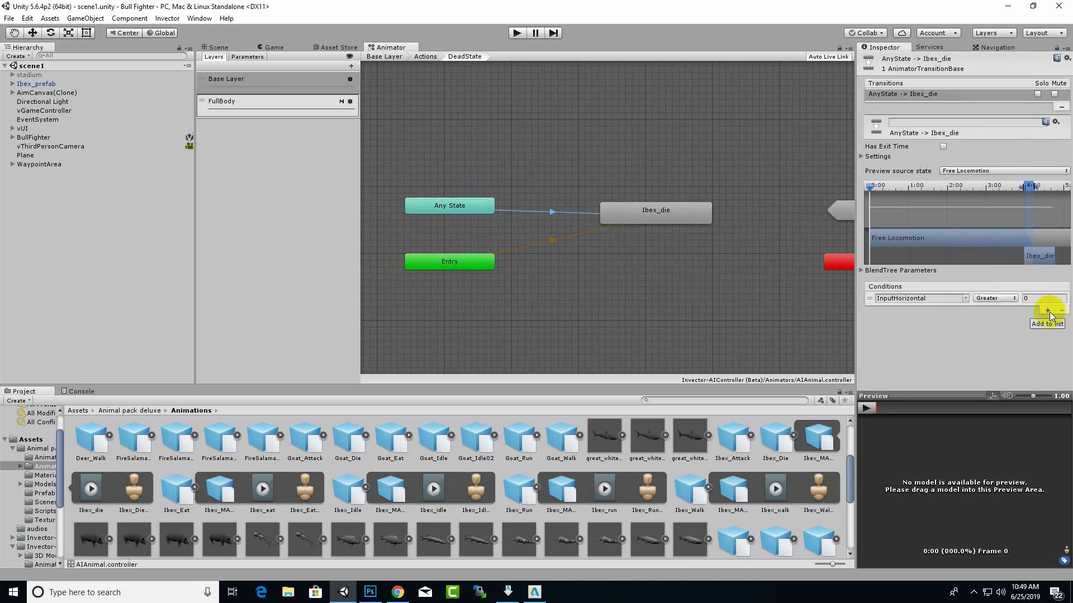
pyautogui.click(965, 300)
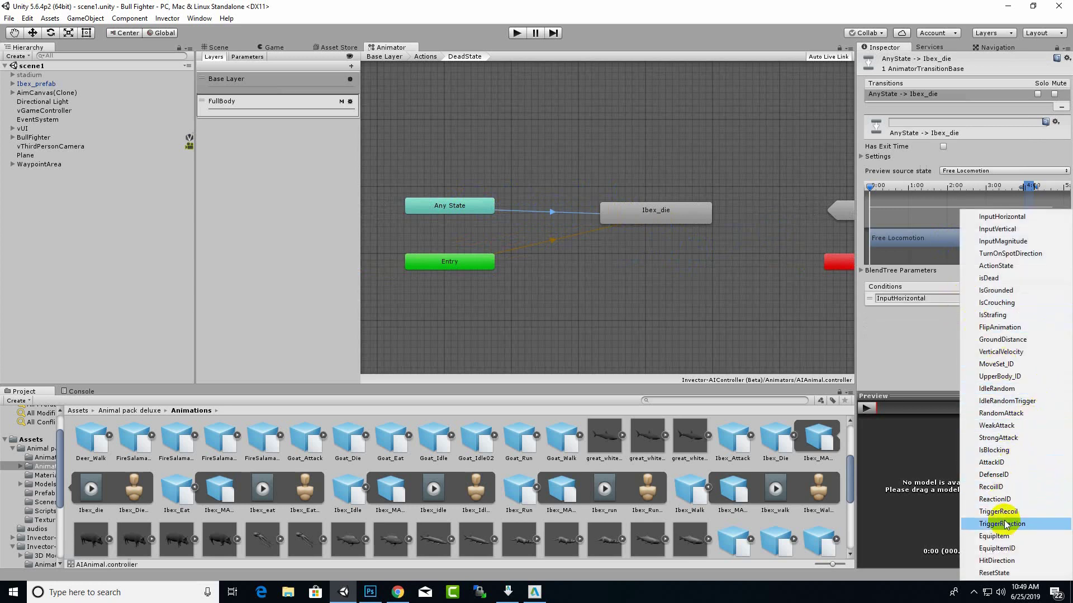
pyautogui.click(1003, 278)
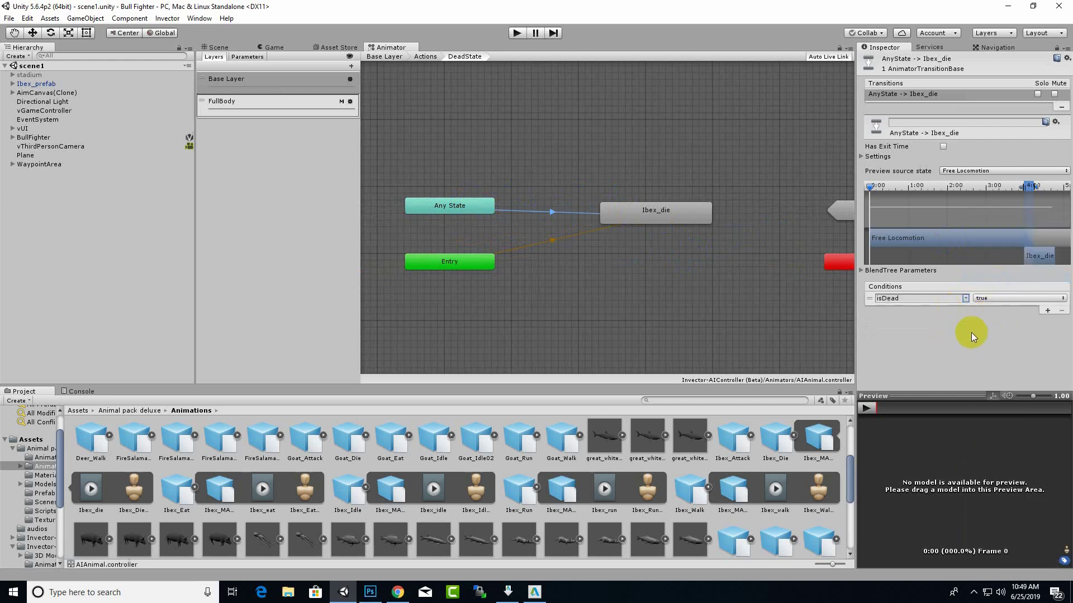
pyautogui.moveTo(746, 294); pyautogui.dragTo(646, 294, button='middle')
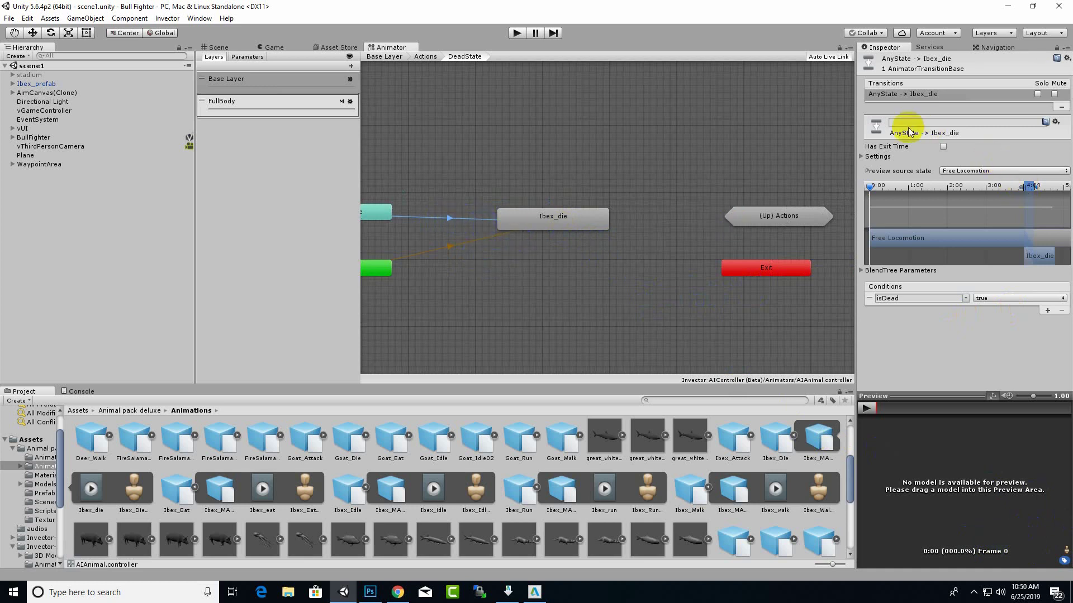
# Disable Can Transition To Self in the settings of the Any State to Ibex_die transition
pyautogui.click(869, 158)
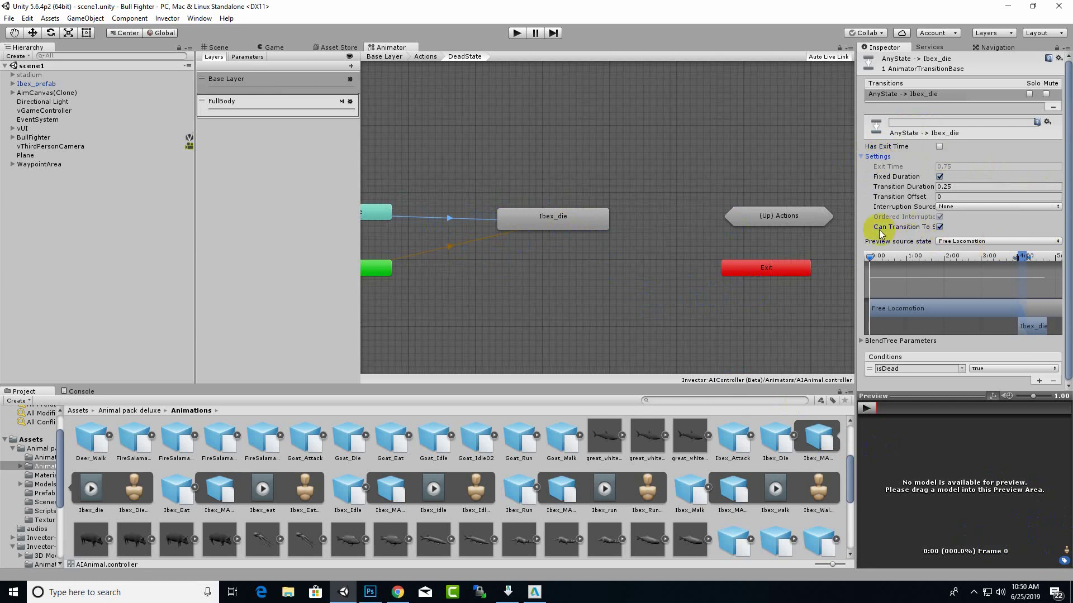
pyautogui.click(939, 228)
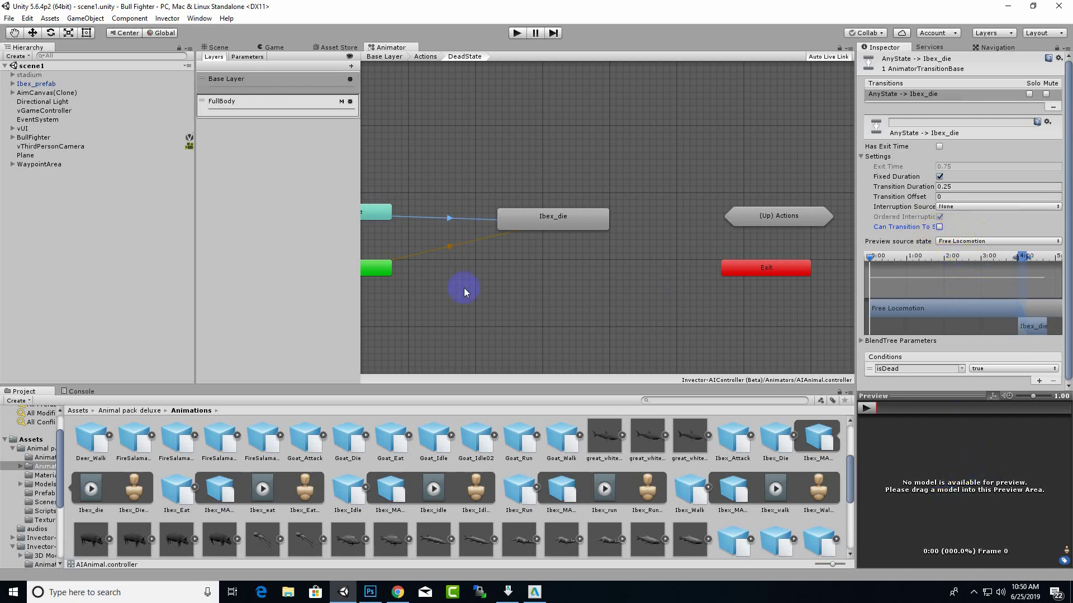
pyautogui.moveTo(581, 278); pyautogui.dragTo(680, 294, button='middle')
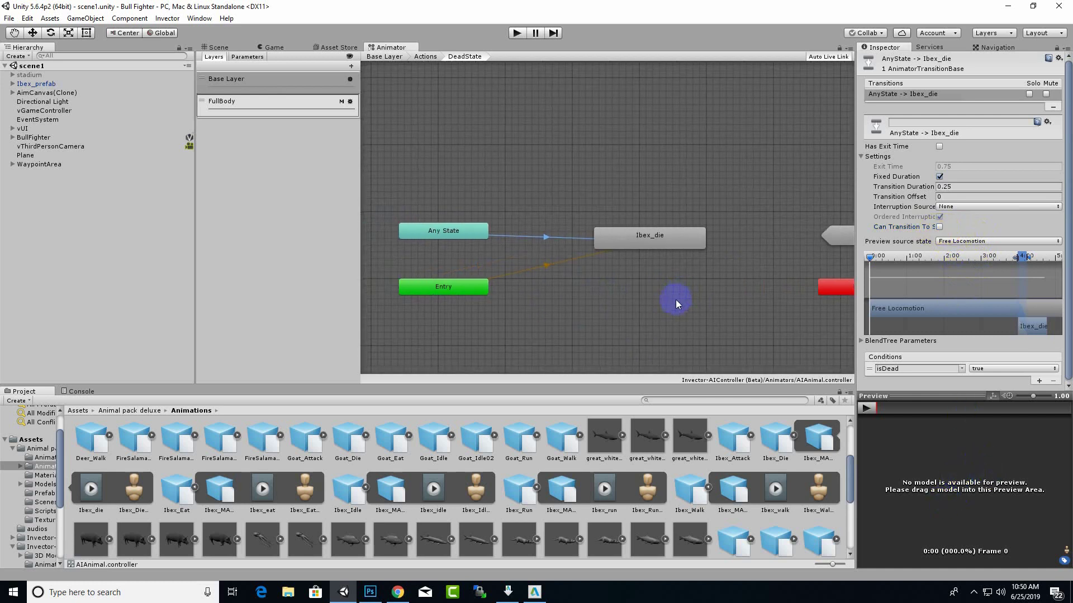
# Return to the Actions sub-state machine and move DeadState up closer beneath GetHit
pyautogui.click(425, 57)
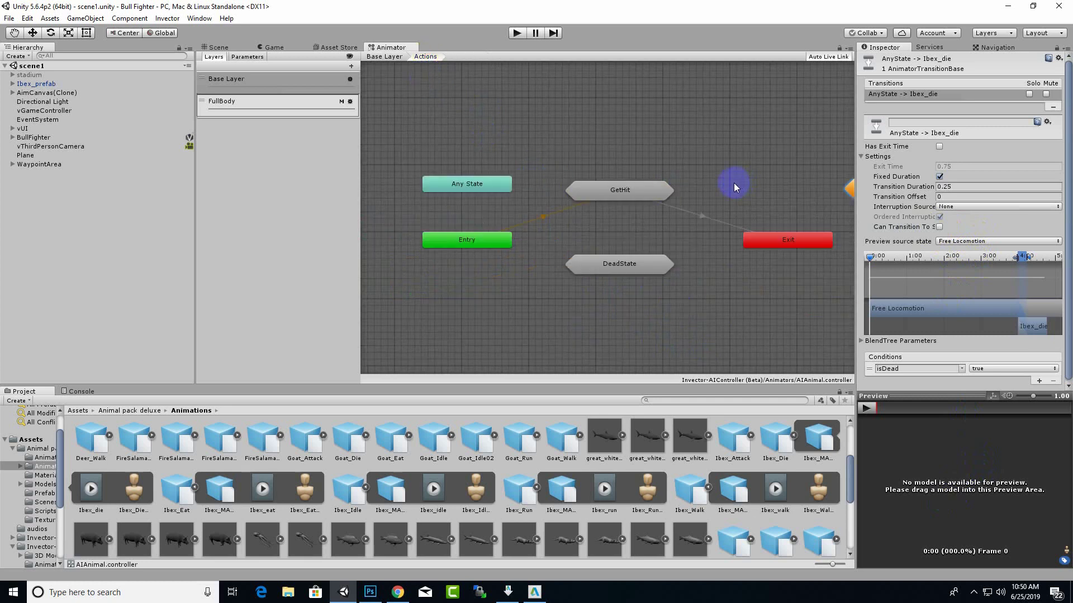
pyautogui.moveTo(621, 272); pyautogui.dragTo(620, 245)
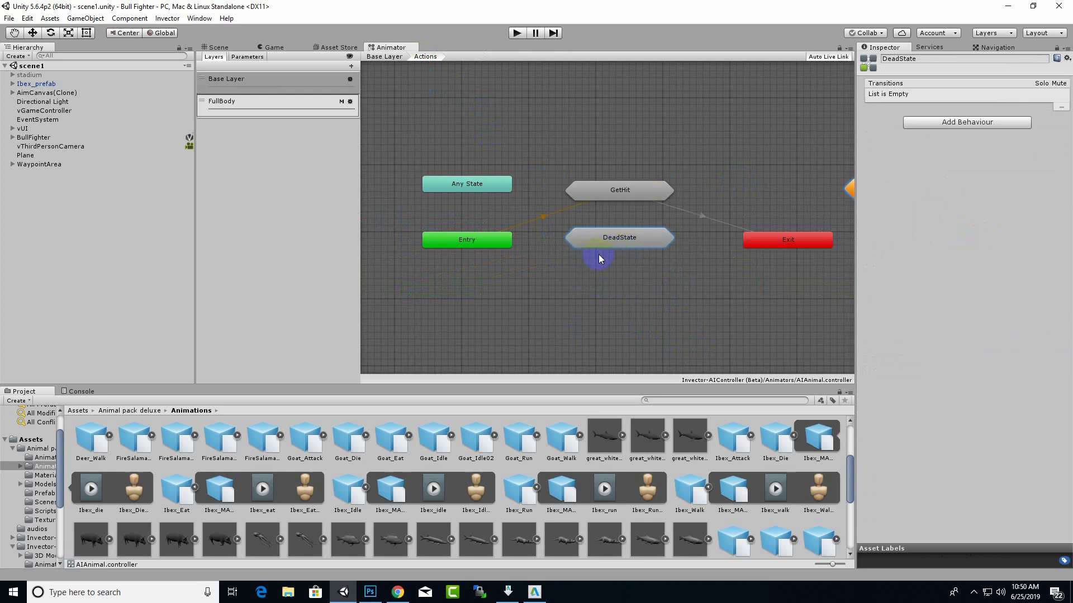
# Copy the Unarmed sub-state machine from WeakAttacks within Attacks on the FullBody layer
pyautogui.click(277, 106)
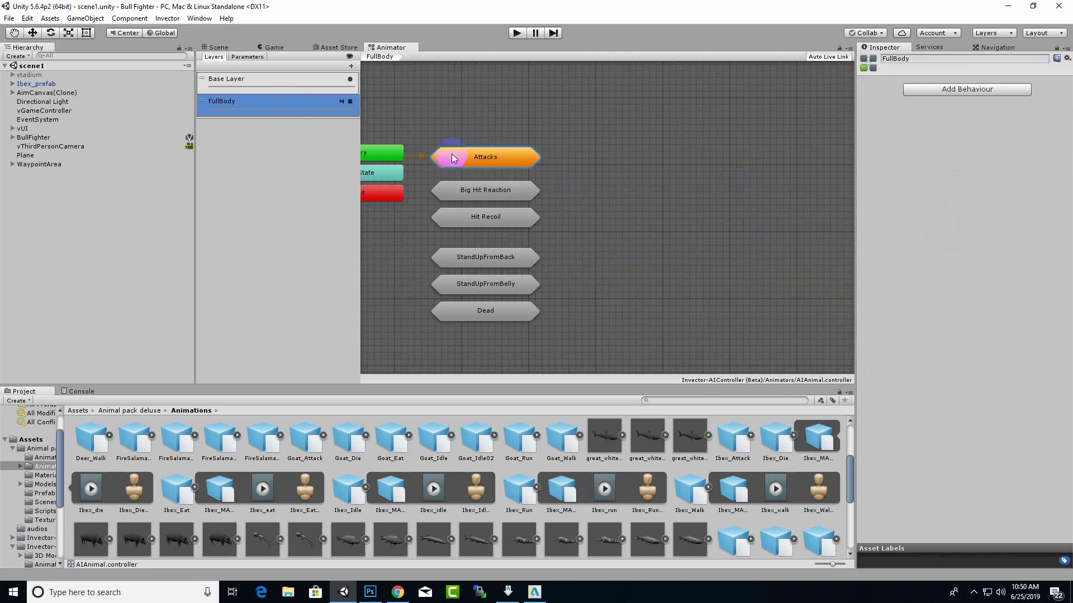
pyautogui.doubleClick(504, 162)
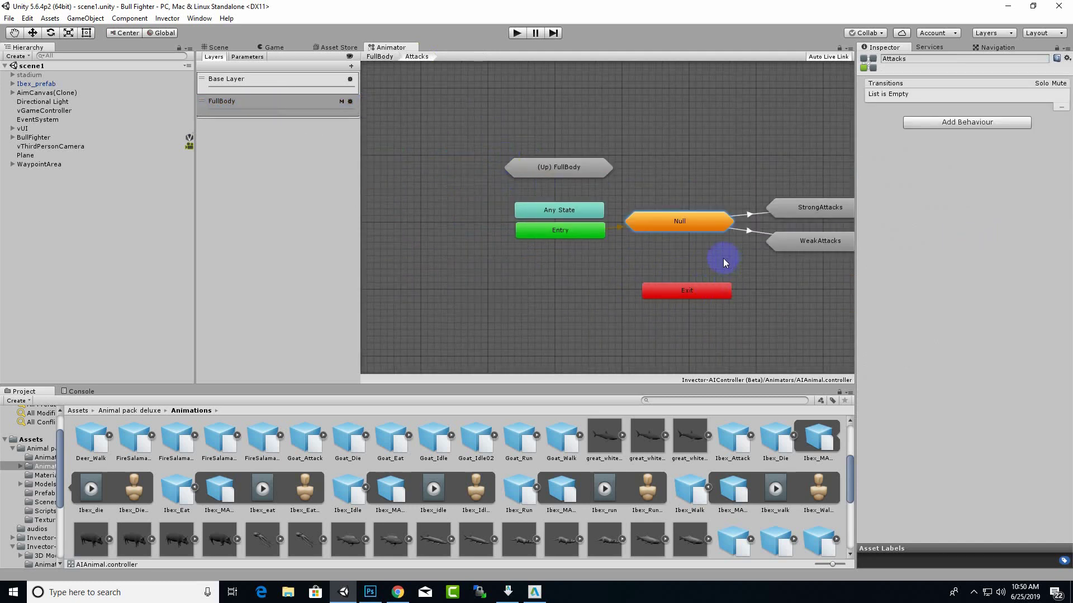
pyautogui.moveTo(723, 258); pyautogui.dragTo(471, 254, button='middle')
pyautogui.doubleClick(581, 243)
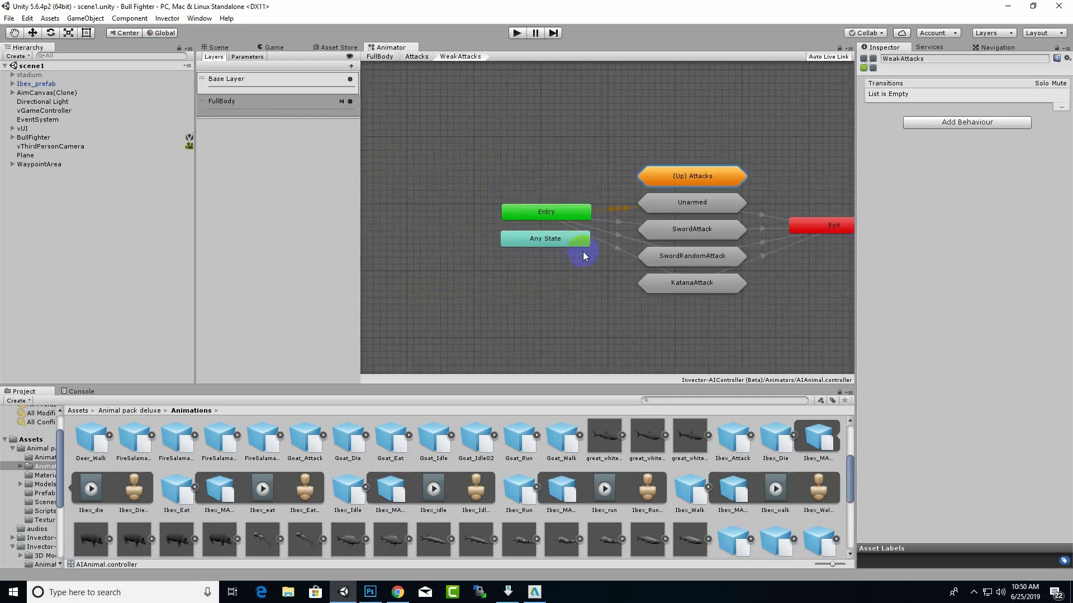
pyautogui.click(660, 206)
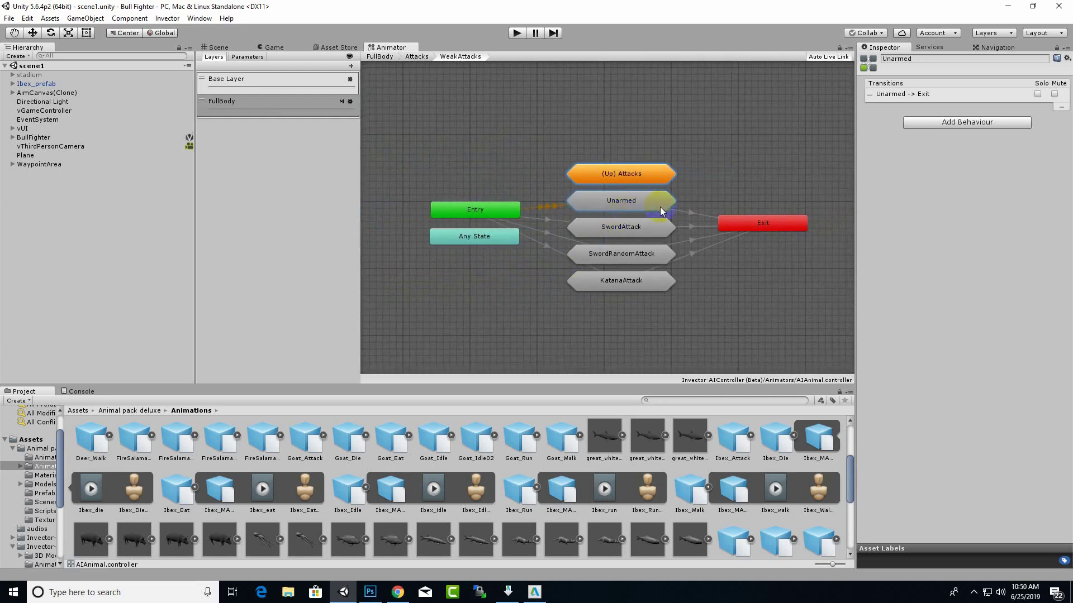
pyautogui.rightClick(613, 210)
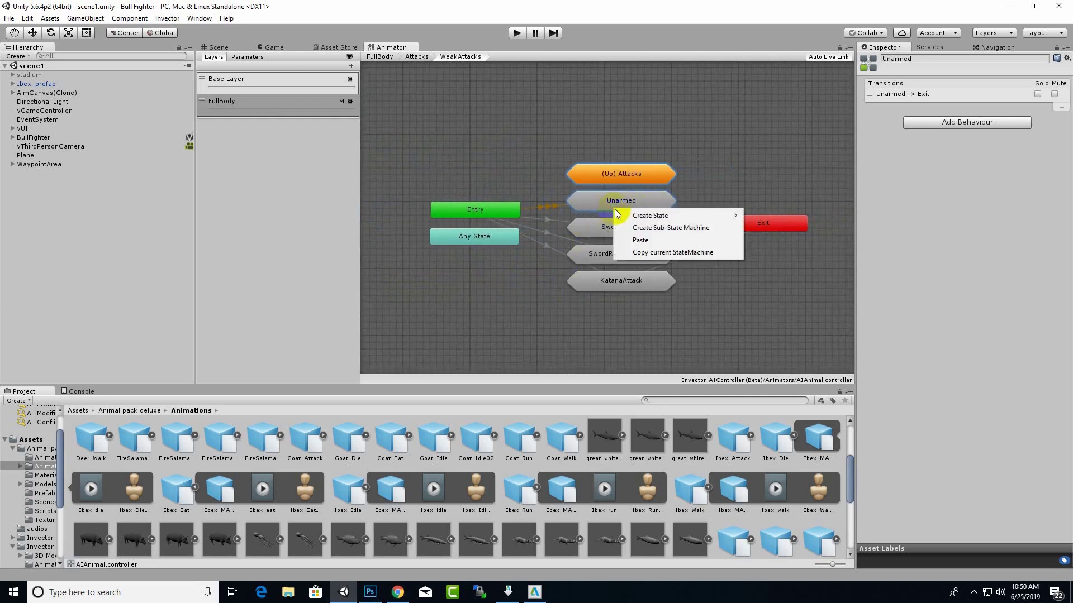
pyautogui.click(525, 272)
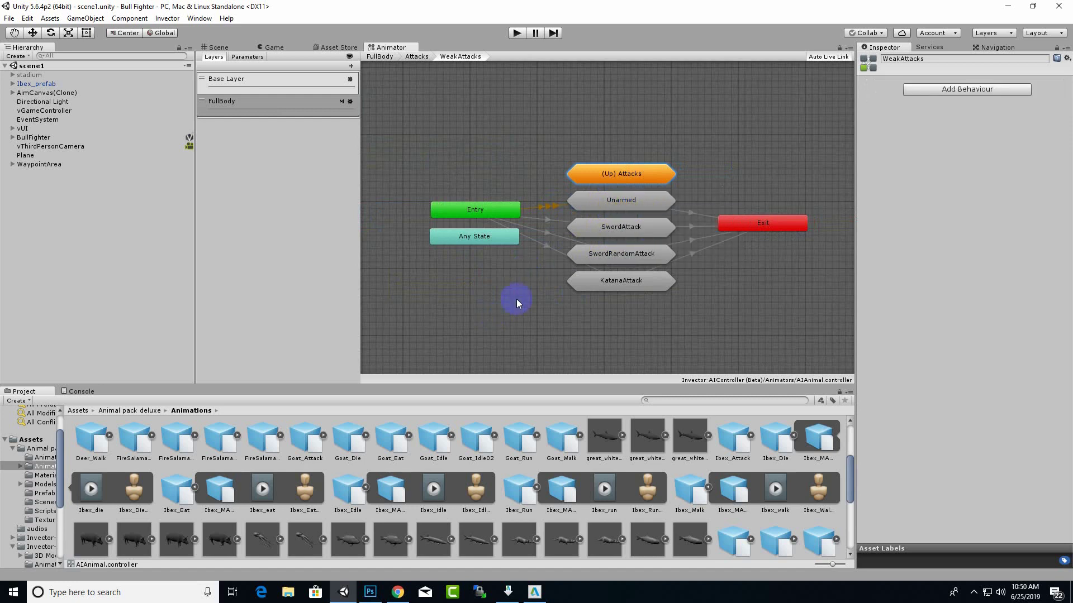
pyautogui.click(610, 207)
pyautogui.rightClick(622, 201)
pyautogui.click(636, 218)
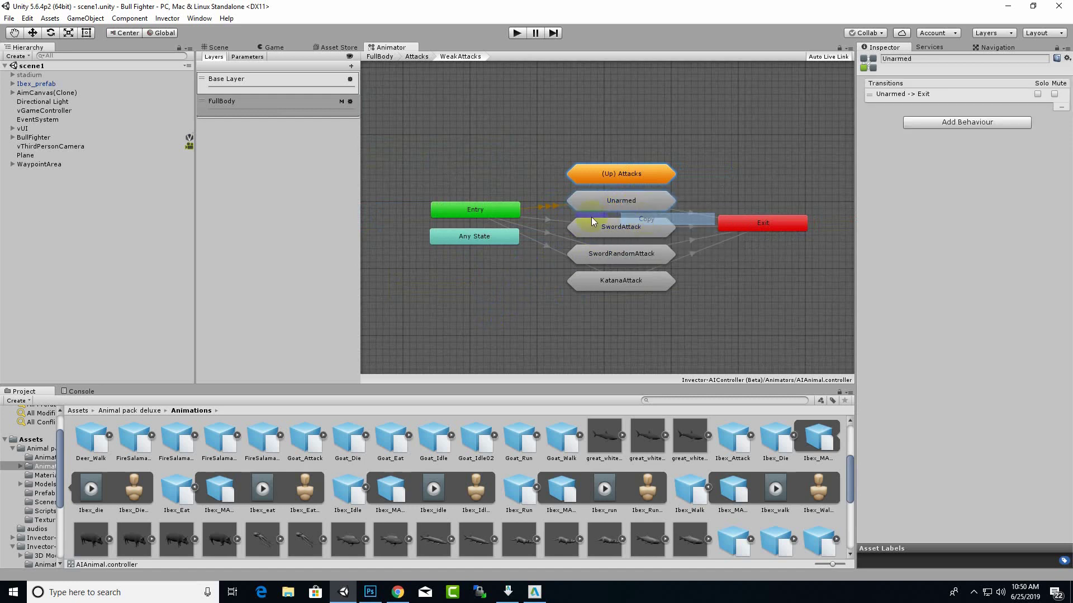
# Paste the copied Unarmed sub-state machine into Actions on the Base Layer and place it below DeadState
pyautogui.click(234, 85)
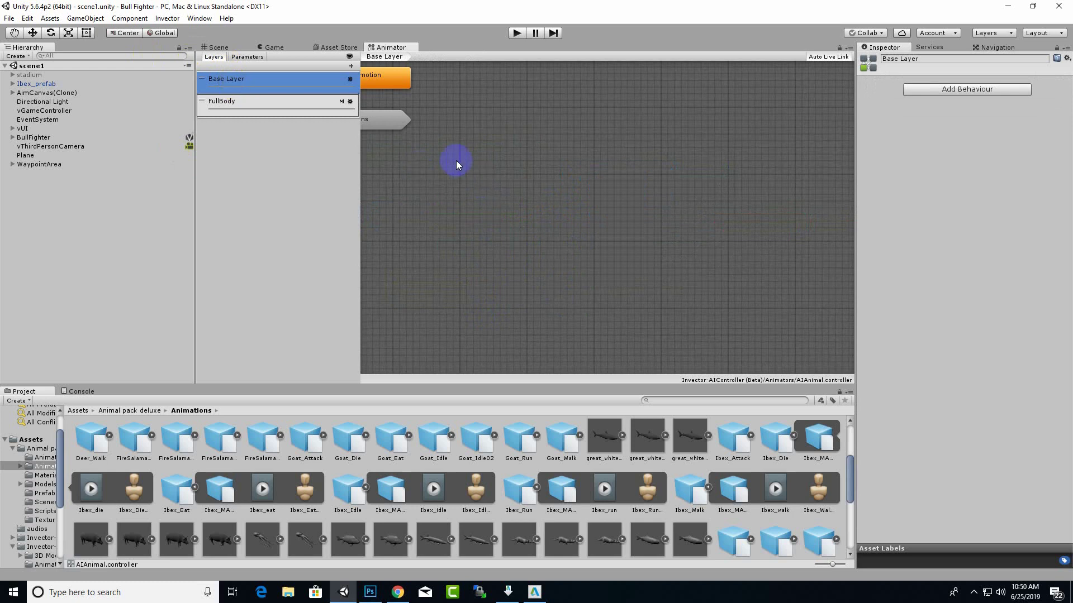
pyautogui.moveTo(455, 161); pyautogui.dragTo(733, 235, button='middle')
pyautogui.doubleClick(670, 199)
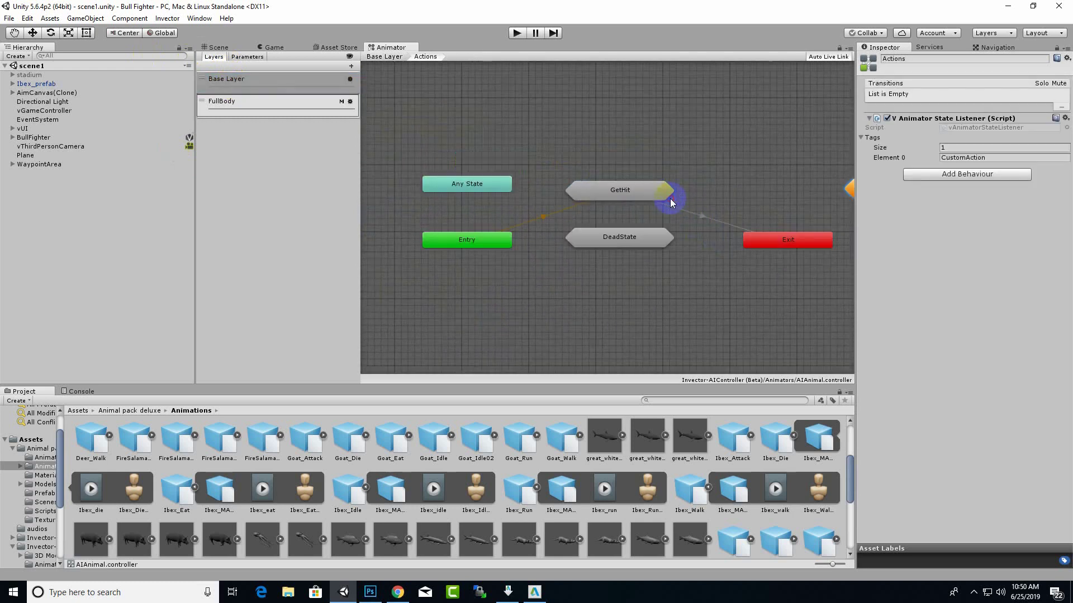
pyautogui.rightClick(635, 288)
pyautogui.click(652, 319)
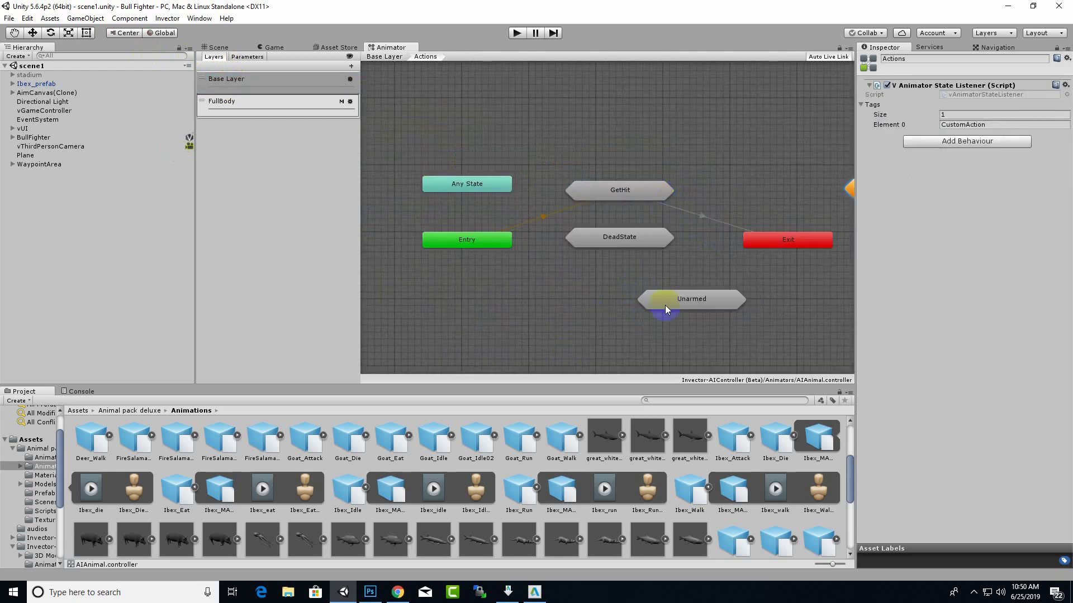
pyautogui.moveTo(665, 305); pyautogui.dragTo(605, 296)
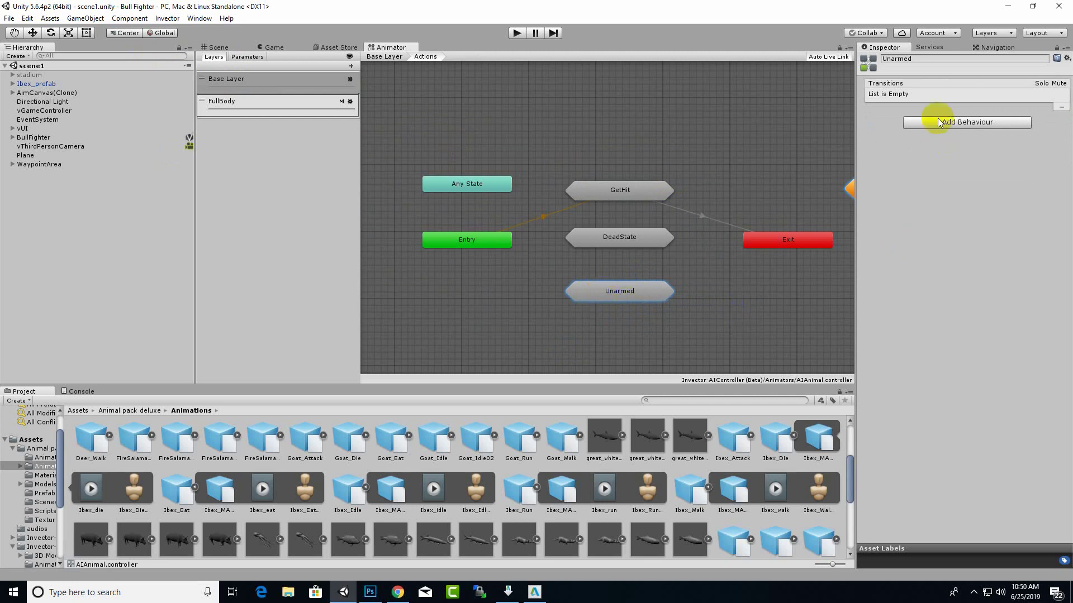
# Rename the pasted Unarmed sub-state machine as Attacks and even out its spacing below DeadState
pyautogui.click(940, 64)
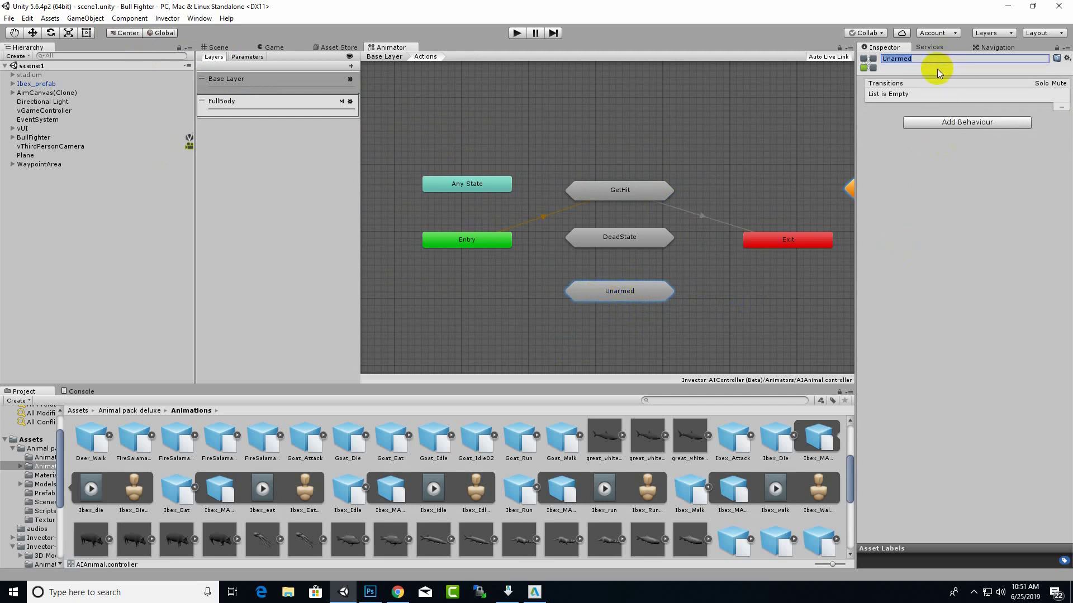
pyautogui.write('Attacks')
pyautogui.press('Return')
pyautogui.moveTo(621, 300); pyautogui.dragTo(622, 292)
# Return the project view to the root Assets folder and delete the FullBody layer from the animator controller
pyautogui.click(105, 412)
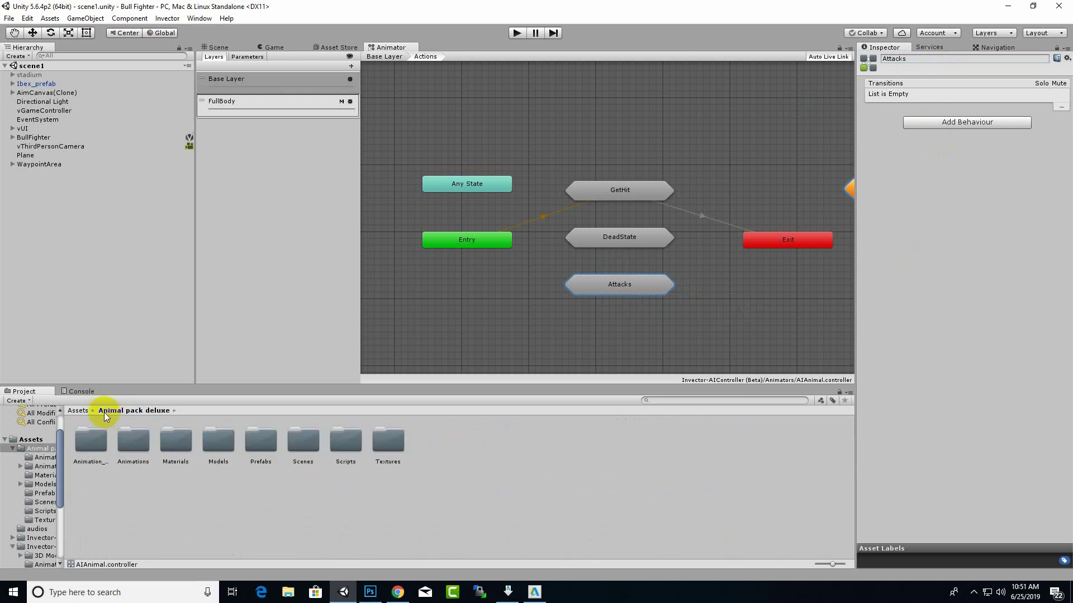
pyautogui.click(79, 411)
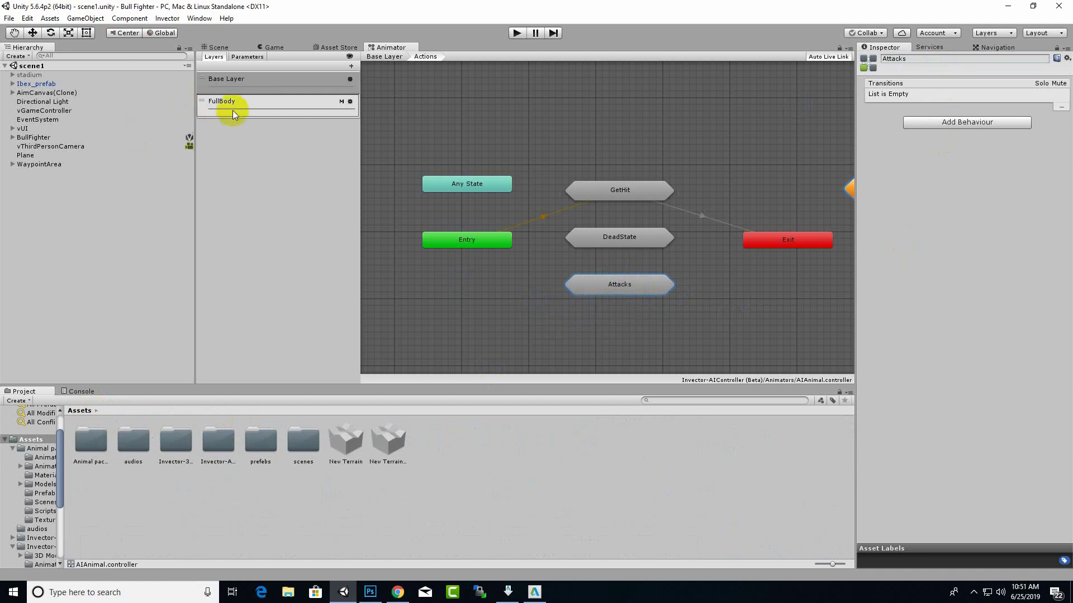
pyautogui.click(267, 110)
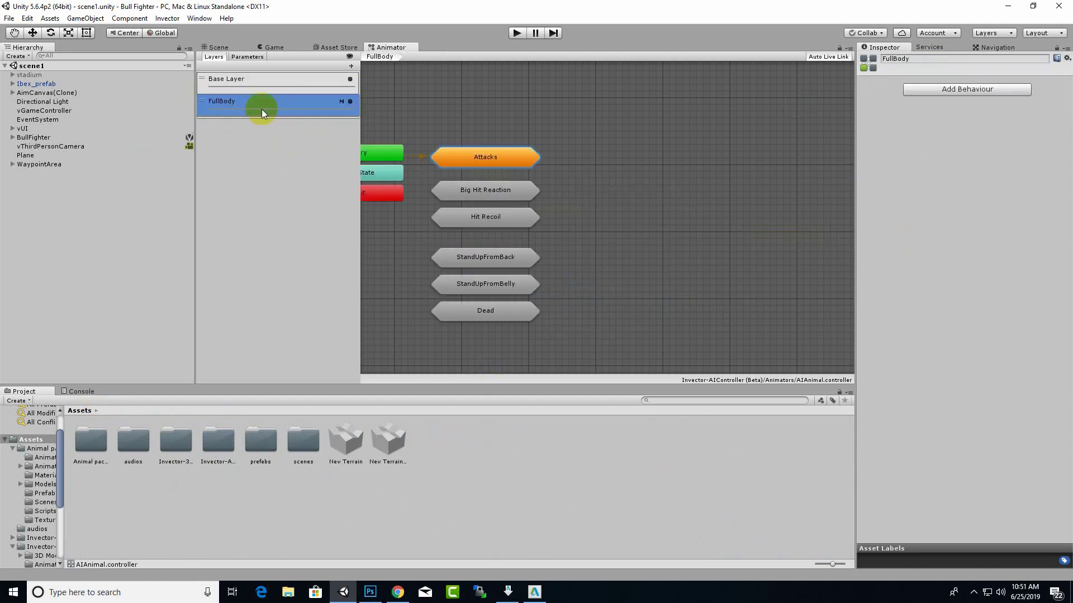
pyautogui.press('Delete')
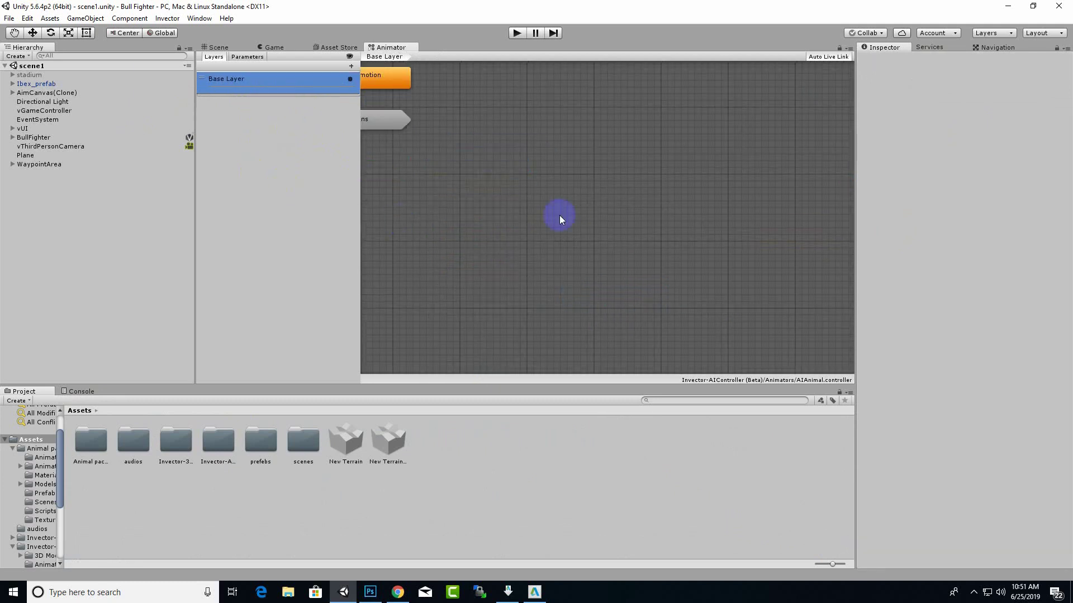
# Open the Attacks sub-state machine inside Actions on the Base Layer
pyautogui.click(475, 155)
pyautogui.moveTo(479, 158); pyautogui.dragTo(738, 263, button='middle')
pyautogui.doubleClick(580, 223)
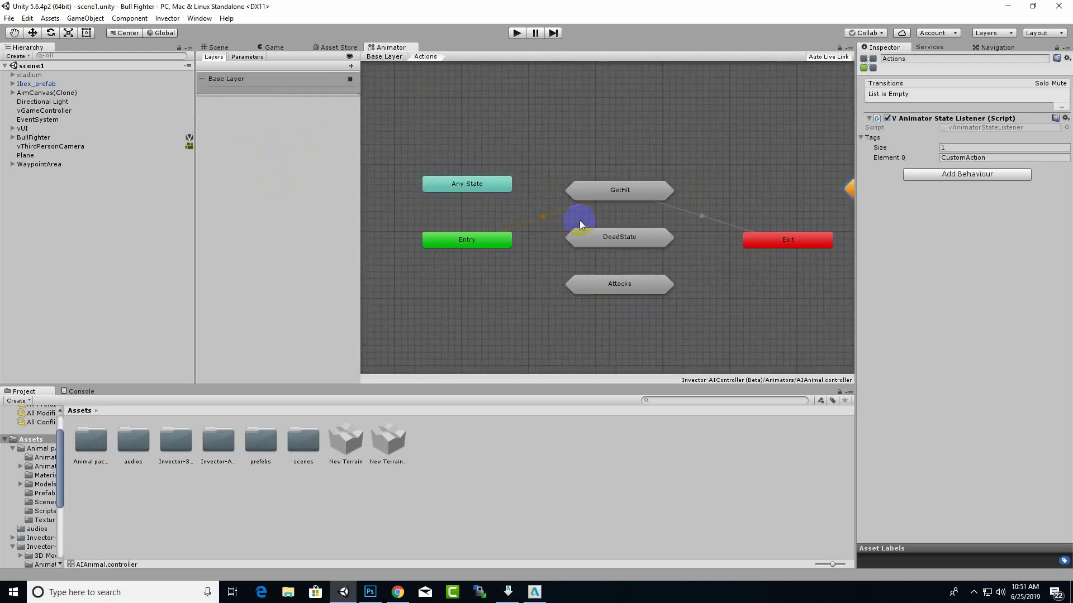
pyautogui.click(627, 287)
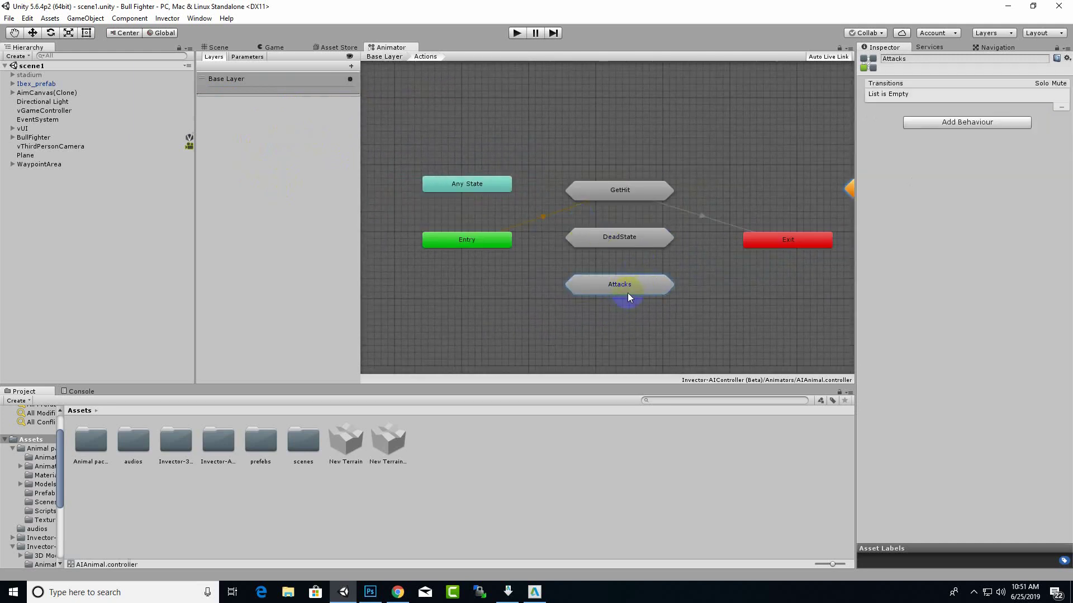
pyautogui.doubleClick(629, 290)
pyautogui.moveTo(642, 302); pyautogui.dragTo(569, 282, button='middle')
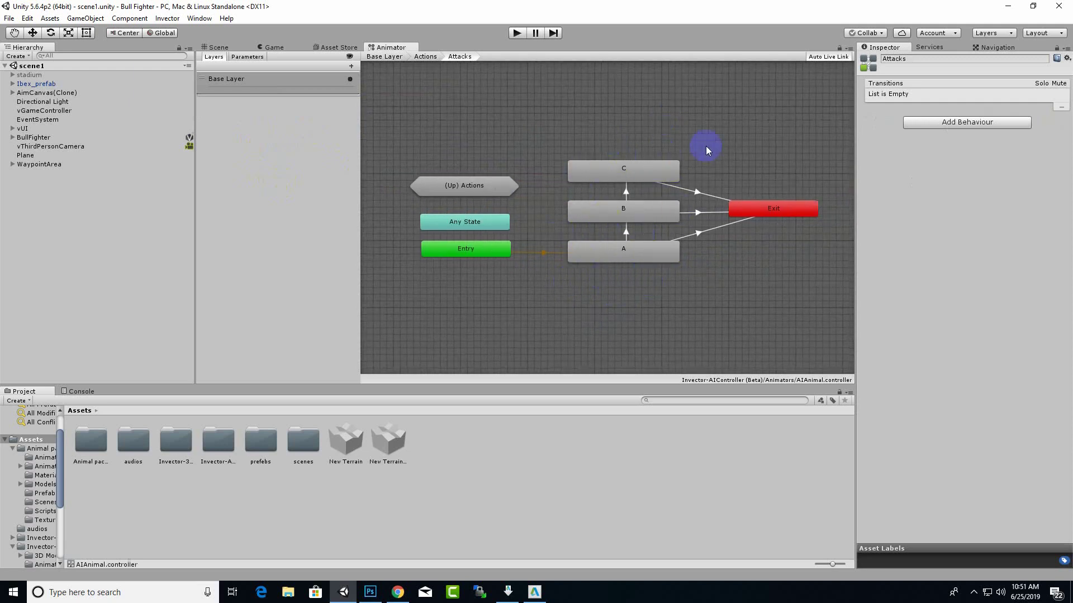
# Delete states B and C from Attacks, keeping only state A
pyautogui.click(636, 217)
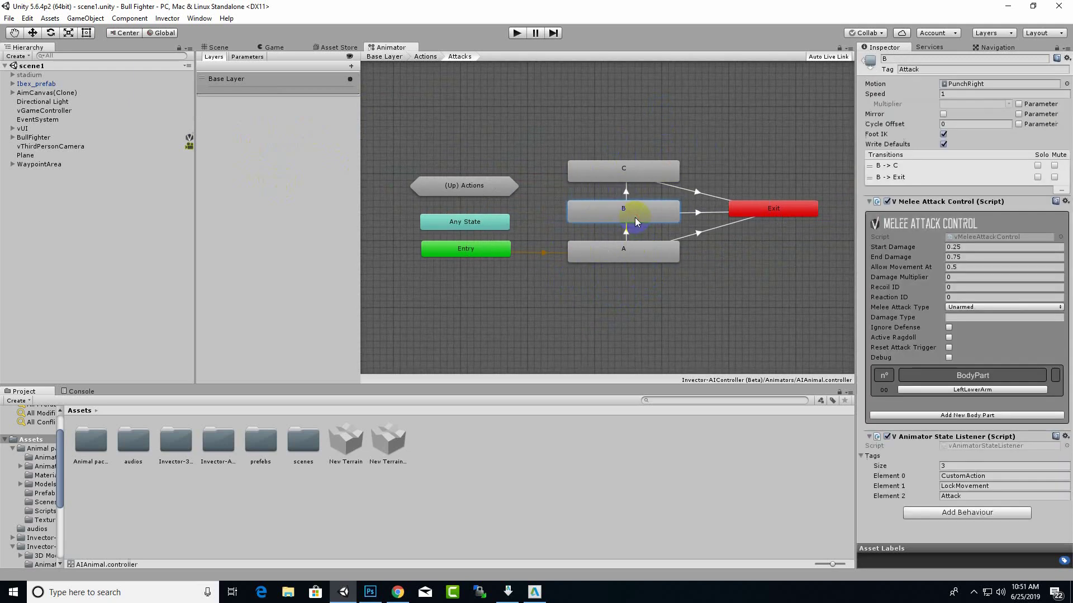
pyautogui.press('Delete')
pyautogui.click(632, 179)
pyautogui.press('Delete')
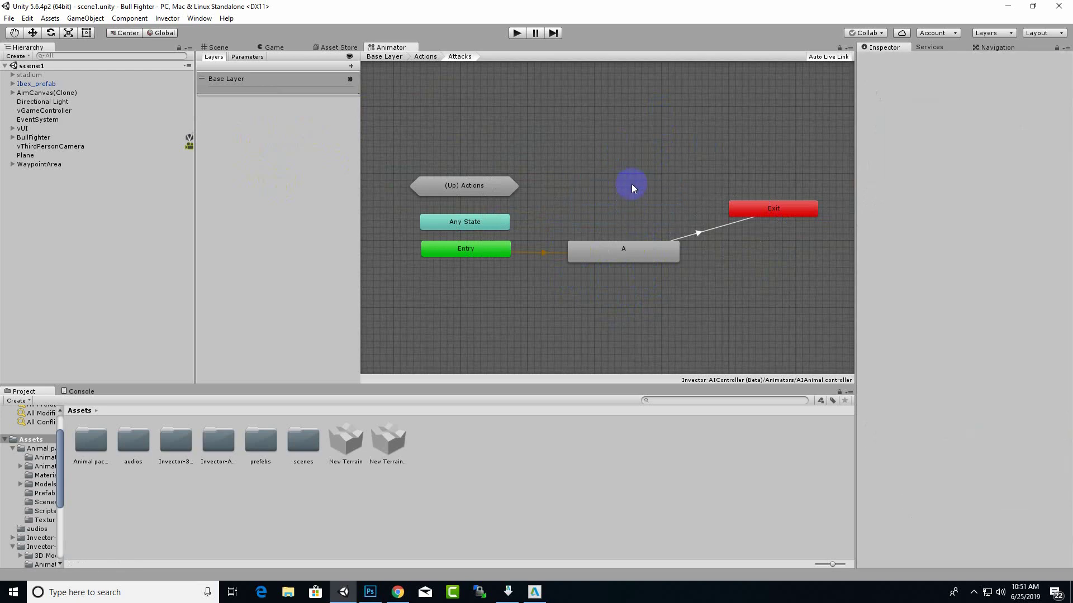
# Inspect state A's attack settings and open the Animations folder of Animal pack deluxe
pyautogui.click(602, 257)
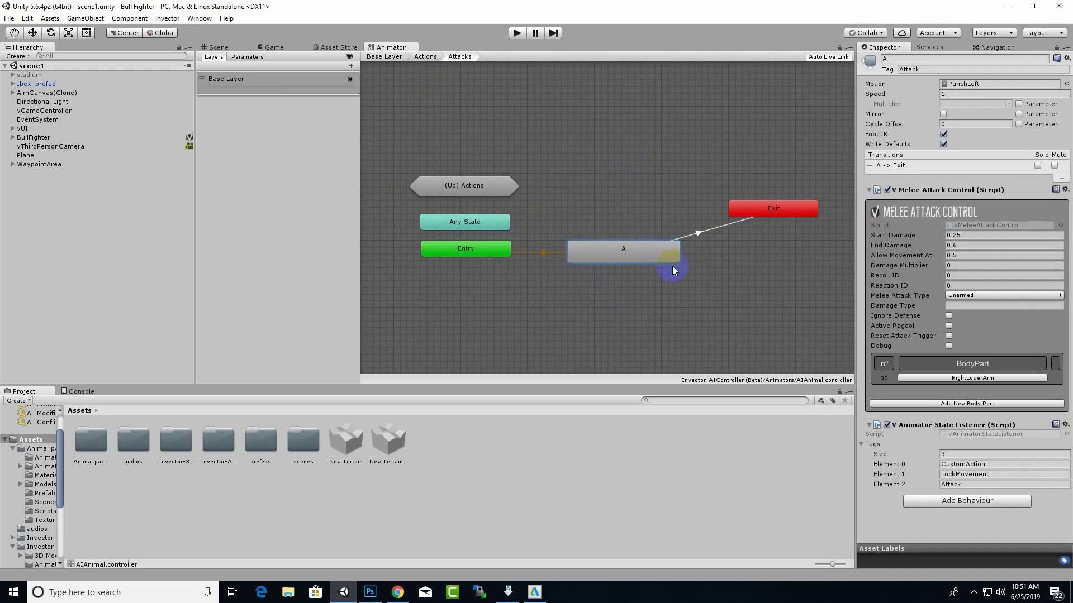
pyautogui.moveTo(672, 266); pyautogui.dragTo(624, 256, button='middle')
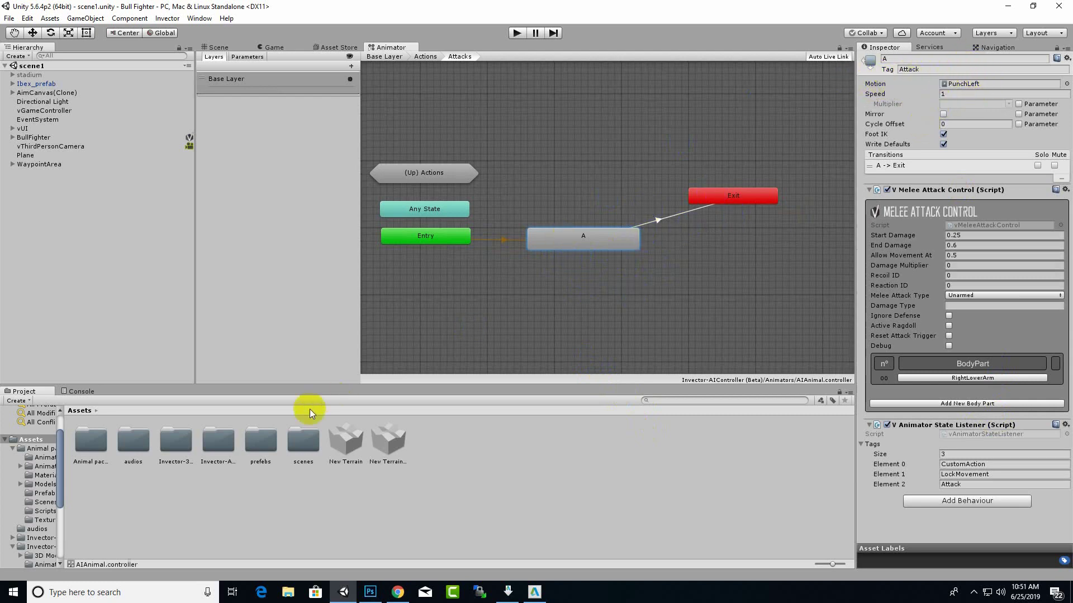
pyautogui.click(89, 446)
pyautogui.doubleClick(93, 450)
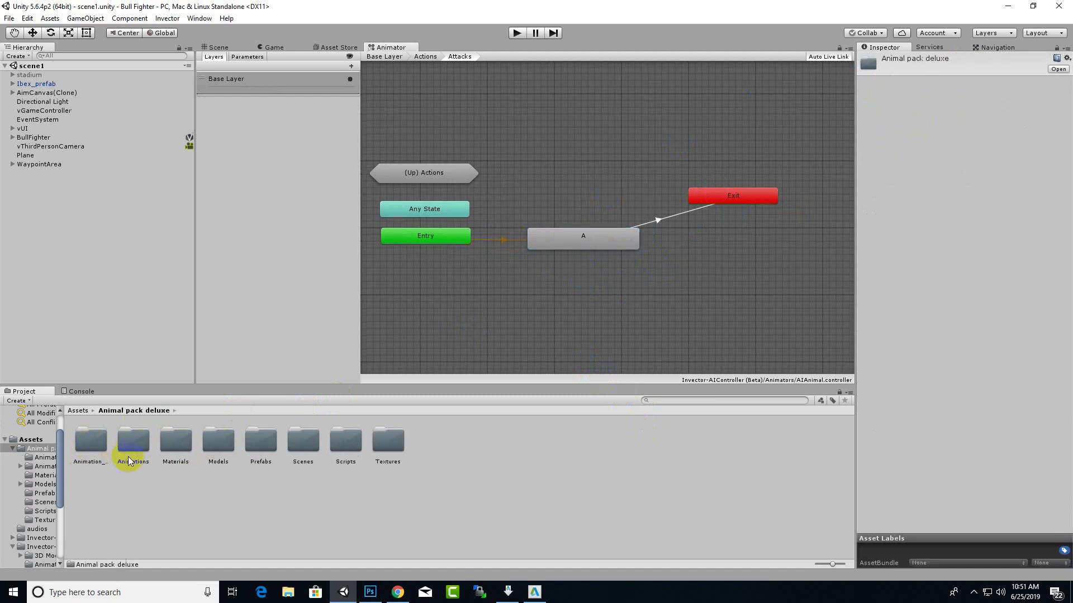
pyautogui.doubleClick(132, 441)
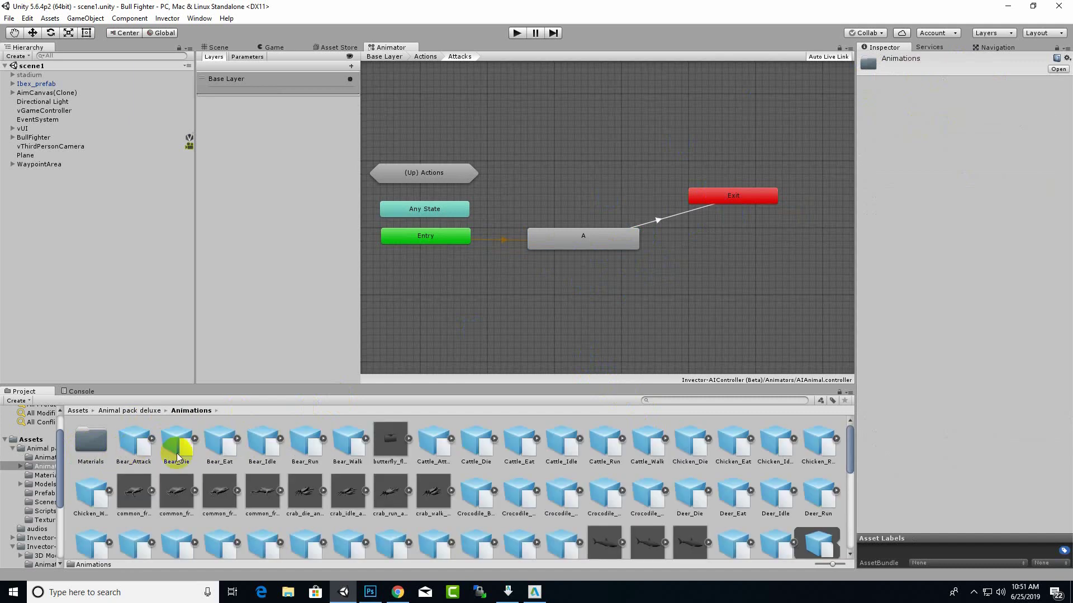
# Collapse the expanded Ibex_Run, Ibex_Idle and Ibex_Eat models and locate the Ibex_Attack model in the Animations folder
pyautogui.scroll(-3, 201, 481)
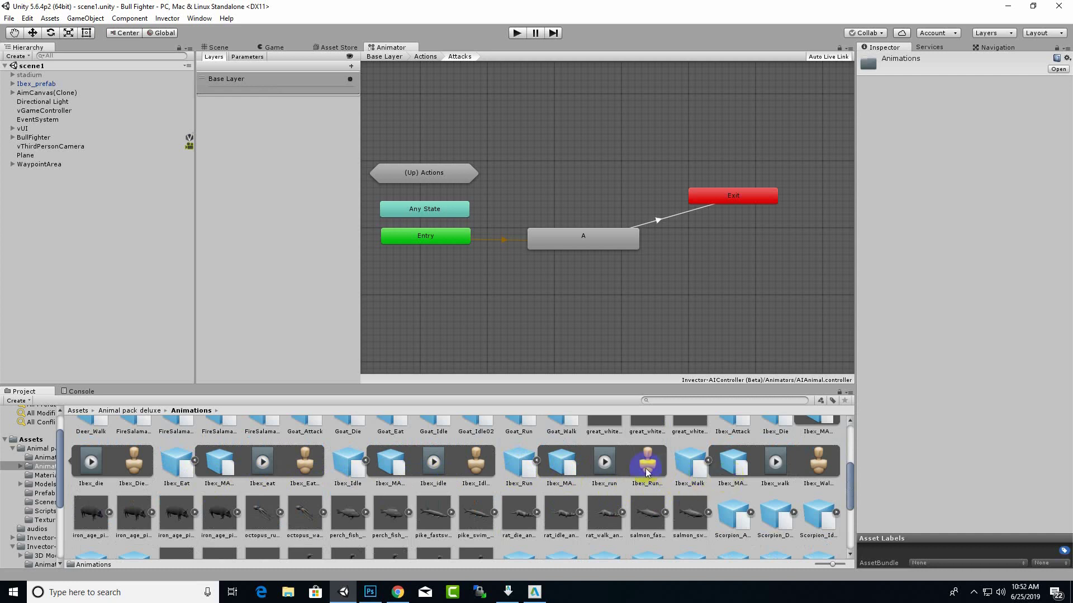
pyautogui.click(536, 463)
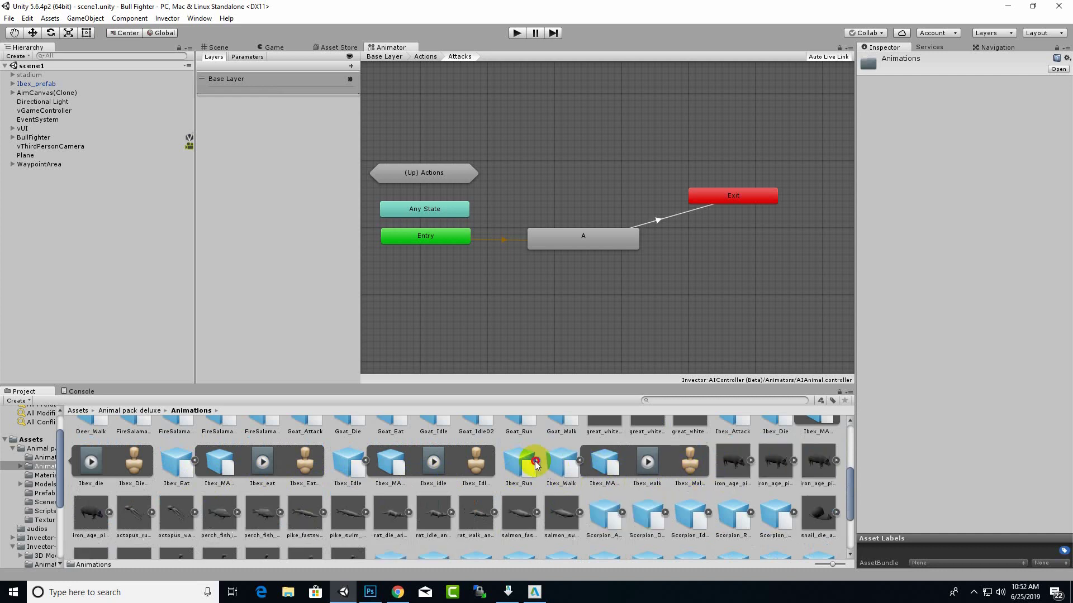
pyautogui.click(365, 461)
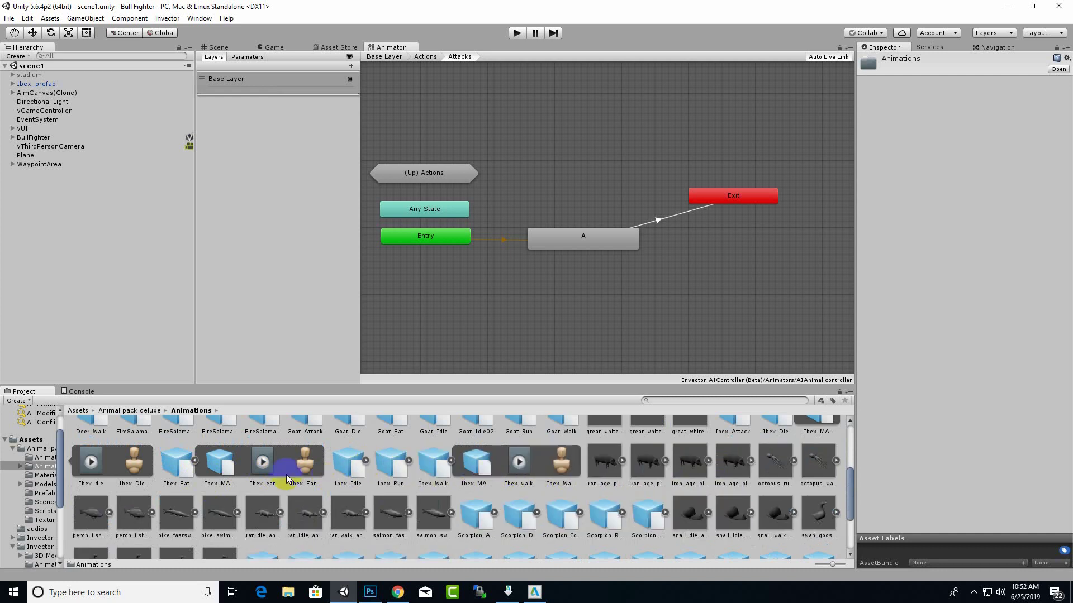
pyautogui.click(195, 460)
pyautogui.scroll(3, 779, 486)
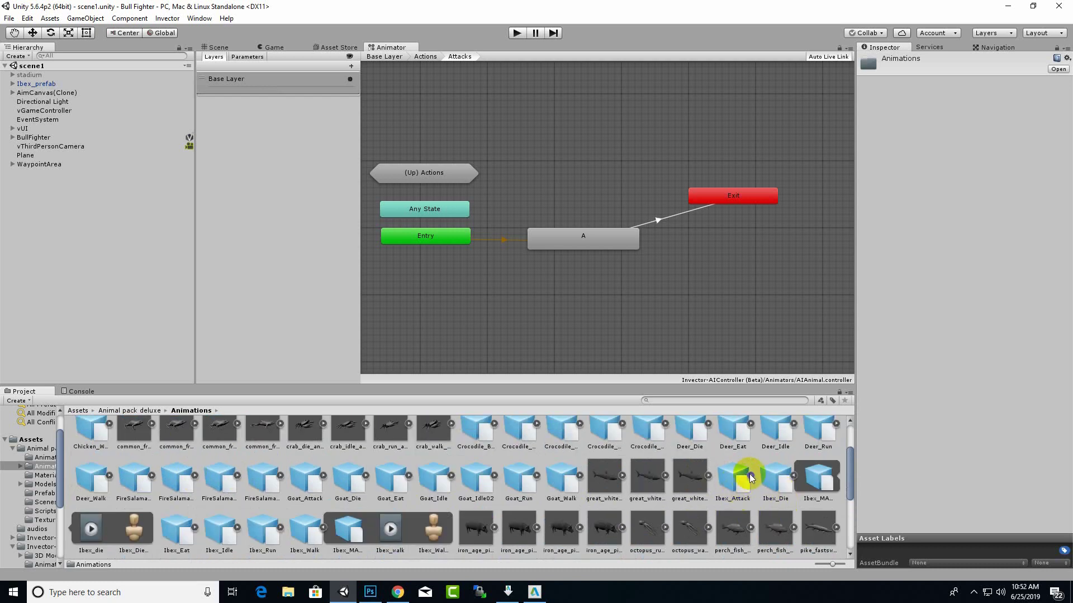
# Assign the Ibex_attack clip from the Ibex_Attack model as the motion of attack state A
pyautogui.click(609, 244)
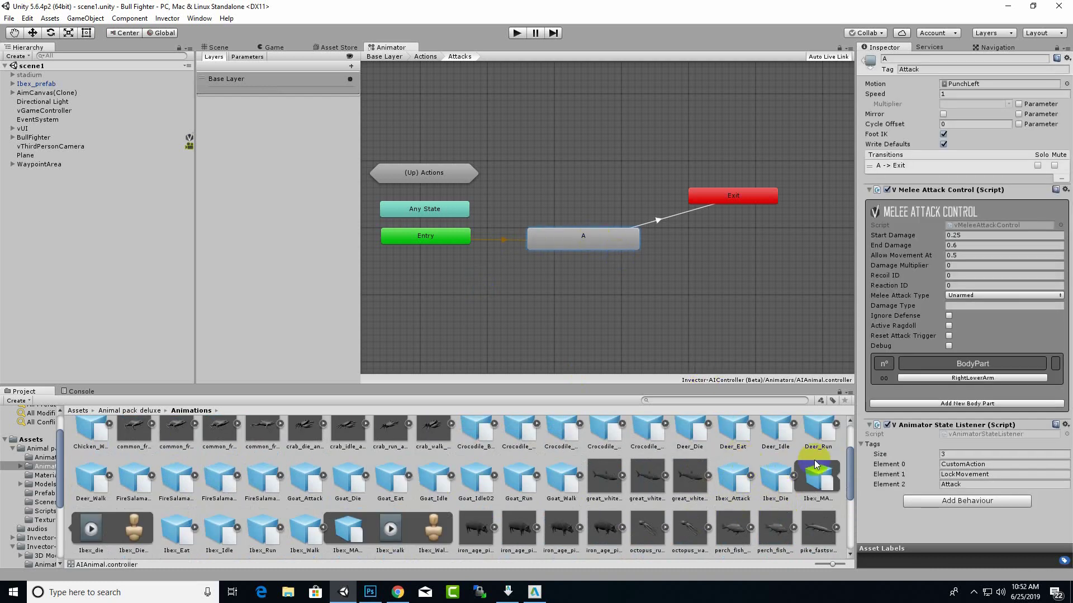
pyautogui.click(750, 476)
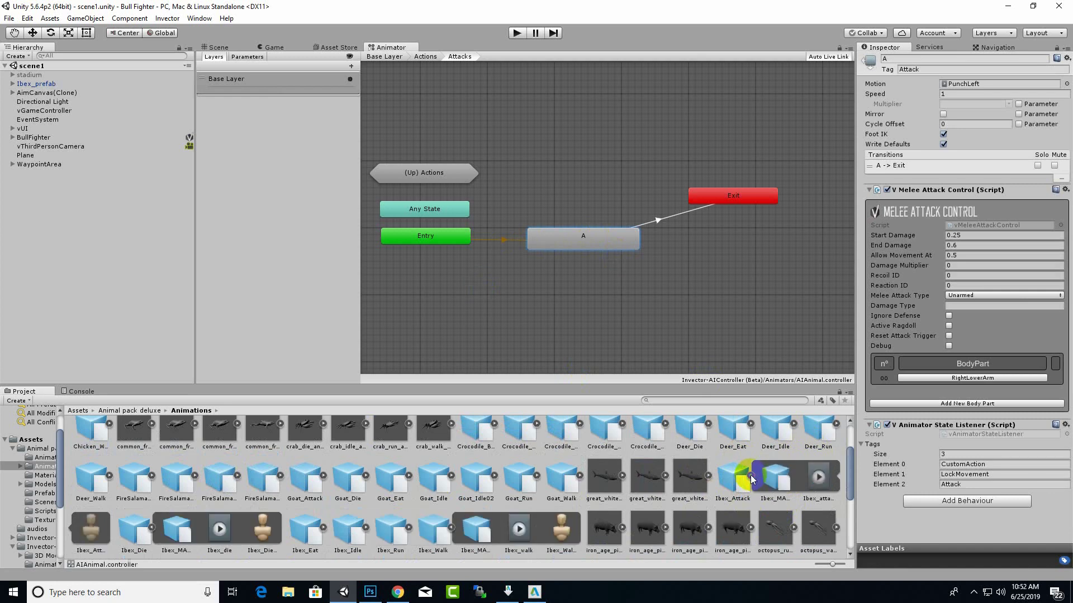
pyautogui.moveTo(818, 479); pyautogui.dragTo(996, 85)
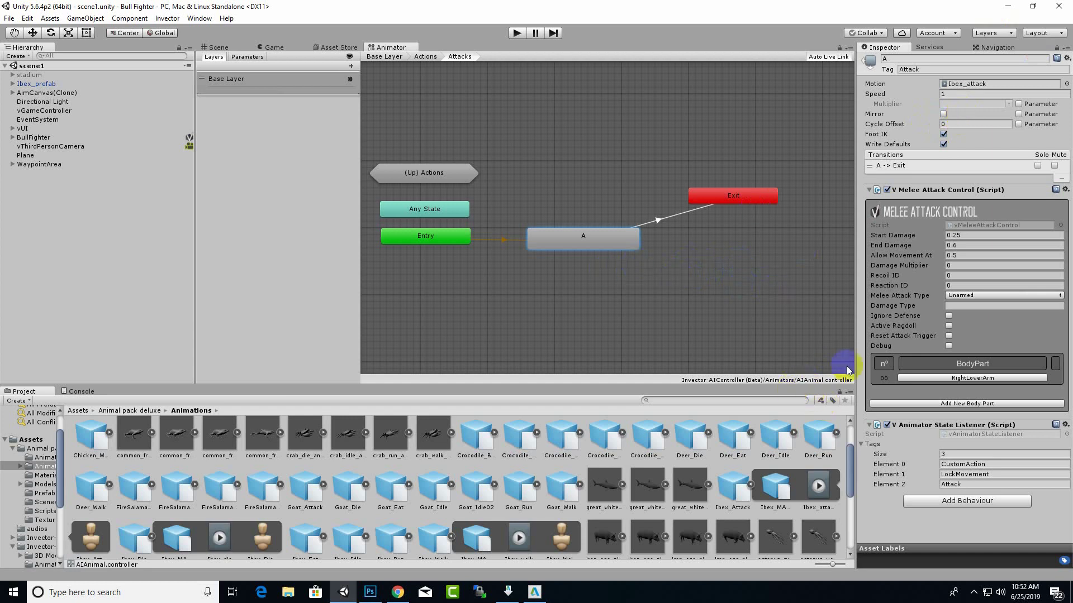
pyautogui.click(966, 370)
# Return to the scene, select Ibex_prefab and examine its Melee Manager component
pyautogui.click(215, 47)
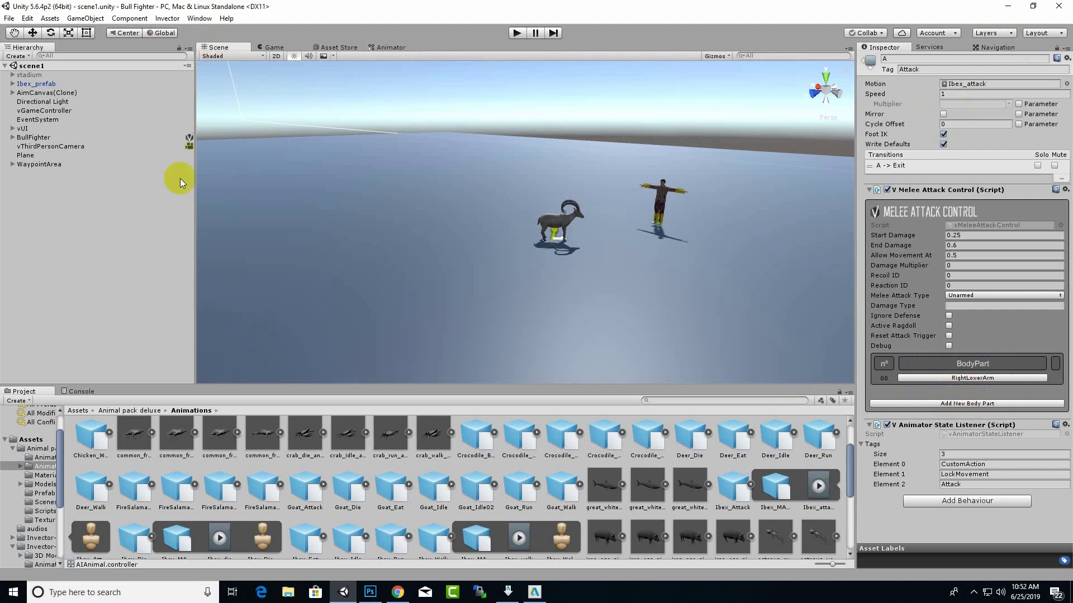
pyautogui.click(46, 85)
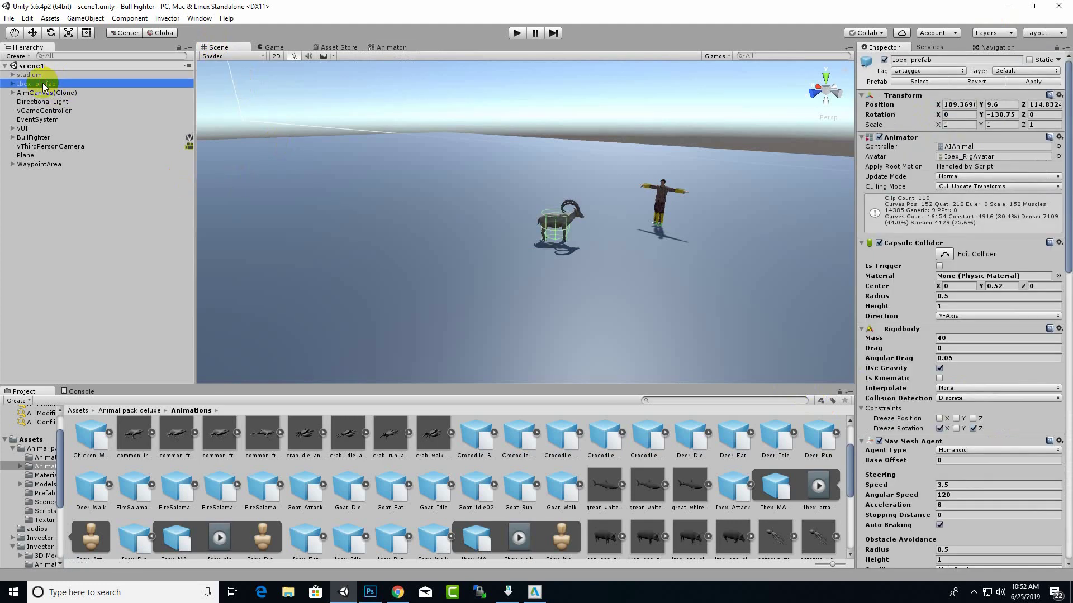
pyautogui.scroll(-5, 884, 281)
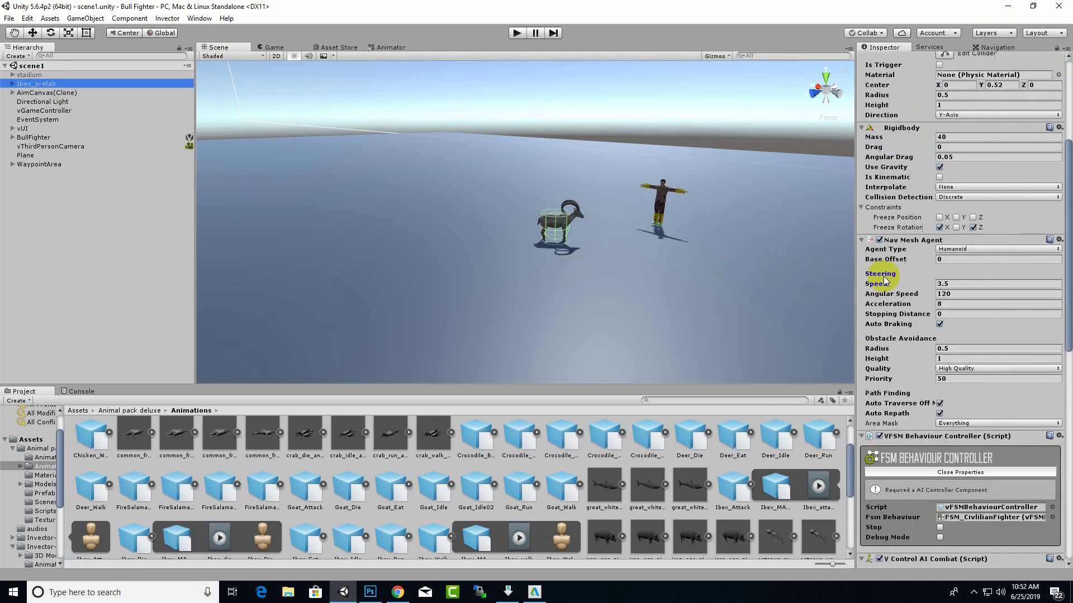
pyautogui.scroll(-12, 884, 281)
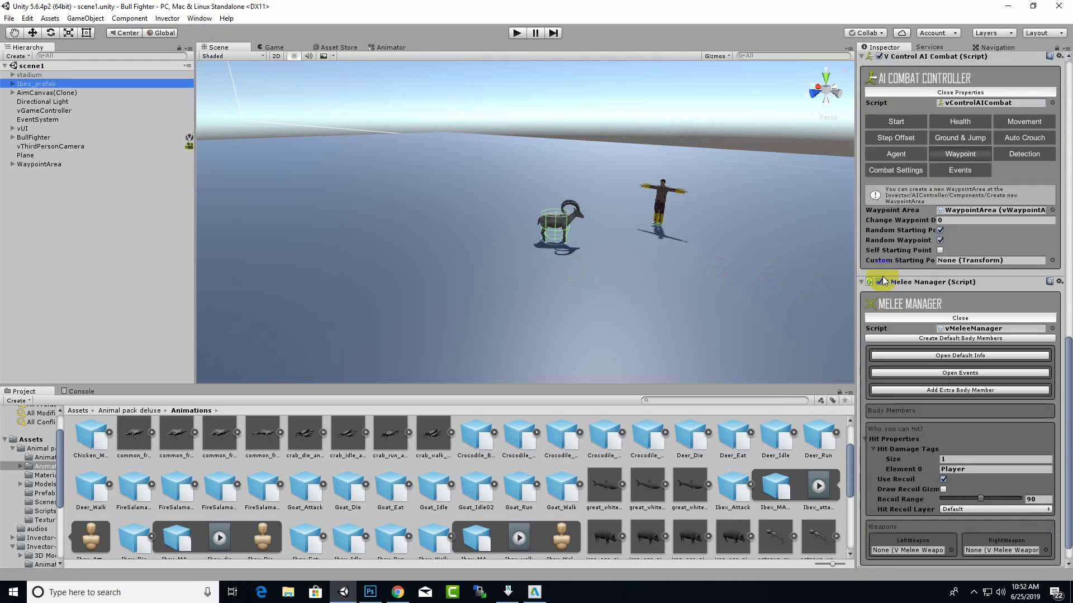
pyautogui.scroll(-1, 962, 470)
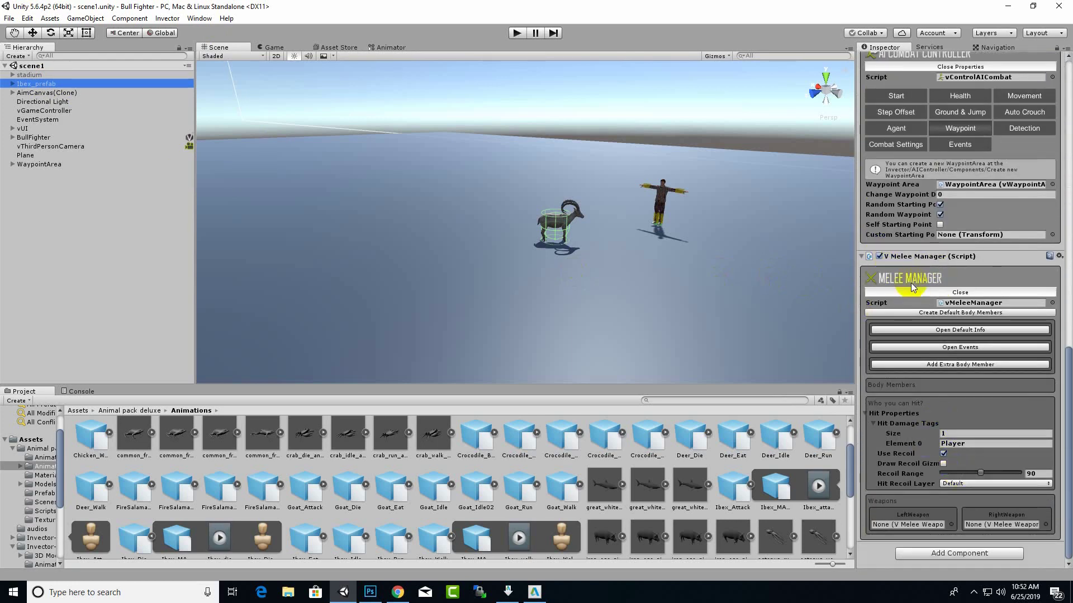
pyautogui.moveTo(855, 292); pyautogui.dragTo(847, 294)
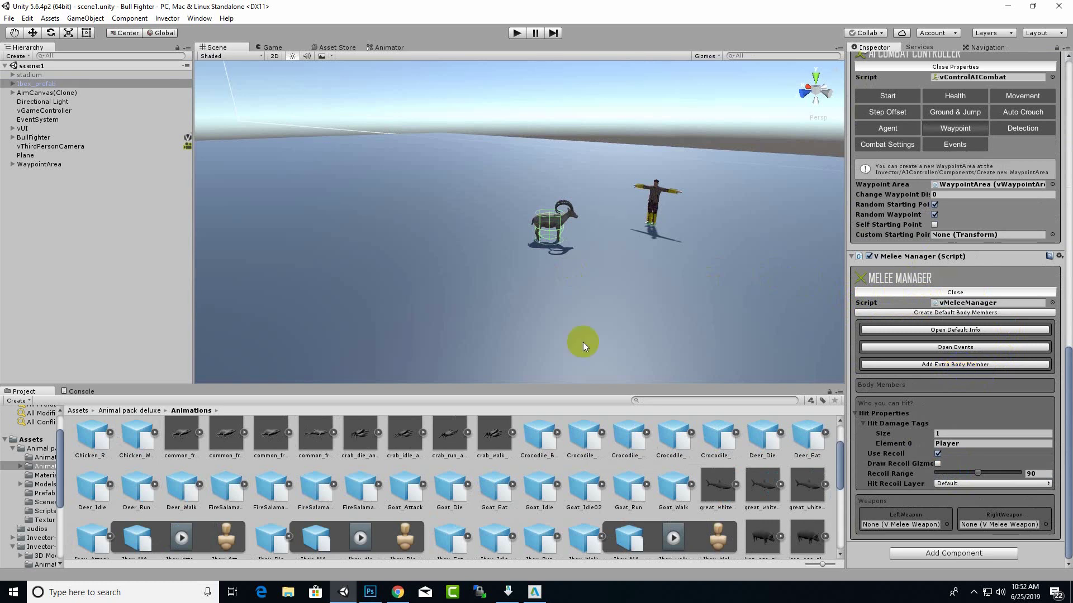
# Expand Ibex_prefab down to the children of Ibex_ROOTSHJnt and select the Ibex_Spine_01SHJnt joint
pyautogui.scroll(5, 581, 212)
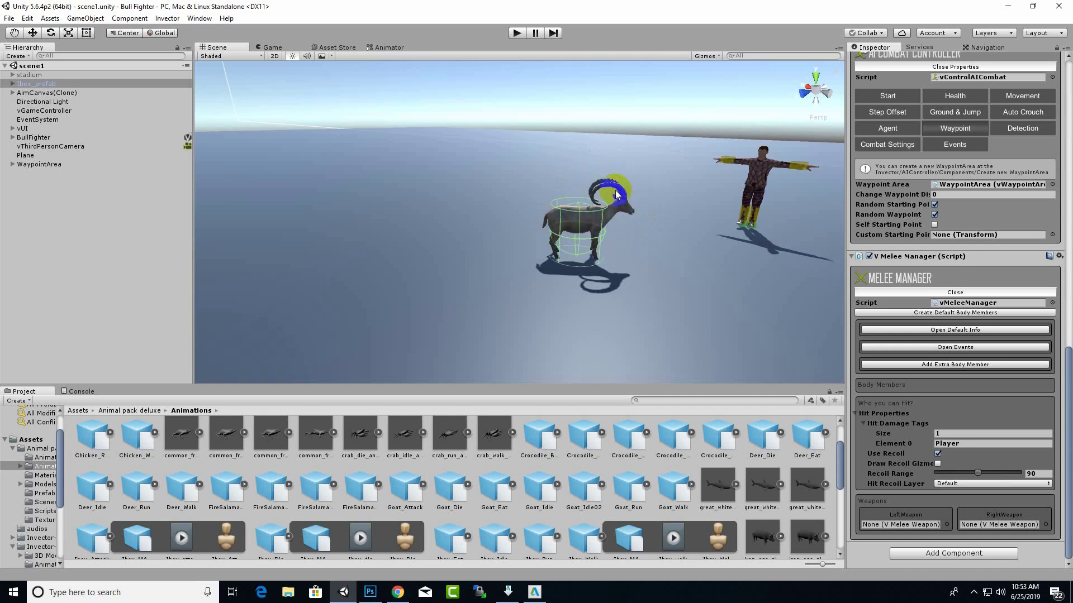
pyautogui.scroll(3, 648, 195)
pyautogui.moveTo(670, 198); pyautogui.dragTo(618, 210, button='middle')
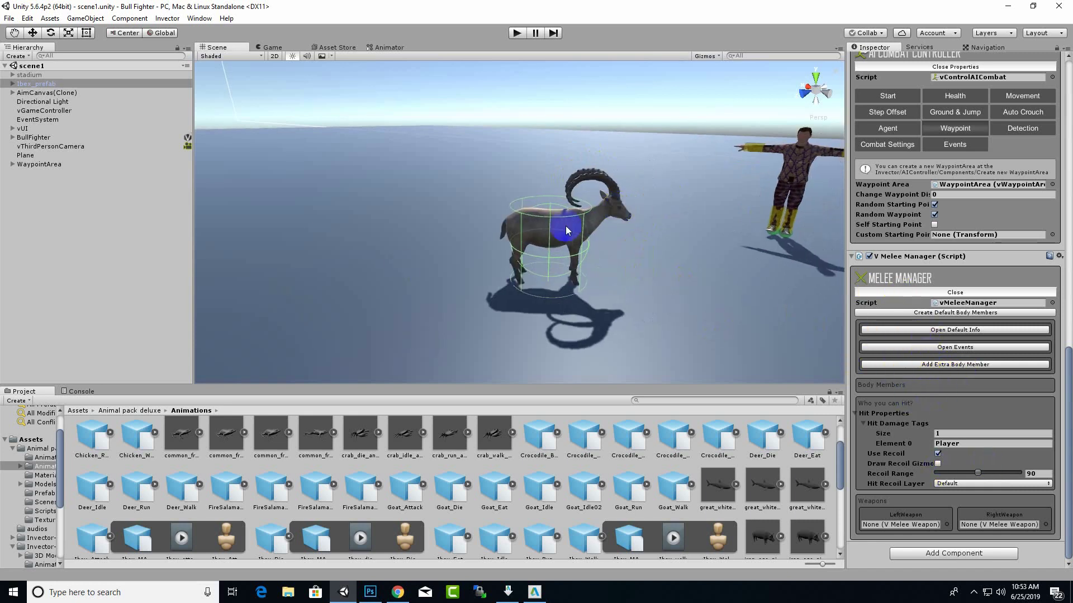
pyautogui.click(13, 84)
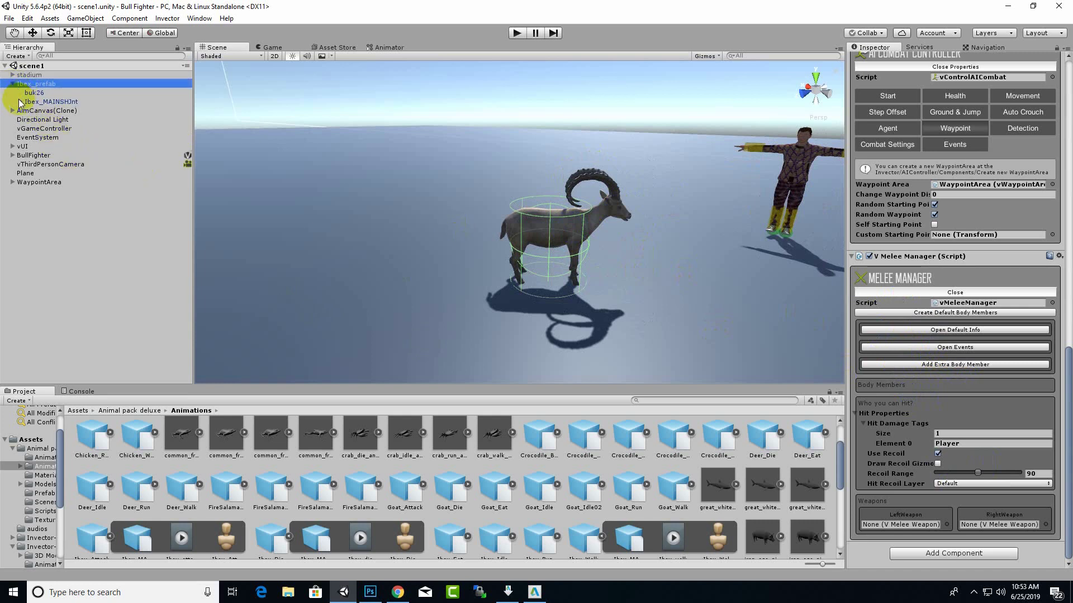
pyautogui.click(19, 103)
pyautogui.click(20, 102)
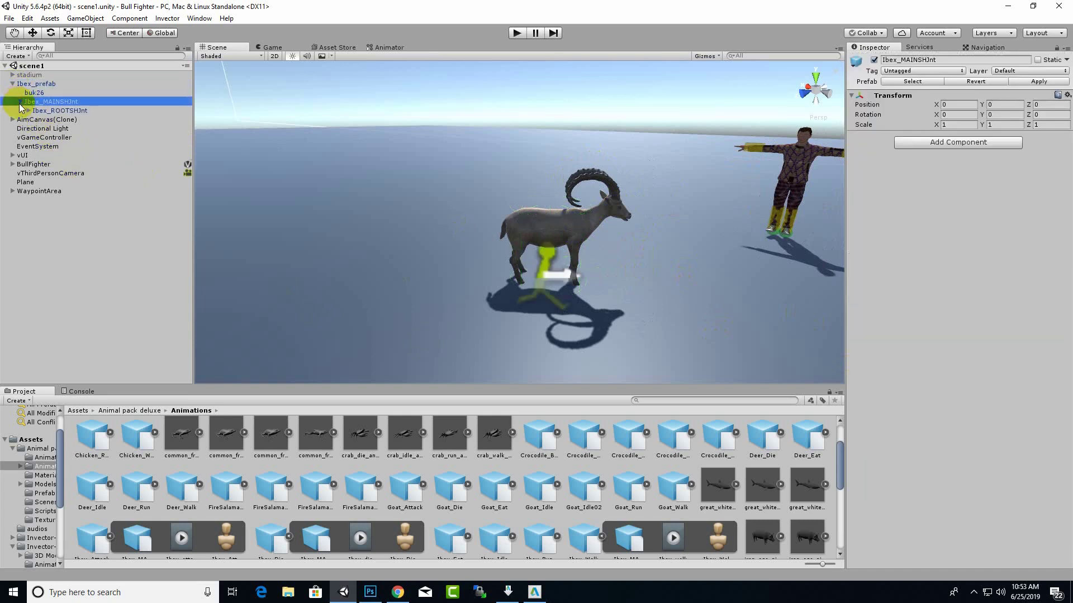
pyautogui.click(29, 111)
pyautogui.click(103, 138)
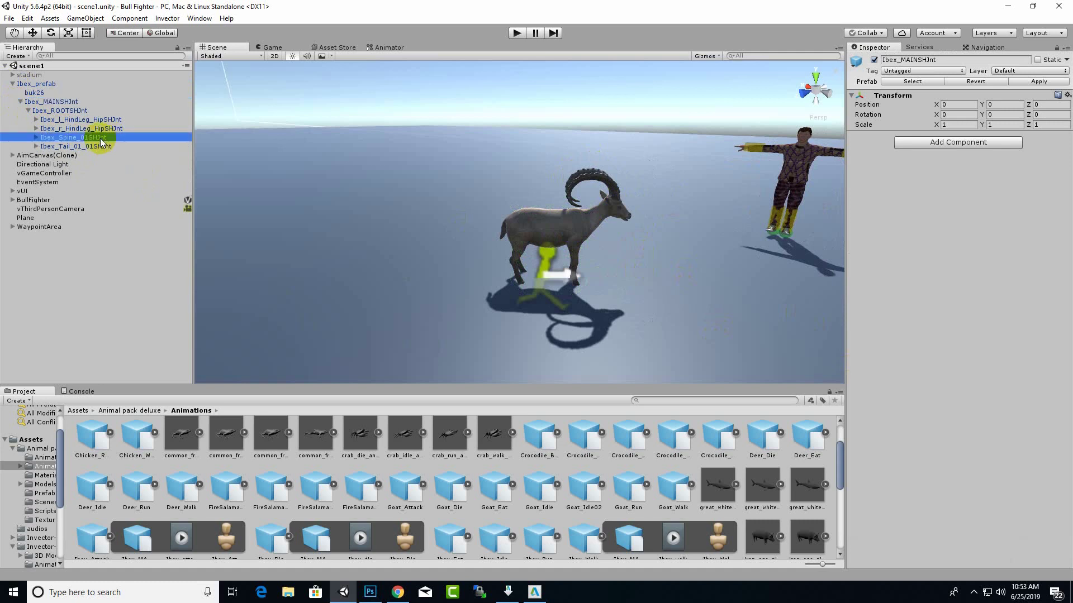
# Expand the ibex's tail joint and use the Move tool gizmo to locate the tail and first spine joints
pyautogui.click(36, 146)
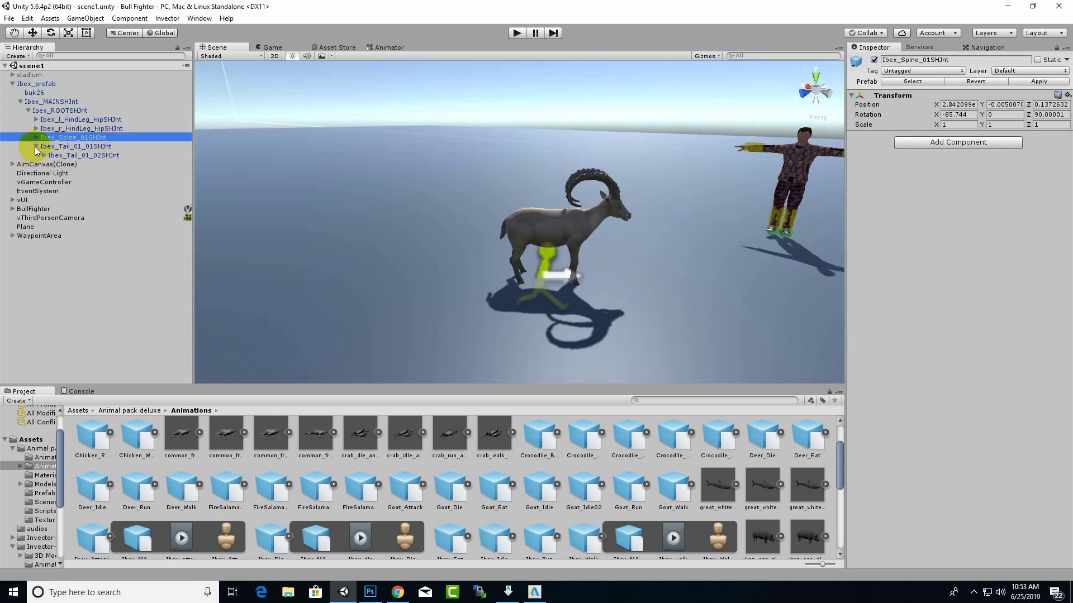
pyautogui.click(65, 155)
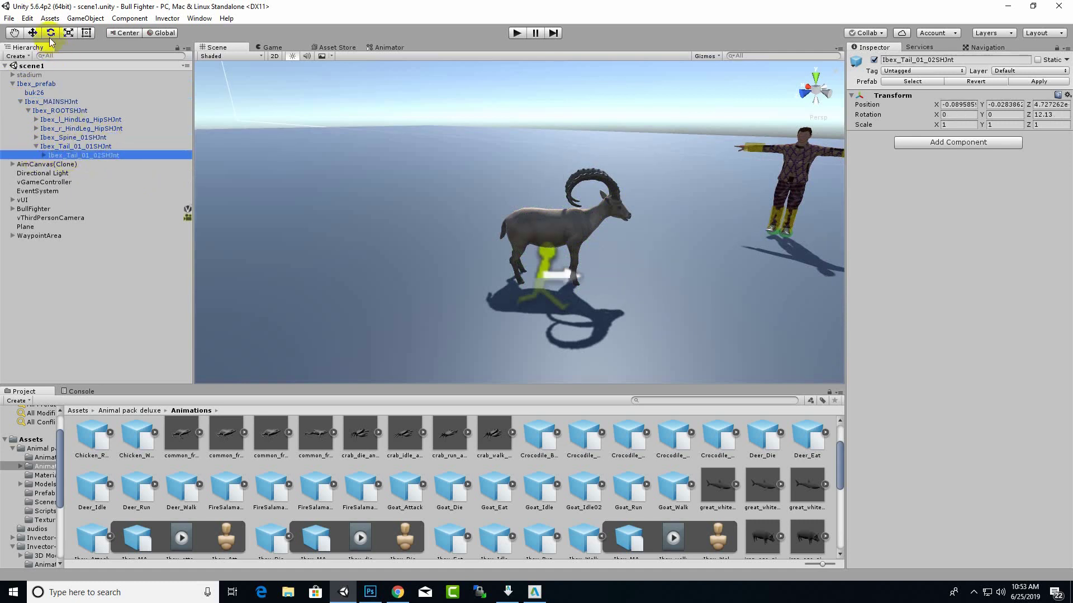
pyautogui.click(32, 34)
pyautogui.scroll(8, 643, 269)
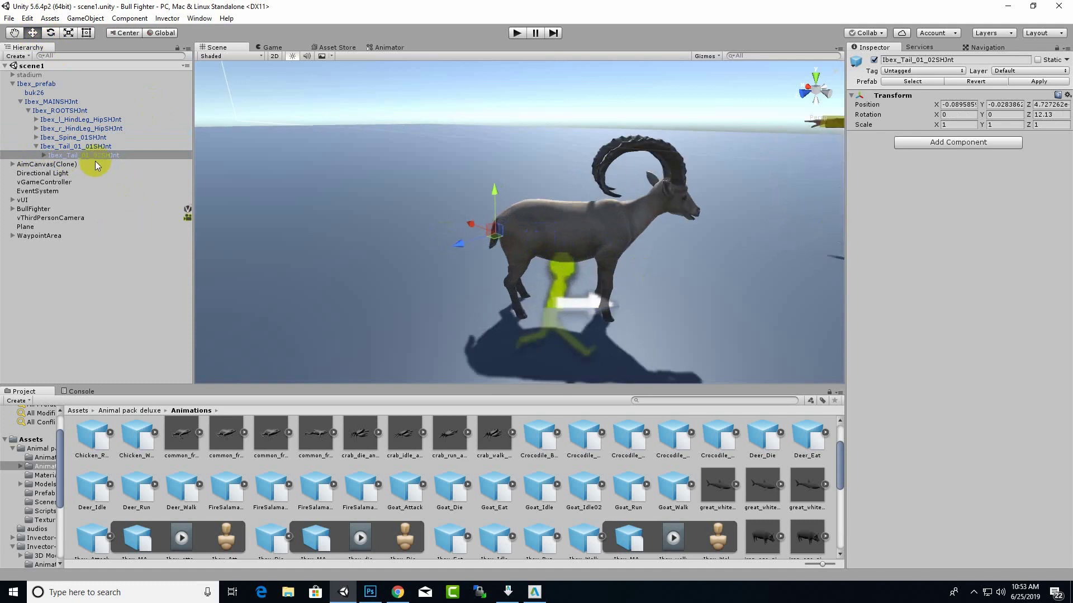
pyautogui.click(92, 146)
pyautogui.click(93, 138)
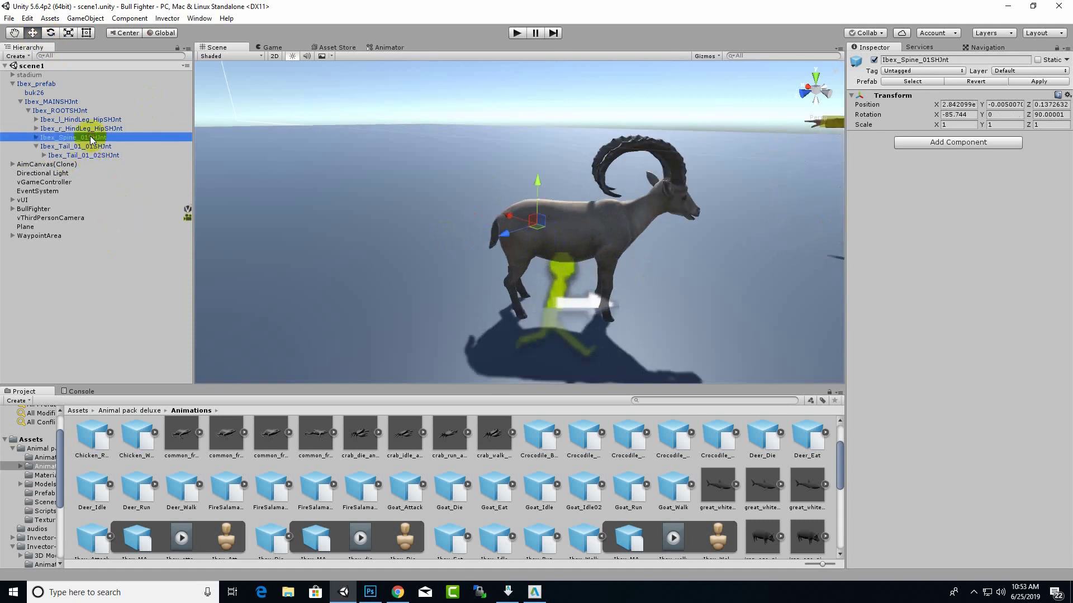
# Expand the right hind leg's hip joint and locate its first knee joint on the ibex
pyautogui.click(41, 130)
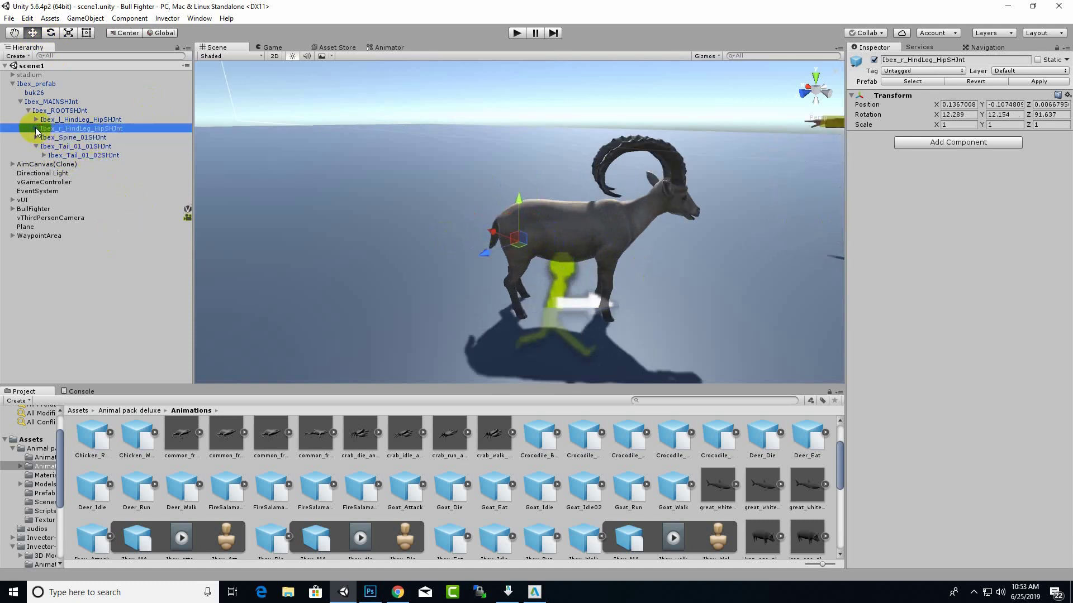
pyautogui.click(36, 129)
pyautogui.click(56, 137)
# Expand the left hind leg joint chain from hip to toe, checking where each joint sits on the ibex
pyautogui.click(37, 120)
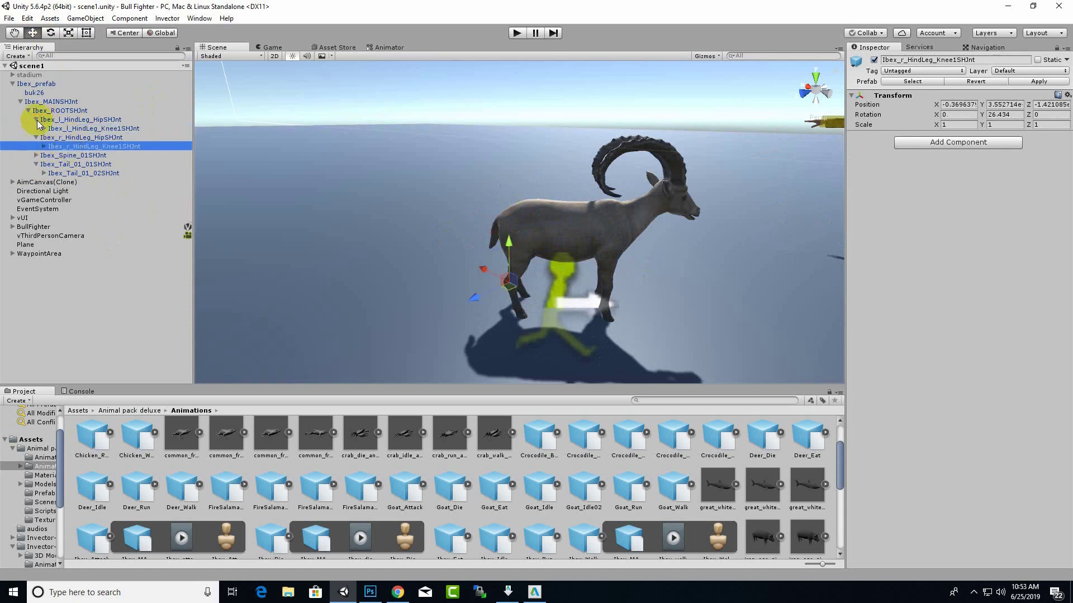
pyautogui.click(89, 129)
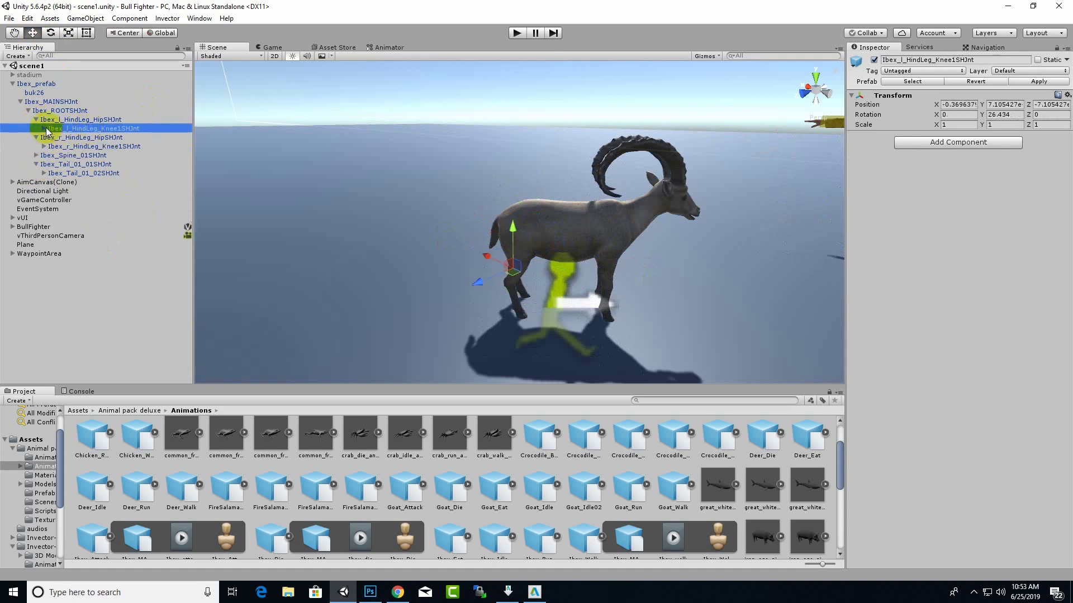
pyautogui.click(44, 129)
pyautogui.click(51, 137)
pyautogui.click(81, 145)
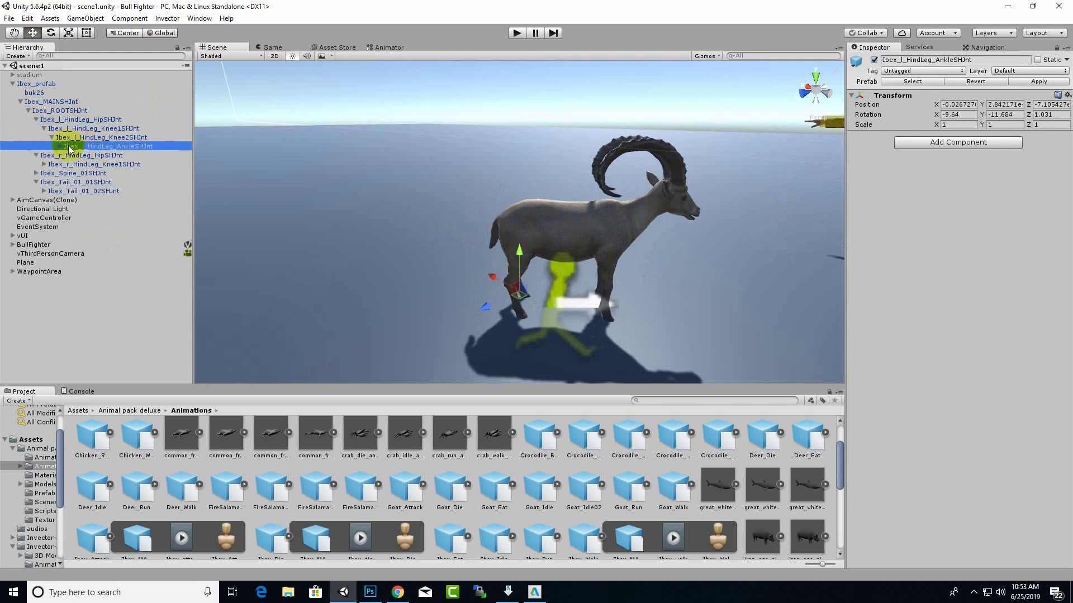
pyautogui.click(60, 146)
pyautogui.click(102, 156)
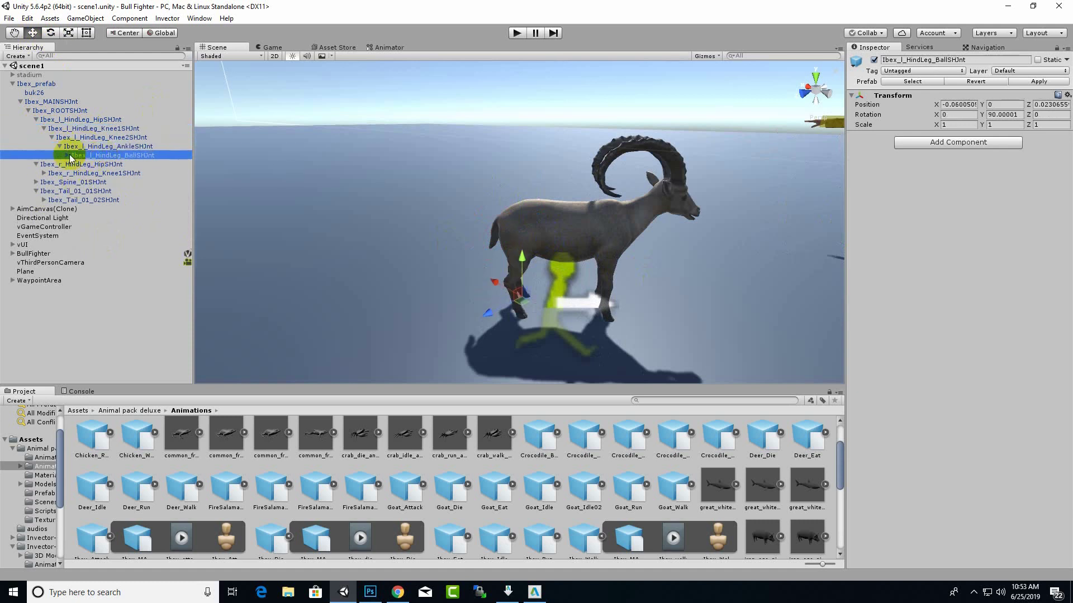
pyautogui.click(68, 155)
pyautogui.click(115, 167)
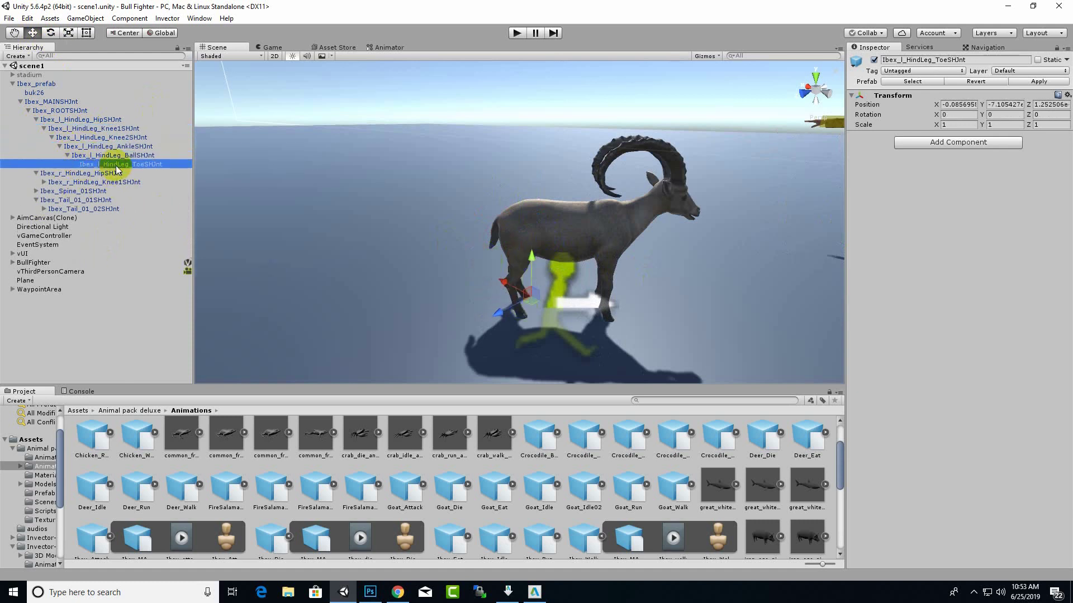
# Expand the right hind leg chain from the first knee joint to the toe, checking each joint's position
pyautogui.click(49, 183)
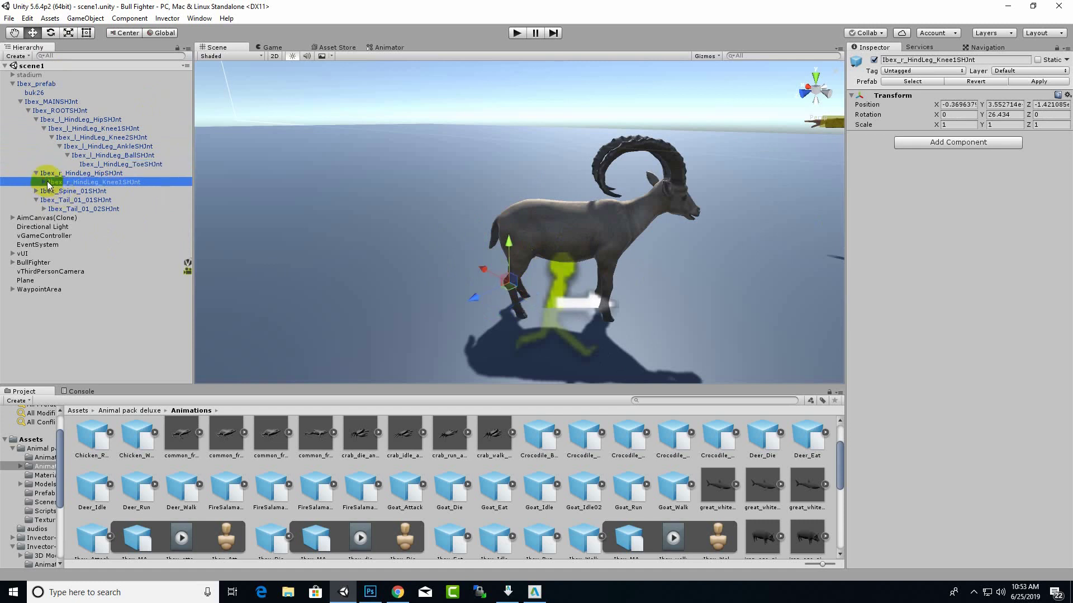
pyautogui.click(45, 182)
pyautogui.click(65, 192)
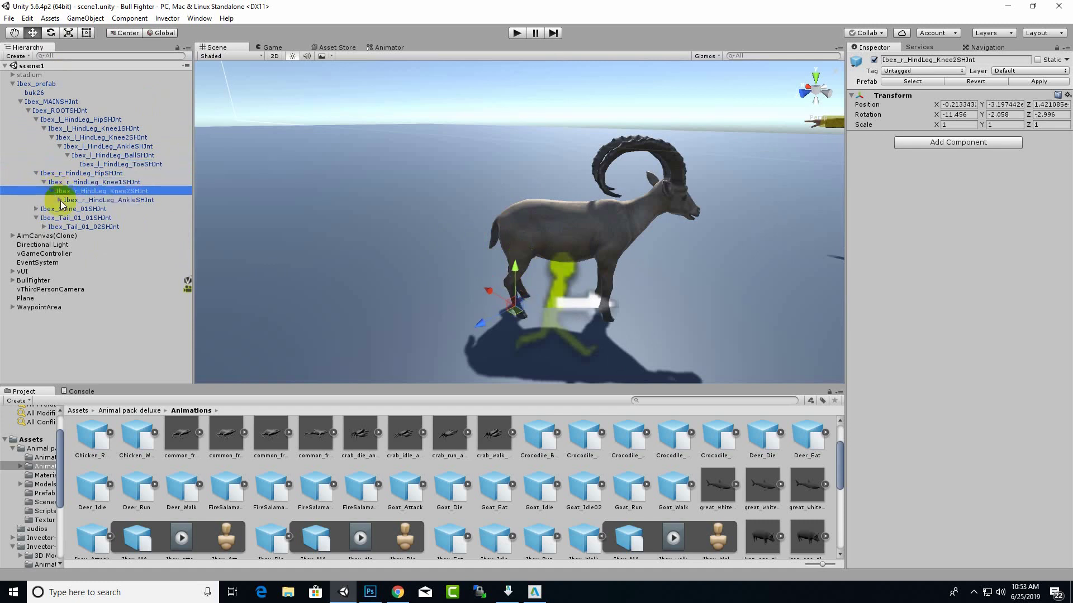
pyautogui.click(52, 191)
pyautogui.click(63, 200)
pyautogui.click(59, 200)
pyautogui.click(89, 209)
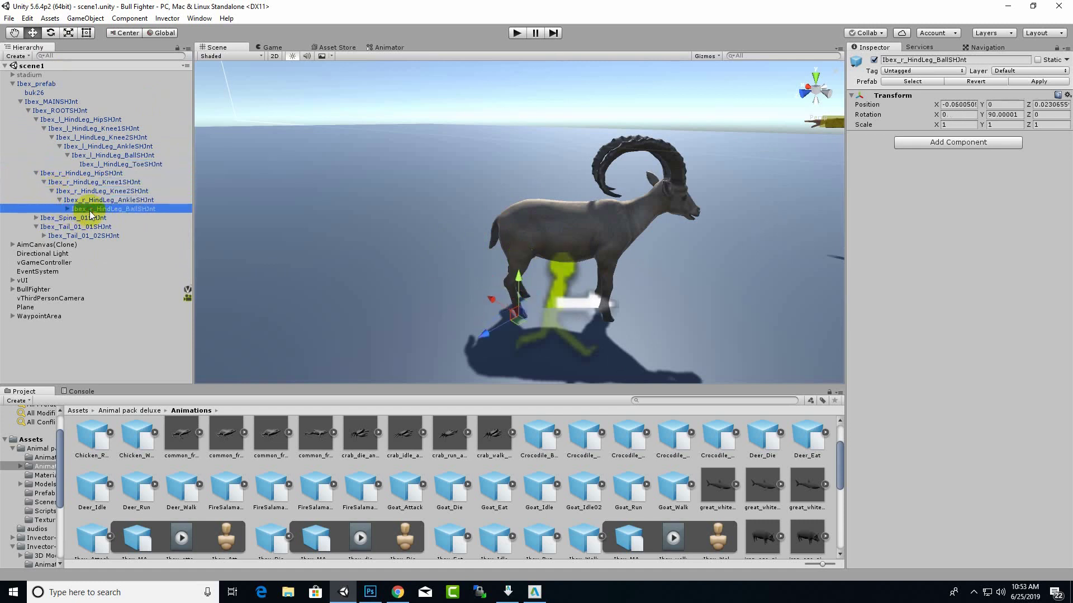
pyautogui.click(67, 209)
pyautogui.click(98, 218)
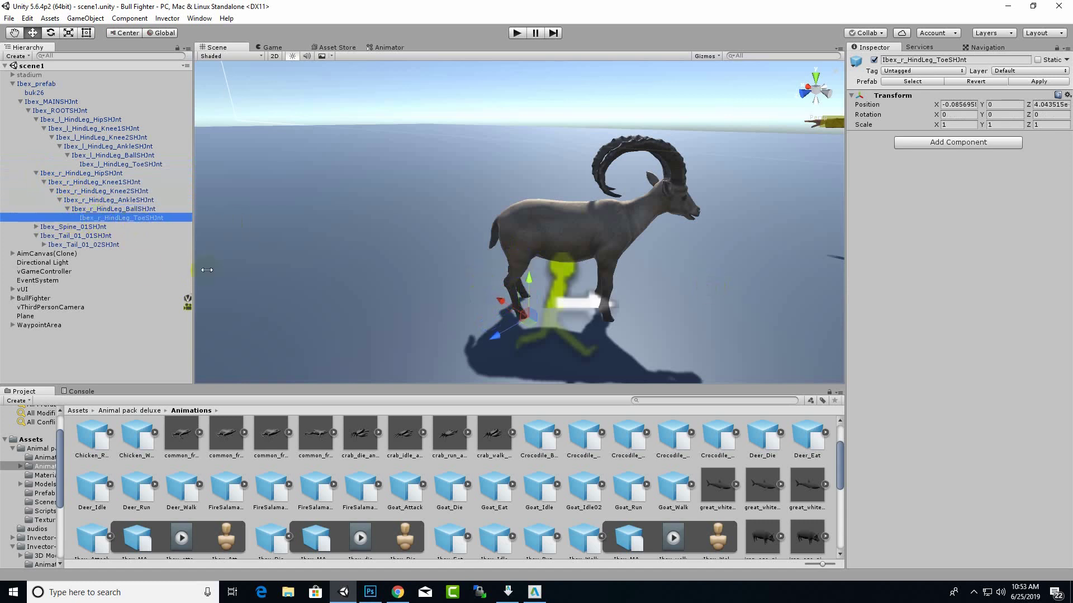
# Expand the spine joint chain from Ibex_Spine_01SHJnt through Ibex_Spine_TopSHJnt, checking each joint's position on the body
pyautogui.click(81, 226)
pyautogui.click(36, 227)
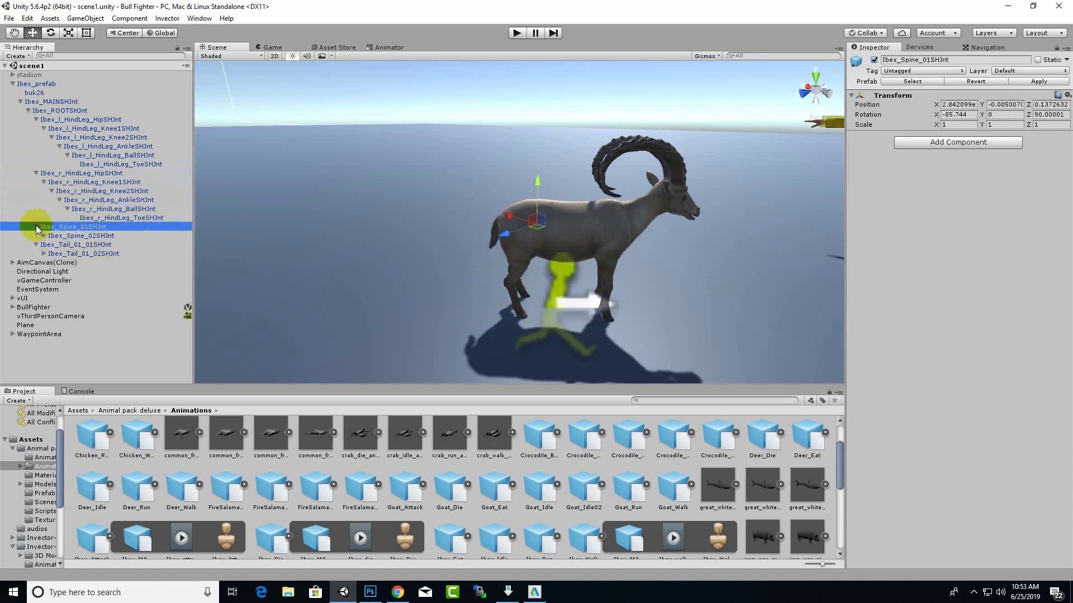
pyautogui.click(81, 236)
pyautogui.click(43, 236)
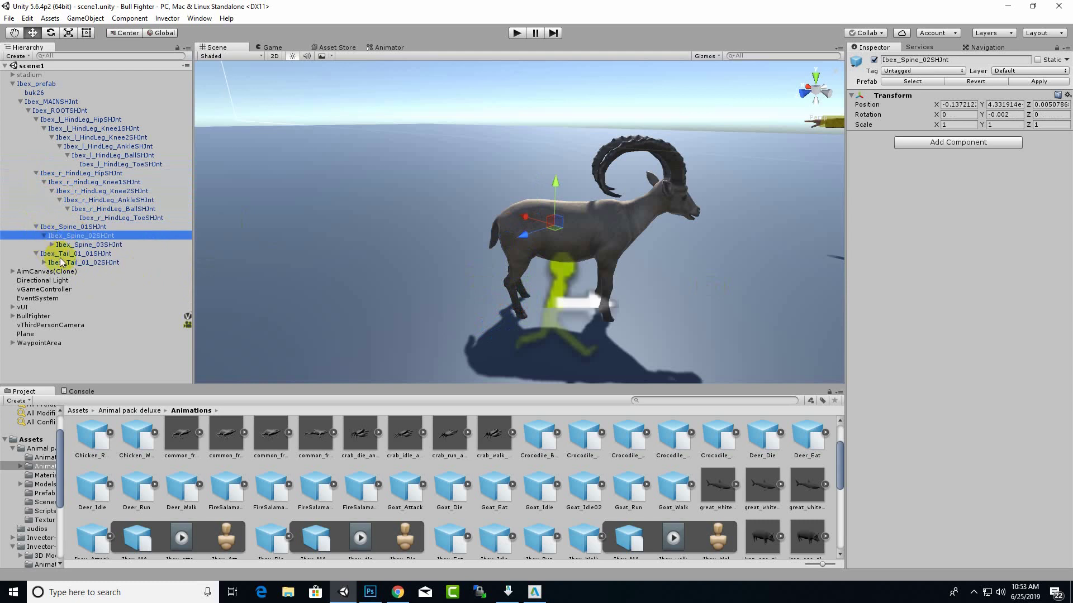
pyautogui.click(75, 244)
pyautogui.click(51, 245)
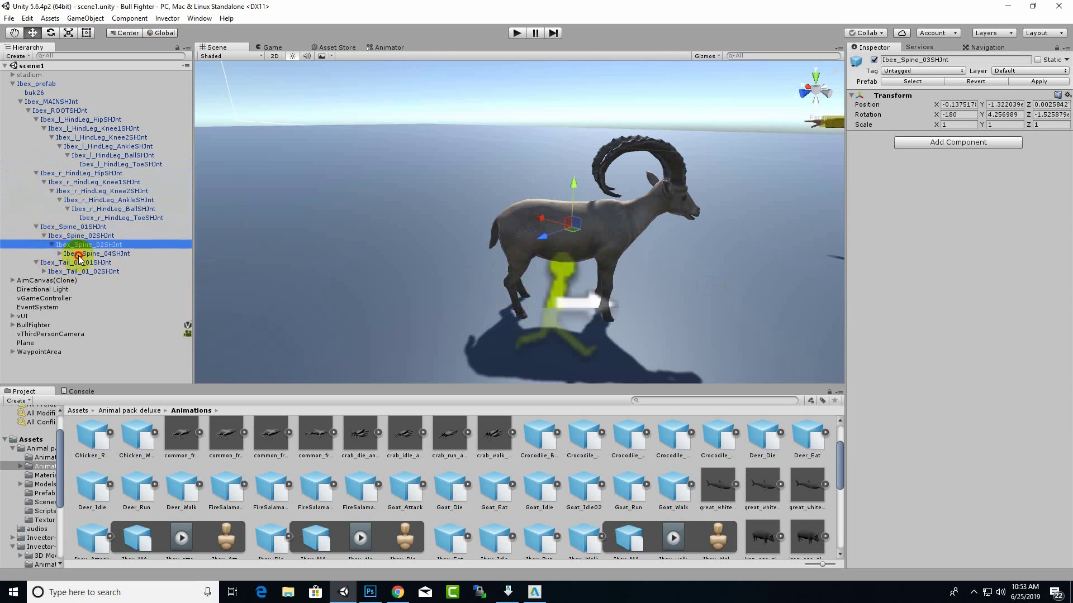
pyautogui.click(62, 254)
pyautogui.click(60, 254)
pyautogui.click(84, 263)
pyautogui.click(67, 263)
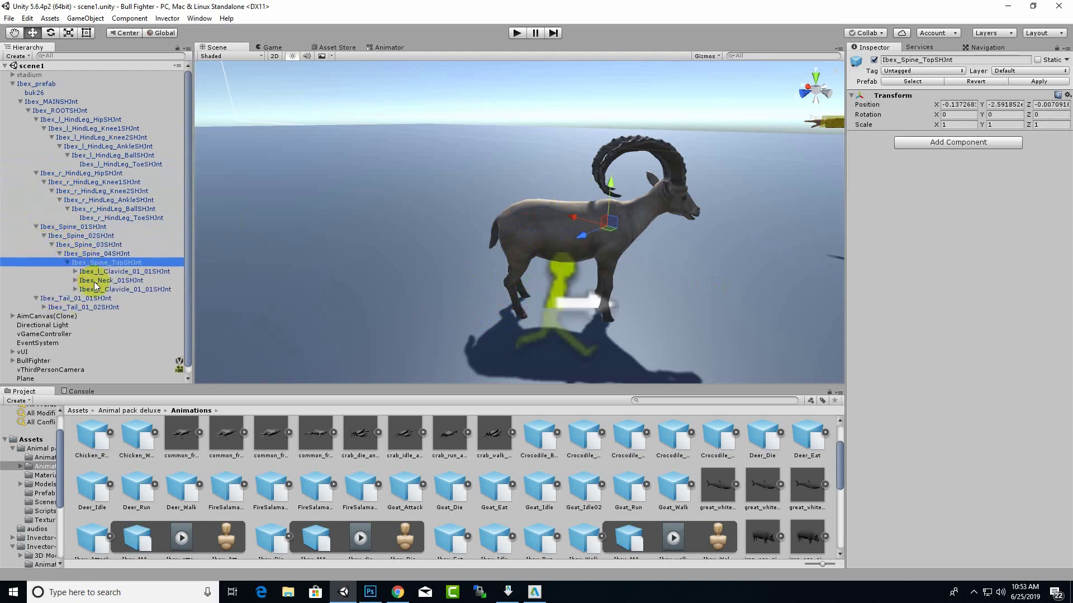
# Expand the left clavicle and the neck chain through Ibex_Neck_TopSHJnt, checking each joint's position on the ibex
pyautogui.click(101, 273)
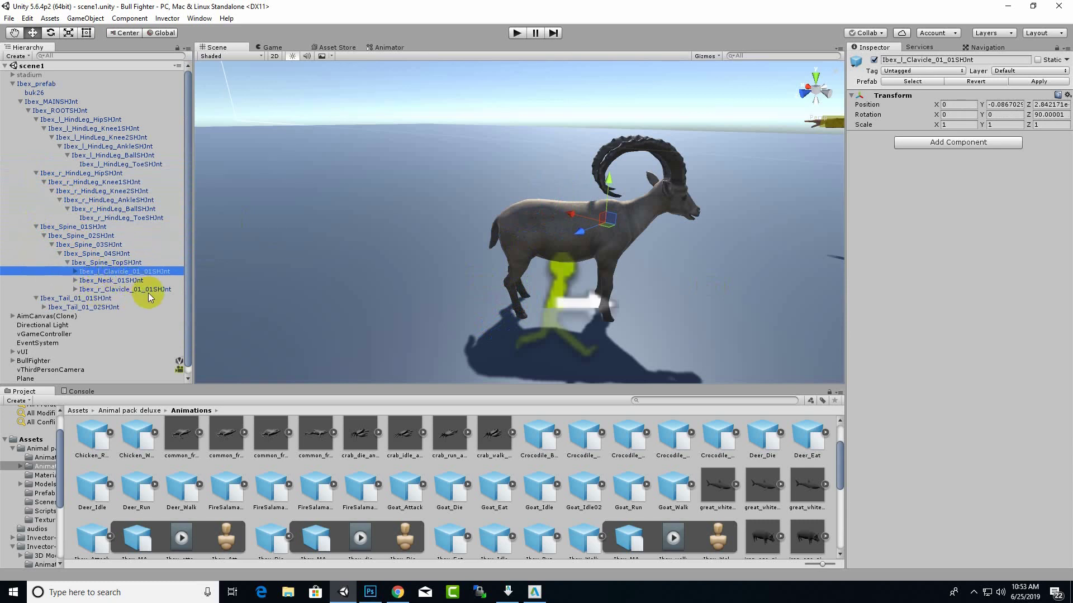
pyautogui.click(75, 271)
pyautogui.click(115, 280)
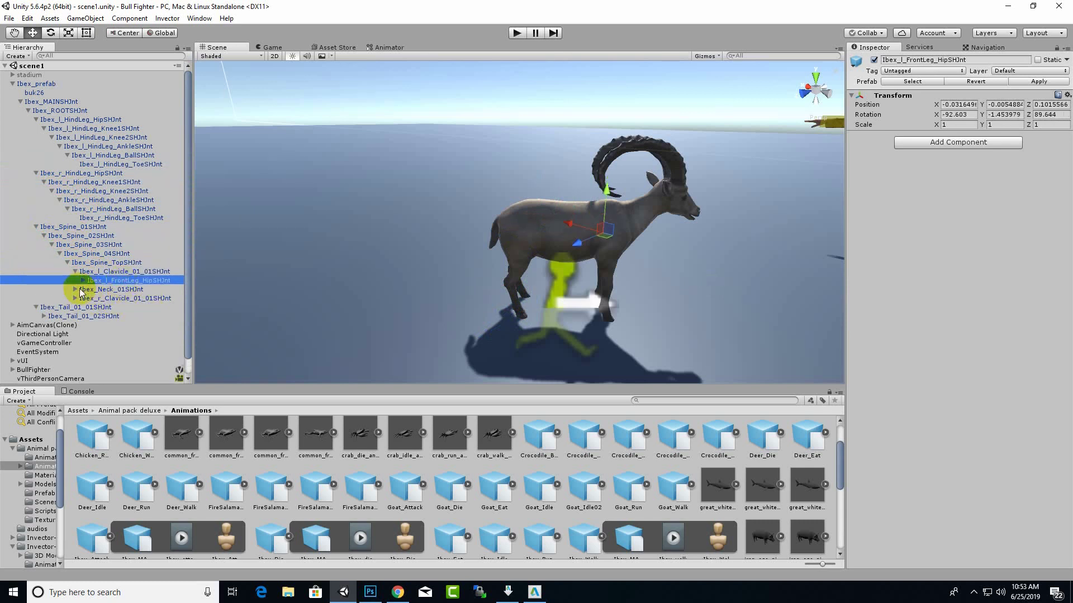
pyautogui.click(75, 289)
pyautogui.click(103, 298)
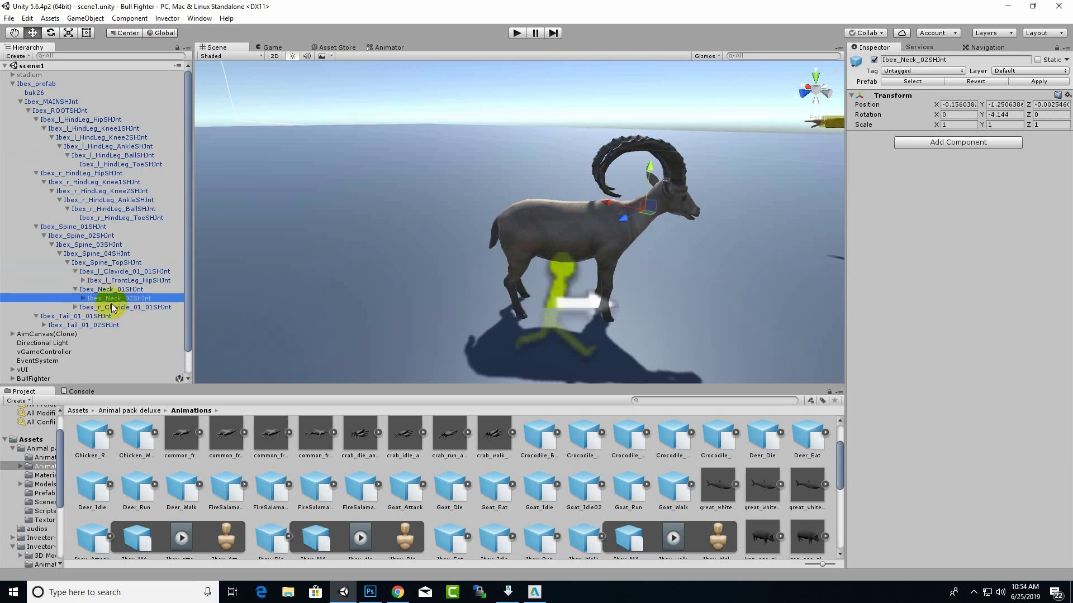
pyautogui.click(83, 299)
pyautogui.click(133, 308)
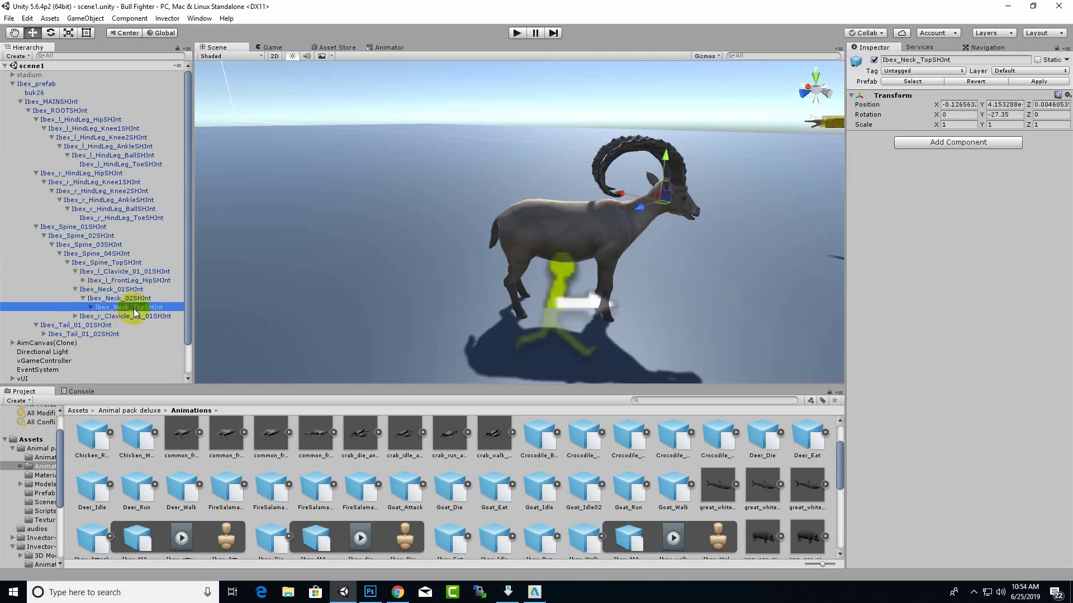
pyautogui.click(90, 308)
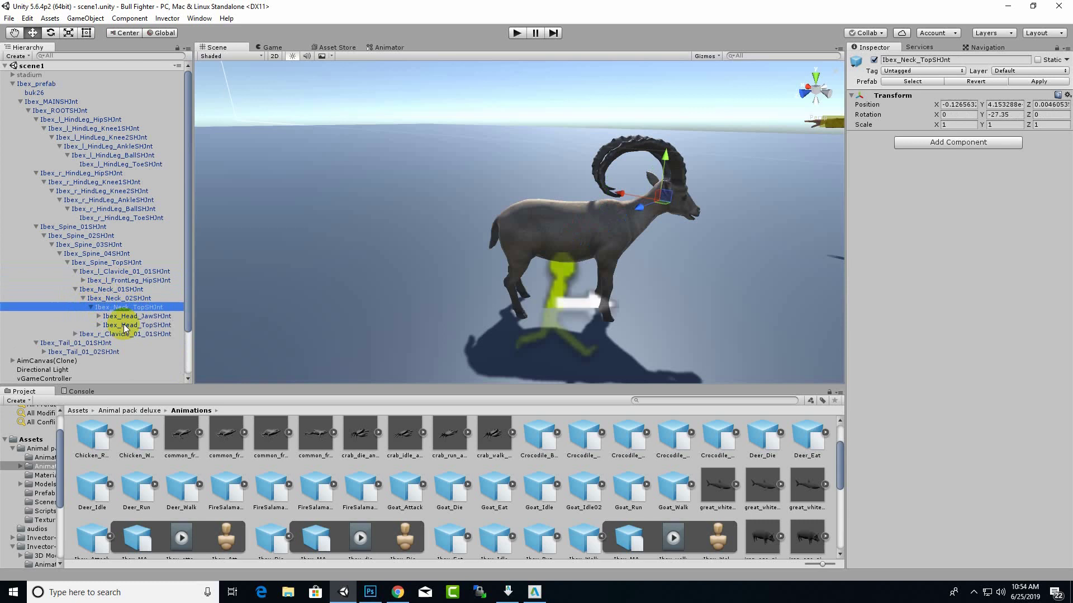
# Compare the positions of Ibex_Head_JawSHJnt and Ibex_Head_TopSHJnt on the ibex's head, viewing the jaw joint up close
pyautogui.click(156, 317)
pyautogui.click(160, 327)
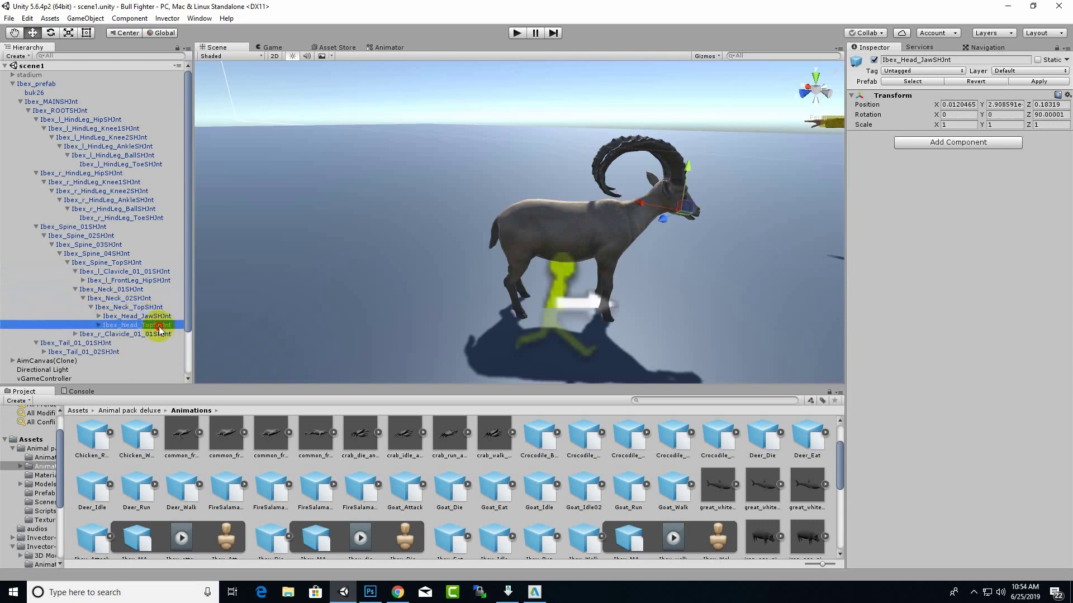
pyautogui.click(157, 336)
pyautogui.click(162, 326)
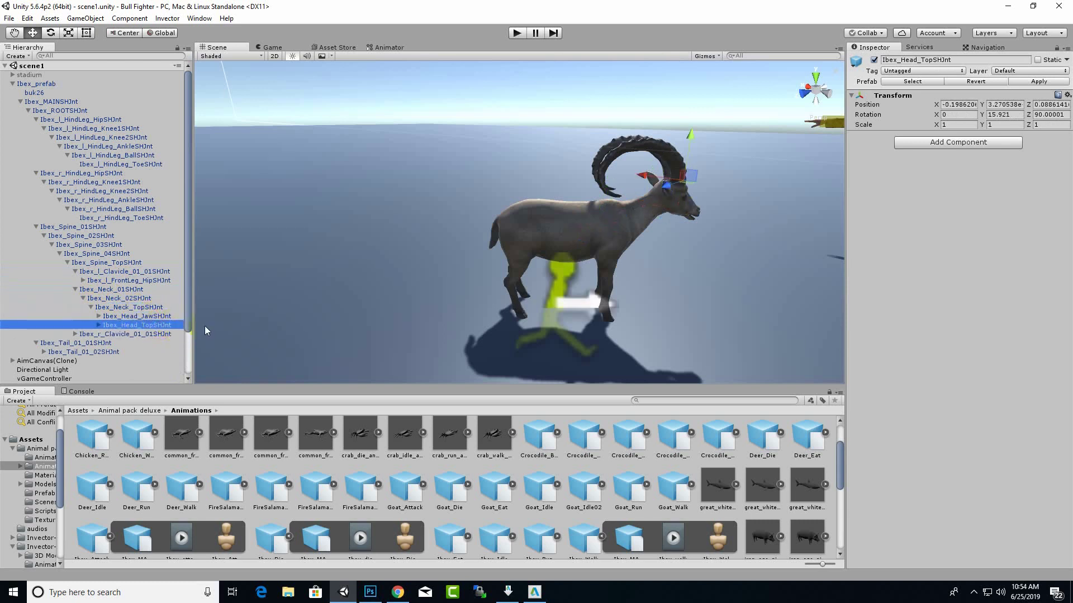
pyautogui.click(162, 316)
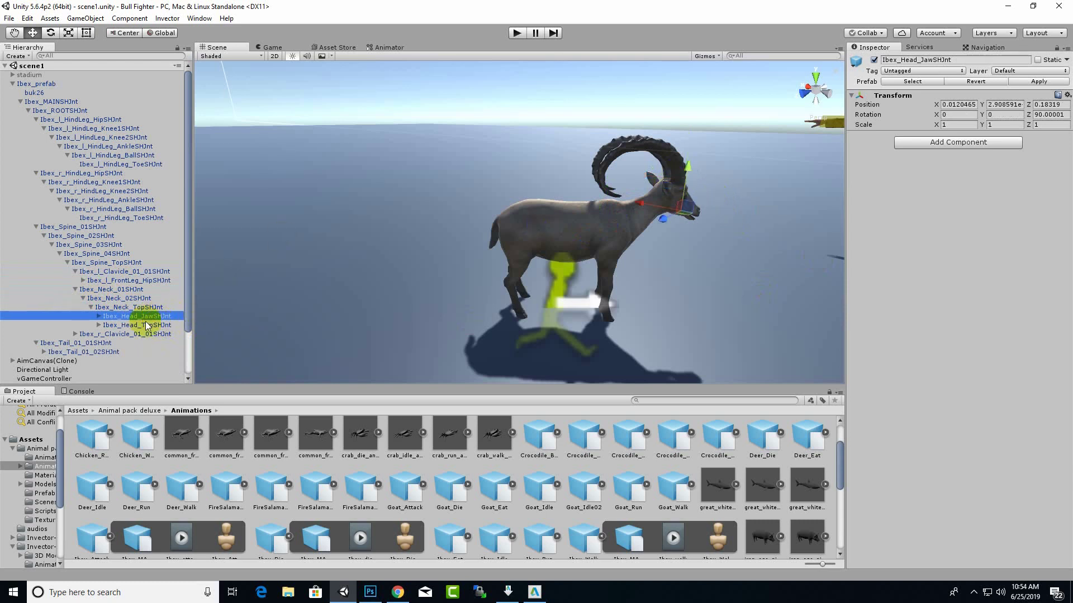
pyautogui.scroll(3, 737, 217)
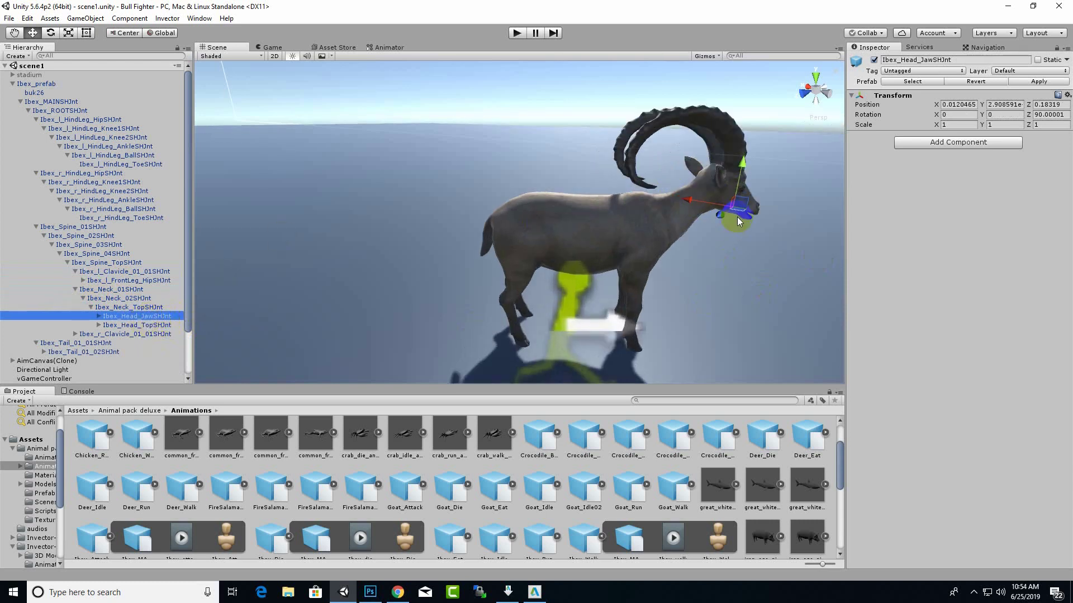
pyautogui.keyDown('alt'); pyautogui.moveTo(736, 217); pyautogui.dragTo(586, 204); pyautogui.keyUp('alt')
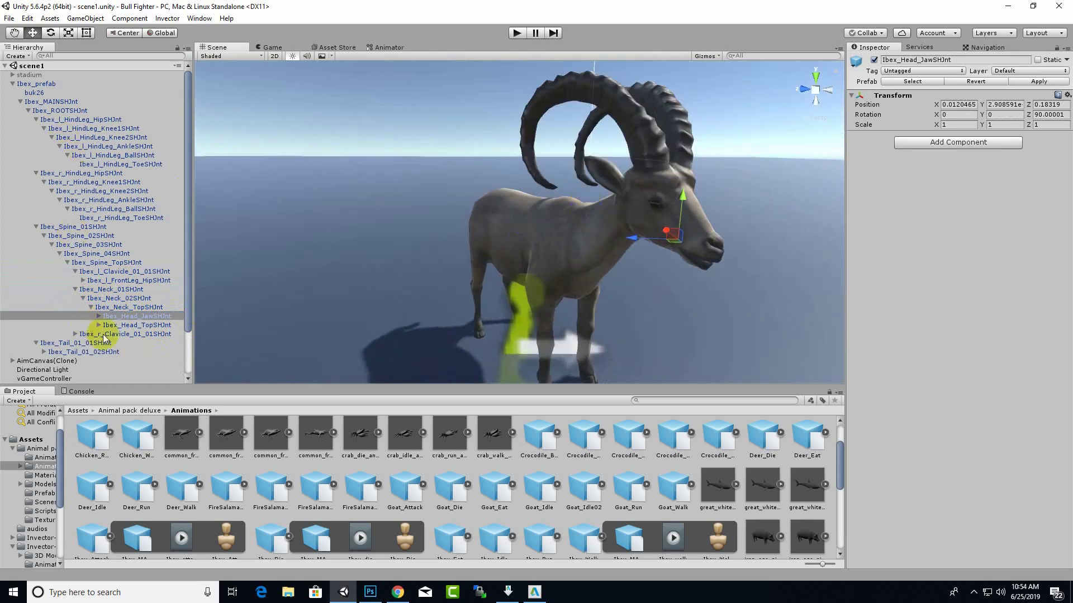
# Start an extra body member in Ibex_prefab's Melee Manager with Head as the body part
pyautogui.click(32, 85)
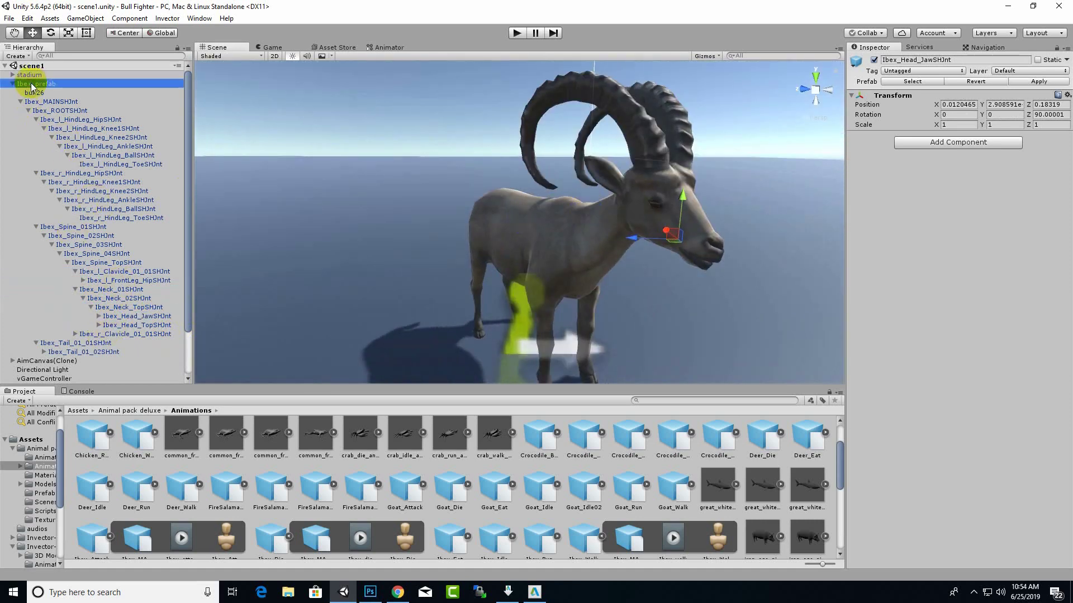
pyautogui.scroll(-20, 1011, 400)
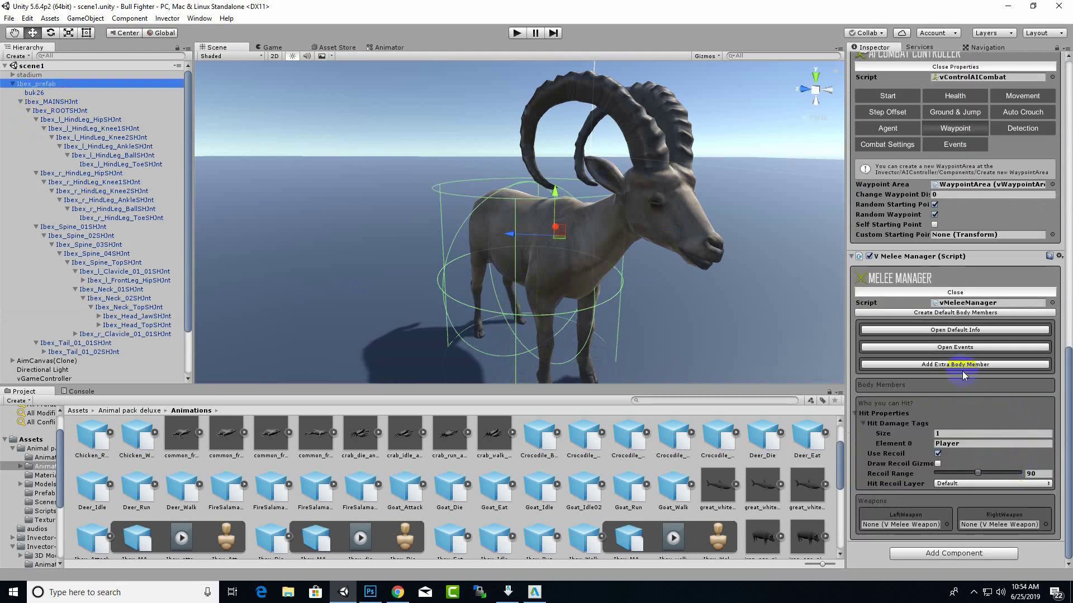
pyautogui.click(951, 367)
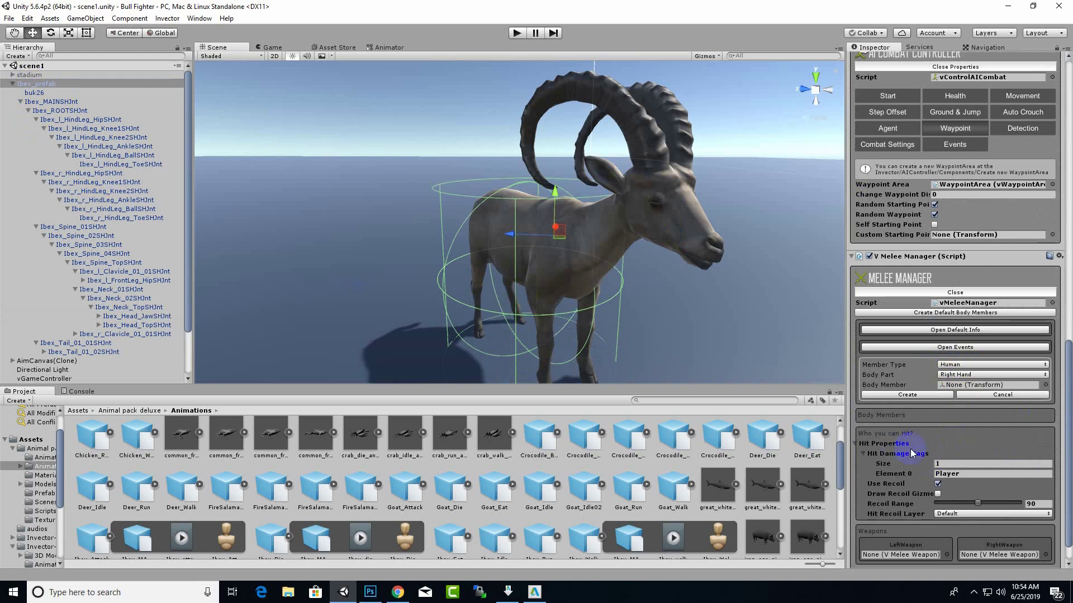
pyautogui.click(877, 377)
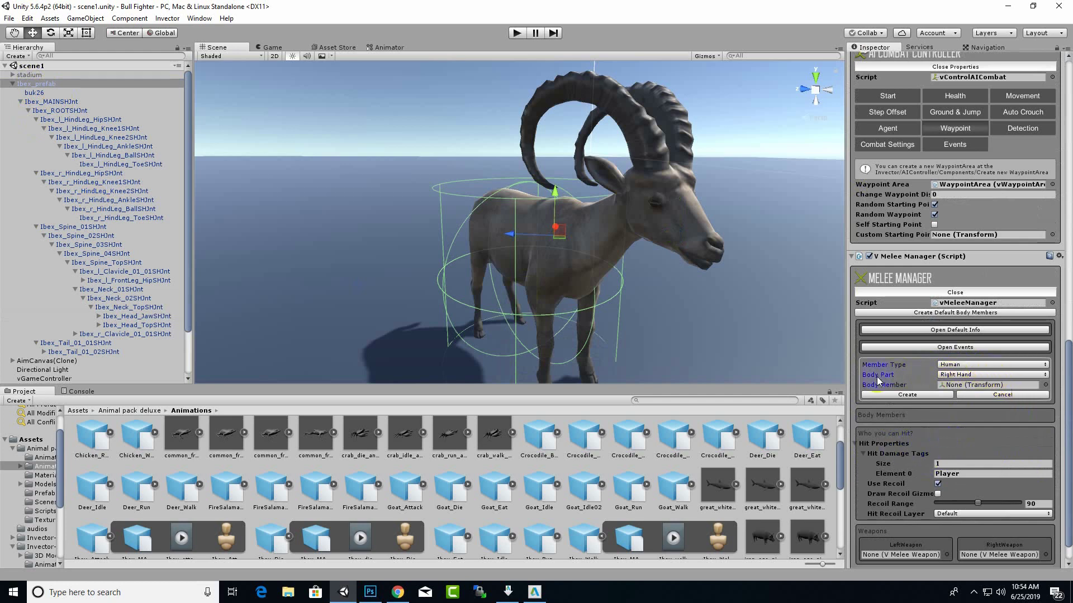
pyautogui.click(953, 375)
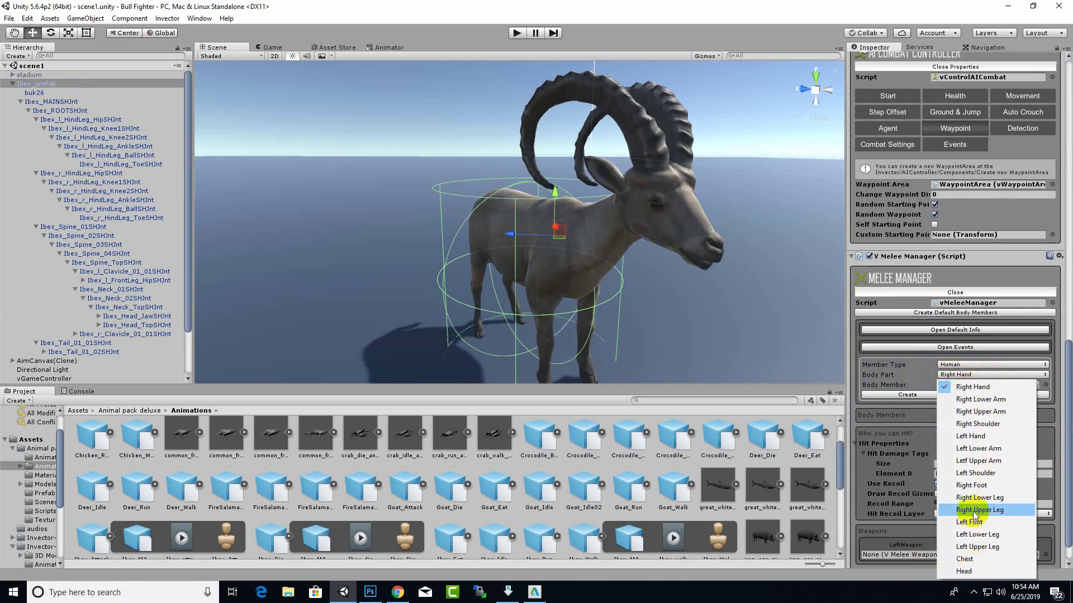
pyautogui.click(975, 572)
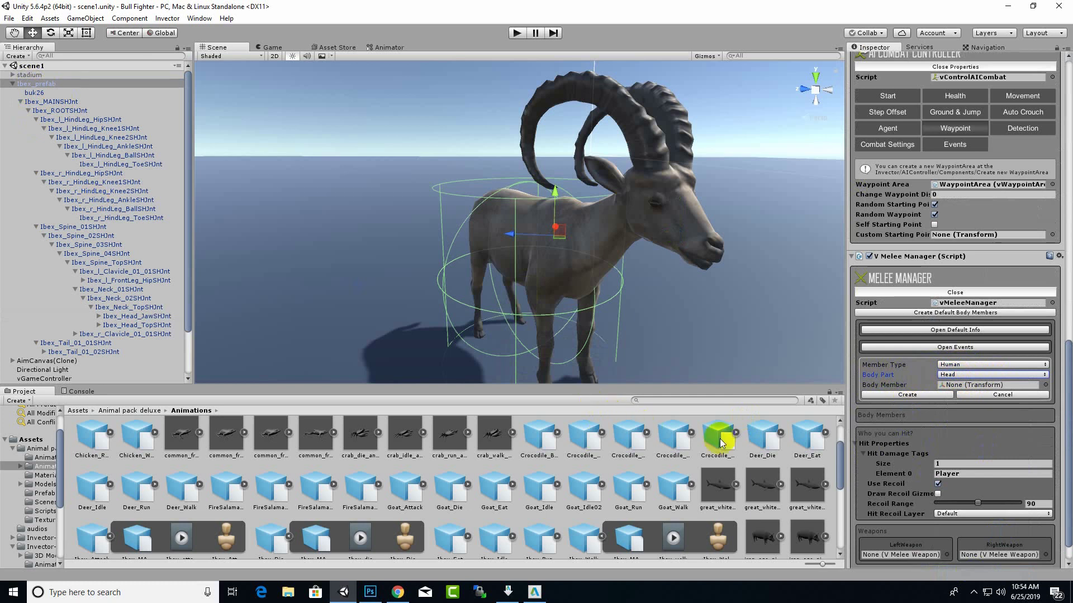
# Change the Head member's type to Generic, assign Ibex_Head_JawSHJnt as its body member and create it
pyautogui.click(950, 364)
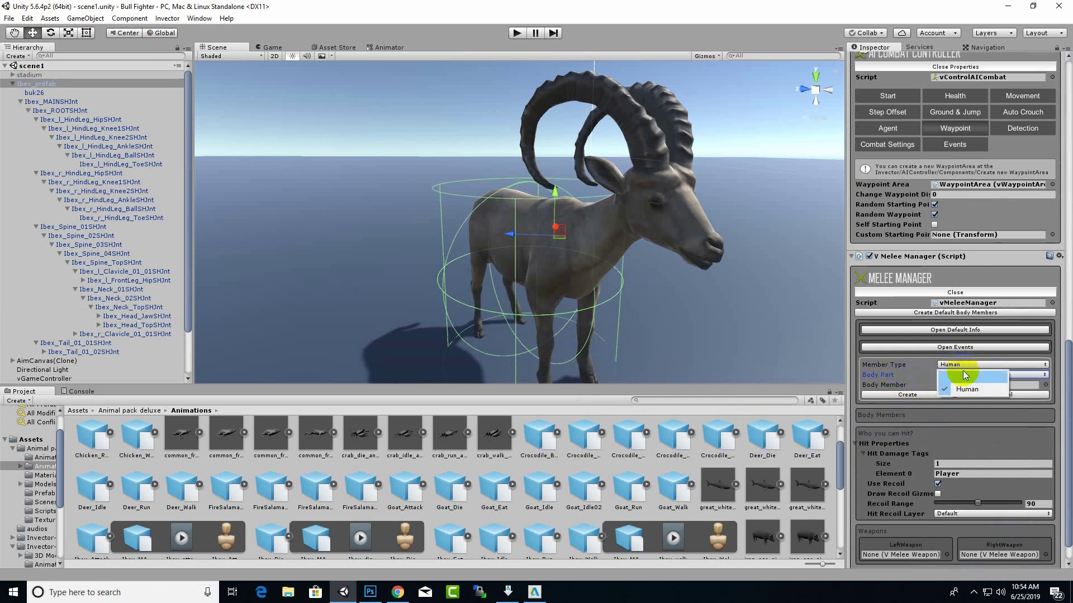
pyautogui.click(953, 376)
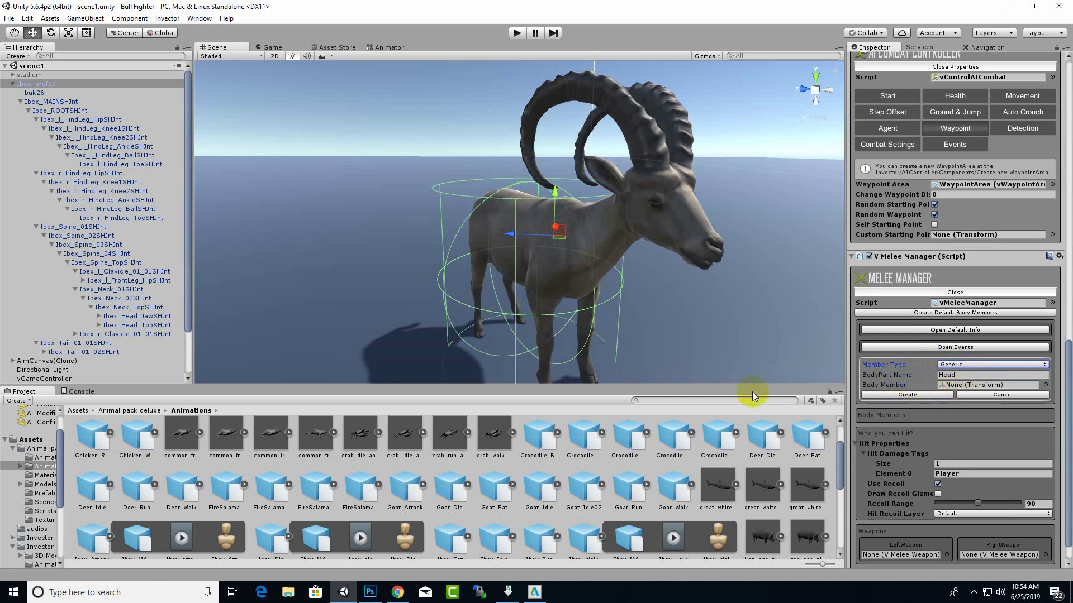
pyautogui.moveTo(147, 317); pyautogui.dragTo(957, 388)
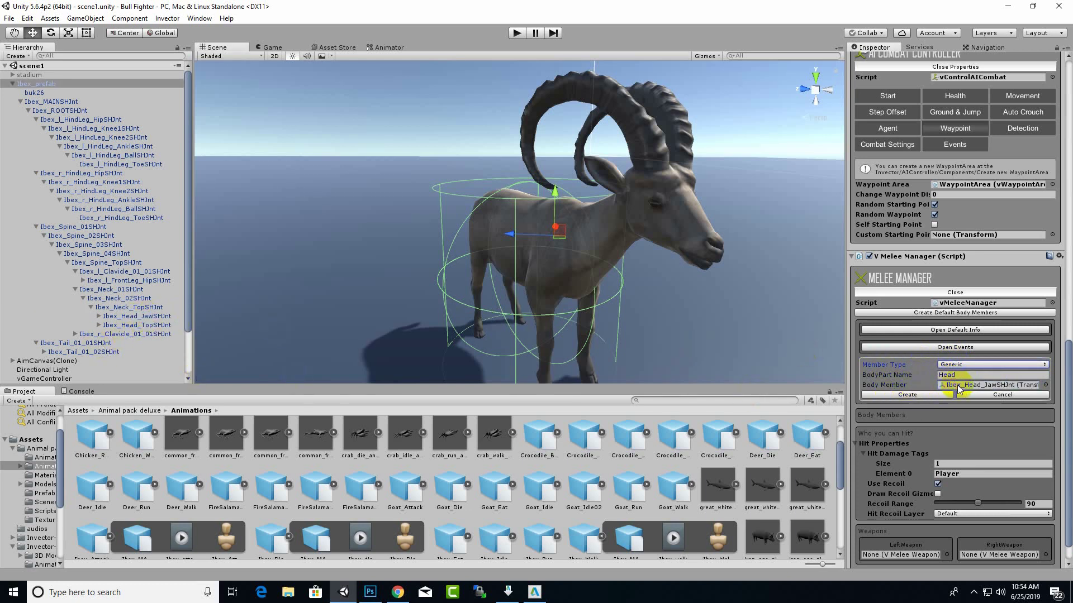
pyautogui.click(907, 395)
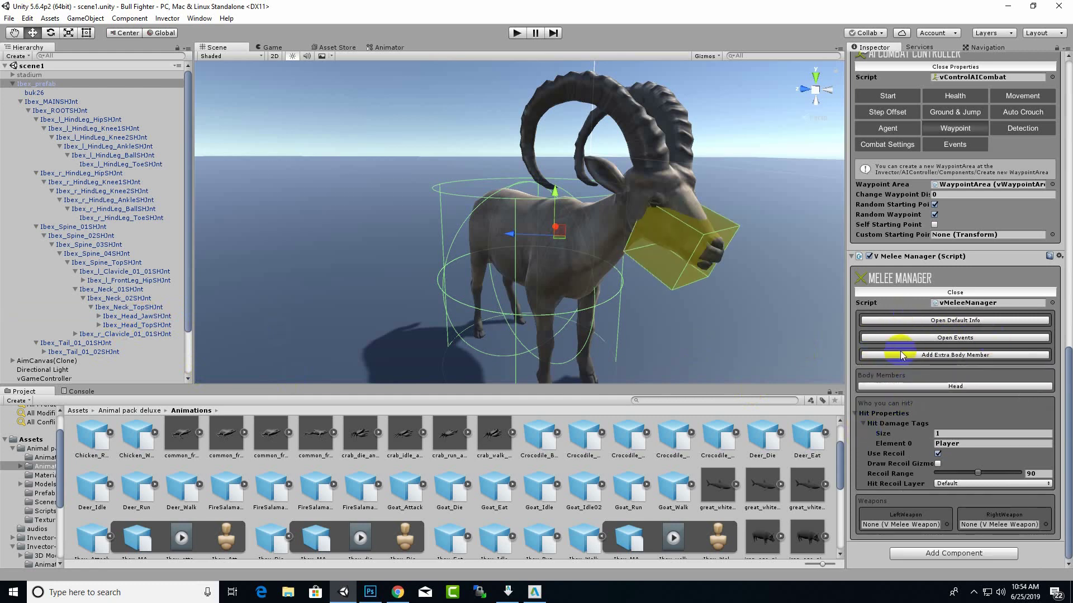
# Scale the head hitBox to about 0.27 in X, 0.40 in Y and 0.31 in Z
pyautogui.click(670, 253)
pyautogui.scroll(-4, 693, 287)
pyautogui.moveTo(693, 289)
pyautogui.keyDown('alt'); pyautogui.mouseDown()
pyautogui.moveTo(559, 276)
pyautogui.moveTo(679, 274)
pyautogui.mouseUp(); pyautogui.keyUp('alt')
pyautogui.click(65, 31)
pyautogui.moveTo(663, 213); pyautogui.dragTo(682, 153)
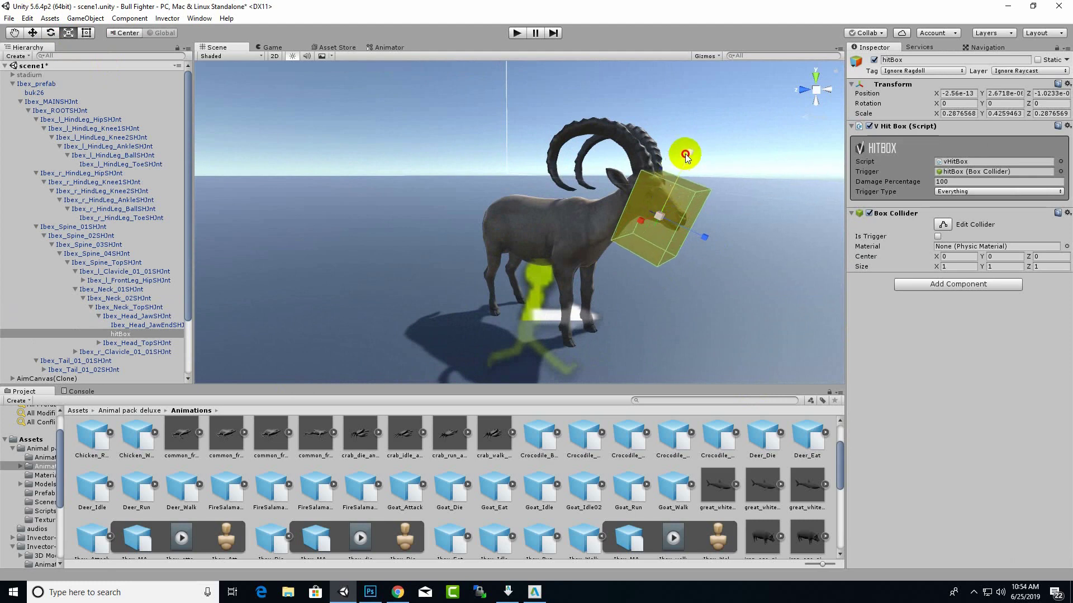
pyautogui.moveTo(697, 233); pyautogui.dragTo(765, 265)
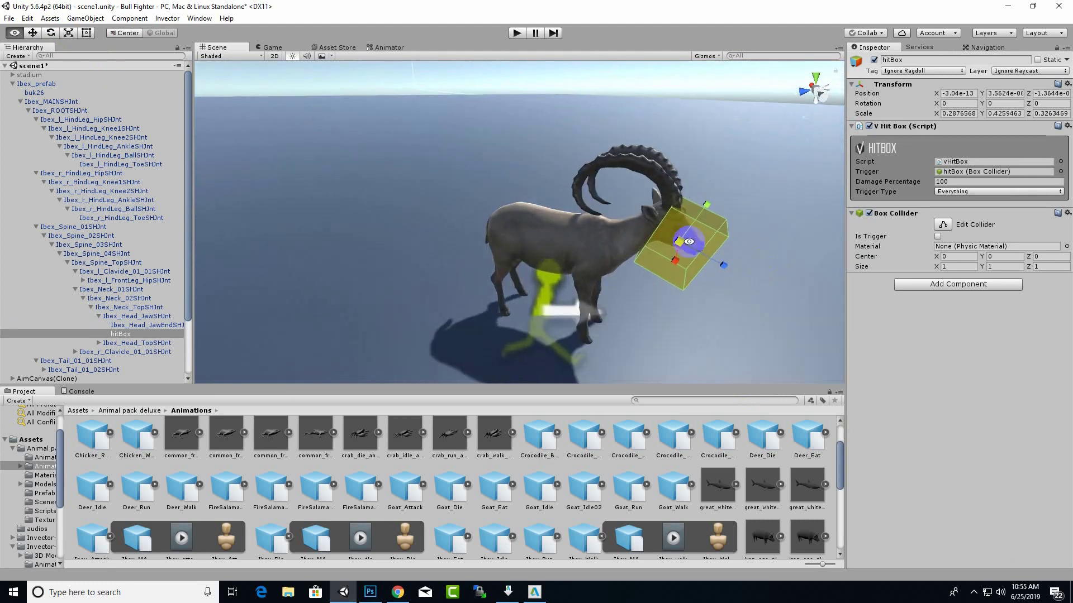
pyautogui.moveTo(684, 246); pyautogui.dragTo(669, 220)
# Move the head hitBox over the ibex's head and horn base, to position 0.053, 0.198, 0.006
pyautogui.click(32, 33)
pyautogui.moveTo(675, 175); pyautogui.dragTo(596, 204)
pyautogui.scroll(-5, 560, 283)
pyautogui.keyDown('alt'); pyautogui.moveTo(488, 310); pyautogui.dragTo(618, 312); pyautogui.keyUp('alt')
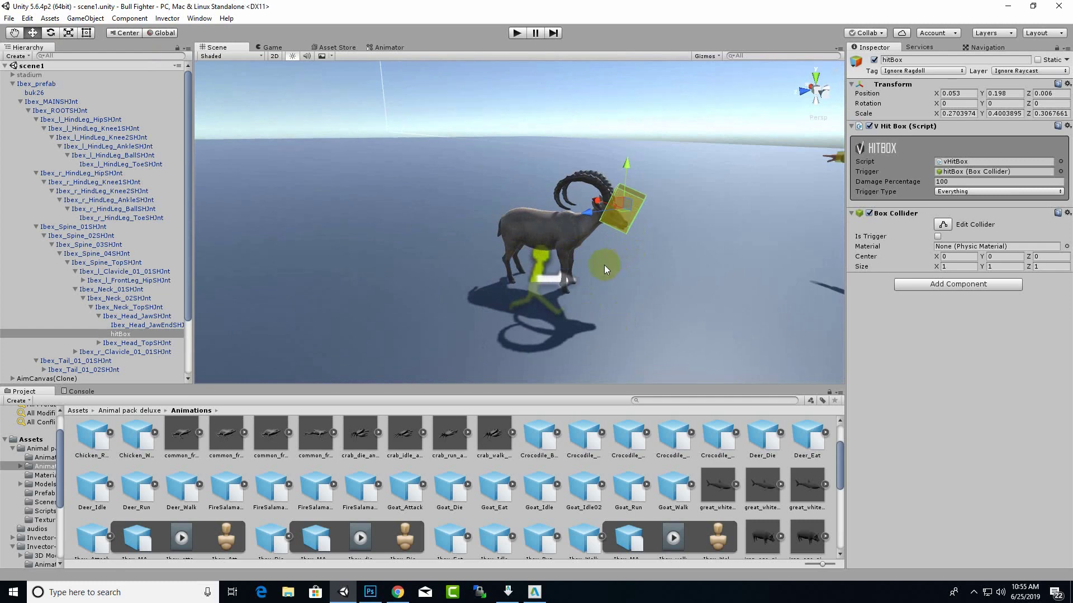
# In the animator's attack state A, change the Melee Attack Control body part from RightLowerArm to a Generic member named Head
pyautogui.click(396, 48)
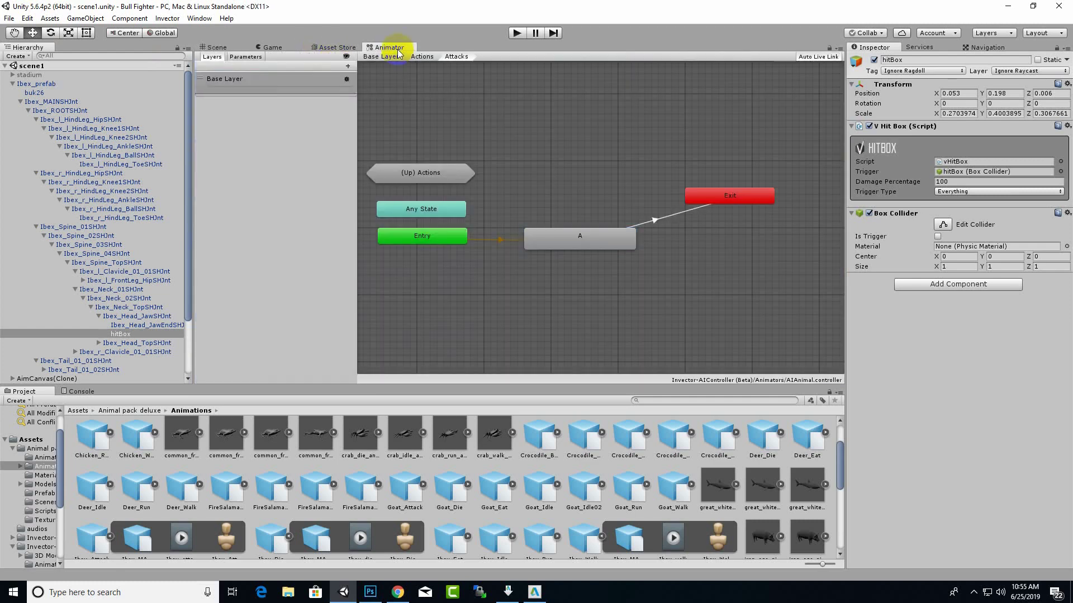
pyautogui.click(612, 246)
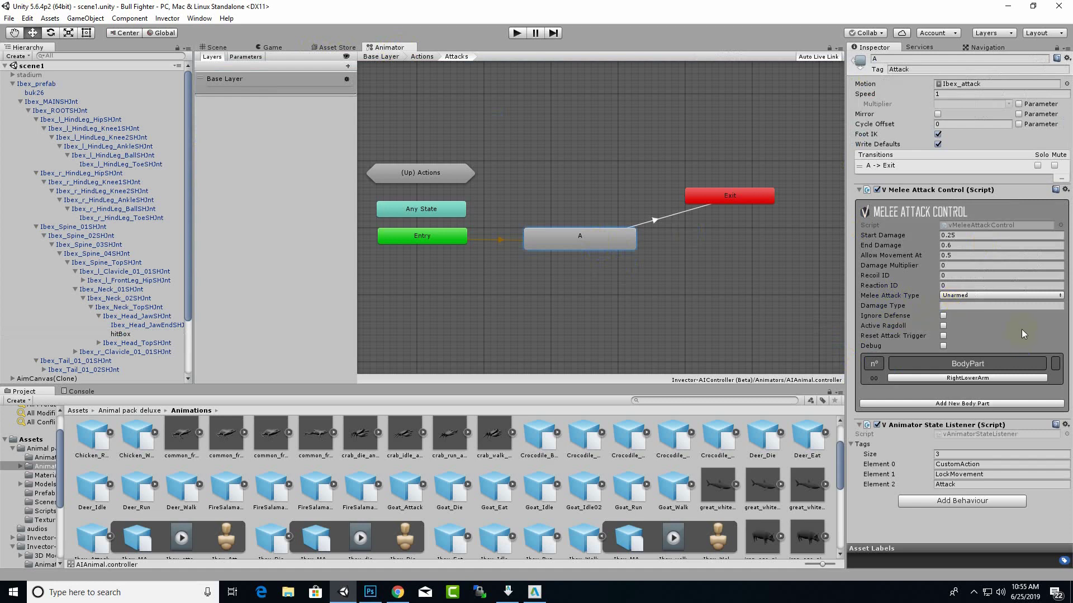
pyautogui.click(984, 378)
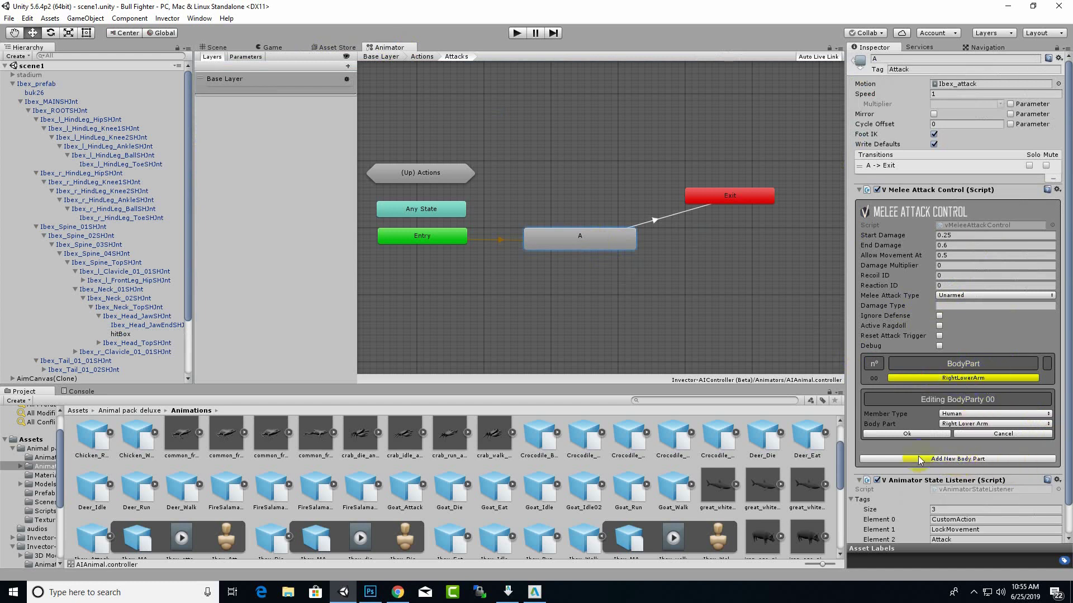
pyautogui.click(978, 414)
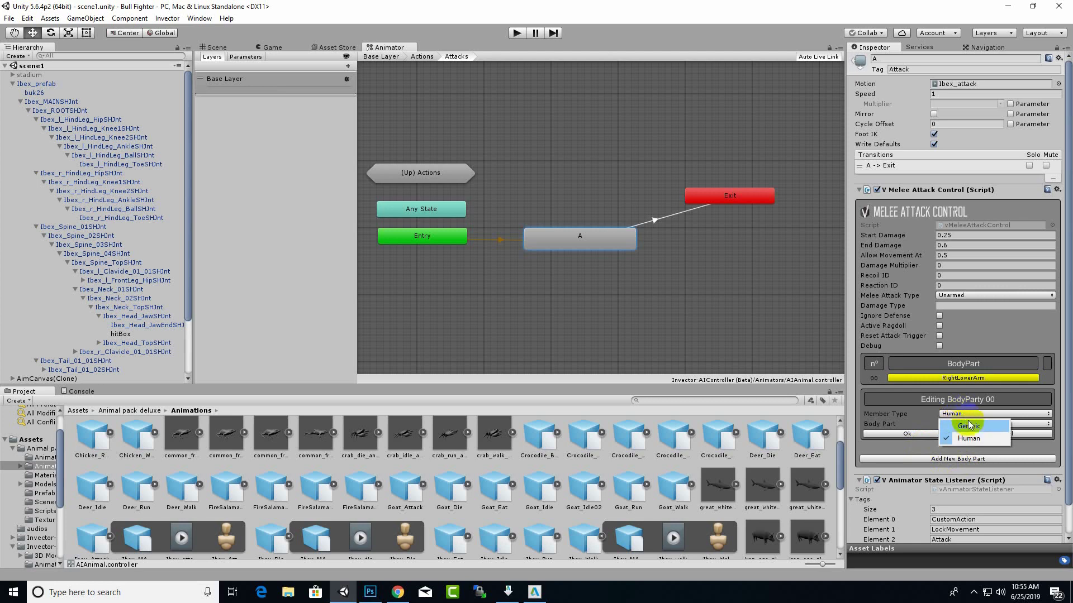
pyautogui.click(969, 428)
pyautogui.click(998, 414)
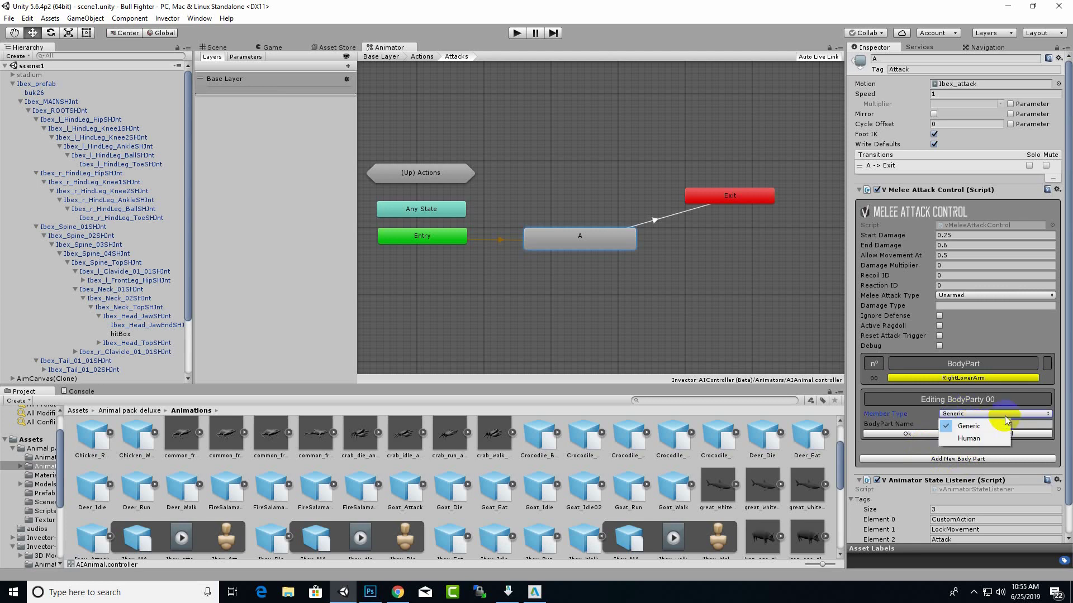
pyautogui.click(969, 421)
pyautogui.click(969, 424)
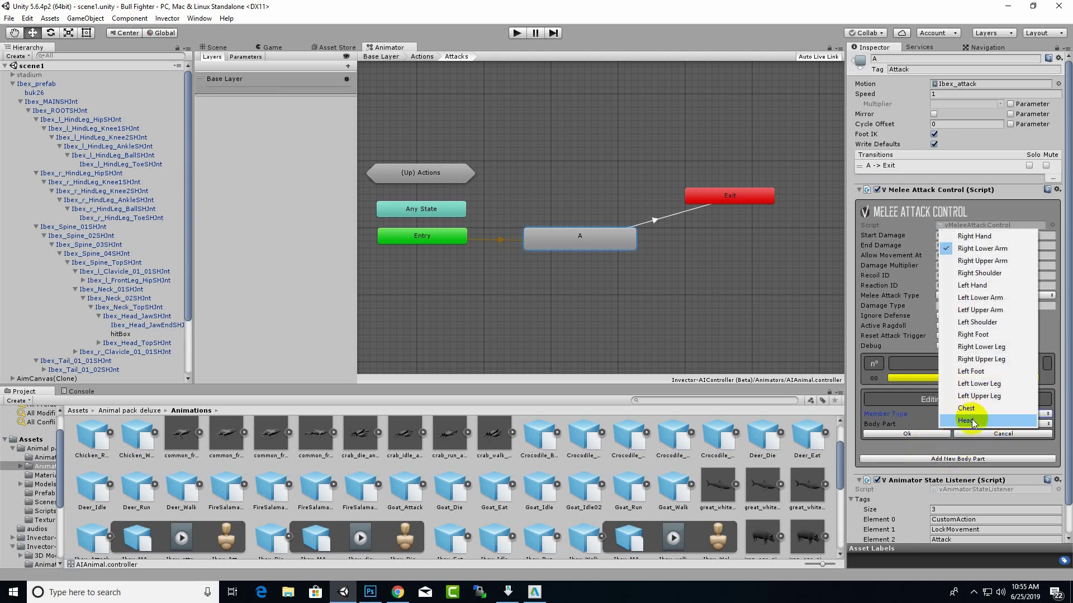
pyautogui.click(969, 420)
pyautogui.click(963, 414)
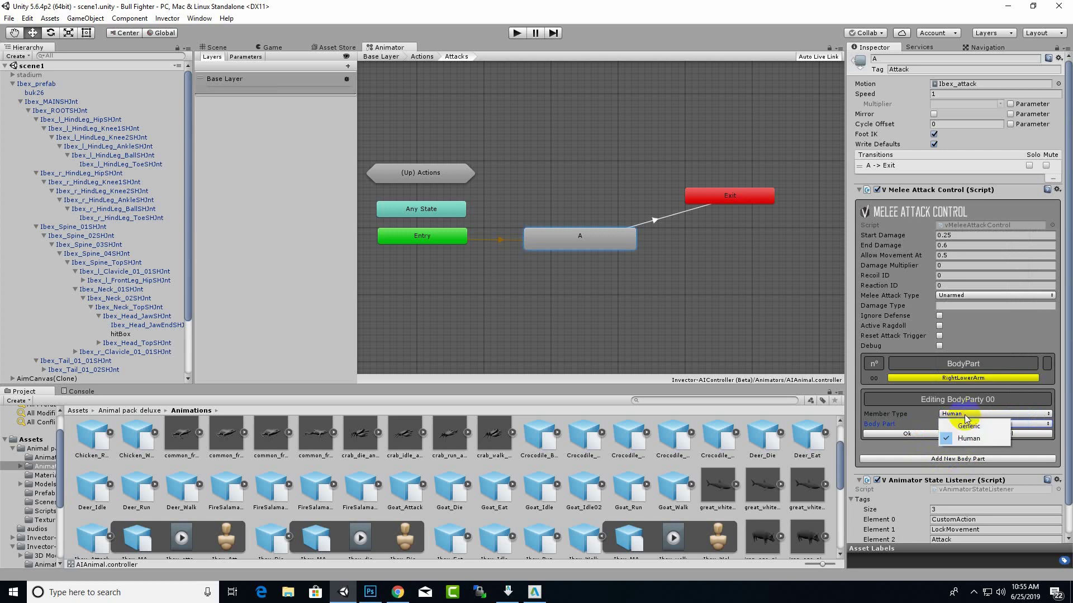
pyautogui.click(962, 423)
pyautogui.click(909, 435)
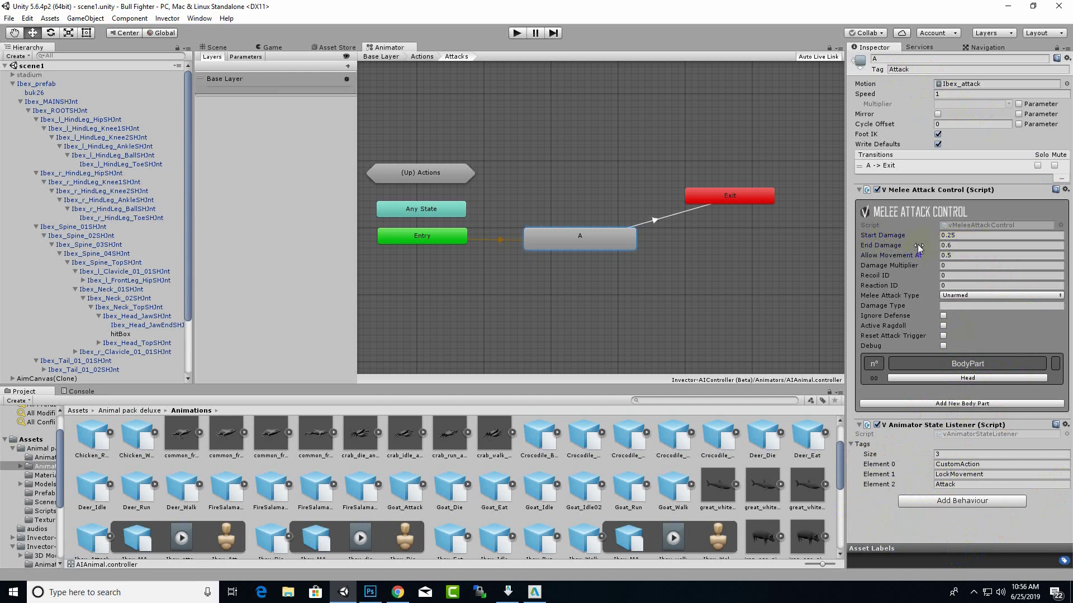
# Set attack state A's End Damage to 0.75 and return to the animator's Base Layer
pyautogui.click(959, 245)
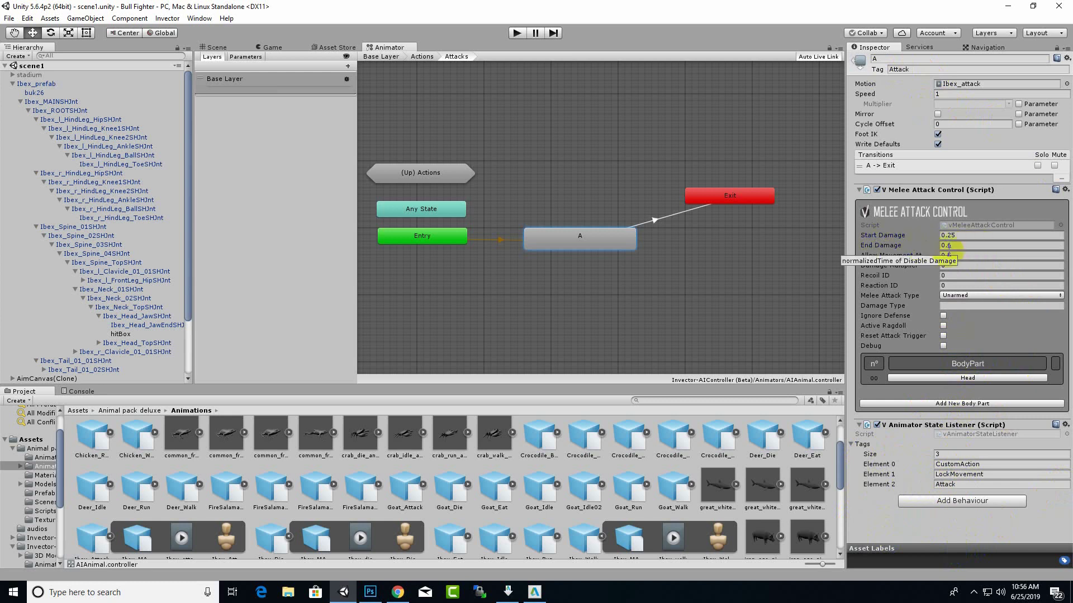
pyautogui.click(959, 246)
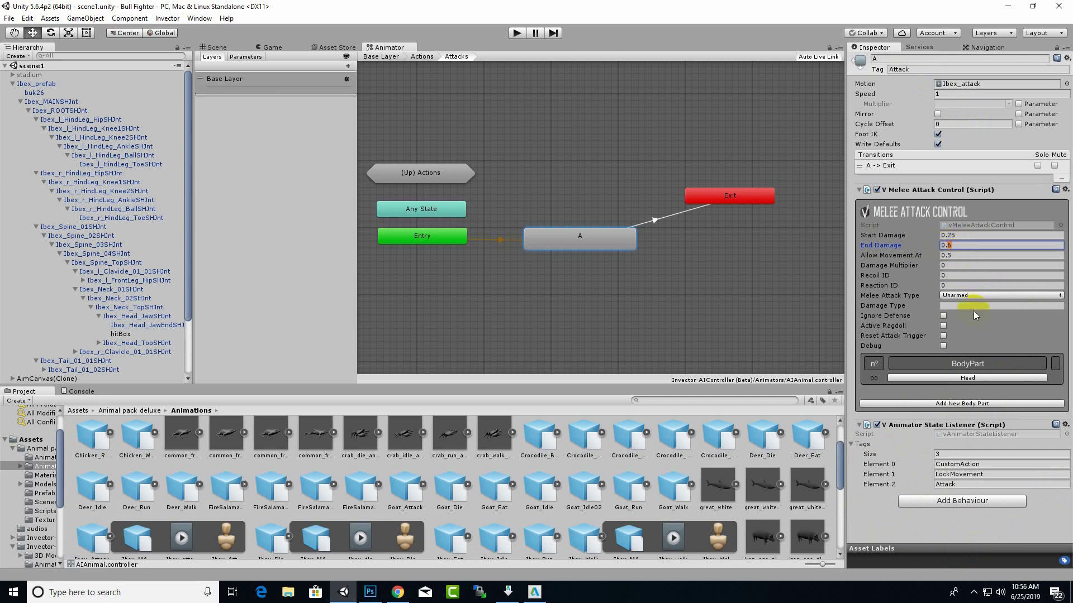
pyautogui.write('75')
pyautogui.click(420, 56)
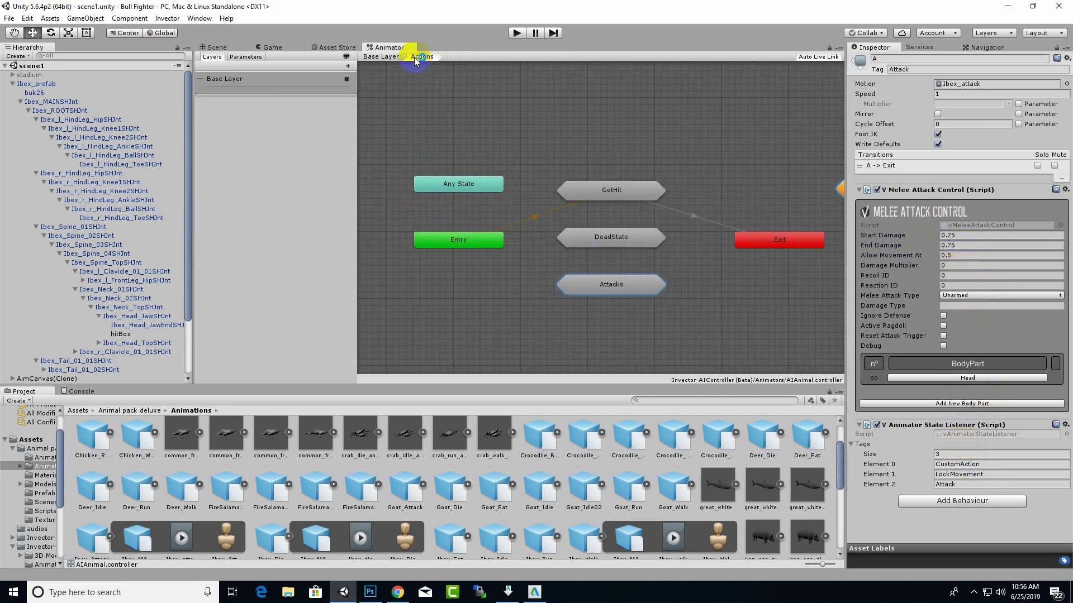
pyautogui.click(386, 57)
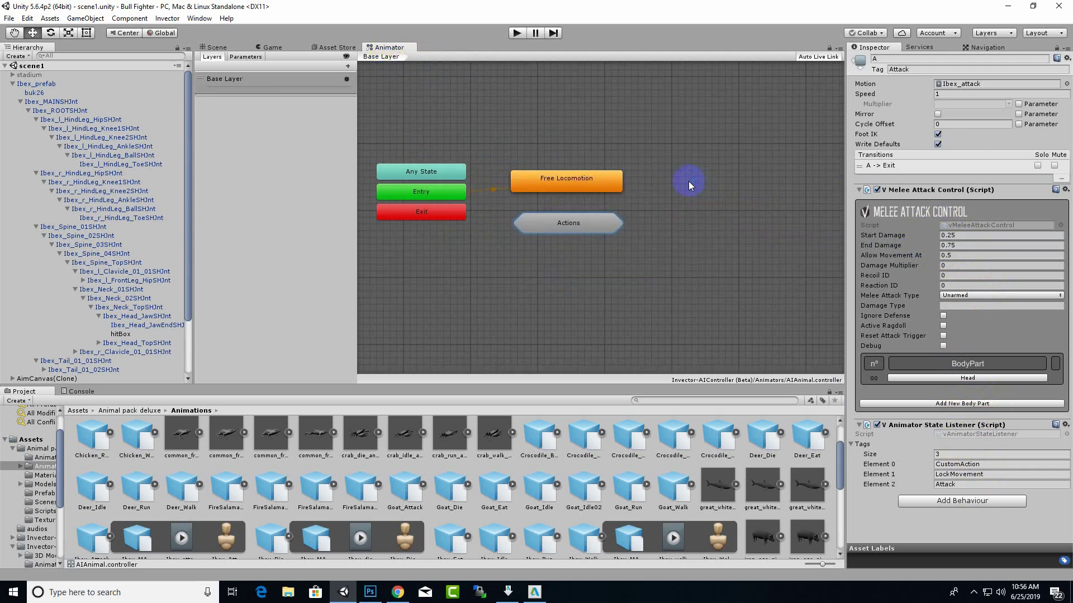
# Delete the DefenseID, RecoilID and ReactionID parameters from the AIAnimal animator controller
pyautogui.moveTo(688, 181); pyautogui.dragTo(739, 211, button='middle')
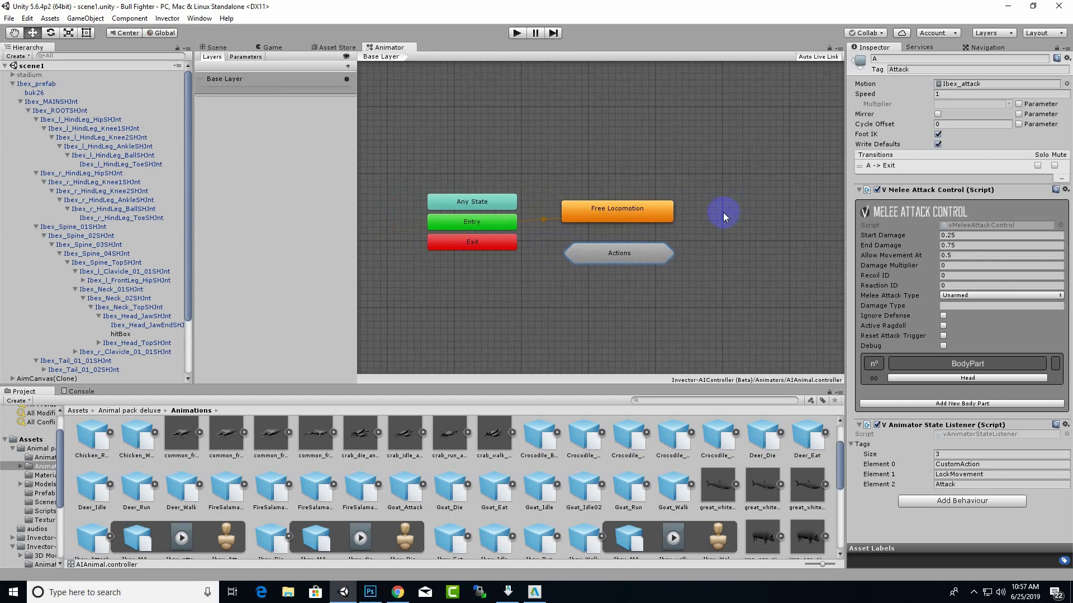
pyautogui.moveTo(443, 96); pyautogui.dragTo(466, 129, button='middle')
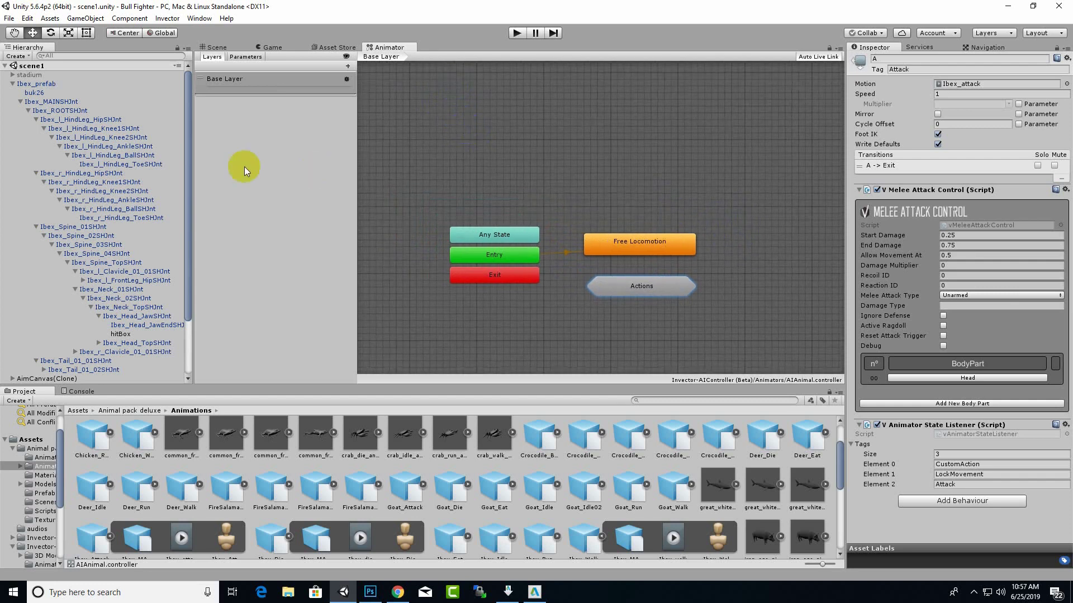
pyautogui.click(245, 56)
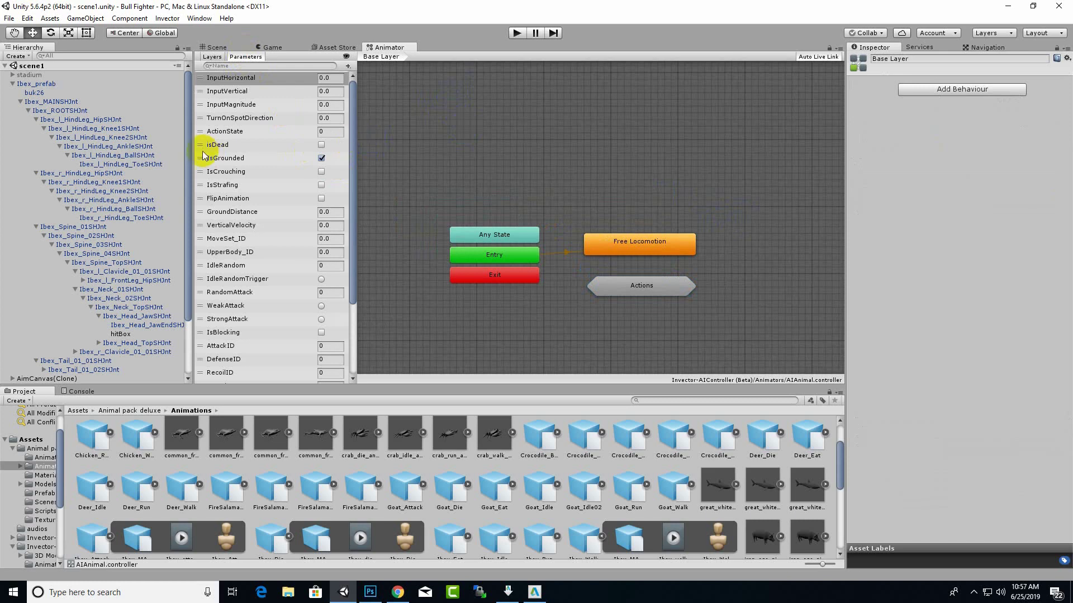
pyautogui.scroll(-3, 331, 238)
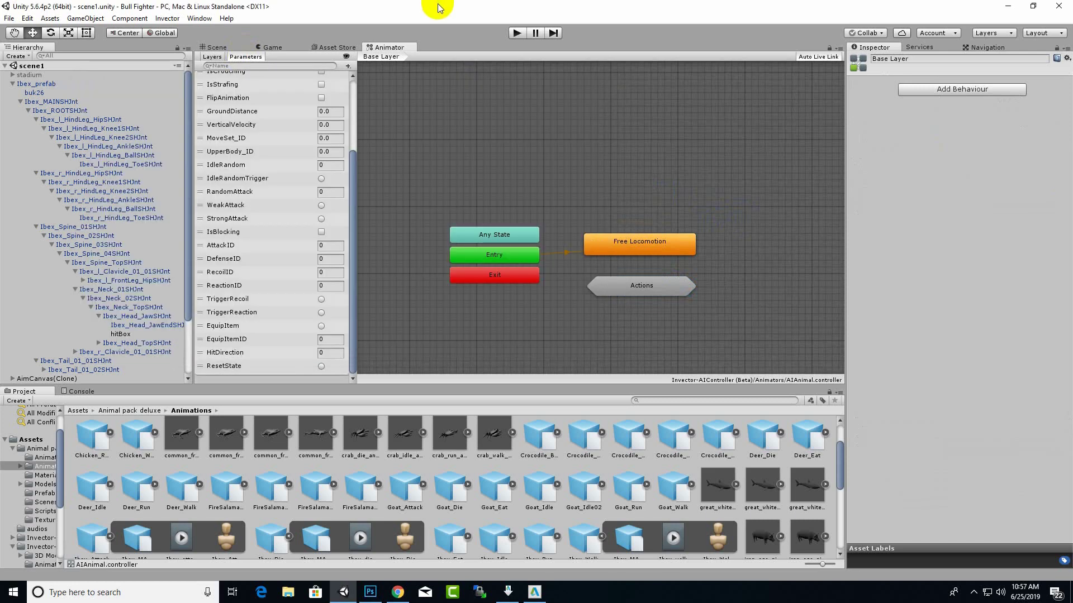
pyautogui.click(263, 261)
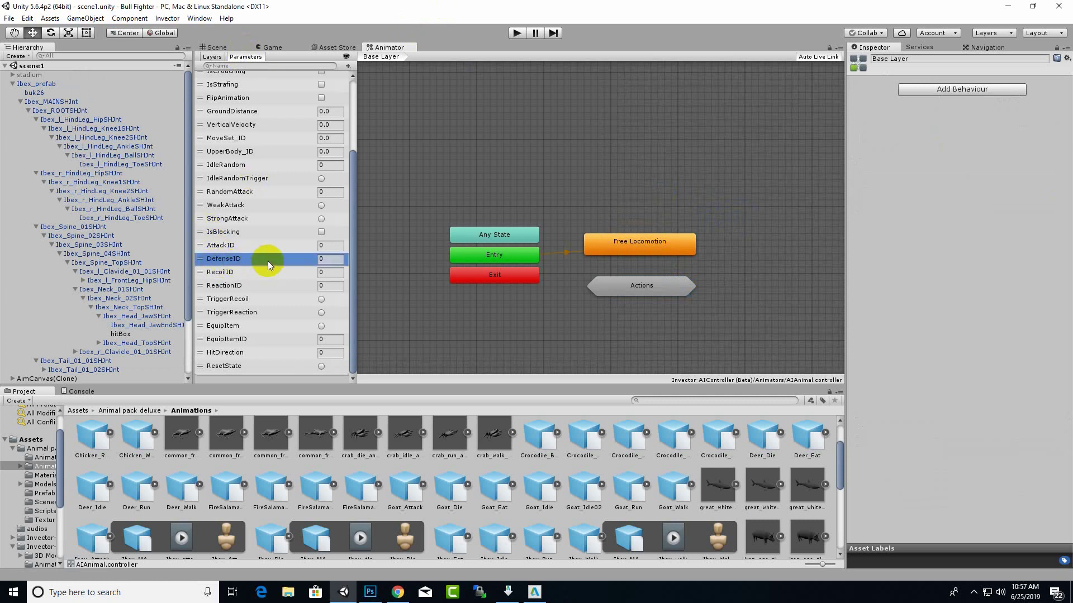
pyautogui.press('Delete')
pyautogui.press('Delete')
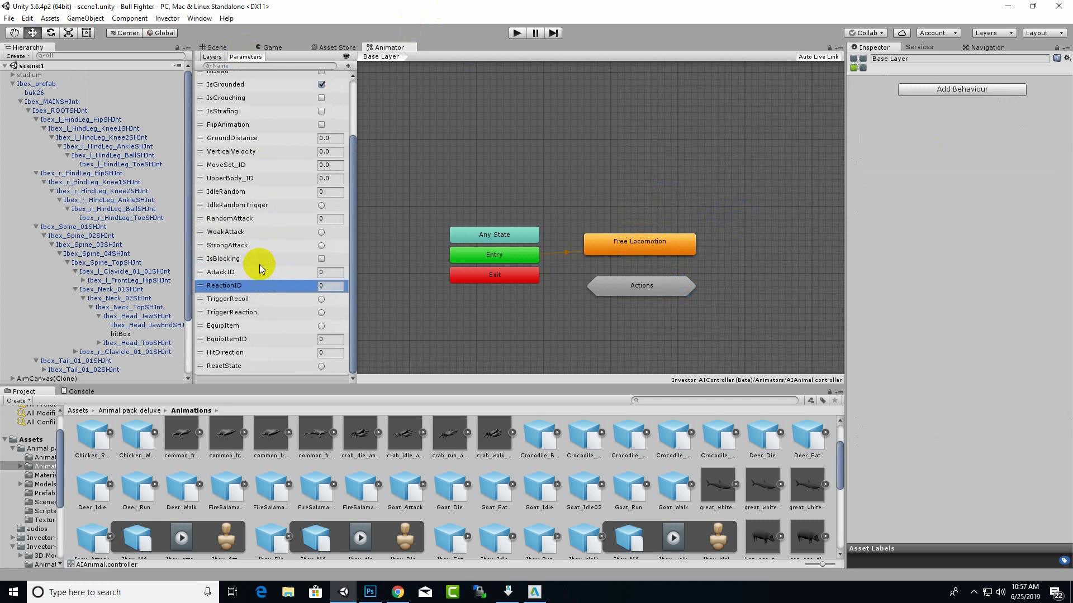
pyautogui.press('Delete')
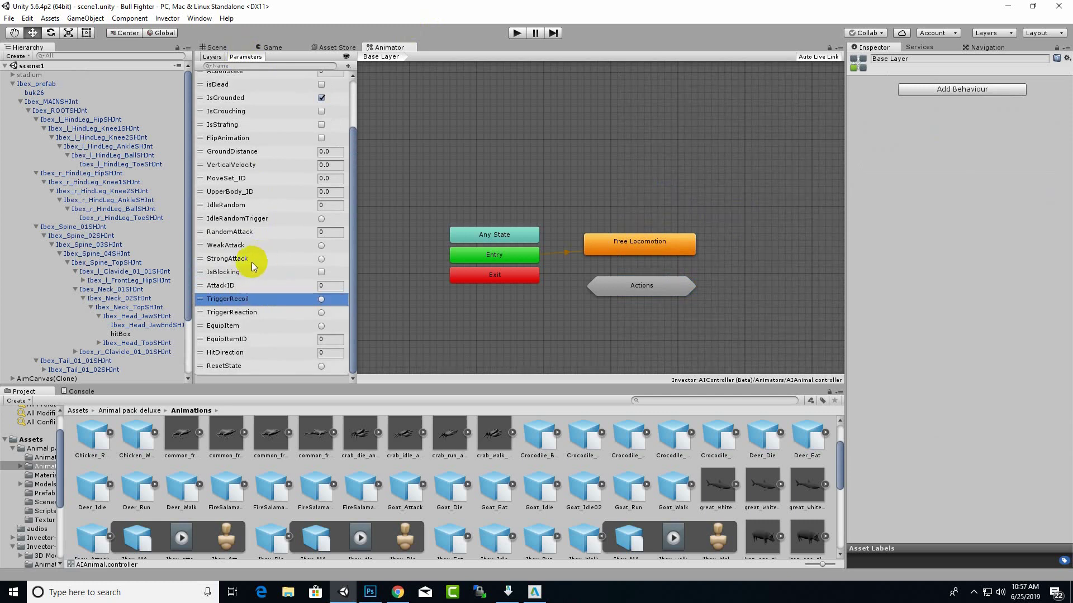
# Delete the EquipItemID and EquipItem parameters from the AIAnimal animator controller
pyautogui.click(241, 285)
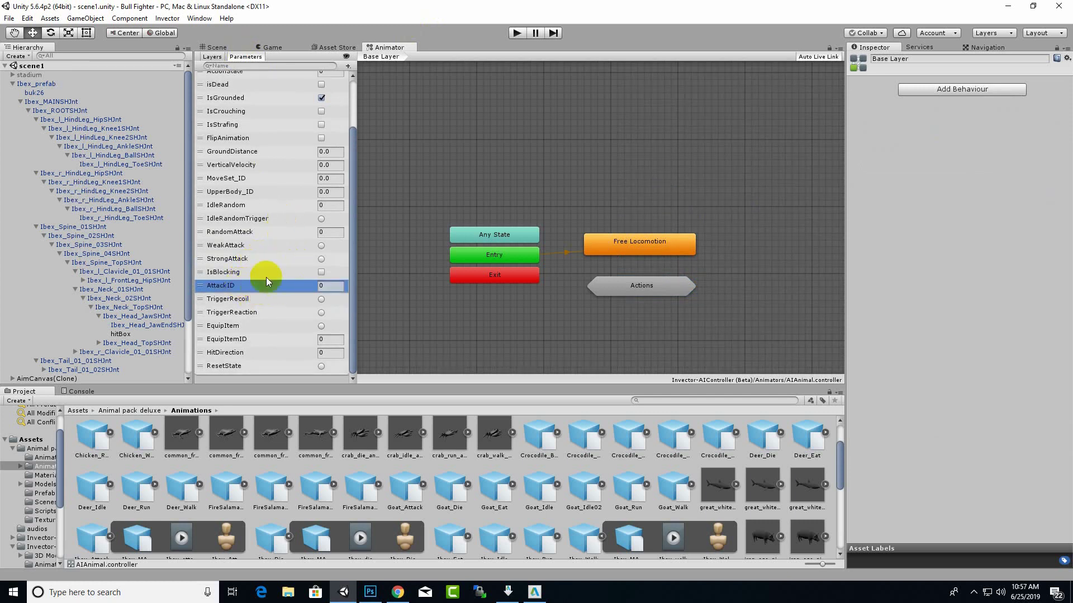
pyautogui.click(255, 339)
pyautogui.press('Delete')
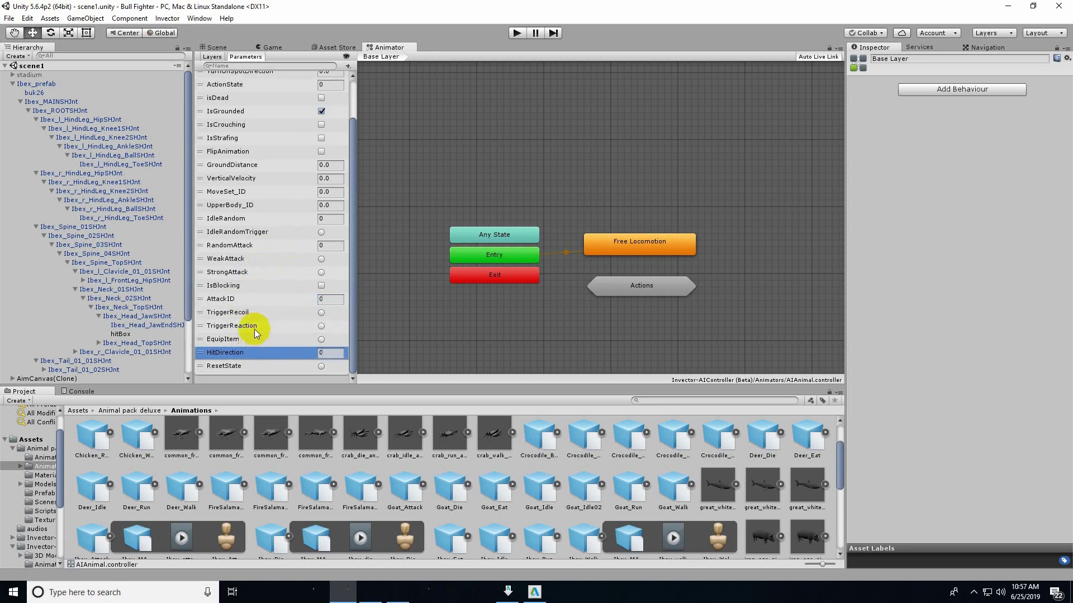
pyautogui.click(251, 340)
pyautogui.press('Delete')
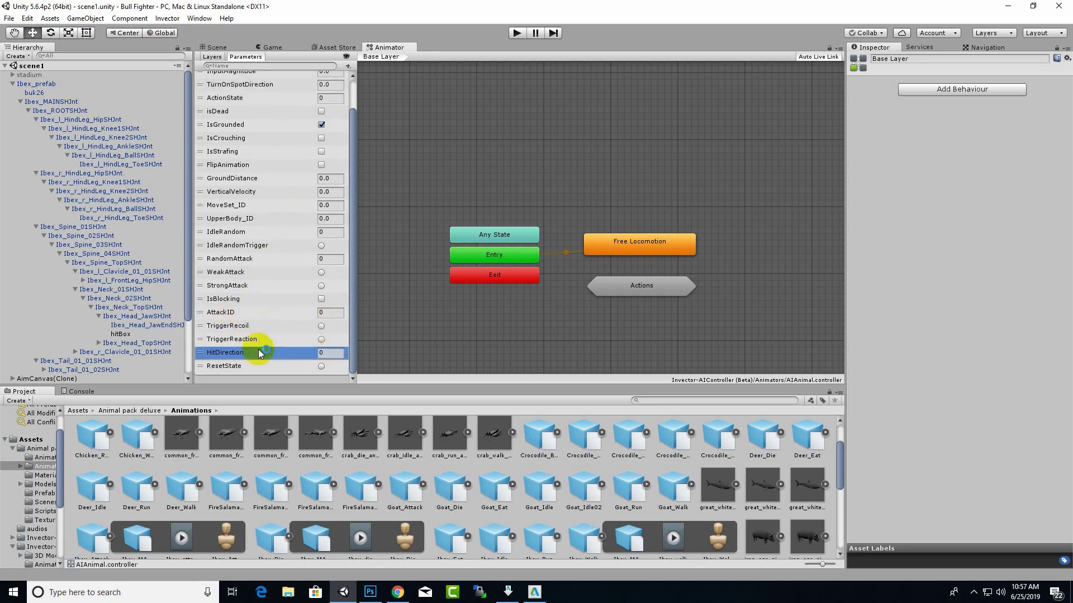
pyautogui.scroll(3, 276, 363)
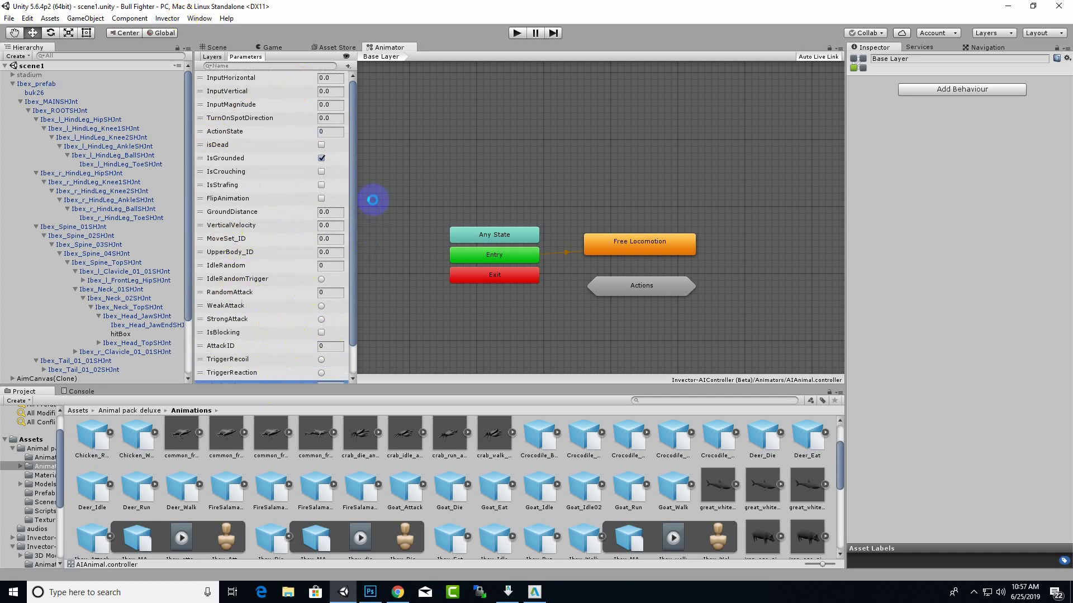
# Enable Maximize On Play for the Game view, return to the Scene view and Assets root folder, and start play mode
pyautogui.click(219, 48)
pyautogui.scroll(-2, 301, 205)
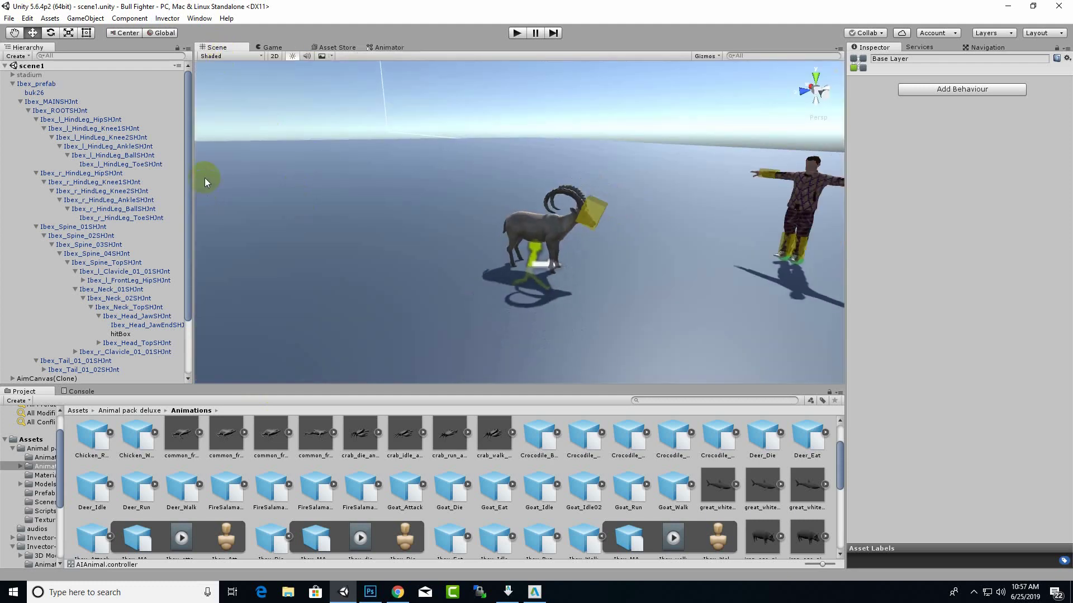
pyautogui.click(271, 47)
pyautogui.click(723, 56)
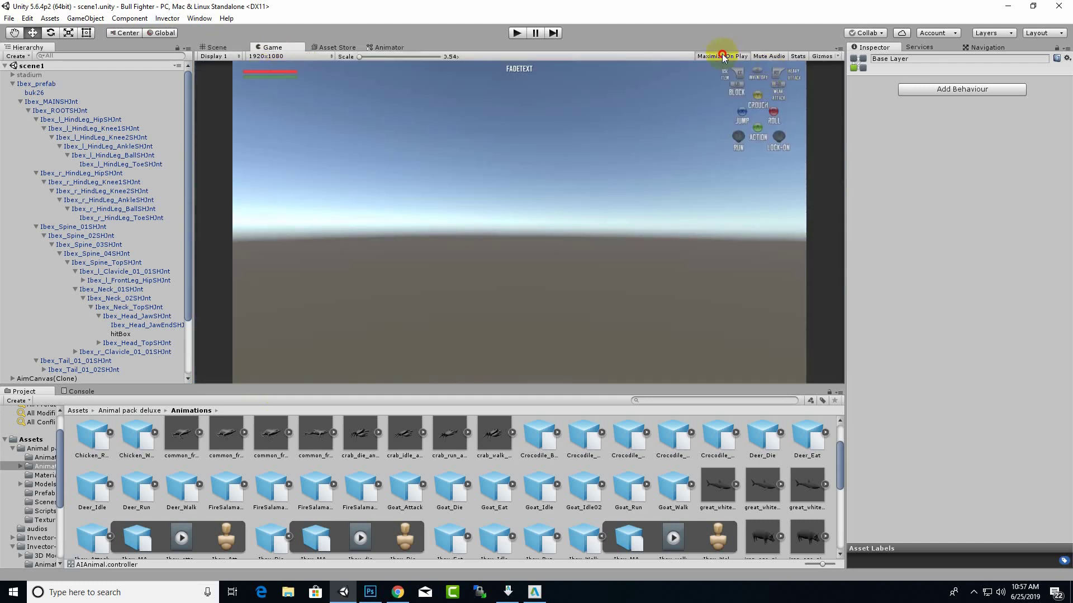
pyautogui.click(217, 47)
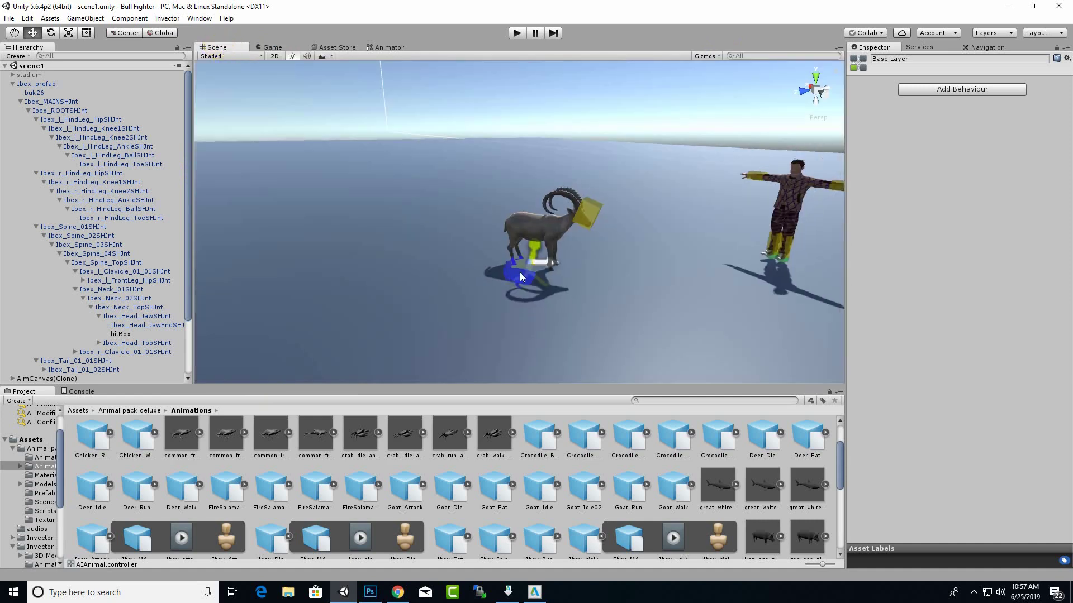
pyautogui.click(77, 410)
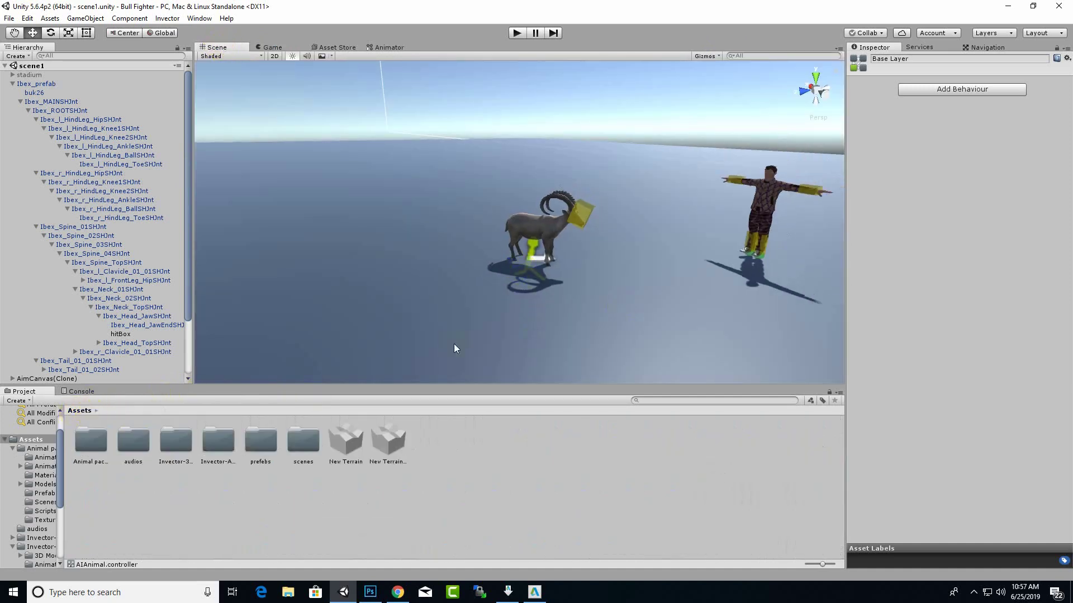
pyautogui.click(516, 33)
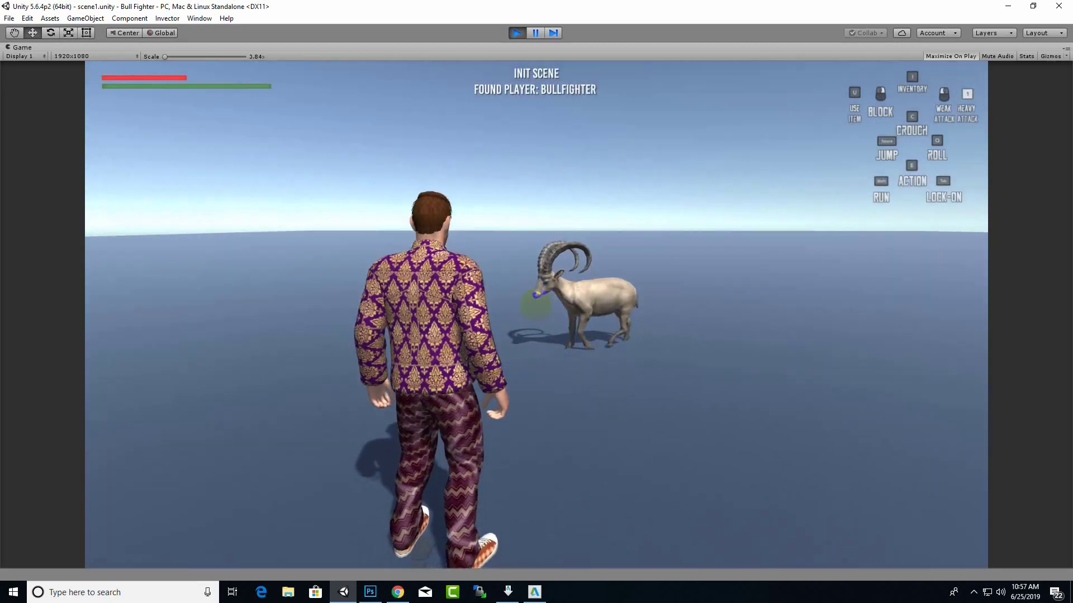
# Play-test the scene by running the player around the ibex and punching it repeatedly, and stop play mode
pyautogui.press('w')
pyautogui.press('d')
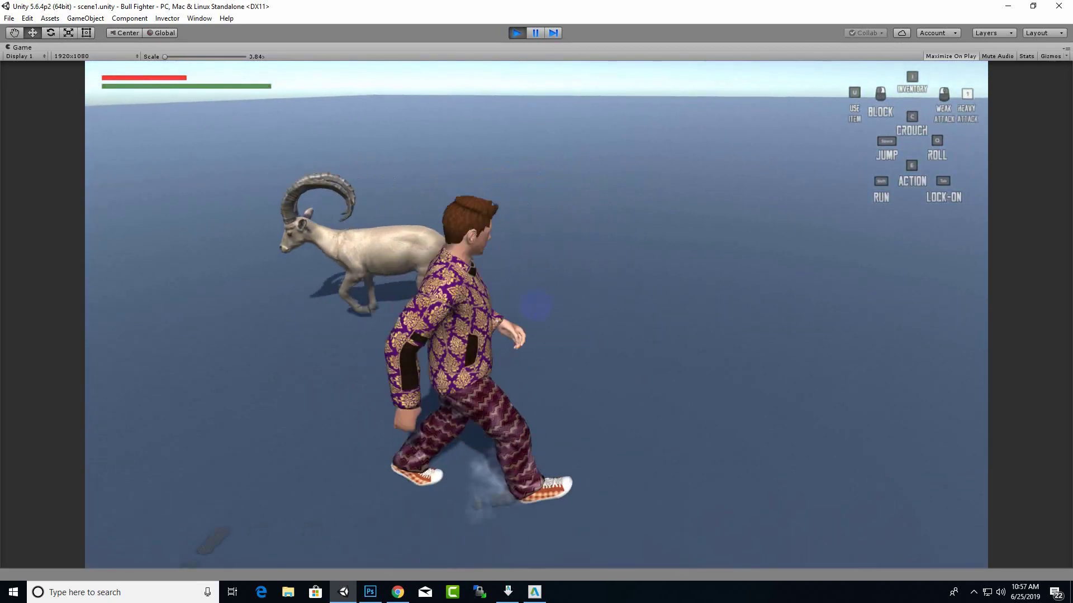
pyautogui.press('a')
pyautogui.press('w')
pyautogui.click(536, 305)
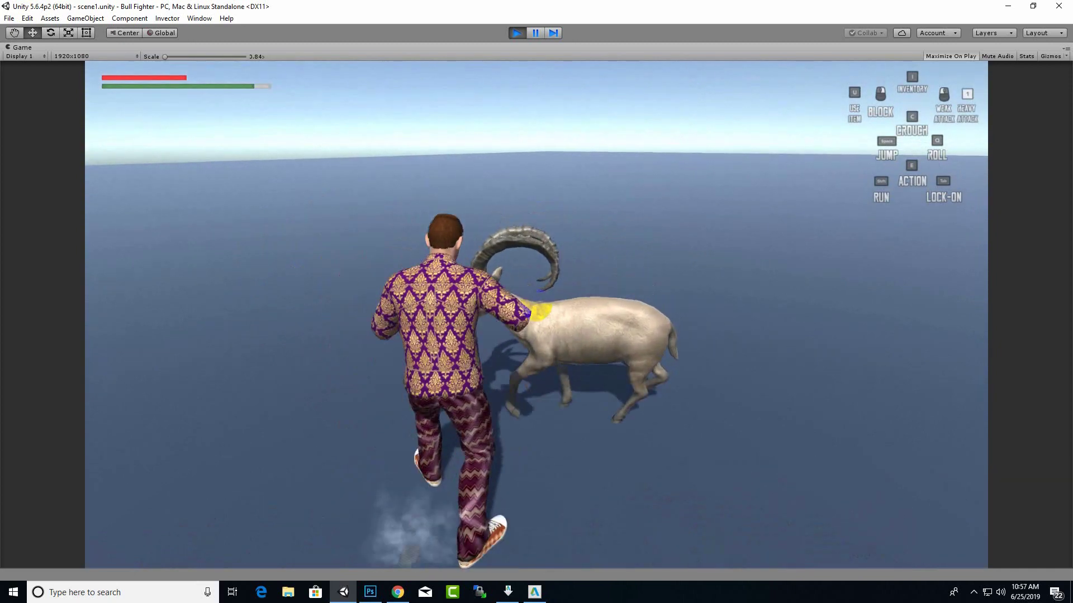
pyautogui.click(536, 305)
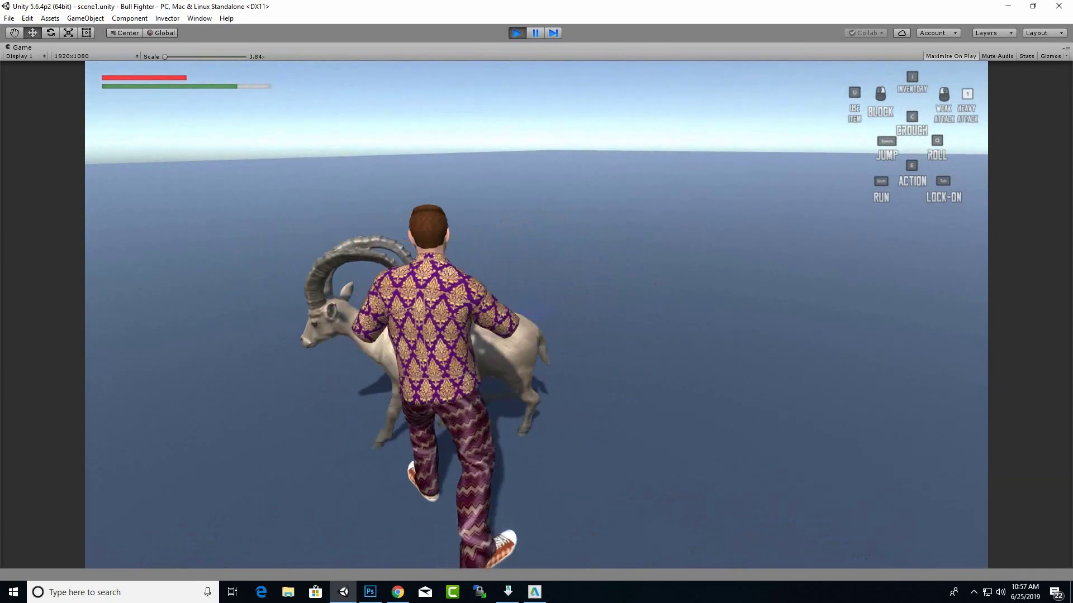
pyautogui.click(536, 305)
pyautogui.press('s')
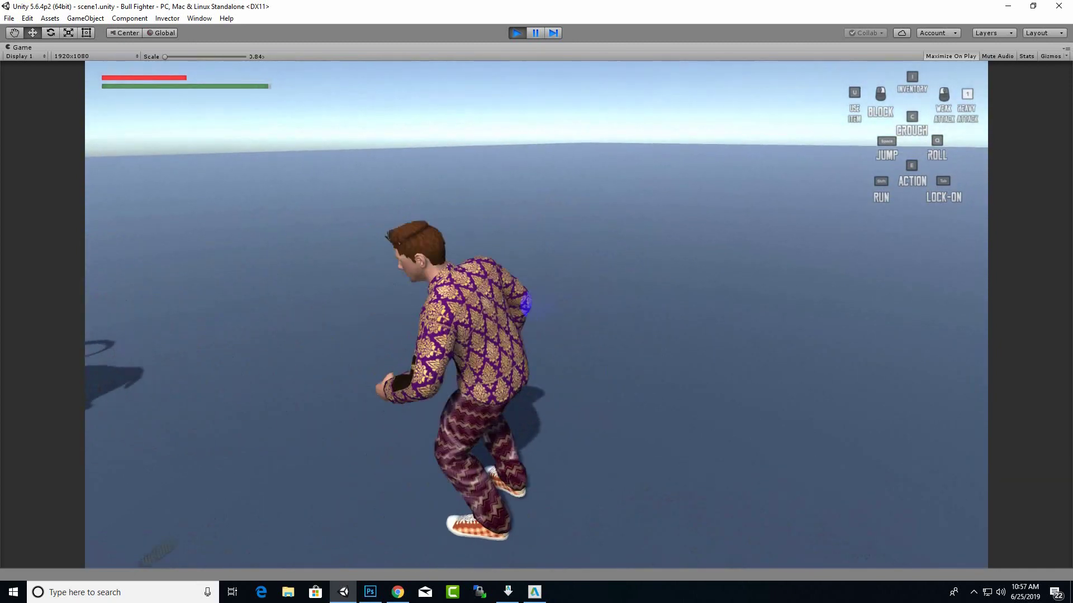
pyautogui.press('w')
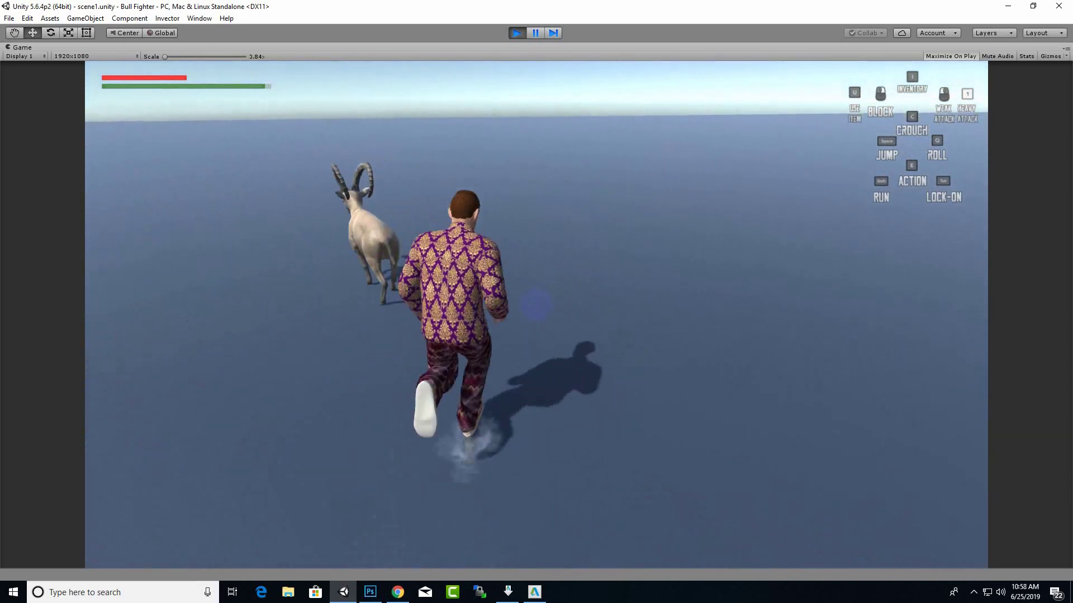
pyautogui.press('a')
pyautogui.press('s')
pyautogui.press('d')
pyautogui.click(537, 305)
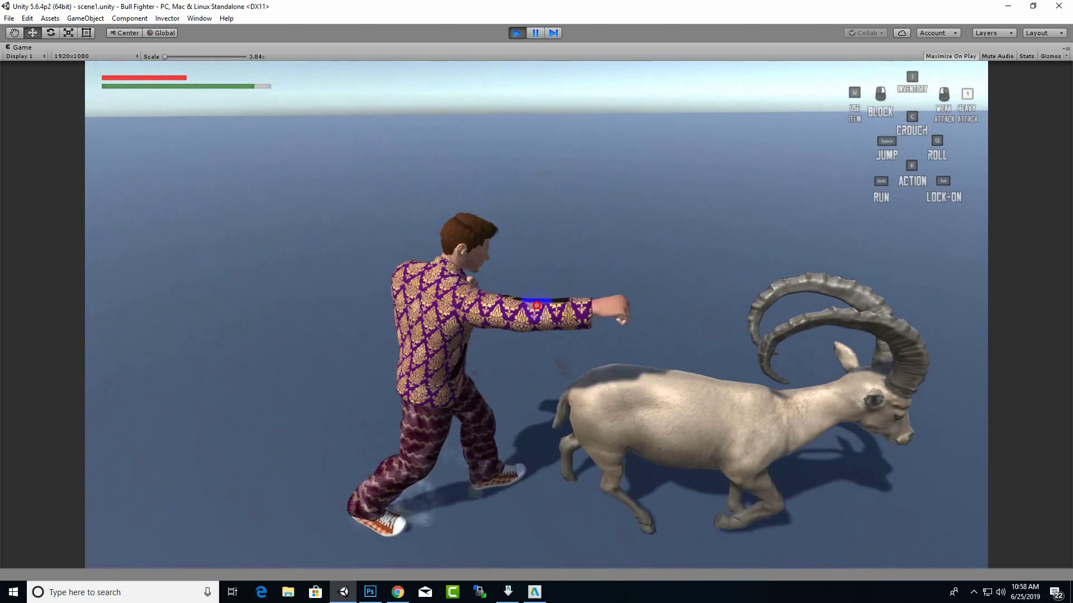
pyautogui.click(536, 305)
pyautogui.click(537, 305)
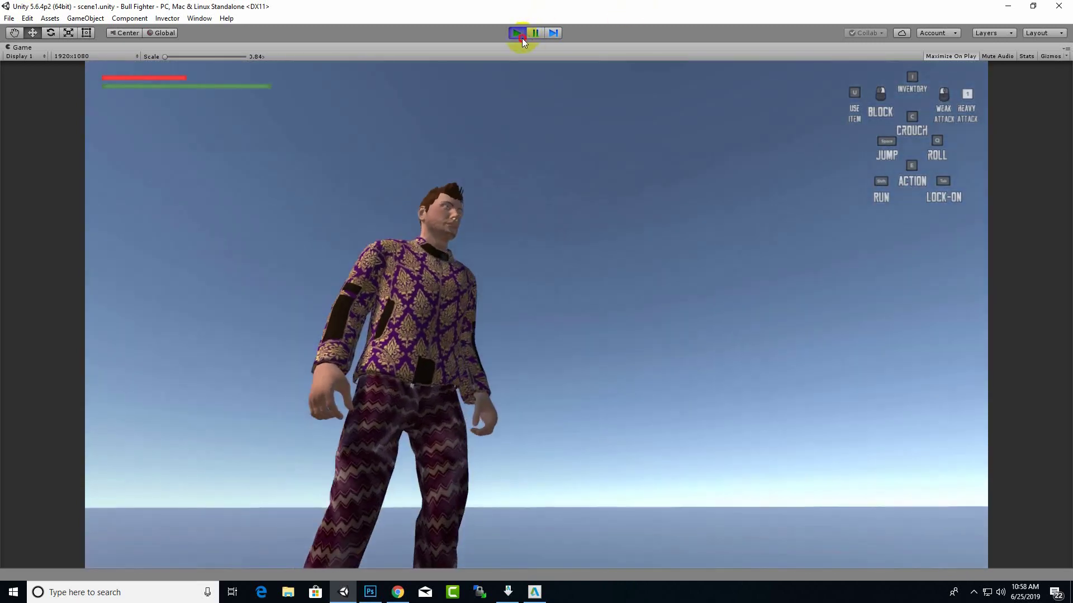
pyautogui.click(519, 35)
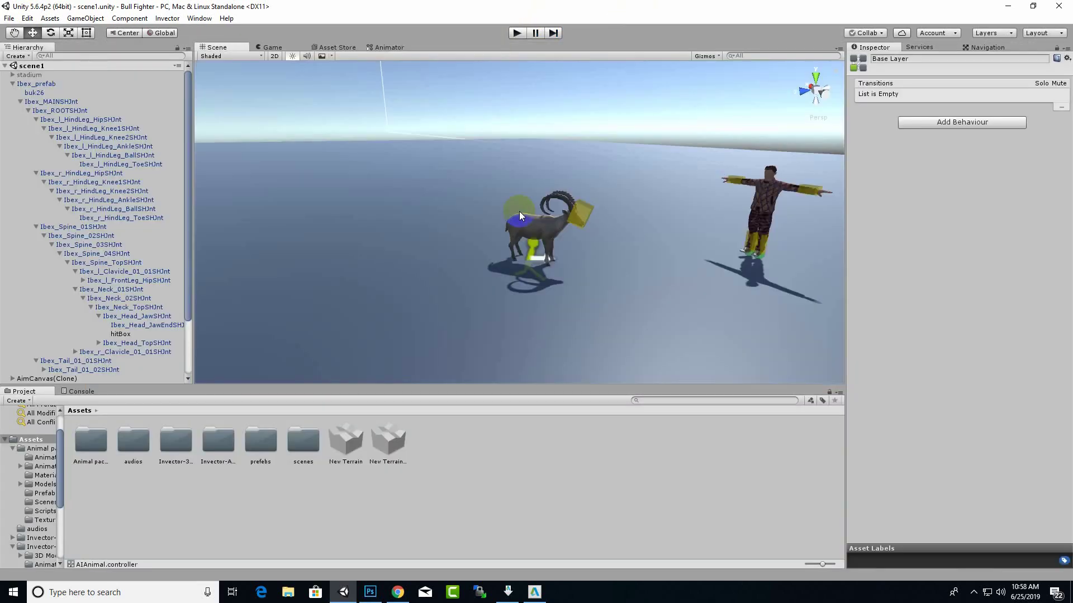
# Set both the tag and the layer of Ibex_prefab to Enemy and save the scene
pyautogui.click(518, 253)
pyautogui.click(38, 84)
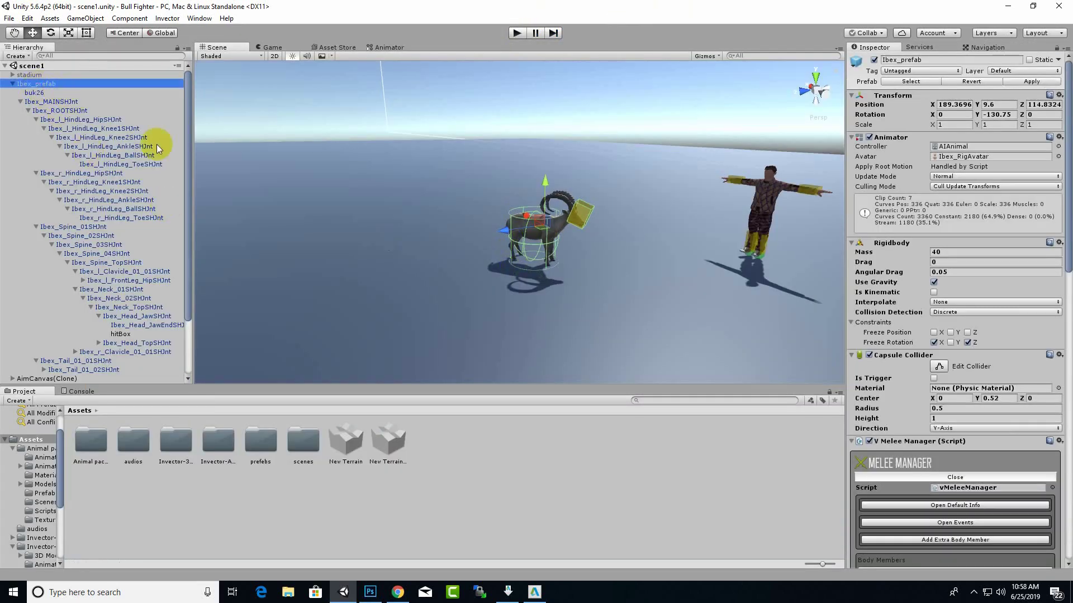
pyautogui.click(914, 71)
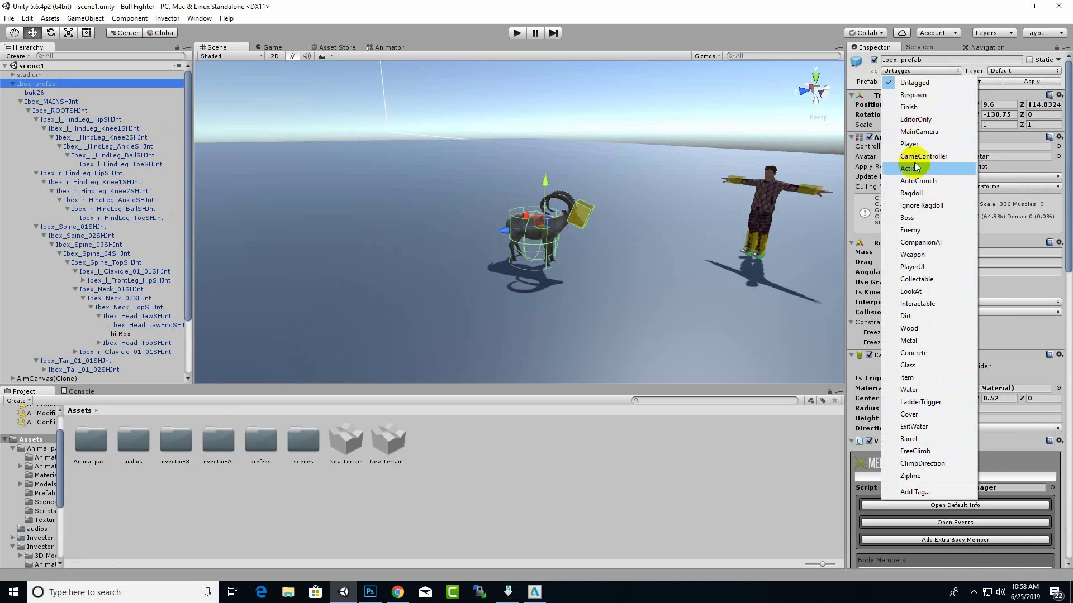
pyautogui.click(910, 229)
pyautogui.click(1028, 72)
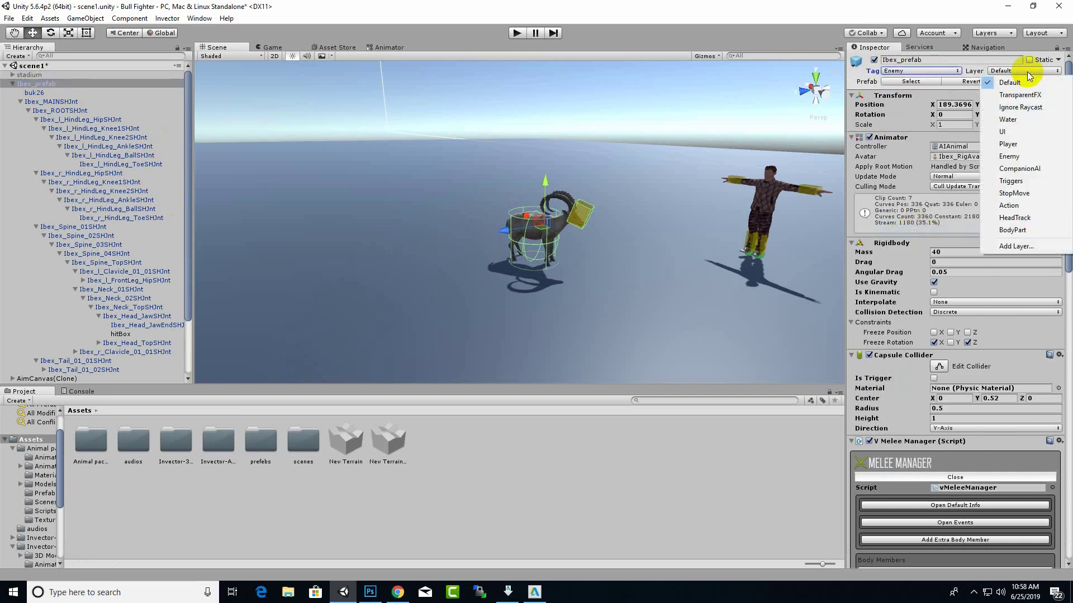
pyautogui.click(1022, 156)
pyautogui.click(588, 316)
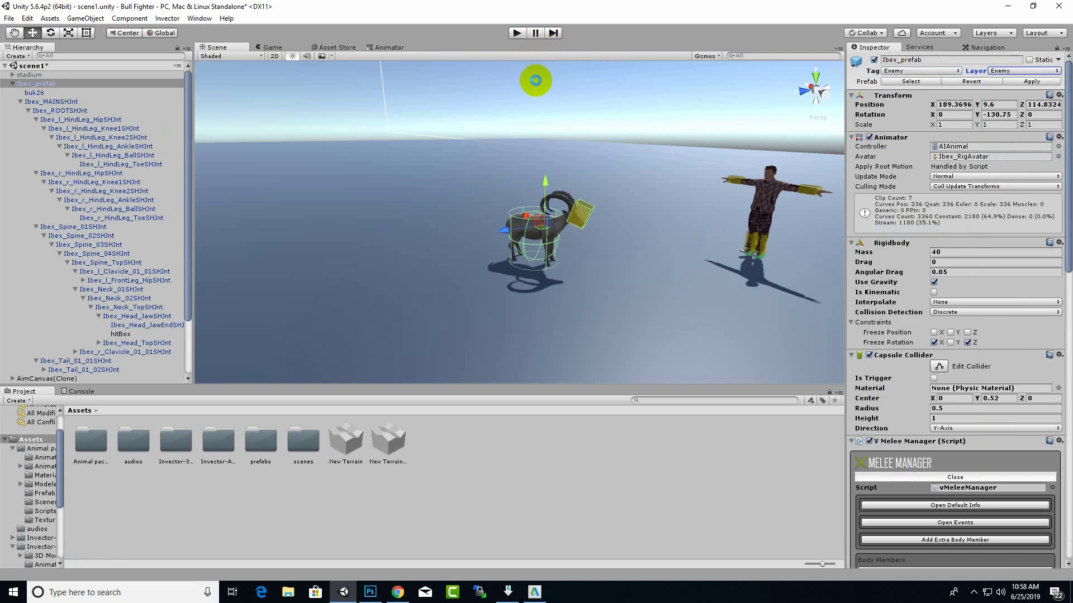
pyautogui.hotkey('ctrl', 's')
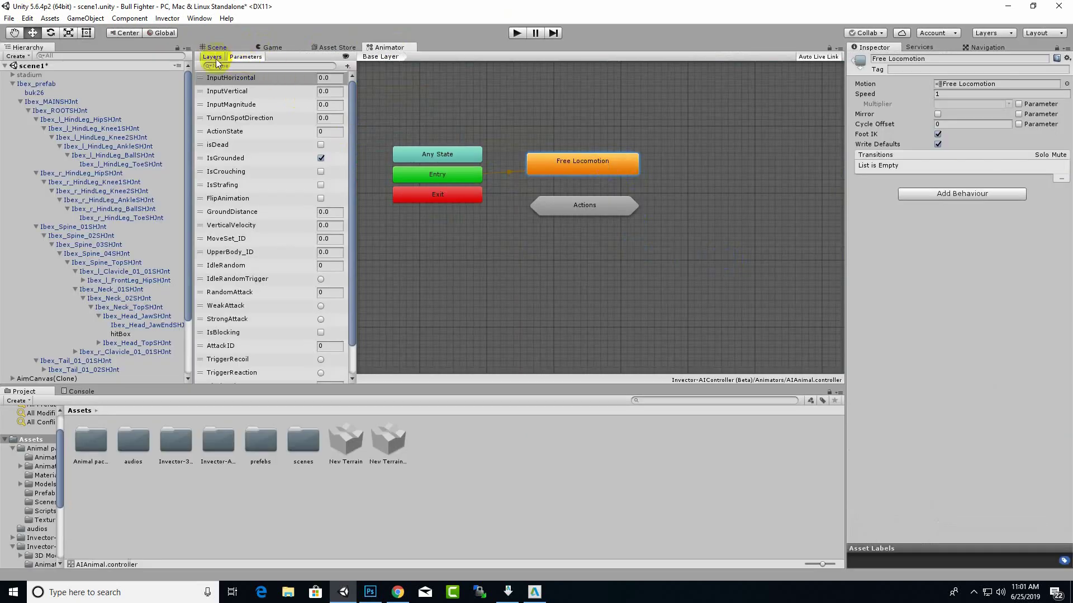
# Review attack state A's settings and the DeadState contents inside the animator's Actions sub-state machine
pyautogui.click(214, 58)
pyautogui.click(461, 209)
pyautogui.click(556, 211)
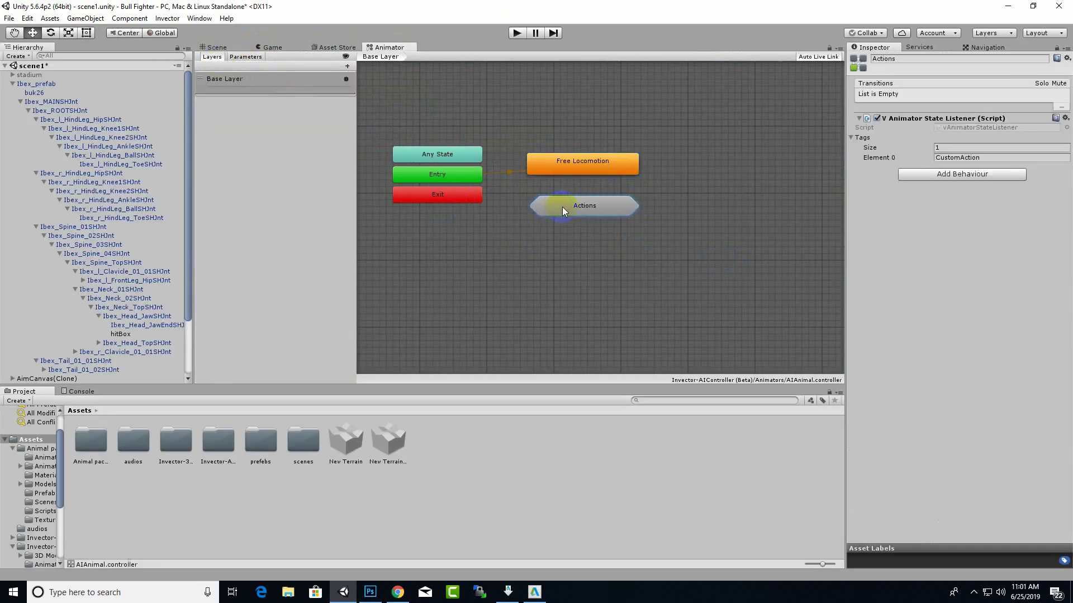
pyautogui.doubleClick(563, 211)
pyautogui.click(628, 286)
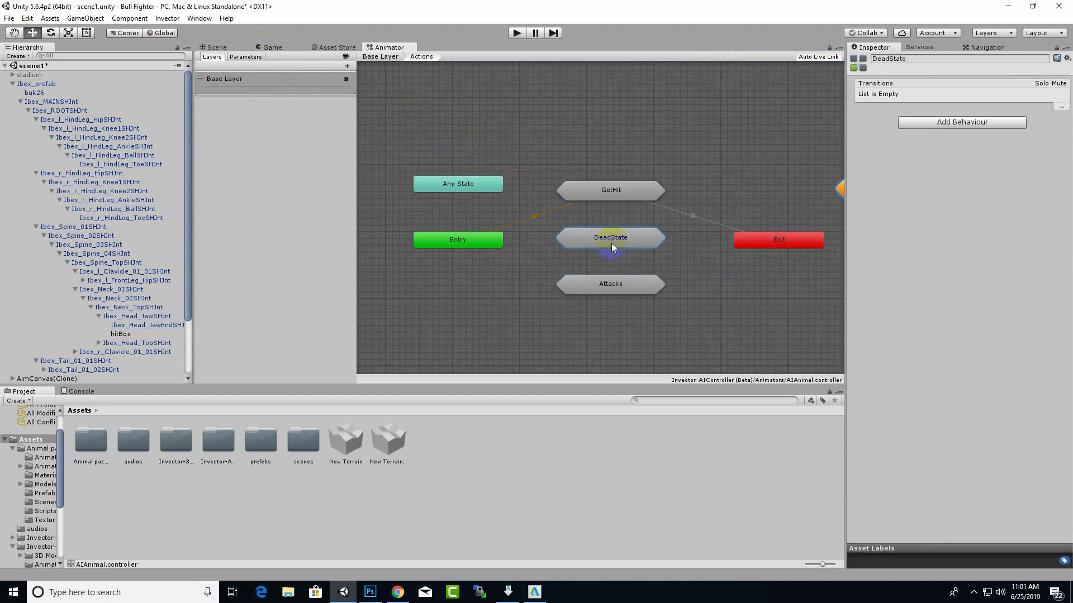
pyautogui.doubleClick(626, 284)
pyautogui.click(592, 249)
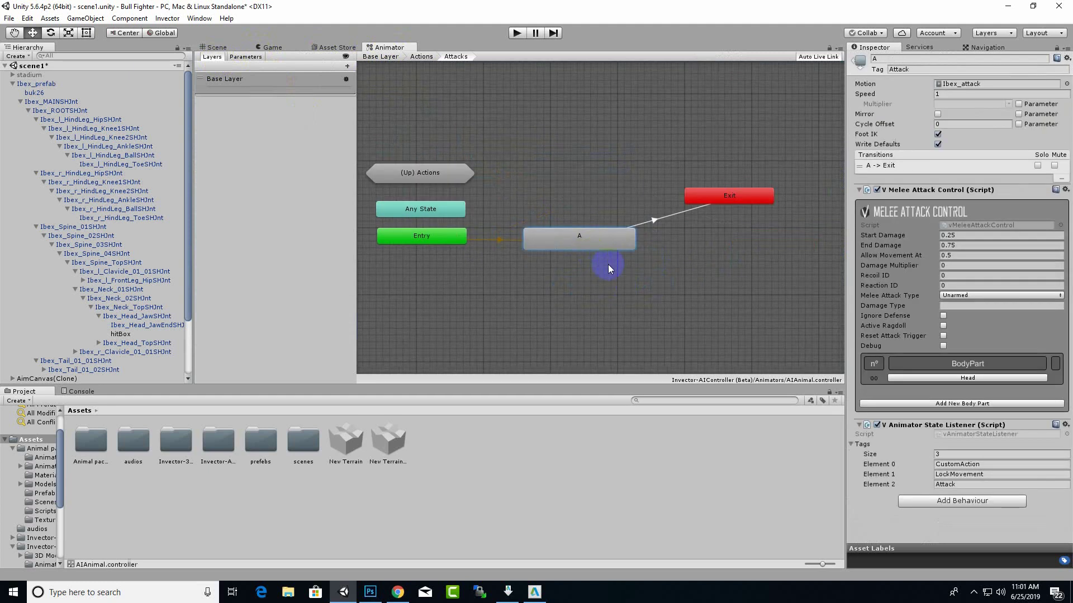
pyautogui.click(435, 58)
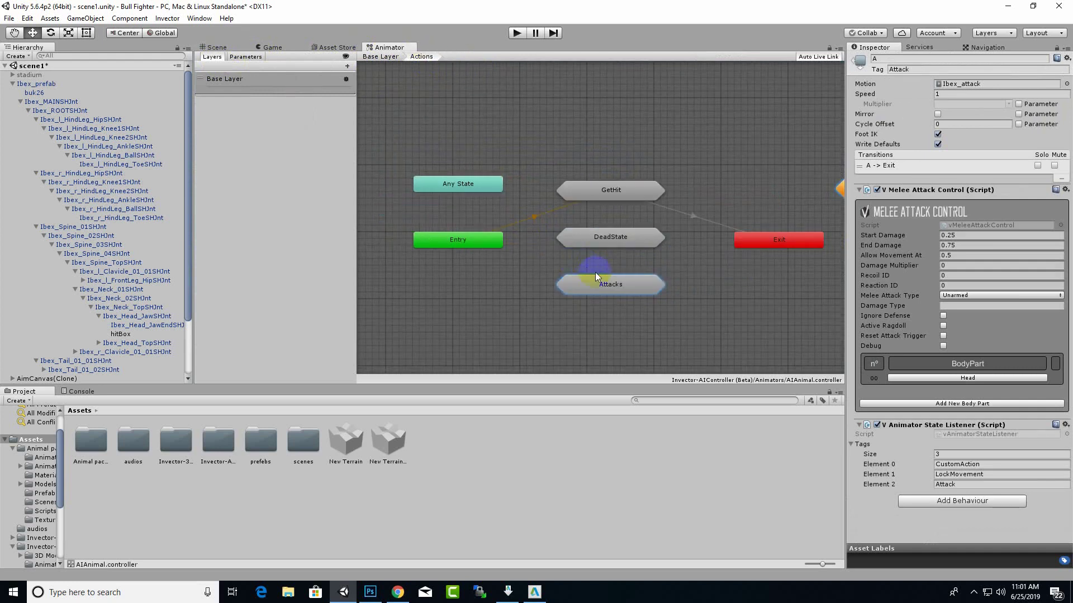
pyautogui.doubleClick(614, 239)
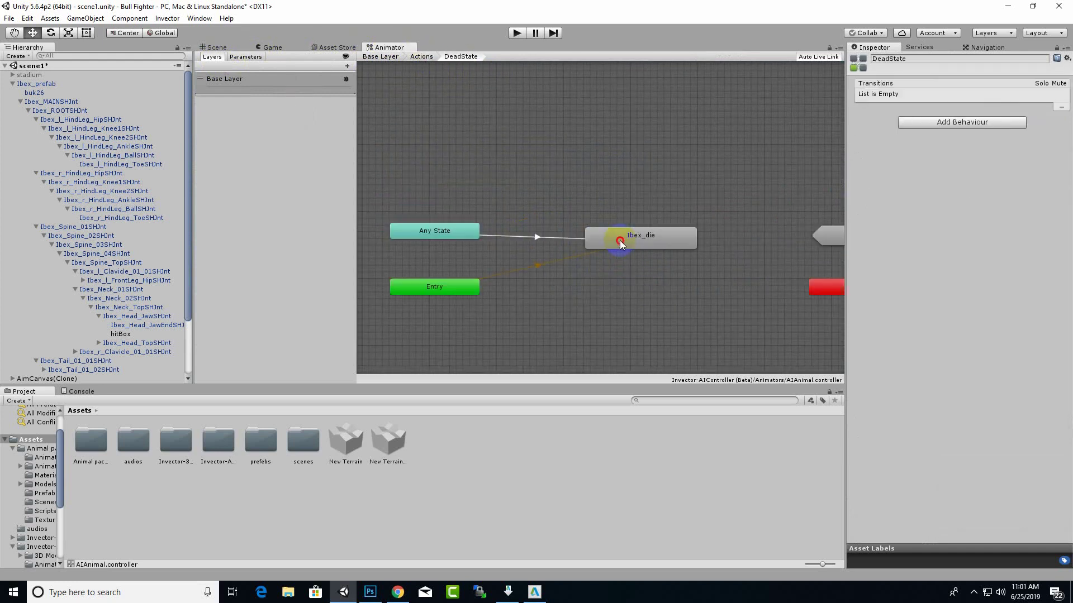
pyautogui.click(426, 58)
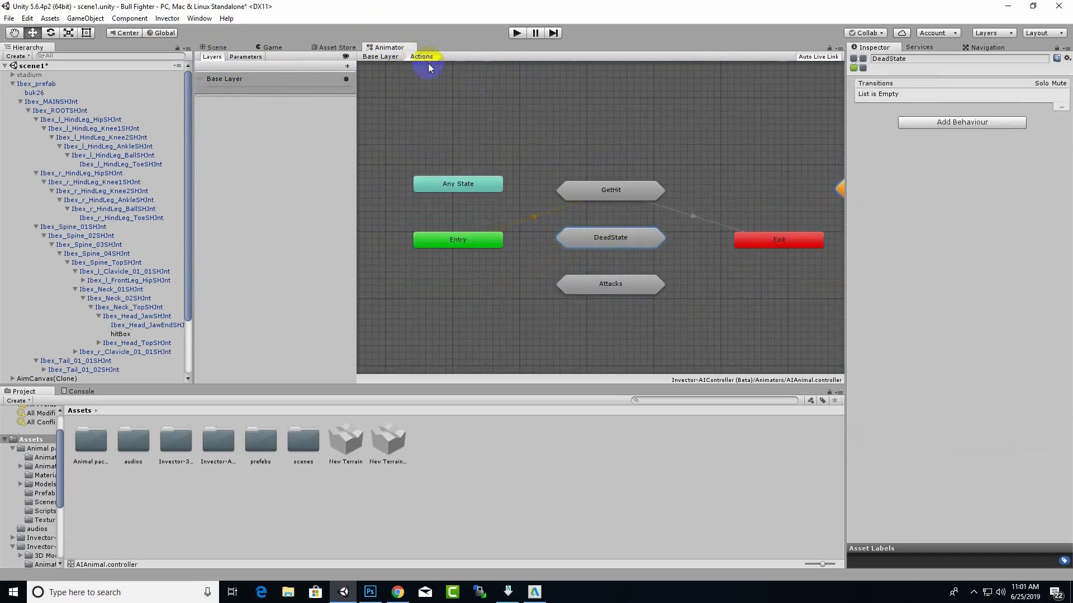
# Make a transition from Any State to attack state A inside the Attacks sub-state machine
pyautogui.doubleClick(641, 290)
pyautogui.rightClick(461, 211)
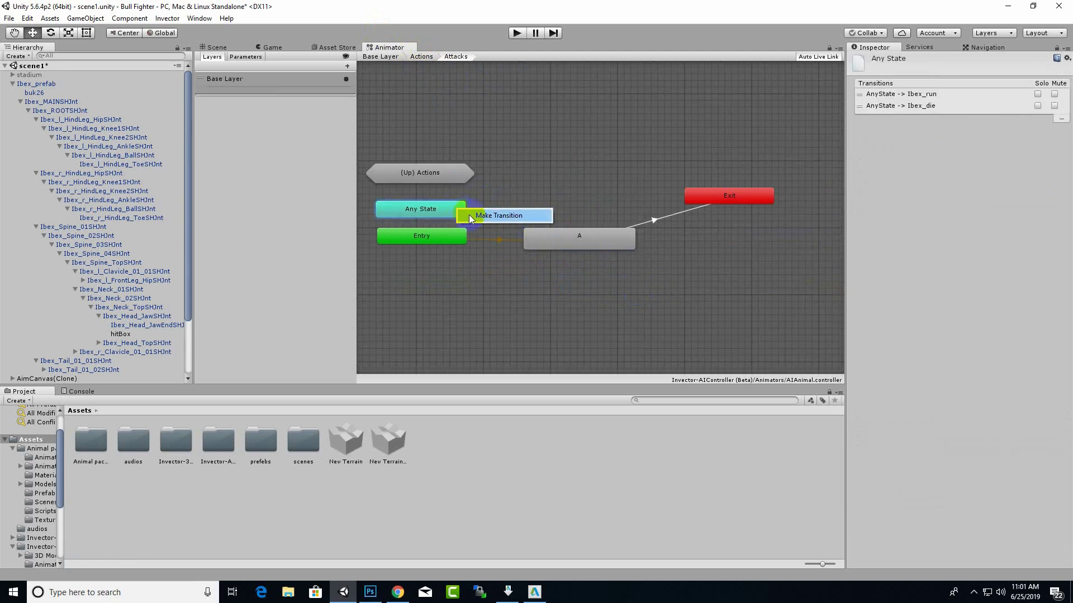
pyautogui.click(470, 216)
pyautogui.click(529, 231)
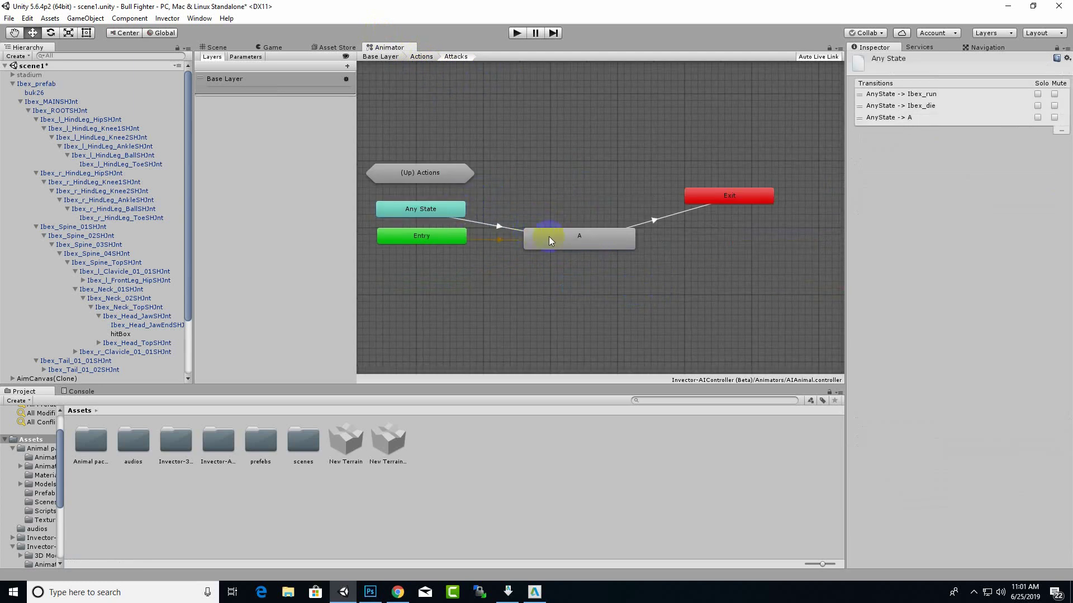
# Add a WeakAttack condition to the Any State to A transition
pyautogui.click(500, 228)
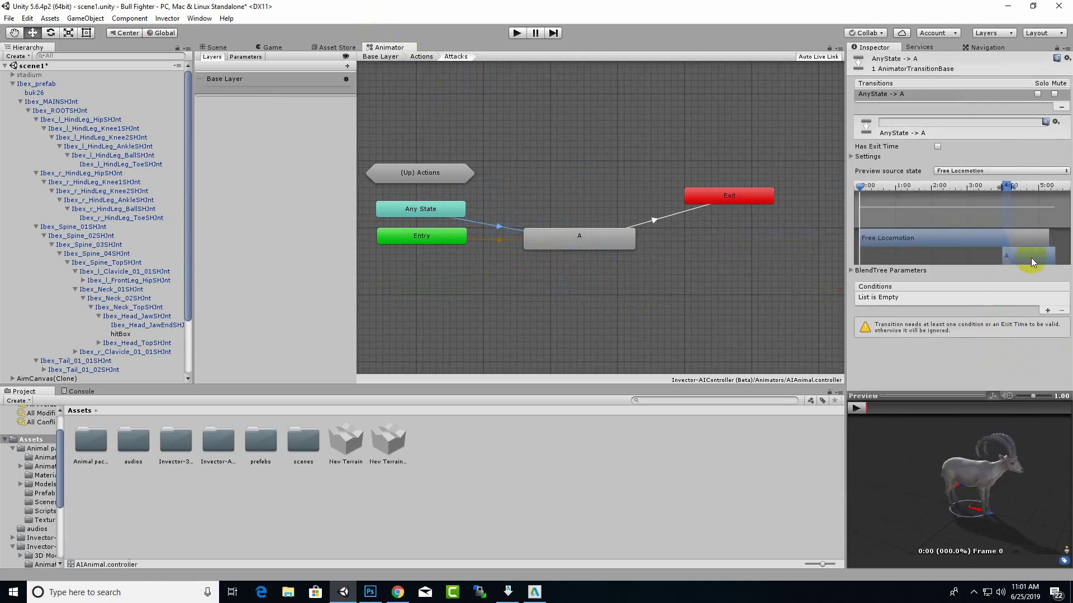
pyautogui.click(1047, 310)
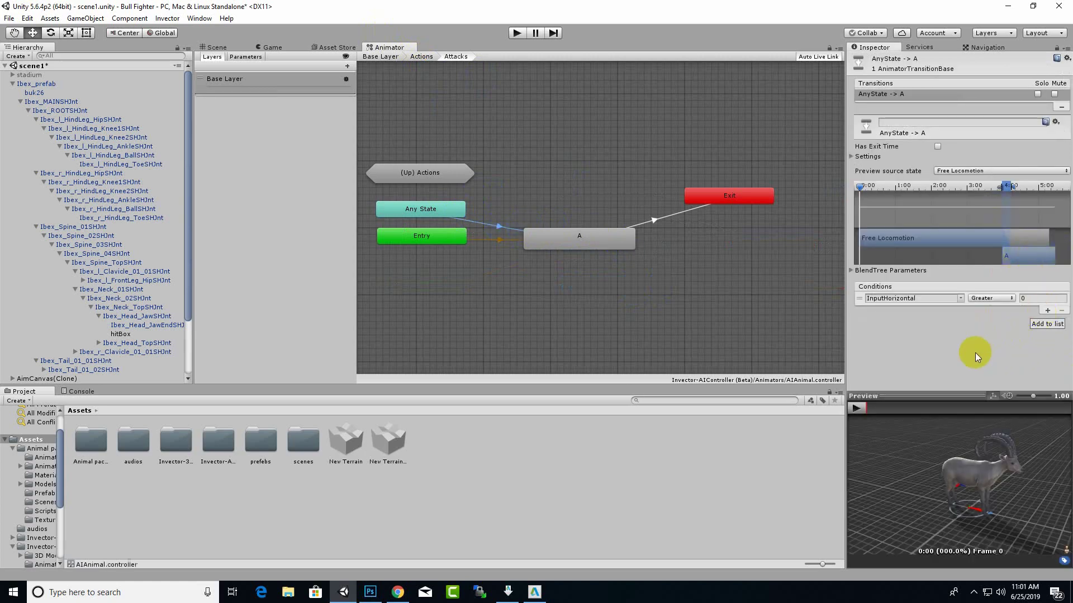
pyautogui.click(960, 298)
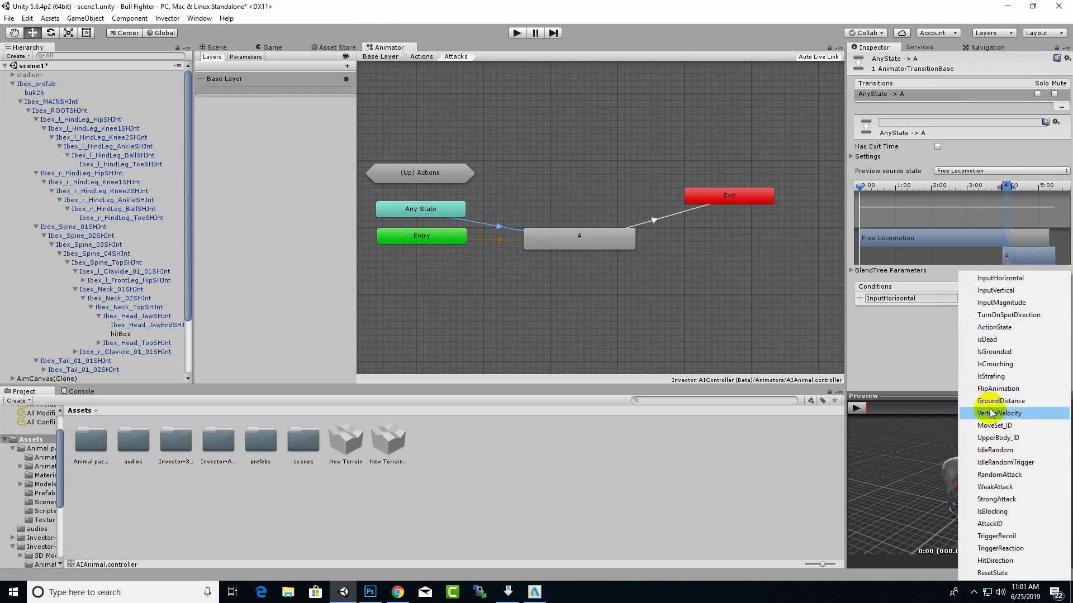
pyautogui.click(1003, 486)
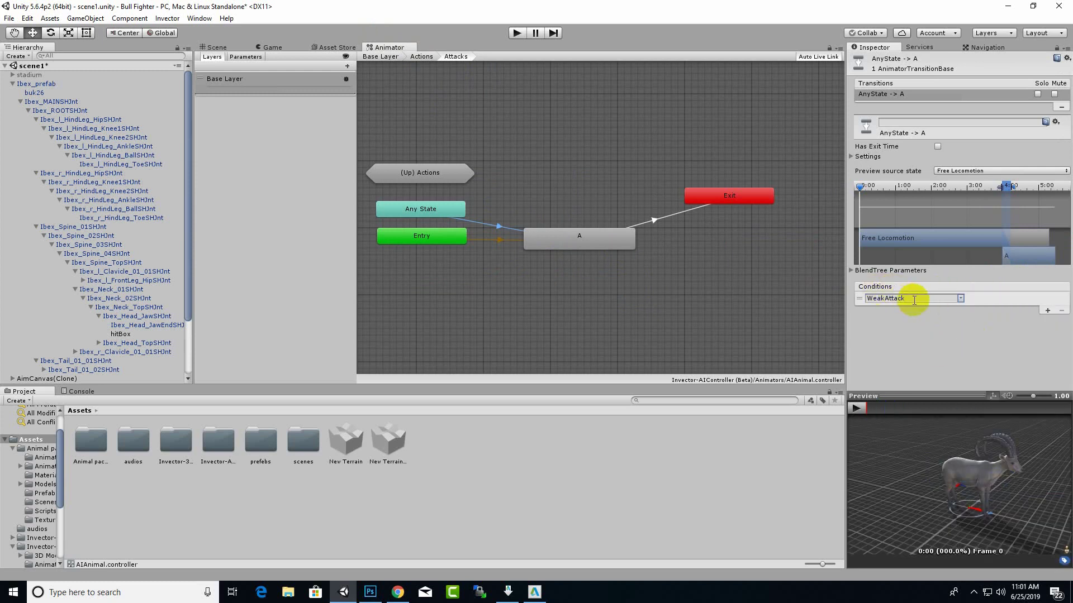
# Disable Can Transition To Self in the Any State to A transition's settings, save the scene, and play the transition preview
pyautogui.click(858, 156)
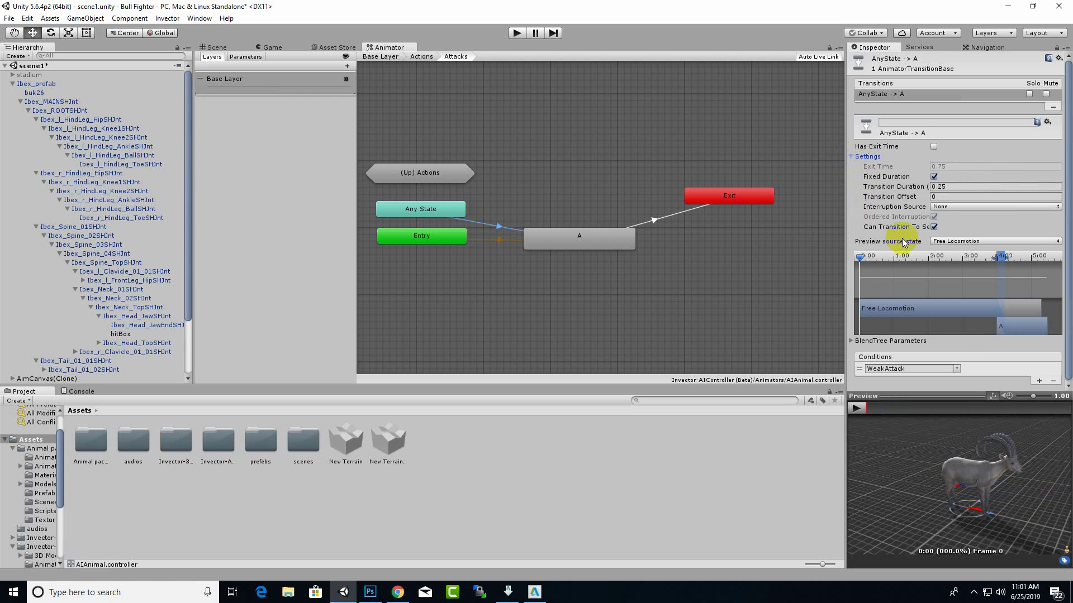
pyautogui.click(933, 227)
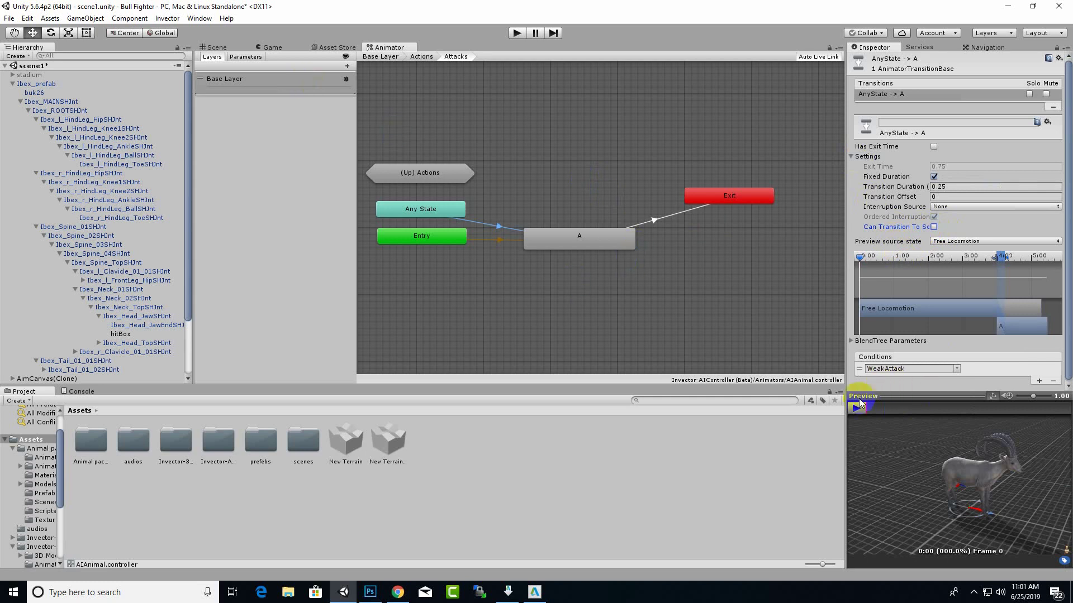
pyautogui.hotkey('ctrl', 's')
pyautogui.click(858, 411)
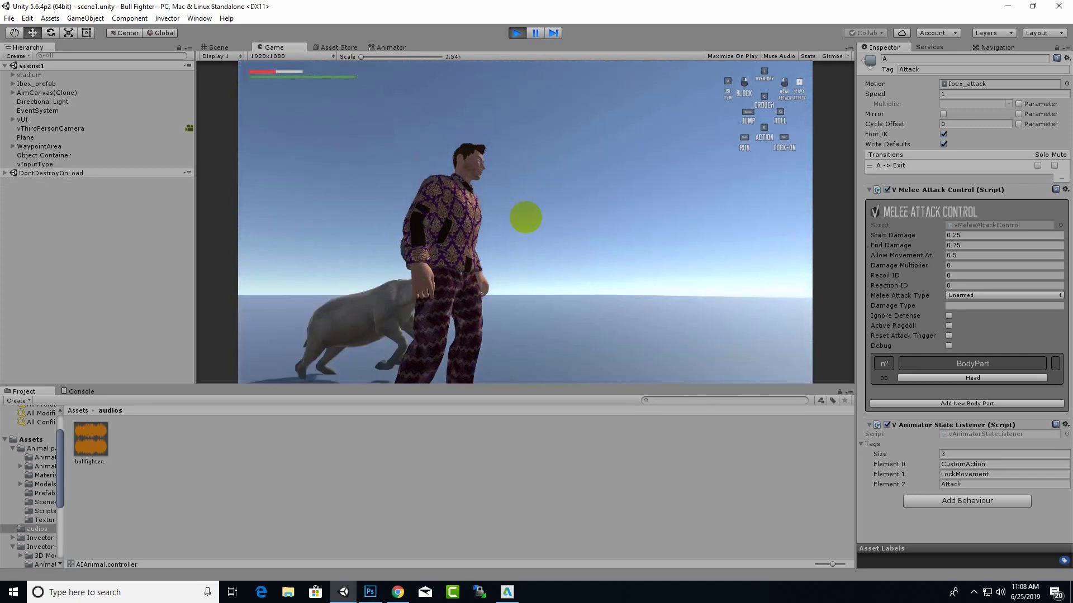
# Stop play mode and look over the ibex and the player on the plane in the Scene view
pyautogui.click(517, 33)
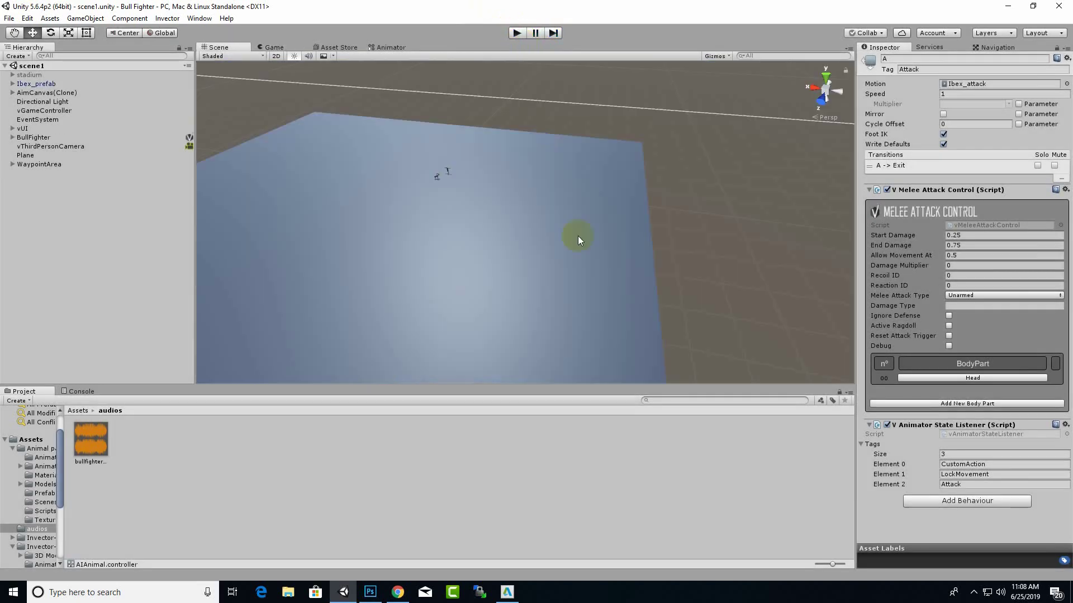
pyautogui.scroll(-3, 573, 236)
pyautogui.moveTo(502, 241); pyautogui.dragTo(673, 234, button='middle')
pyautogui.scroll(8, 621, 169)
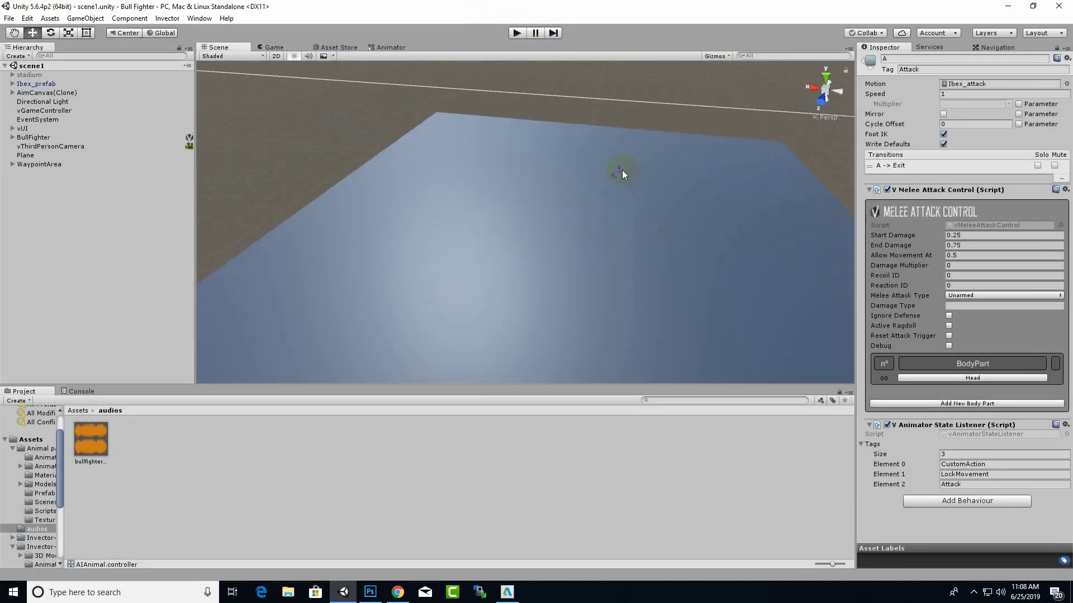
pyautogui.scroll(2, 622, 170)
pyautogui.moveTo(624, 168); pyautogui.dragTo(489, 223, button='middle')
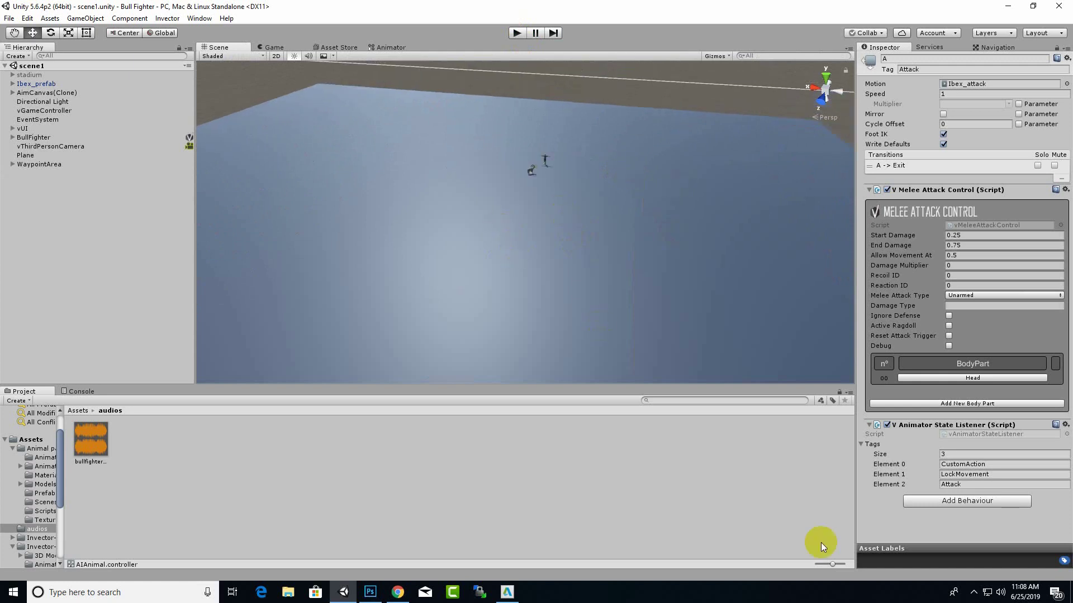
pyautogui.click(977, 593)
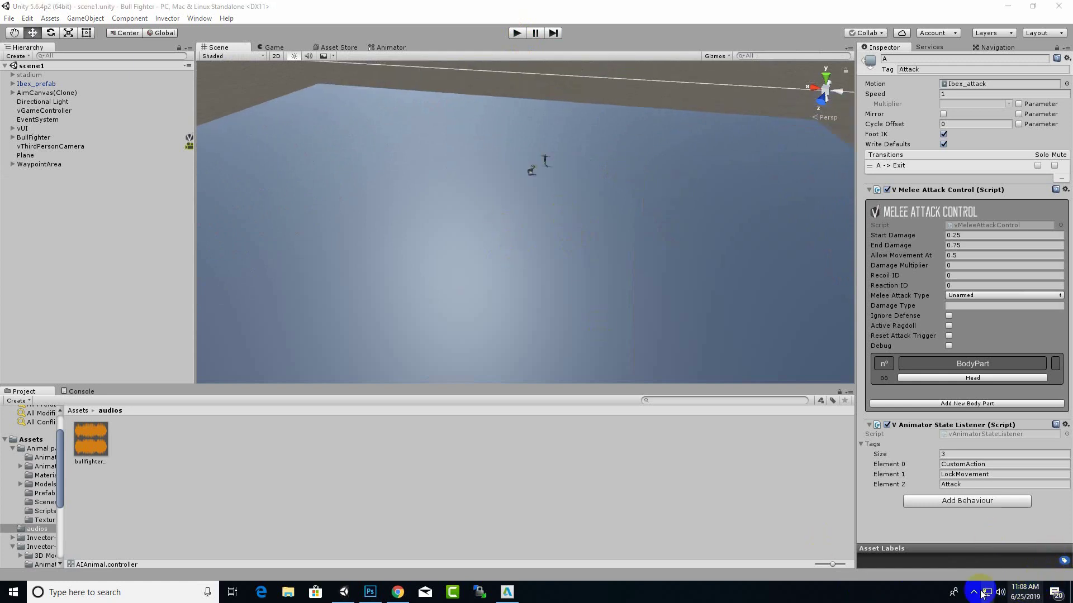